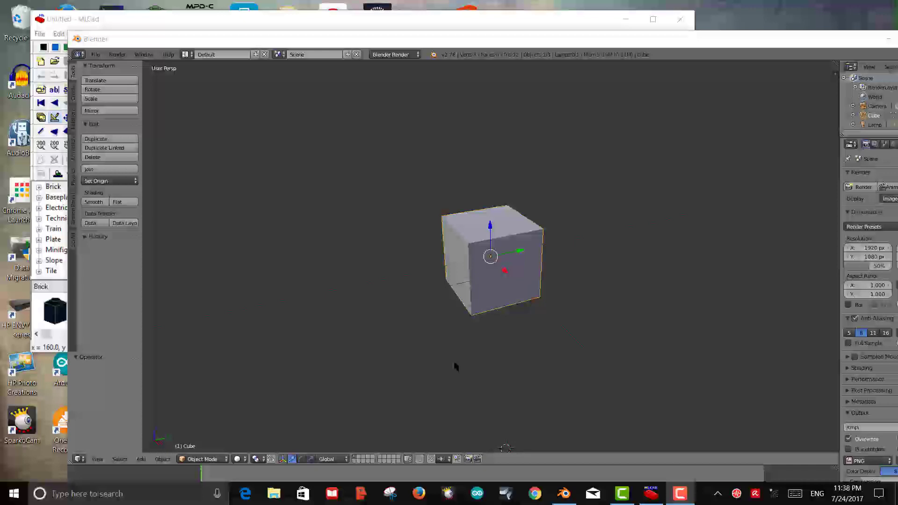
Step: Drag the Blender window lower and to the right to uncover the MLCad window behind it
drag(437, 38, 425, 30)
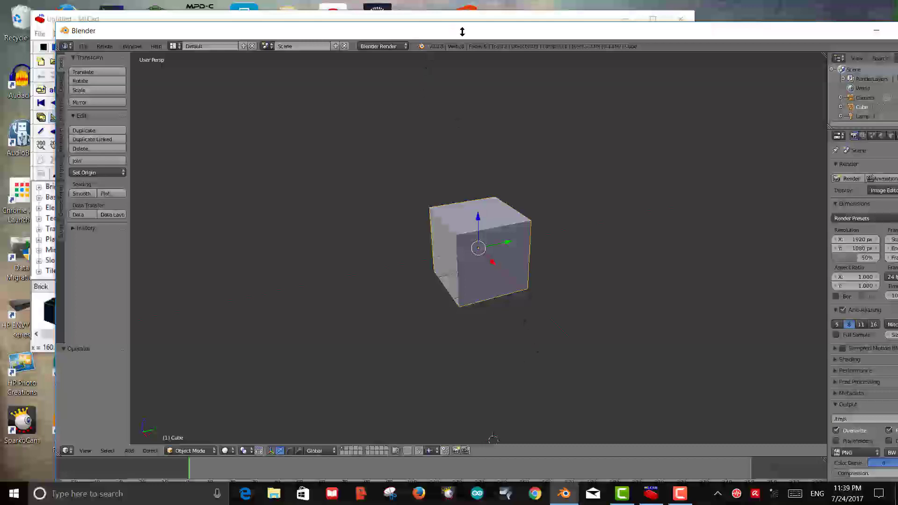
drag(462, 31, 447, 28)
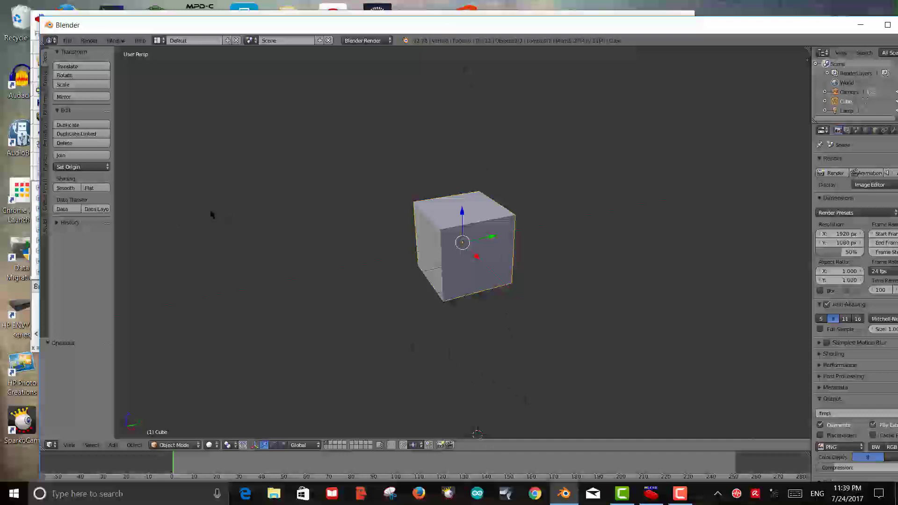
drag(167, 24, 175, 85)
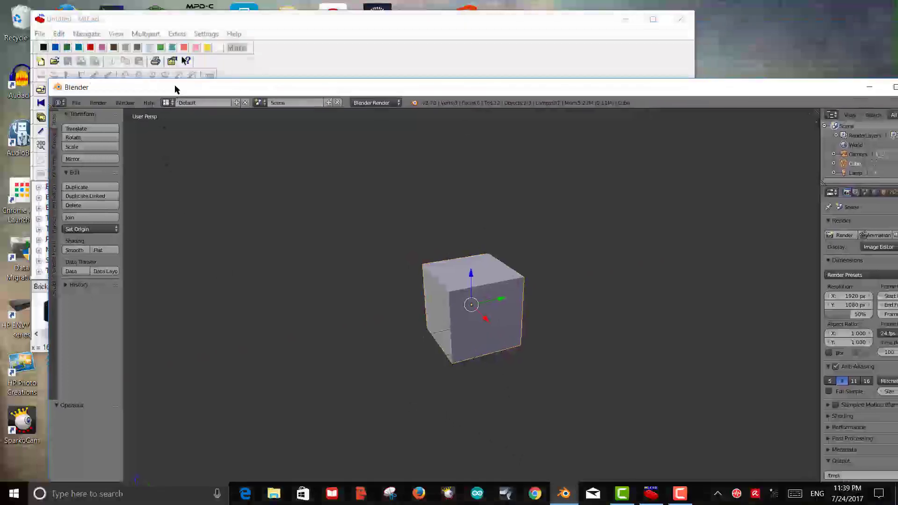
Step: Bring MLCad to the front and turn off its Modebar toolbar
click(173, 18)
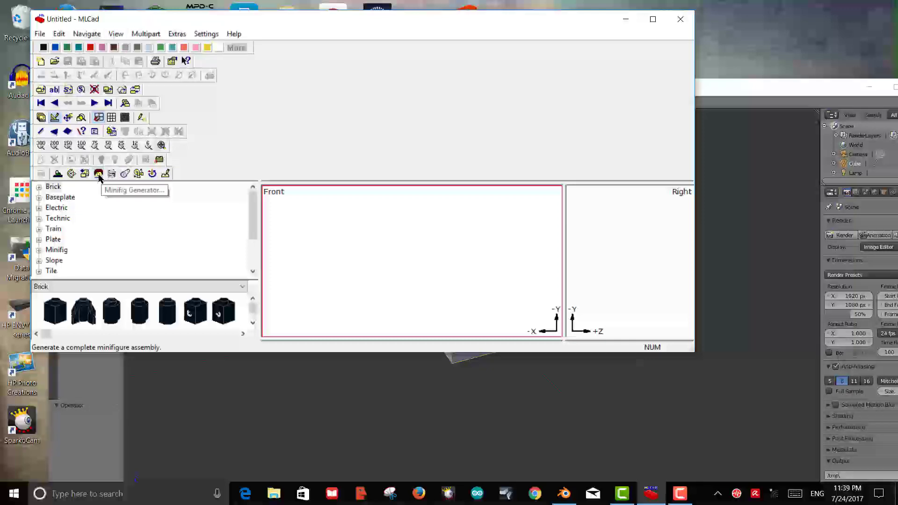
click(60, 34)
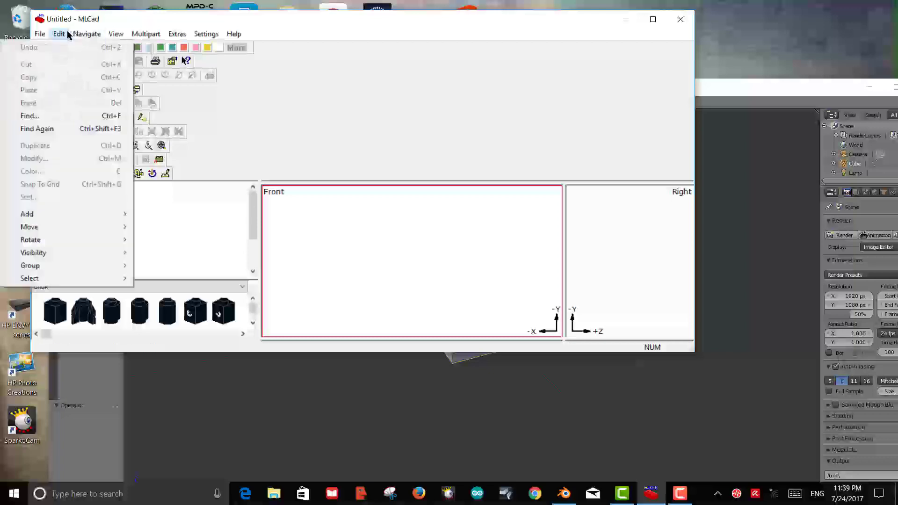
mouse_move(45, 38)
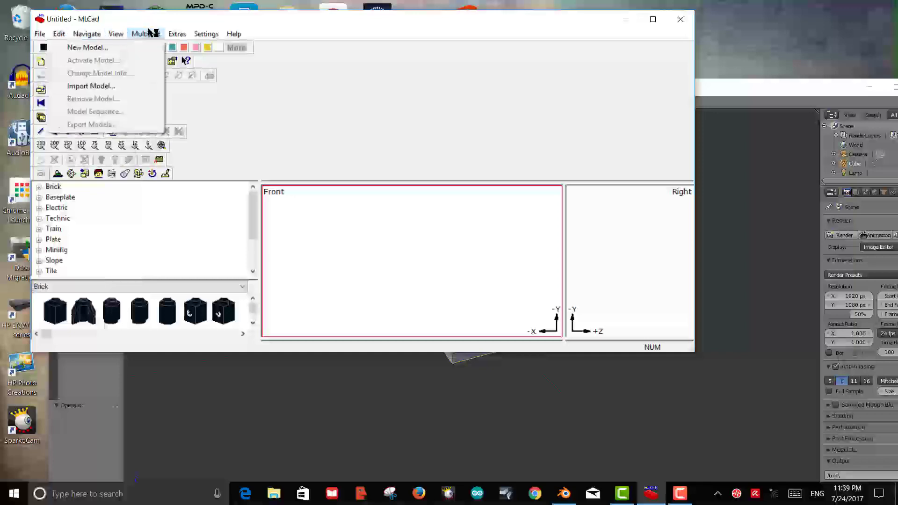
mouse_move(207, 36)
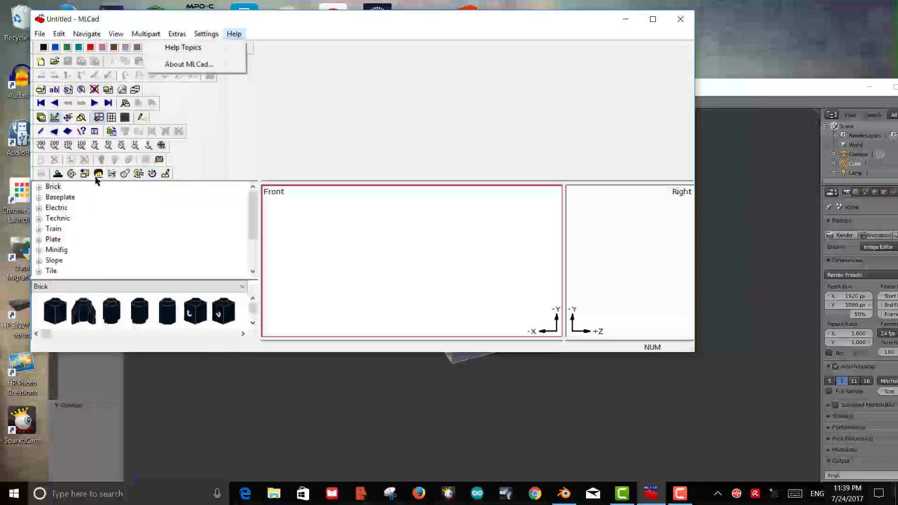
click(260, 106)
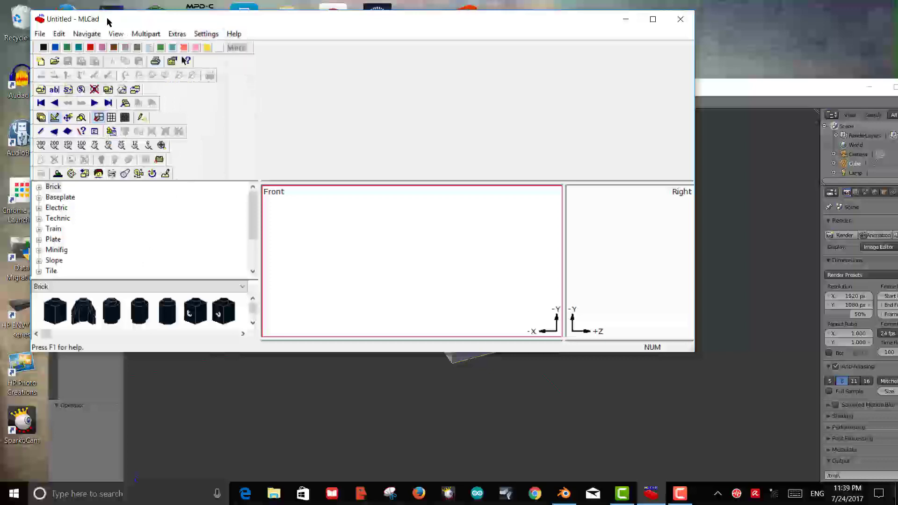
click(116, 34)
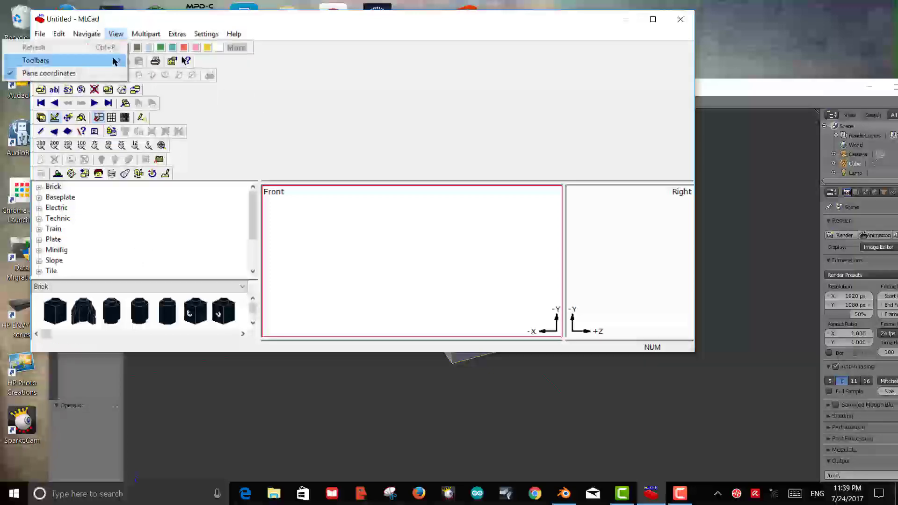
mouse_move(115, 60)
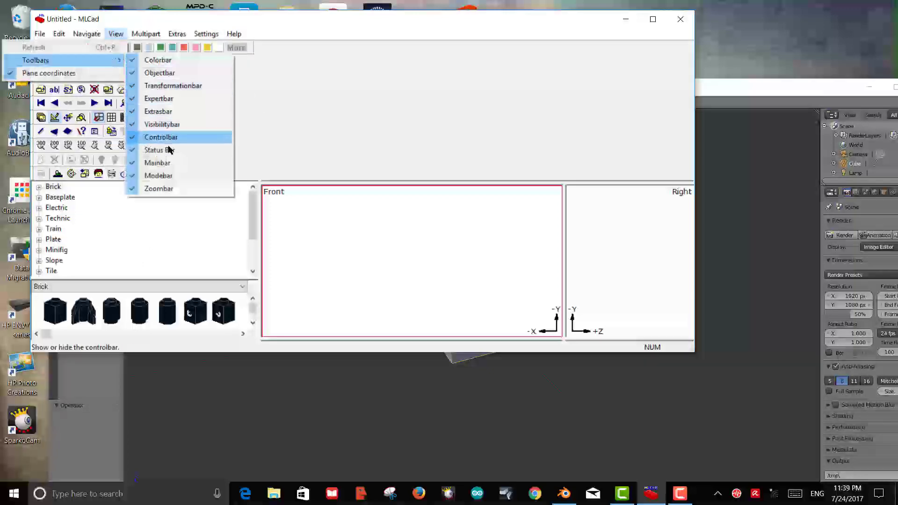
click(166, 176)
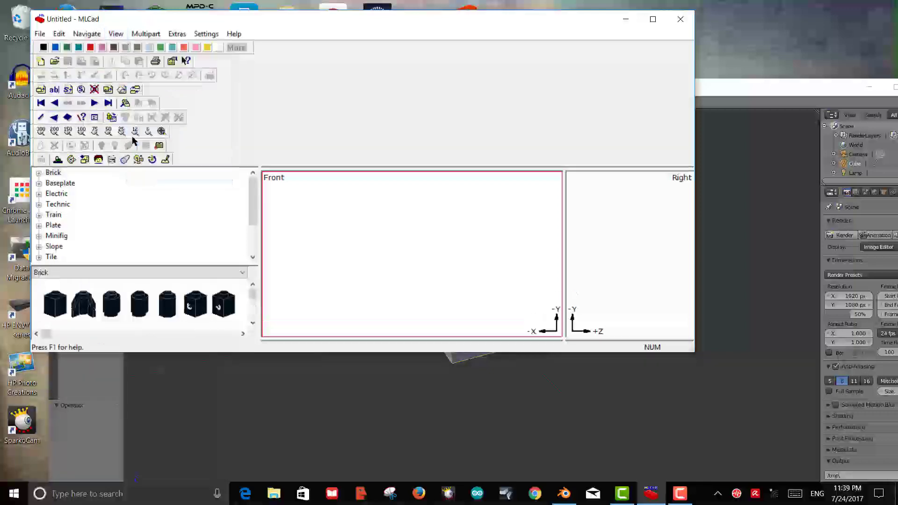
Step: Turn off the Mainbar toolbar, and toggle the Extrasbar off and back on
click(117, 35)
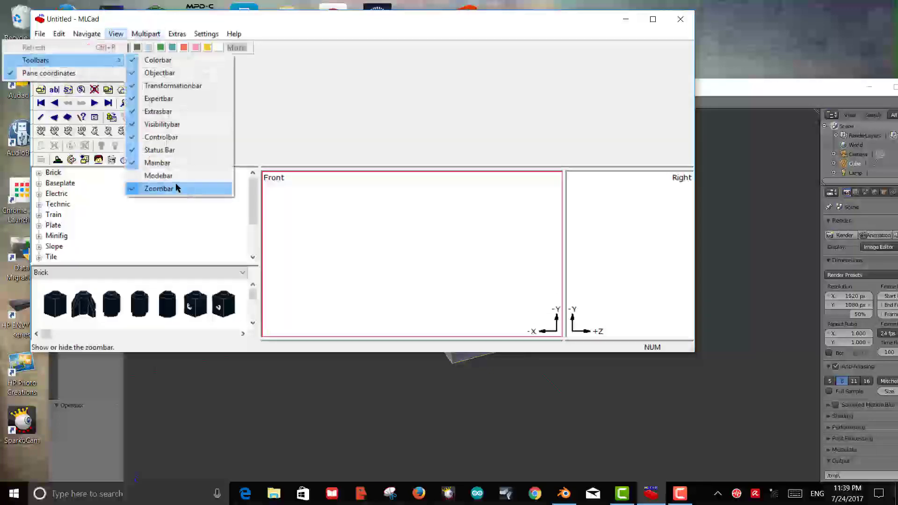
click(159, 162)
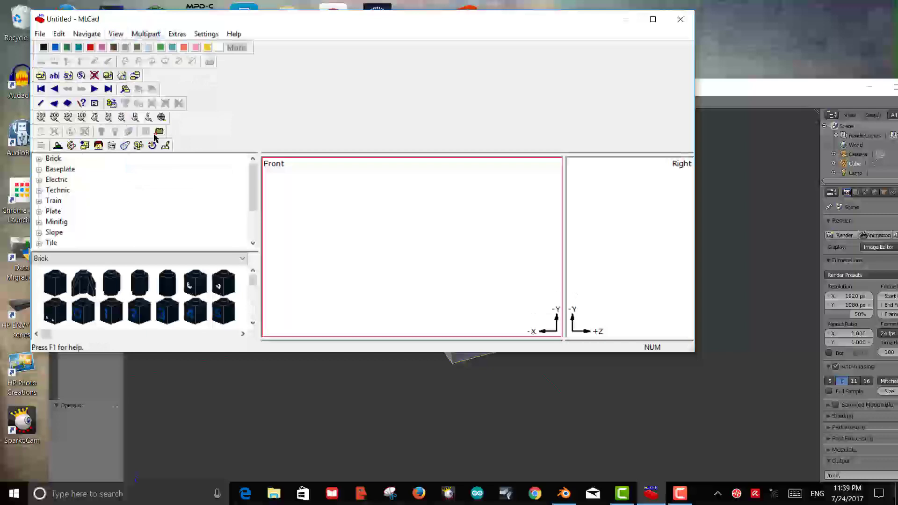
click(116, 34)
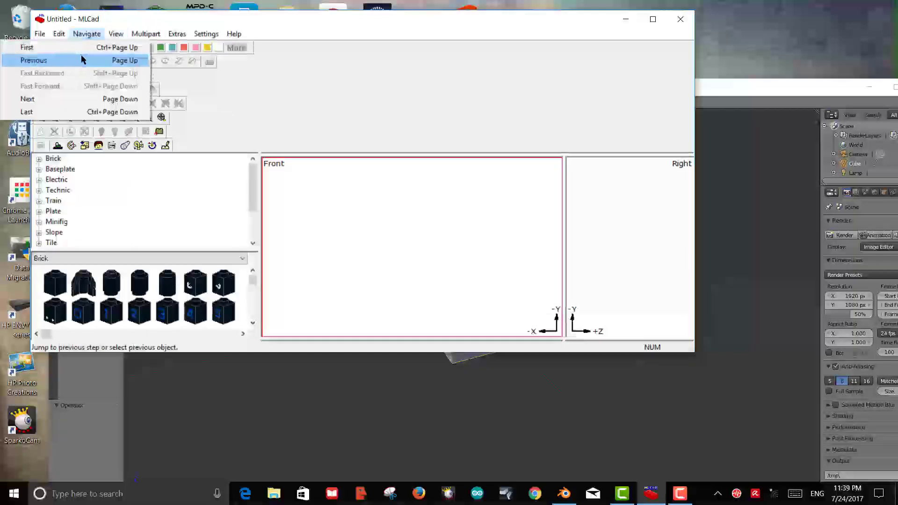
mouse_move(112, 64)
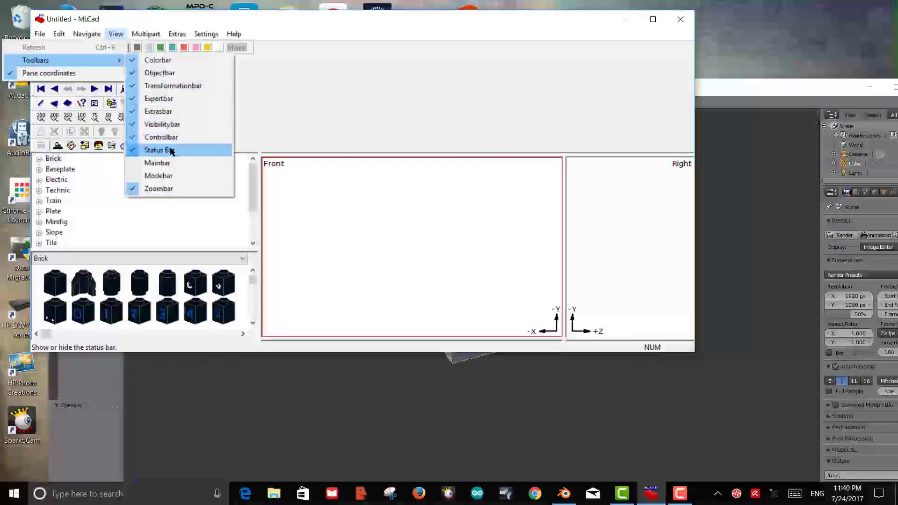
click(167, 112)
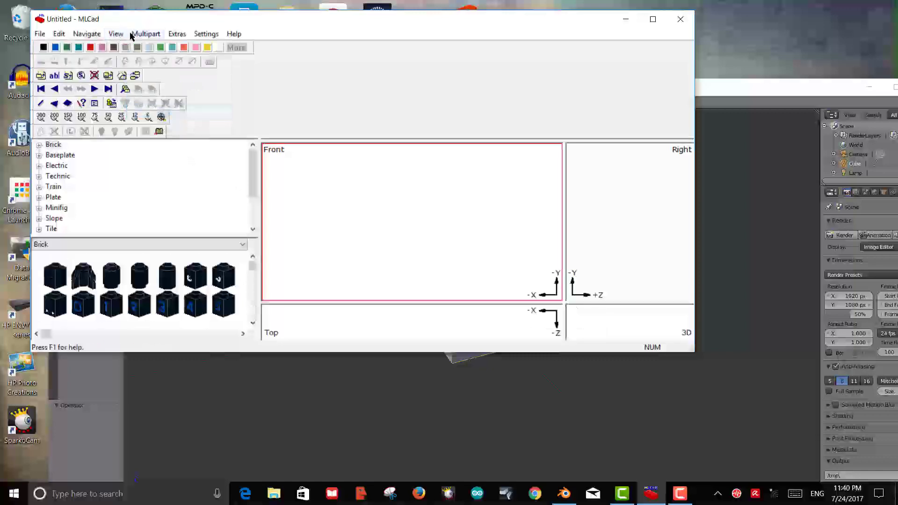
click(115, 34)
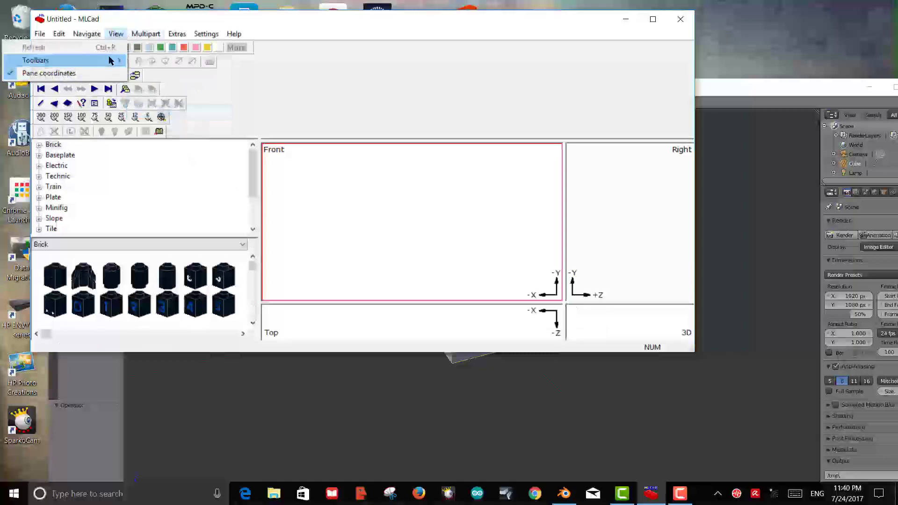
click(159, 112)
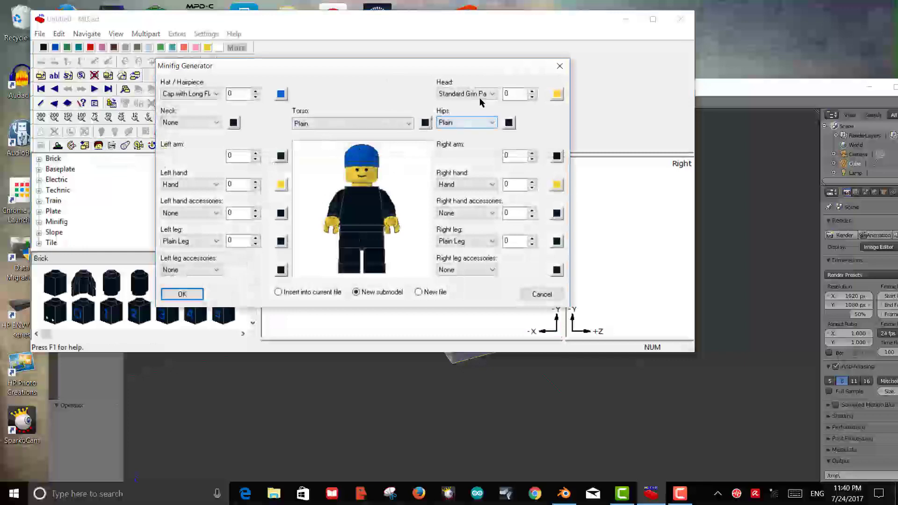
Step: Set the minifig head to Stud Solid and the hat/hairpiece to None
click(490, 93)
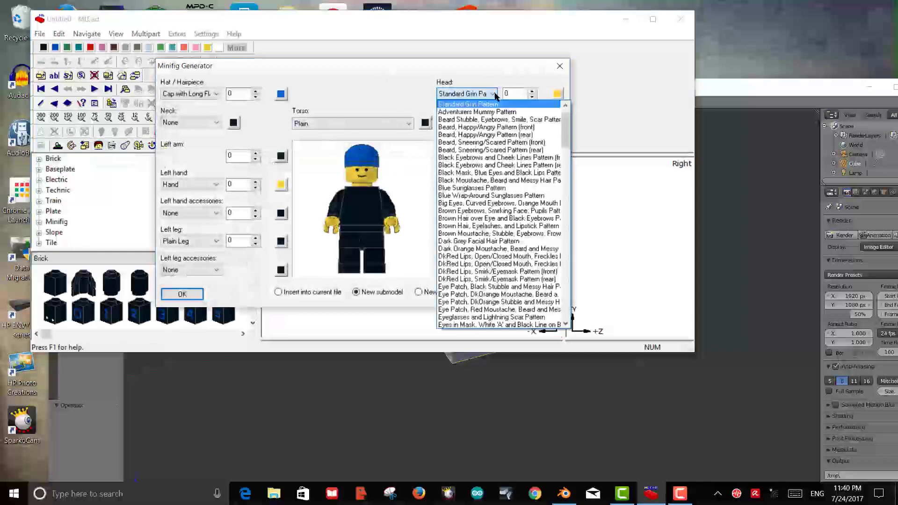
scroll(489, 117, up, 1)
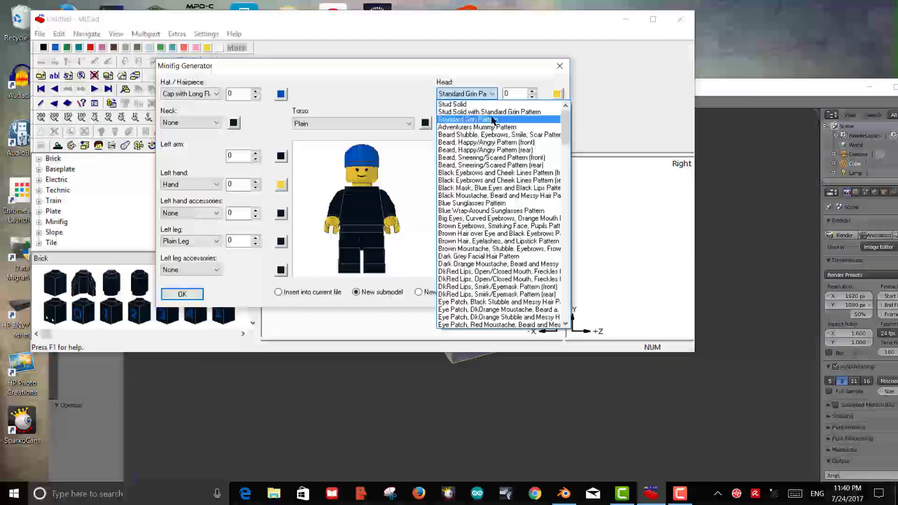
click(381, 86)
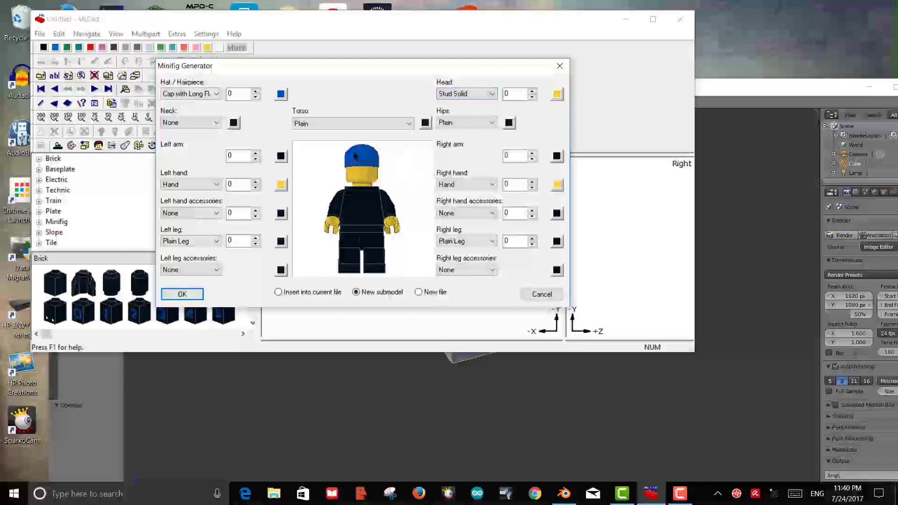
key(Tab)
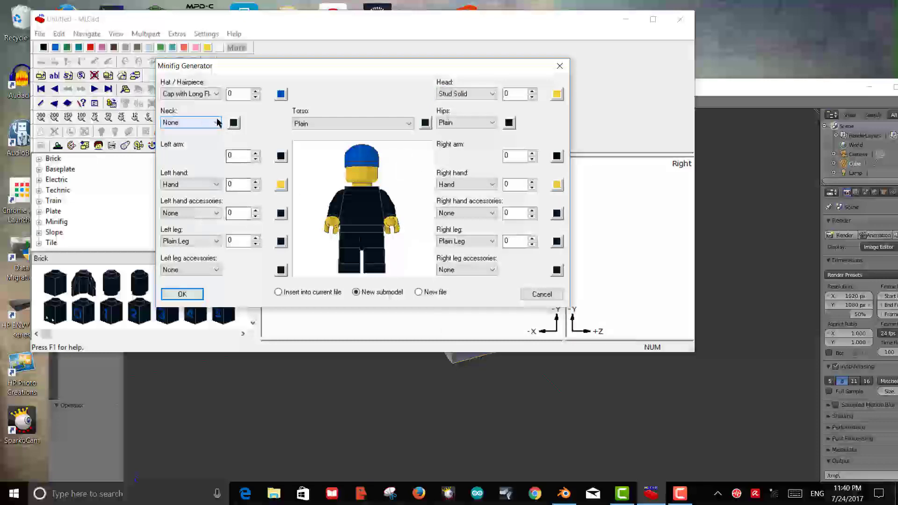
click(216, 95)
scroll(223, 149, down, 8)
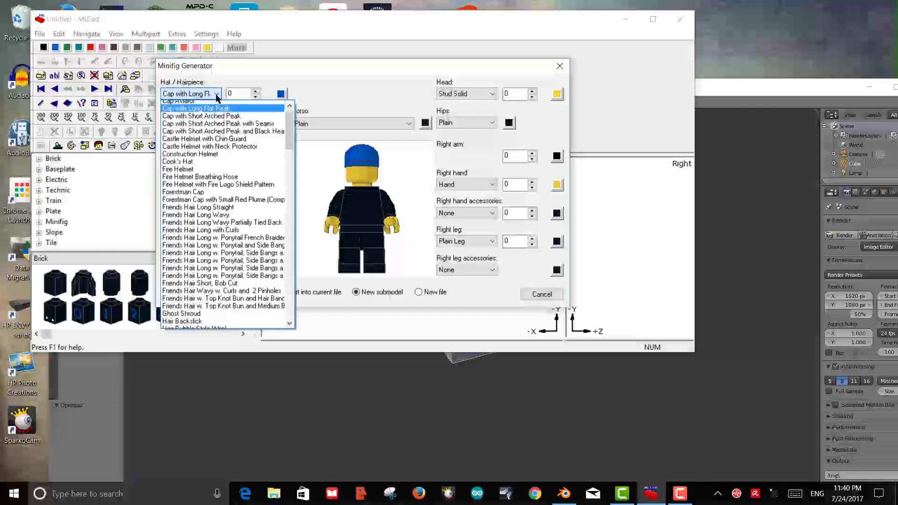
scroll(224, 149, down, 20)
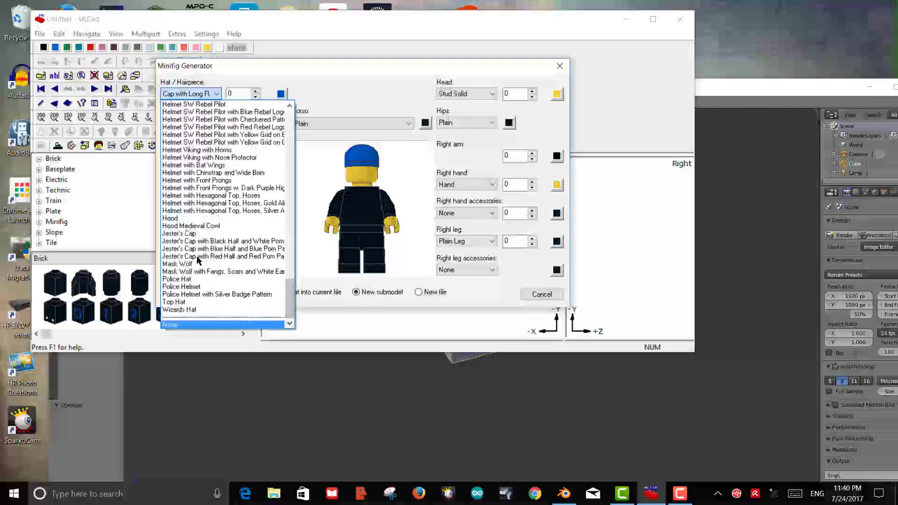
click(247, 319)
Step: Set the left hand and its accessory to None, and insert the minifig into the current file
click(168, 184)
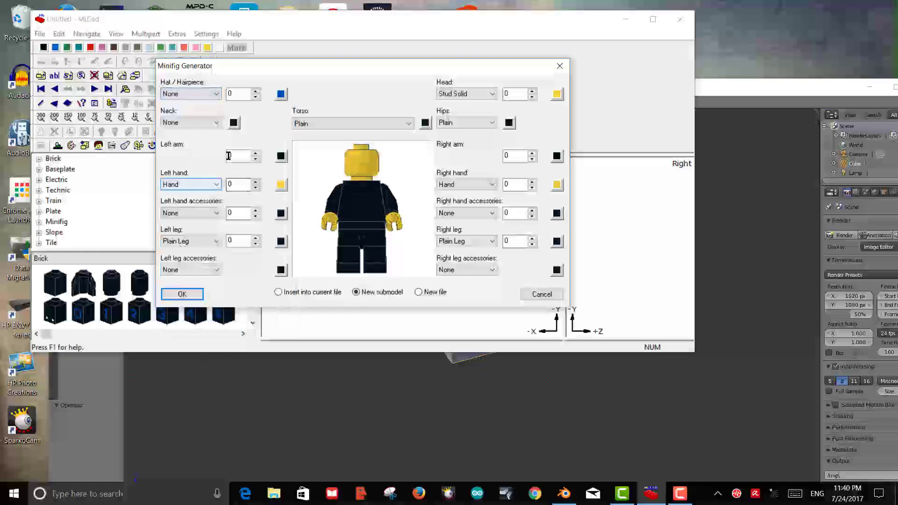
click(200, 122)
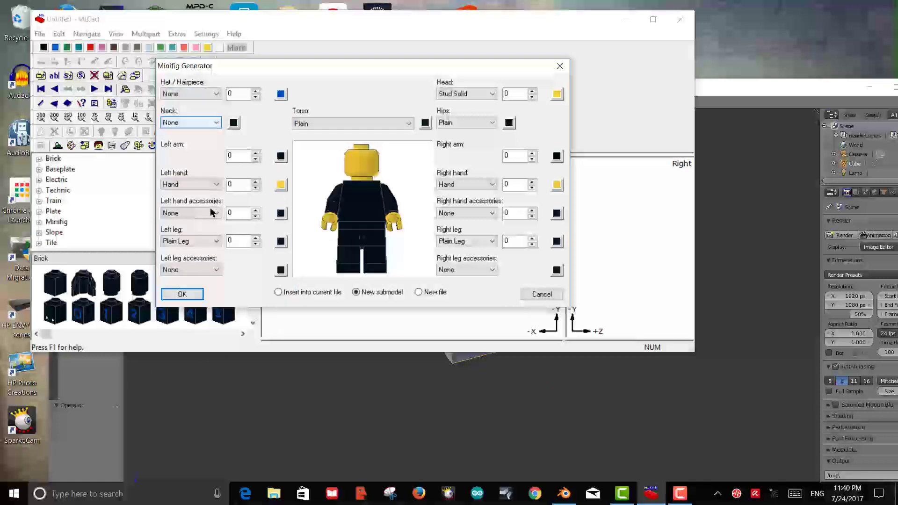
click(192, 184)
click(206, 217)
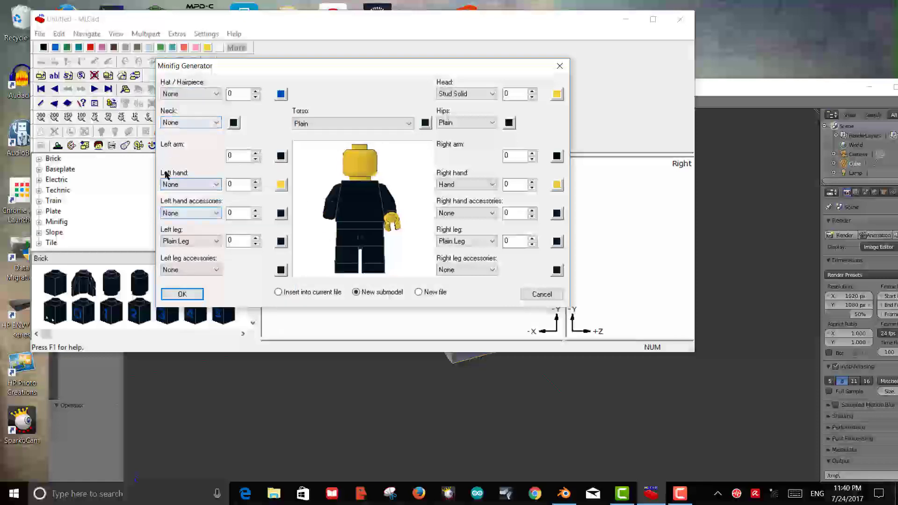
click(212, 215)
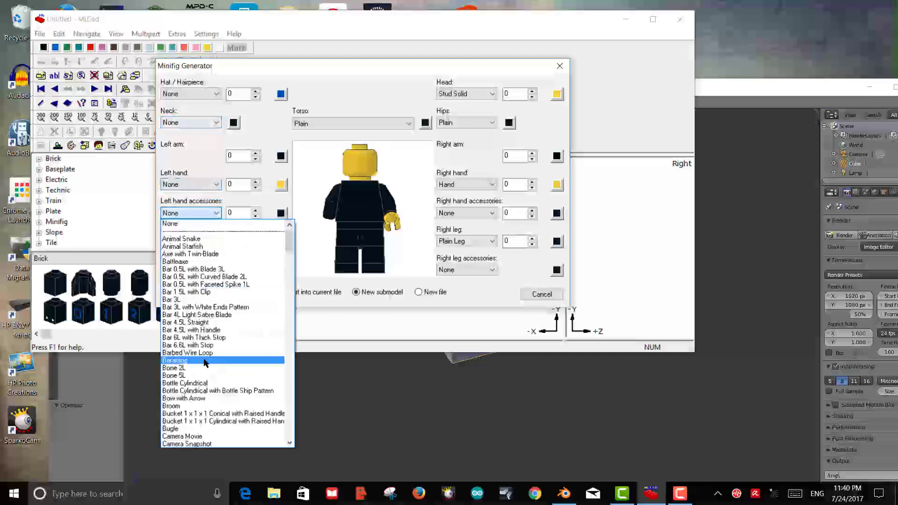
scroll(213, 416, down, 12)
scroll(213, 417, down, 10)
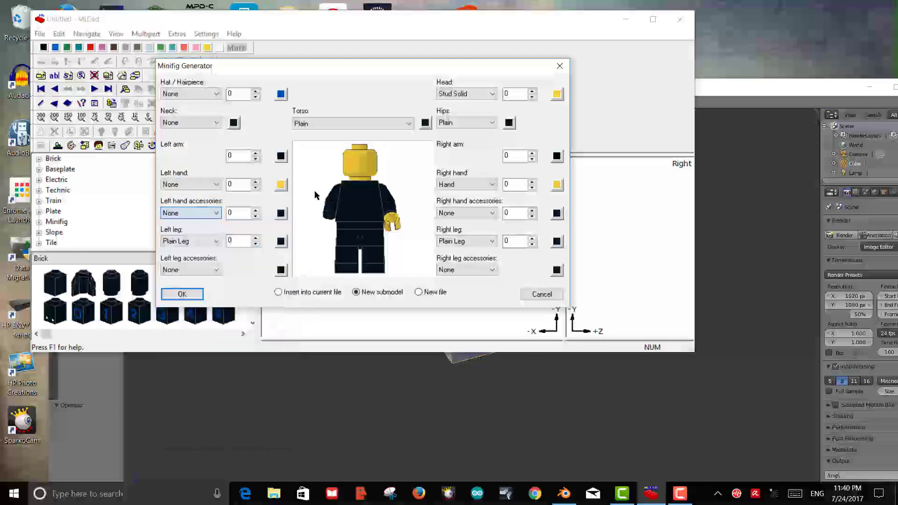
click(342, 302)
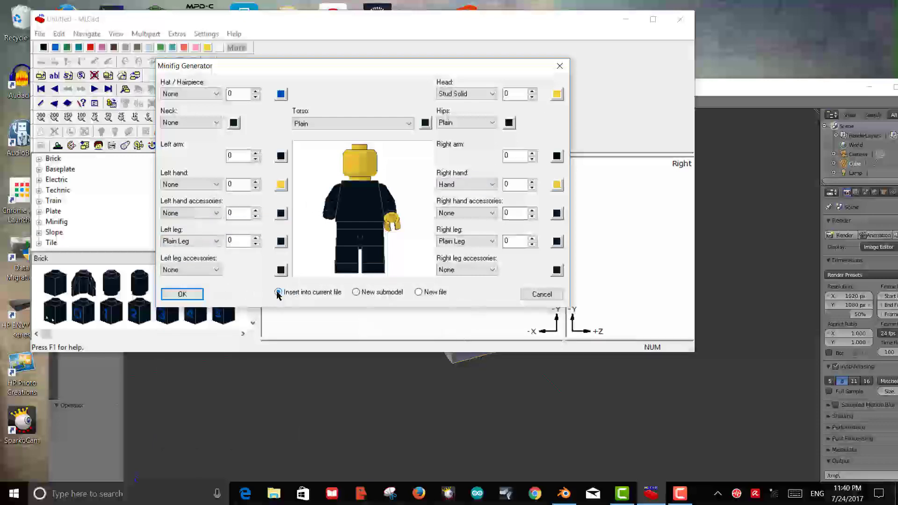
click(182, 294)
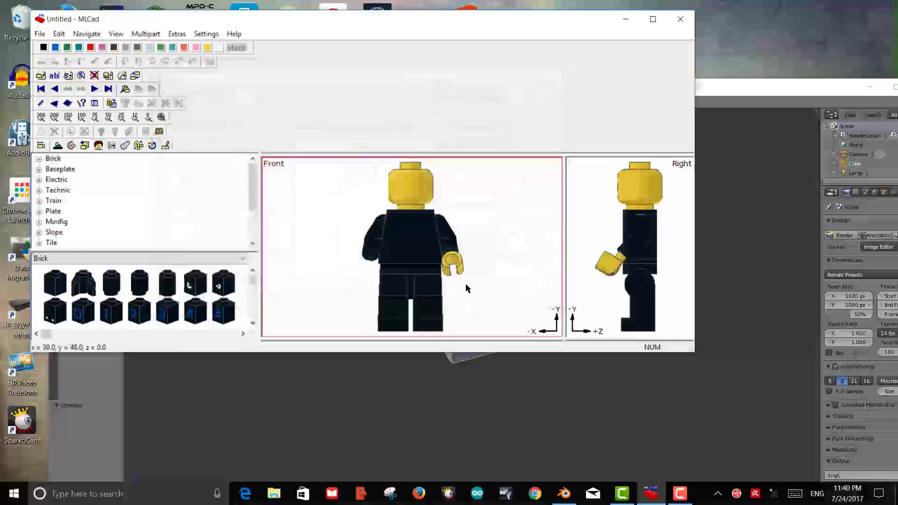
Step: Delete the torso, both arms, then the legs and hand, leaving only the yellow head
right_click(414, 237)
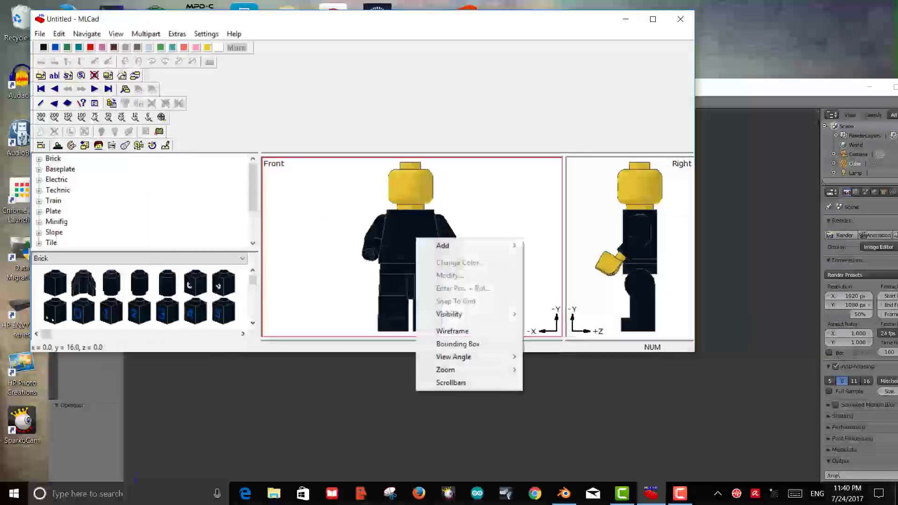
click(410, 226)
key(Delete)
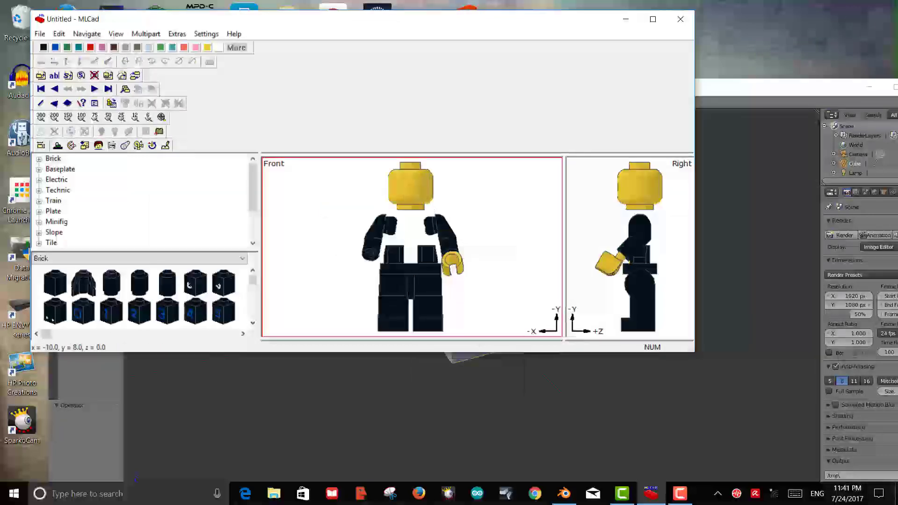
click(402, 241)
key(Delete)
click(428, 237)
key(Delete)
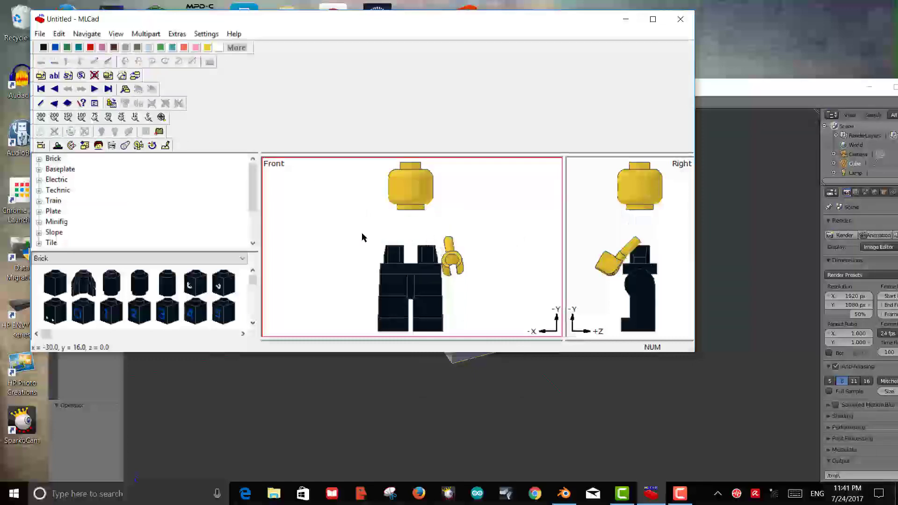
drag(335, 215, 469, 333)
key(Delete)
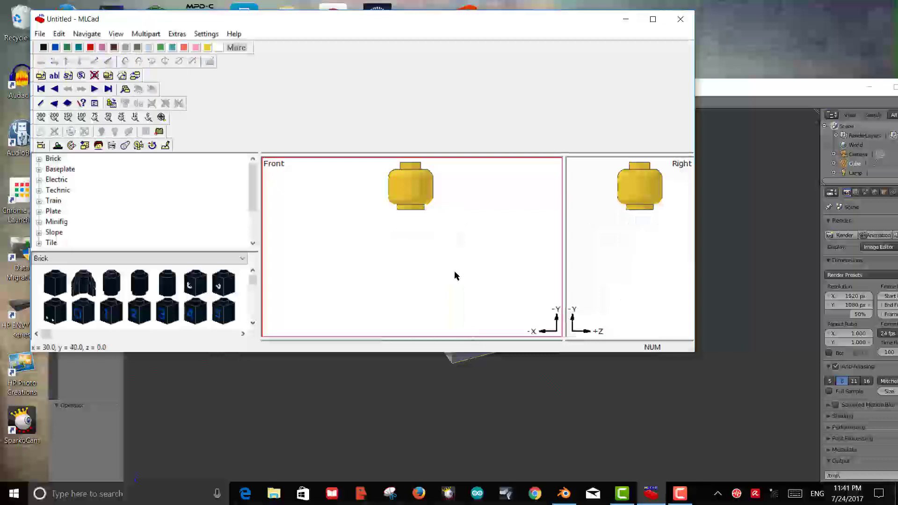
scroll(429, 248, down, 2)
scroll(418, 266, up, 5)
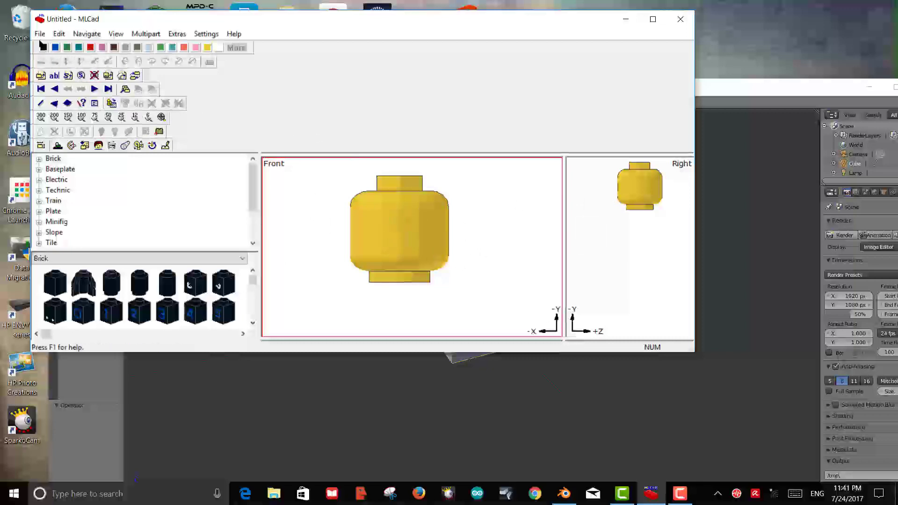
Step: Start Save As and browse the Documents folders for a save location
click(40, 34)
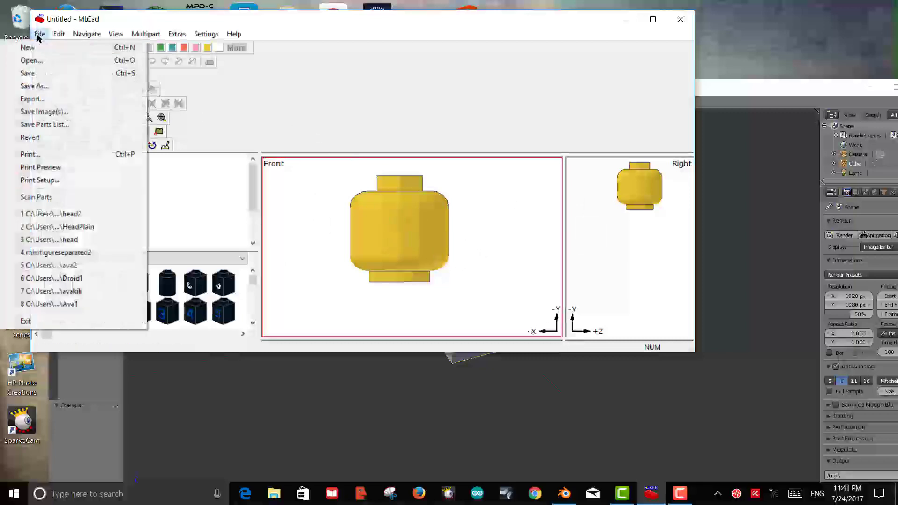
click(46, 86)
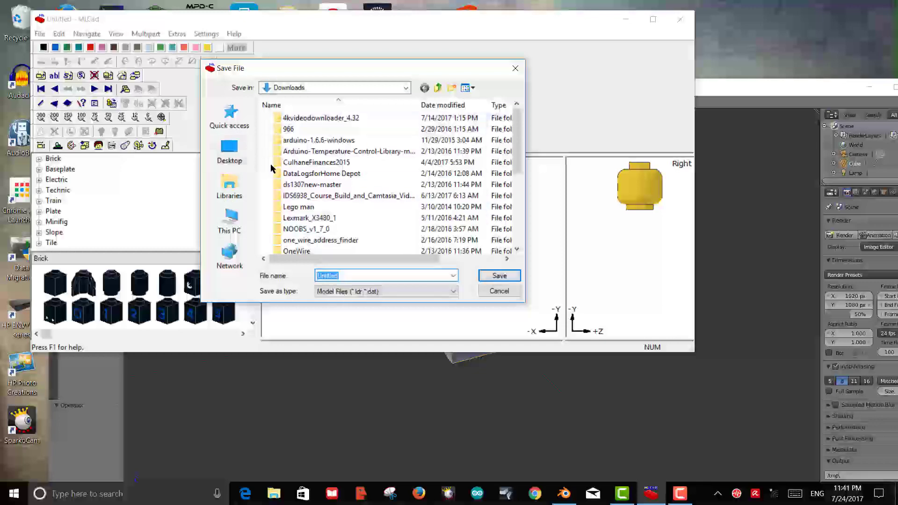
click(319, 89)
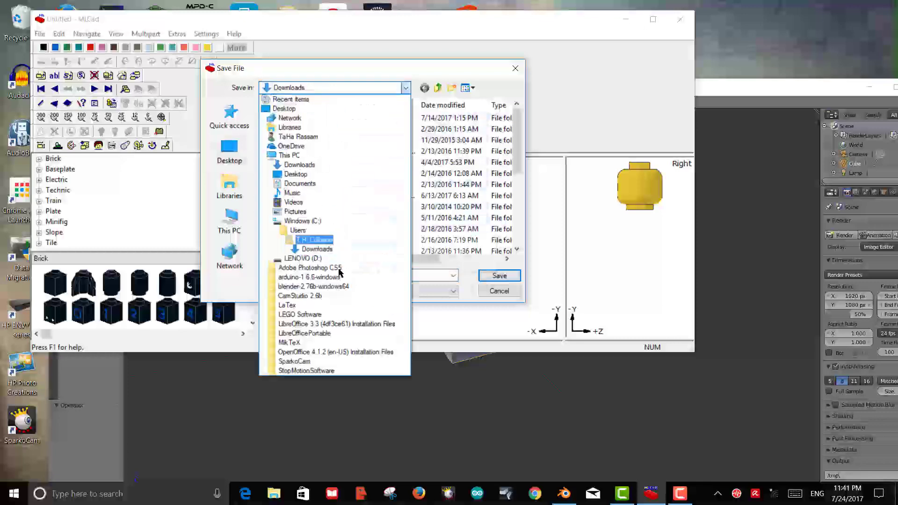
click(305, 187)
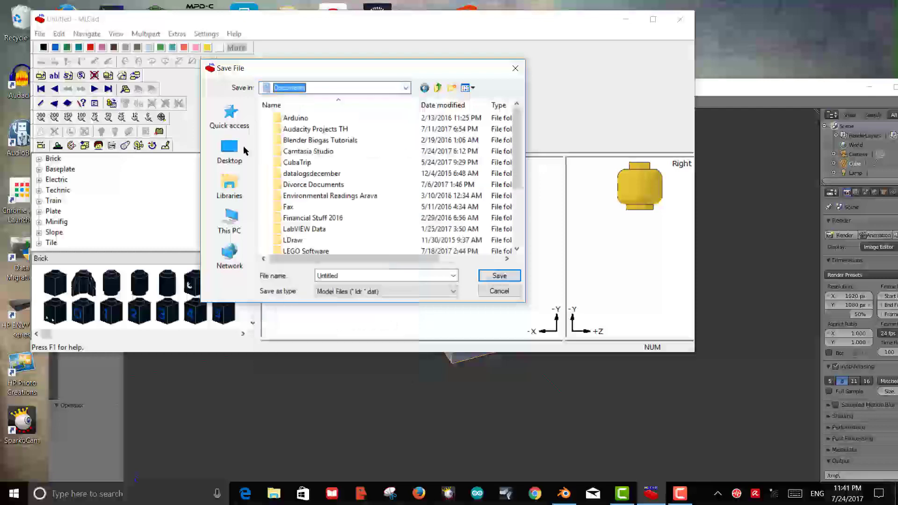
click(299, 253)
click(300, 253)
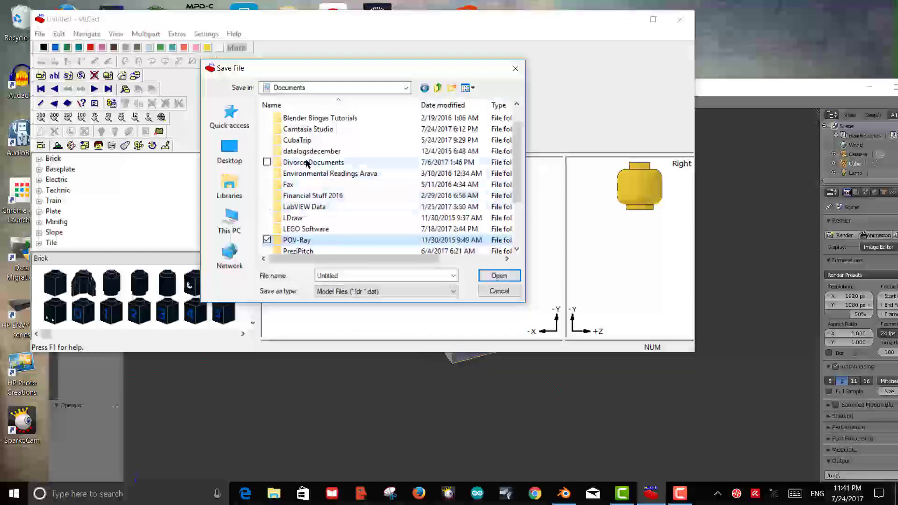
scroll(309, 174, up, 1)
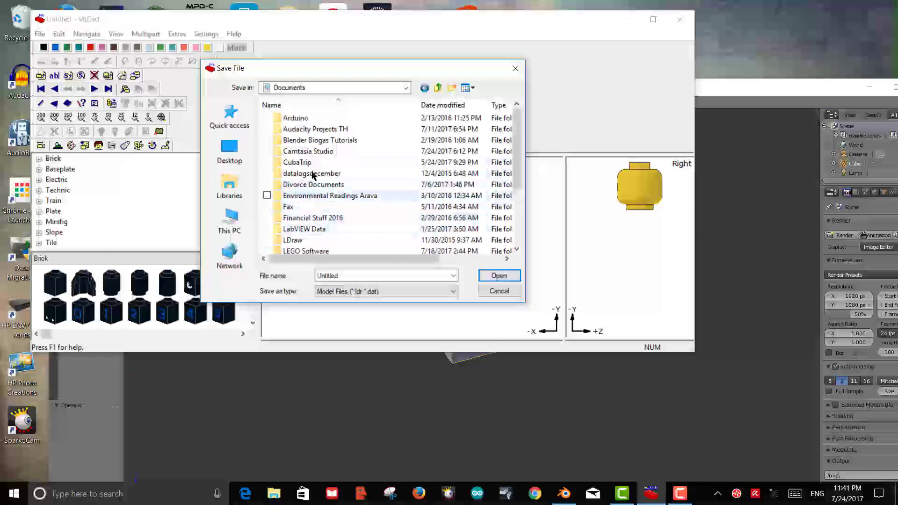
double_click(322, 141)
scroll(337, 212, down, 2)
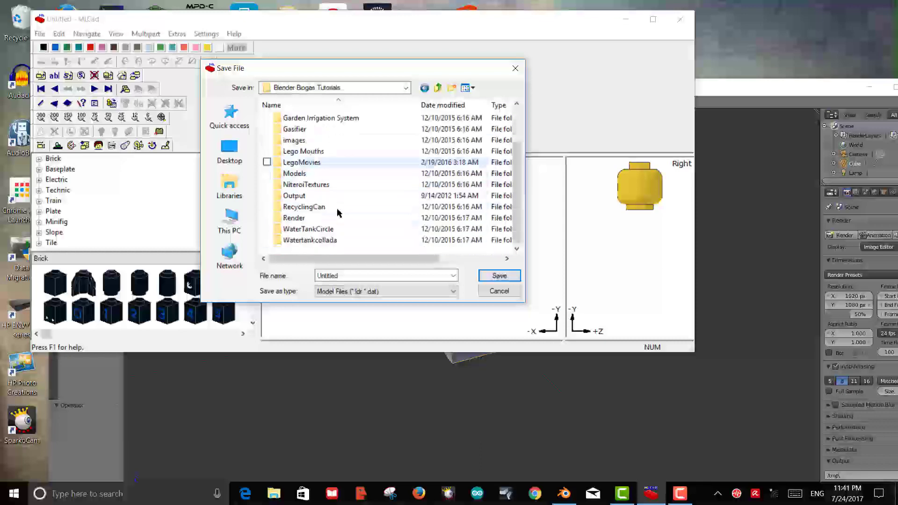
scroll(341, 224, up, 2)
Step: Save the model as plainHead in Documents > LEGO Software > models, then close MLCad
click(350, 88)
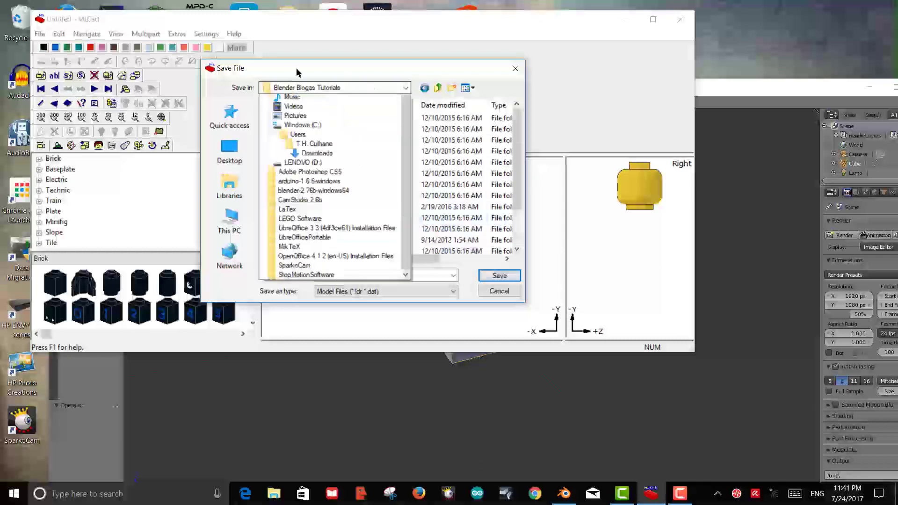
key(F4)
key(F4)
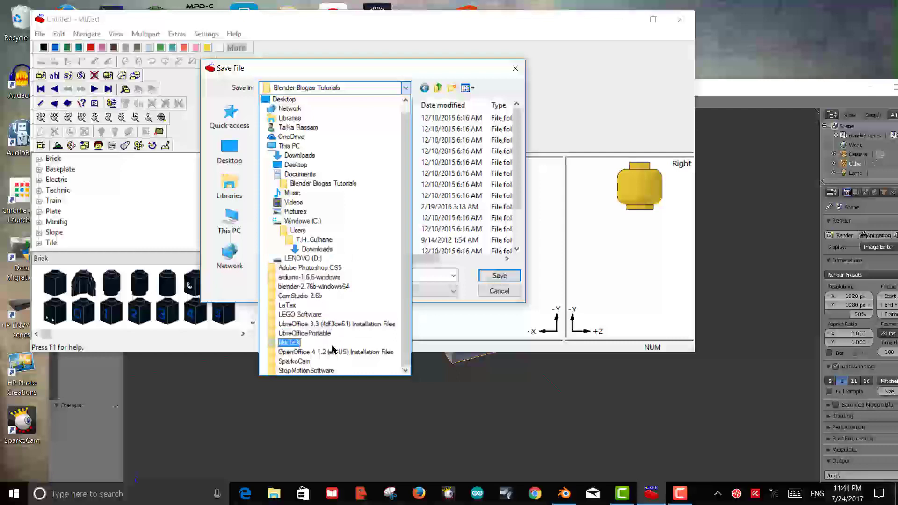
click(299, 174)
scroll(366, 220, down, 3)
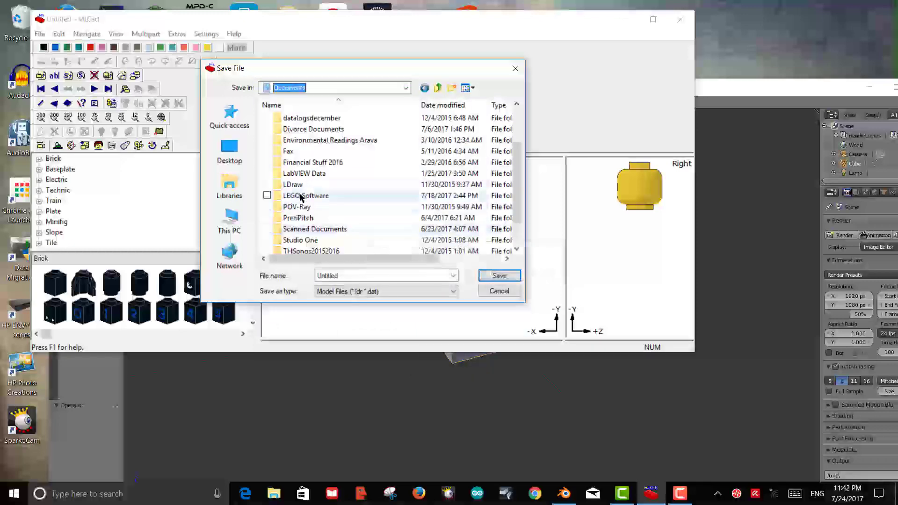
double_click(301, 197)
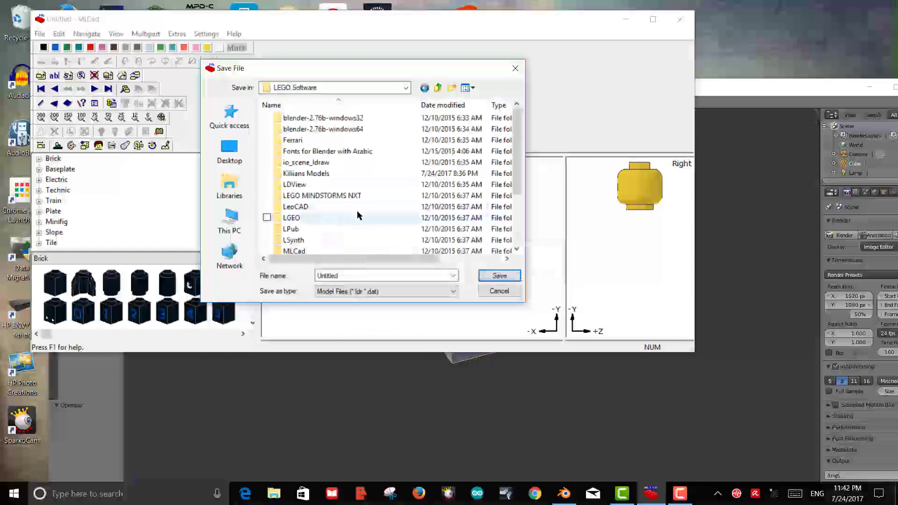
scroll(357, 211, down, 3)
scroll(361, 215, up, 3)
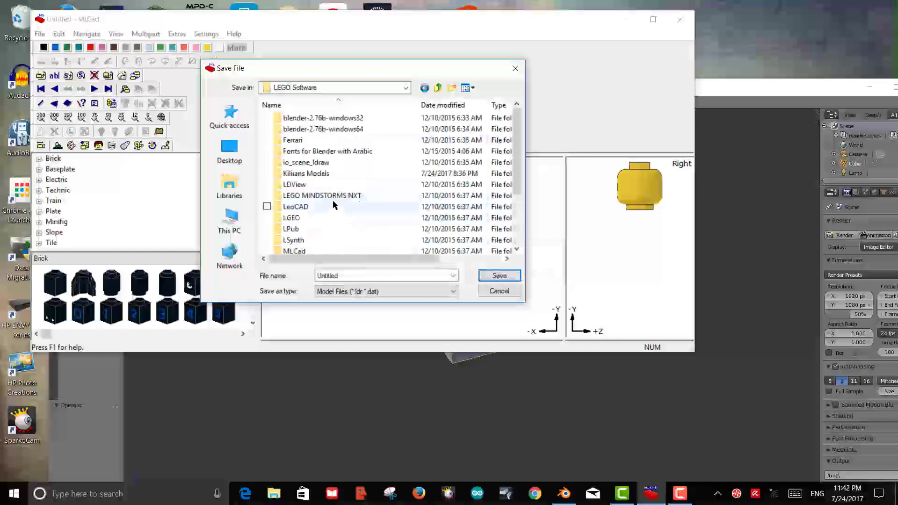
double_click(283, 173)
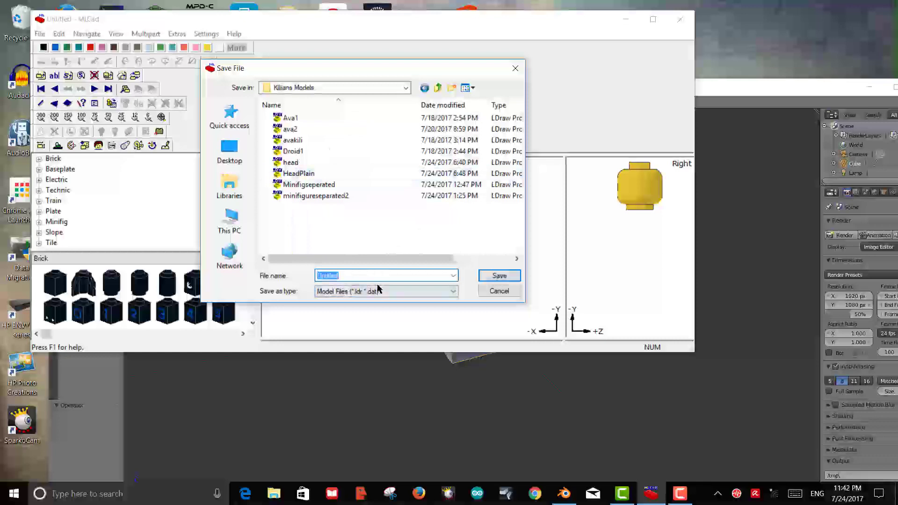
text(p)
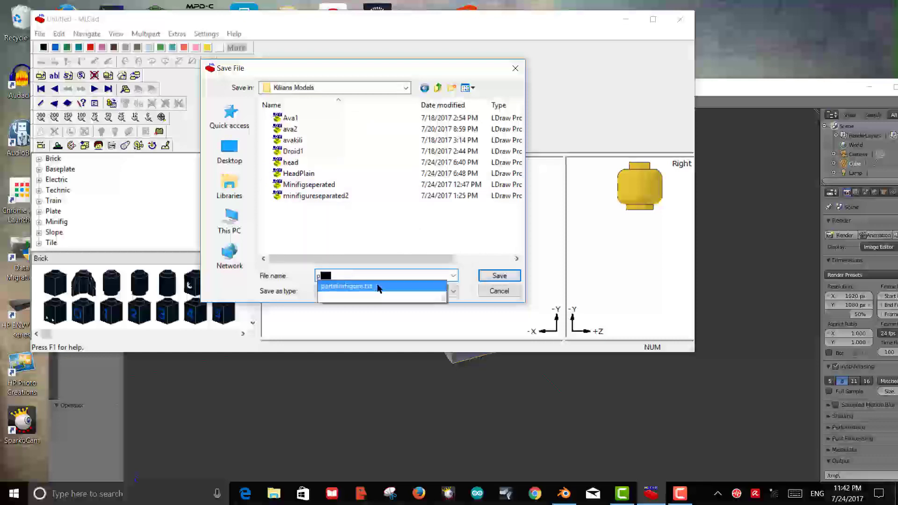
text(lainH)
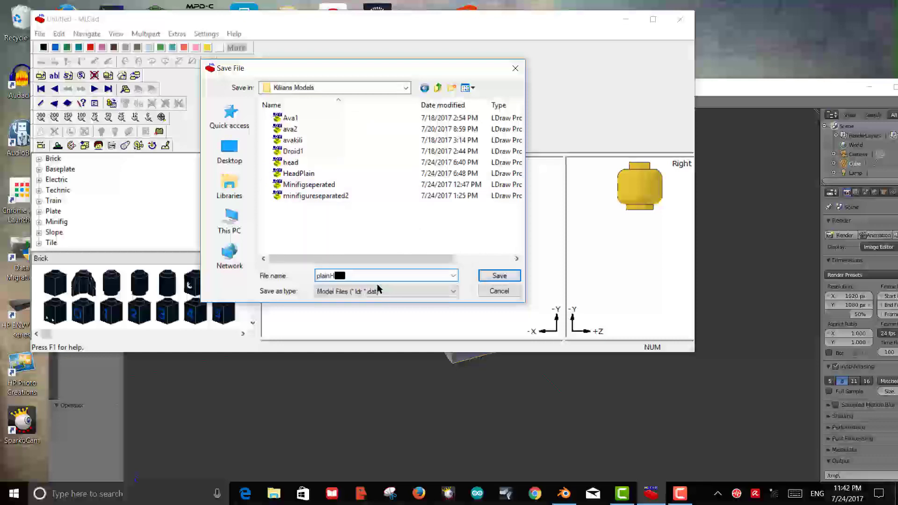
text(ead)
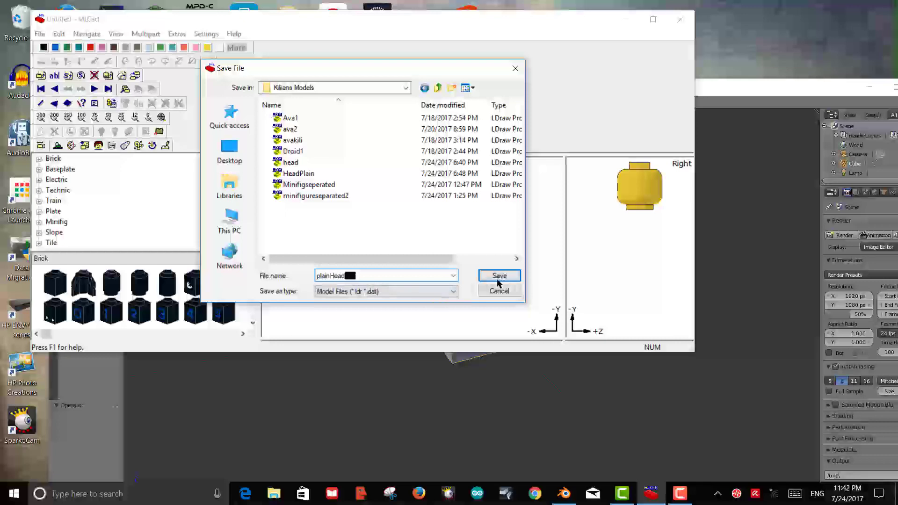
click(498, 275)
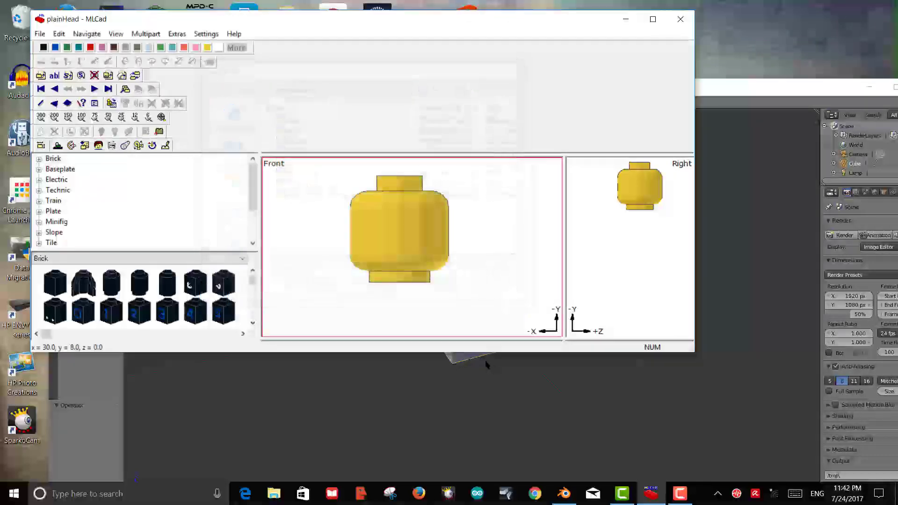
click(680, 19)
Step: Launch LDView, open plainHead.ldr, and orbit the view to inspect the yellow head
drag(184, 89, 337, 33)
double_click(111, 309)
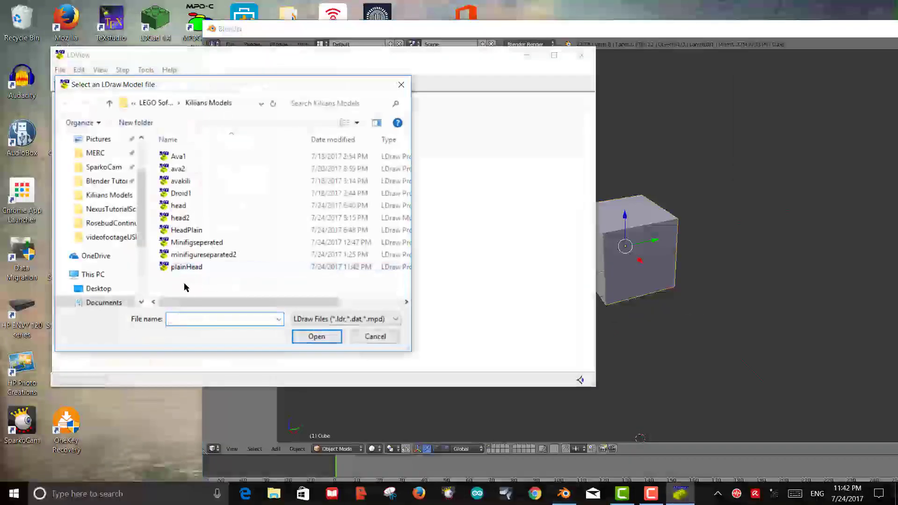
double_click(182, 268)
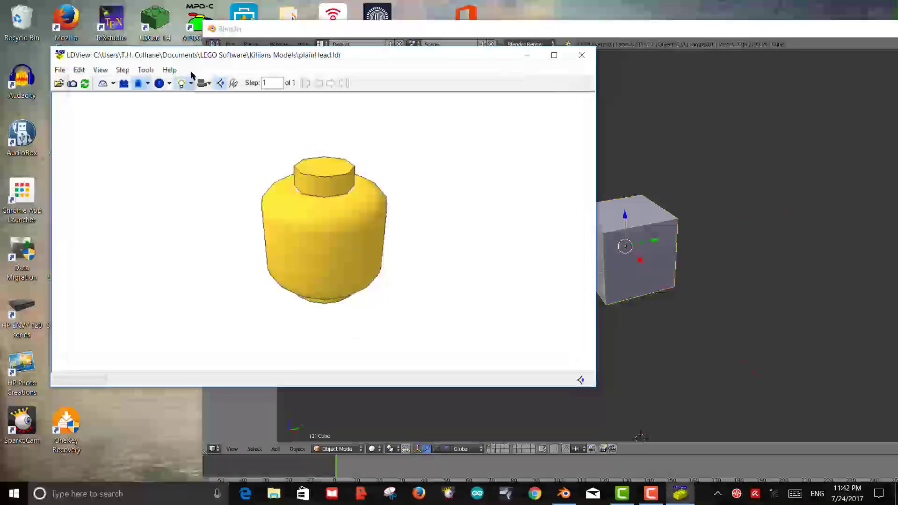
drag(136, 123, 164, 139)
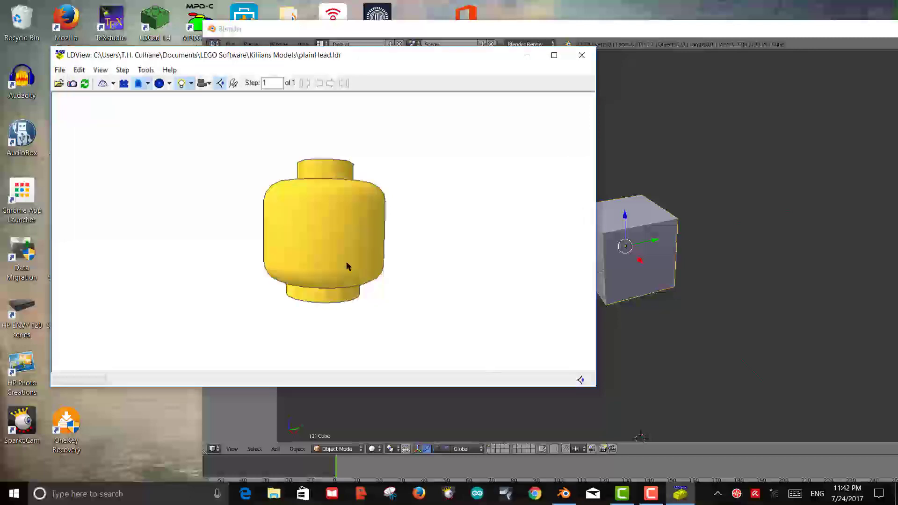
drag(346, 266, 96, 91)
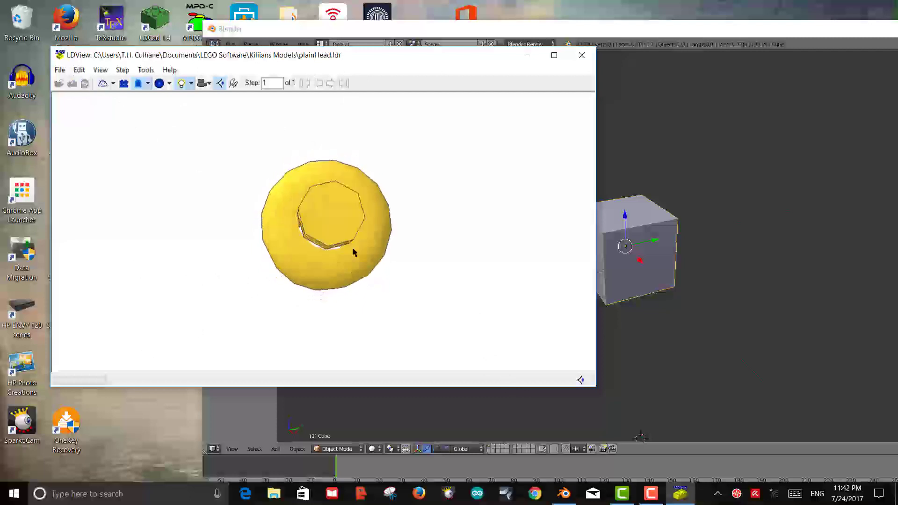
drag(352, 253, 304, 214)
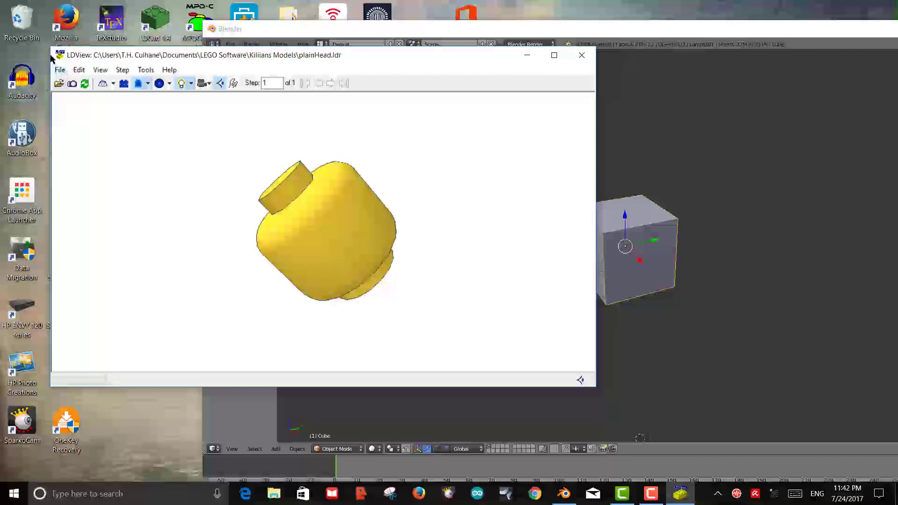
Step: Export the head as plainHead in 3D Studio (3DS) format, then close LDView
click(60, 70)
click(56, 109)
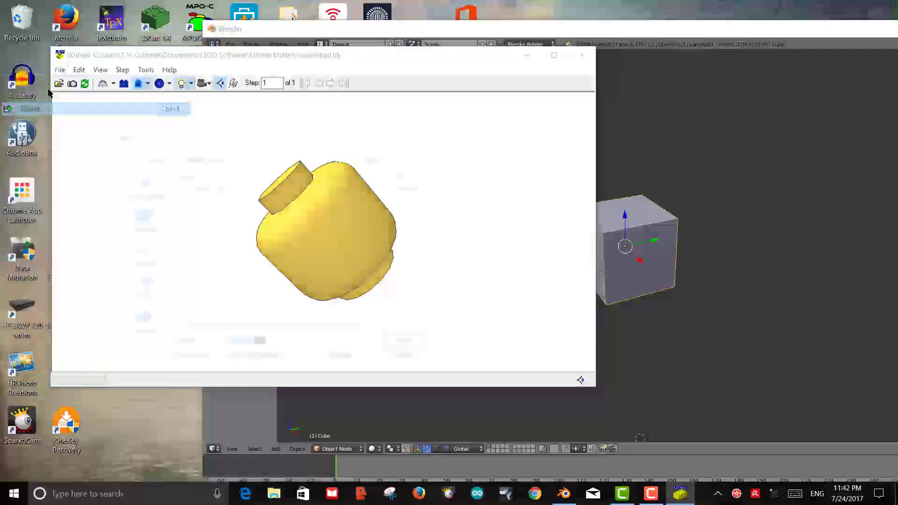
click(321, 345)
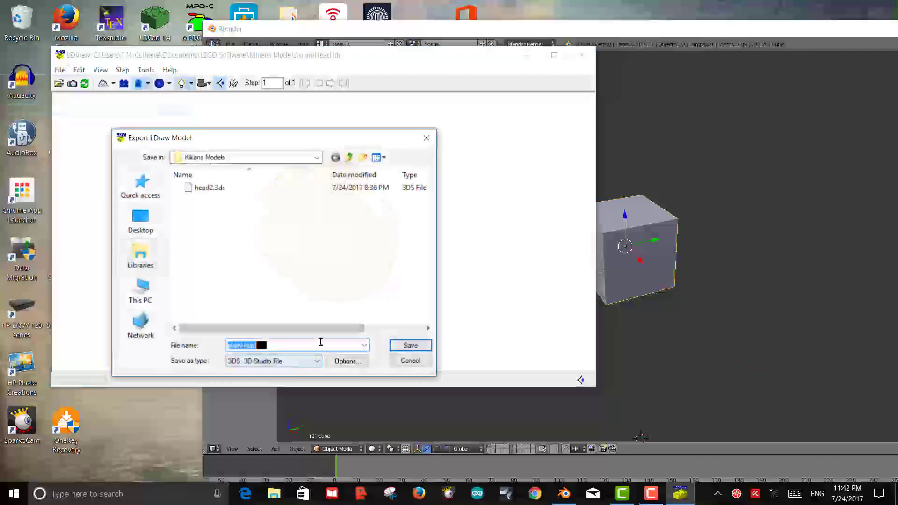
key(BackSpace)
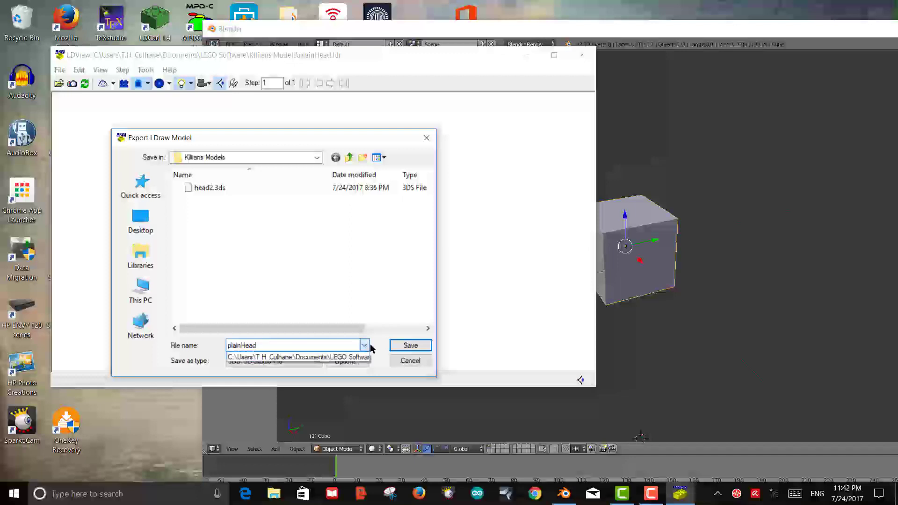
click(384, 325)
click(299, 363)
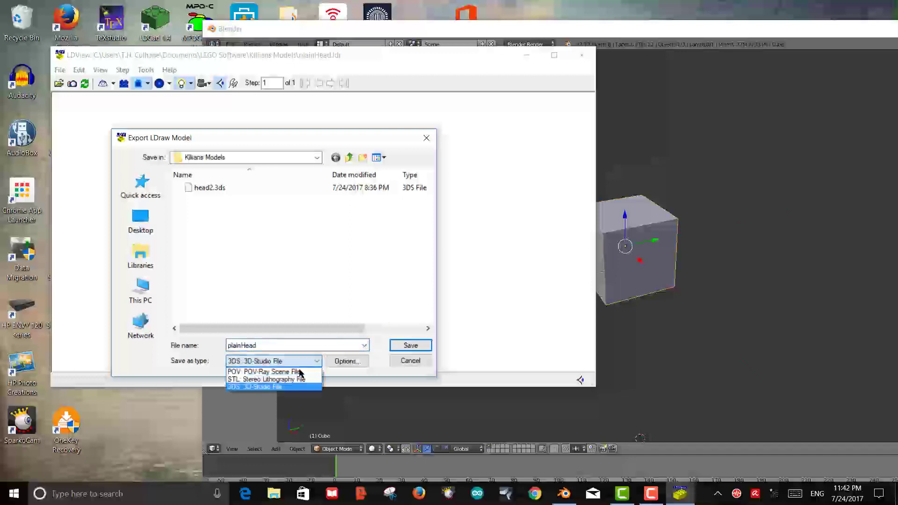
click(281, 388)
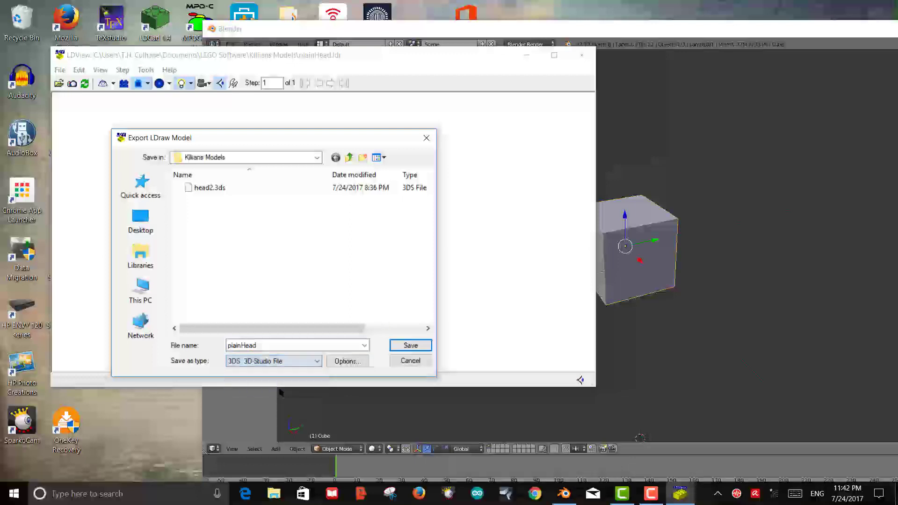
click(410, 346)
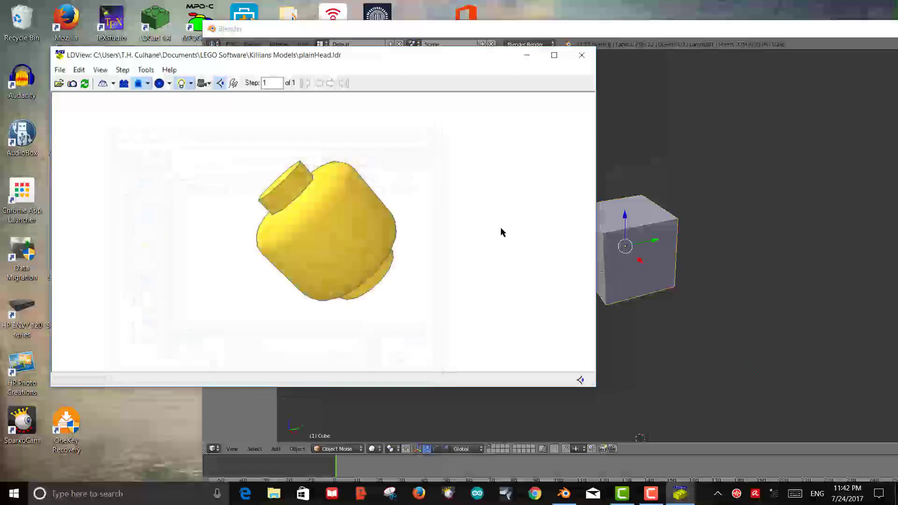
click(581, 55)
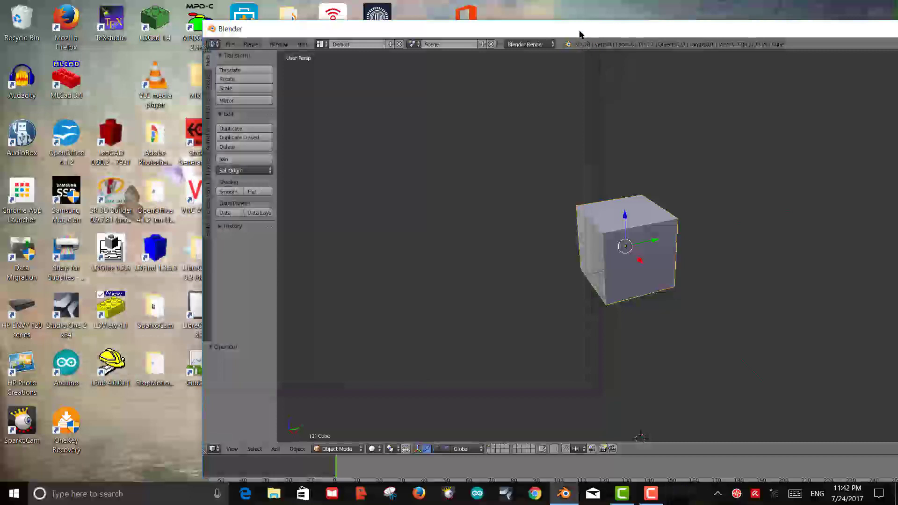
Step: Delete Blender's default cube
drag(578, 34, 403, 16)
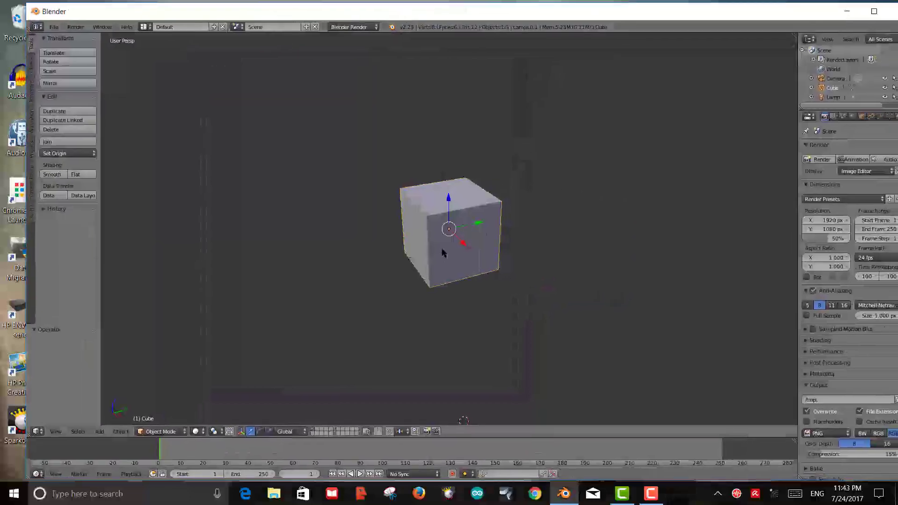
scroll(442, 252, down, 2)
key(x)
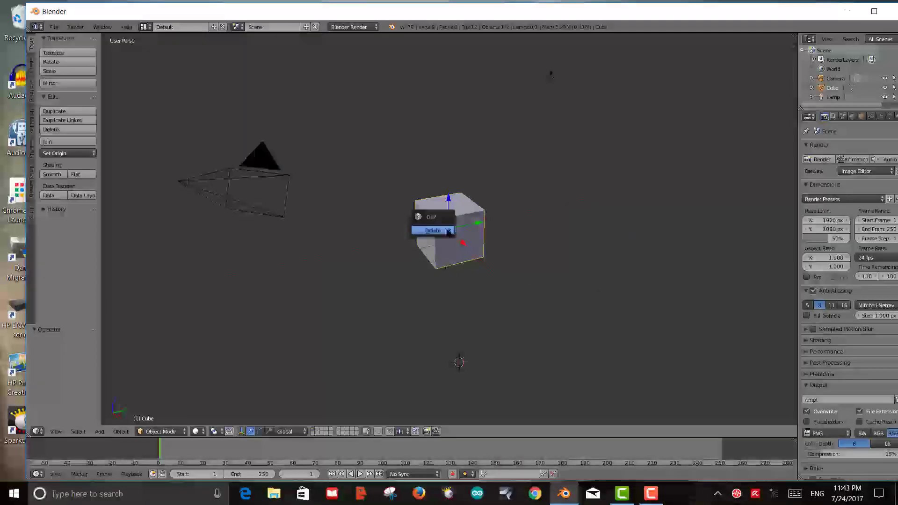
click(438, 230)
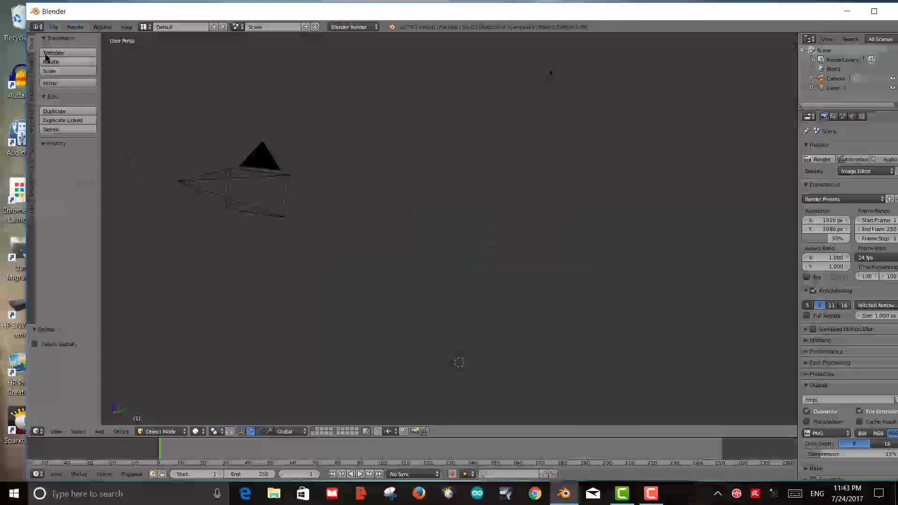
Step: Import plainHead.3ds from the Killians Models folder as a 3D Studio file
click(54, 26)
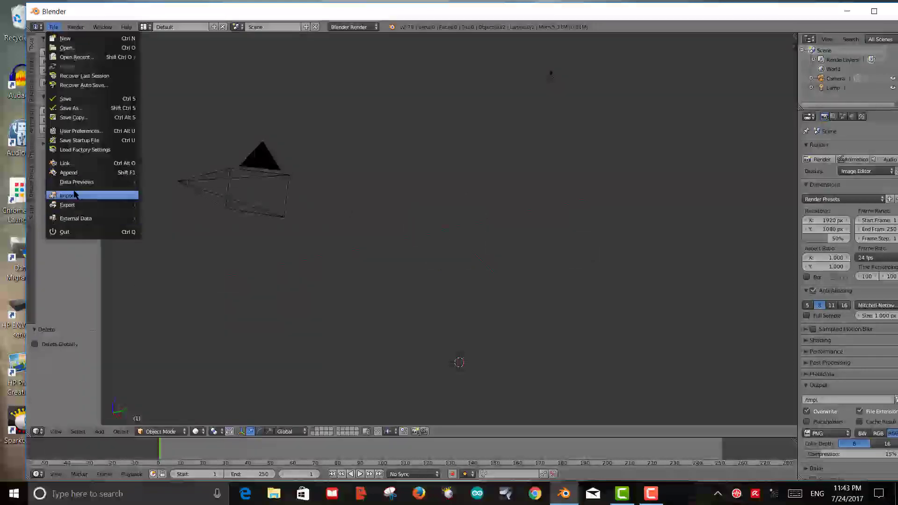
mouse_move(75, 195)
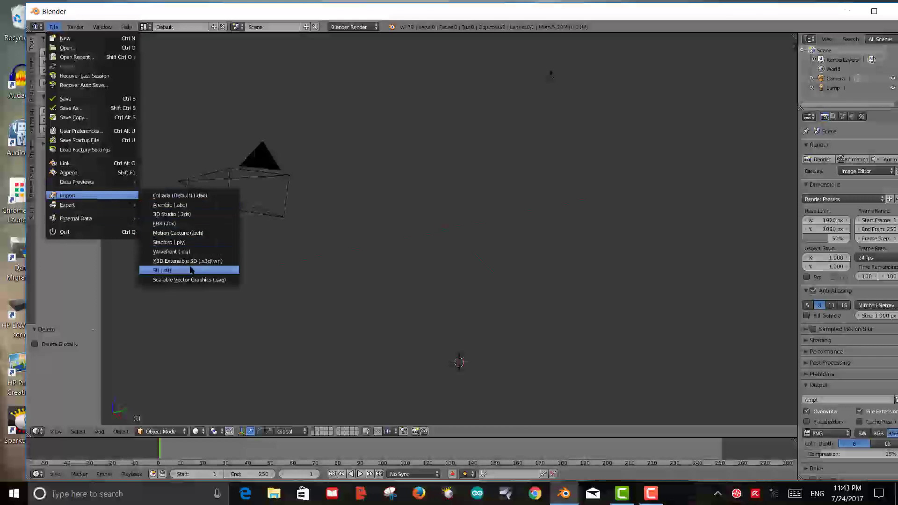
click(175, 216)
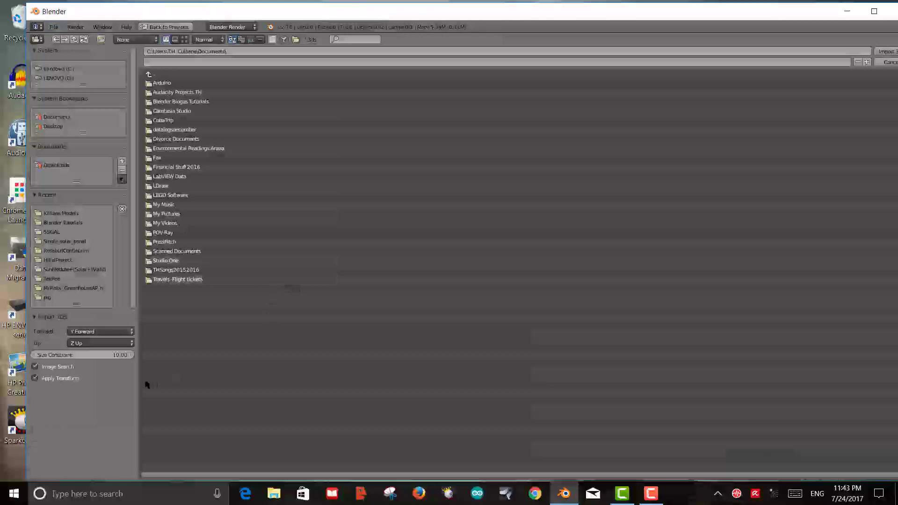
click(55, 213)
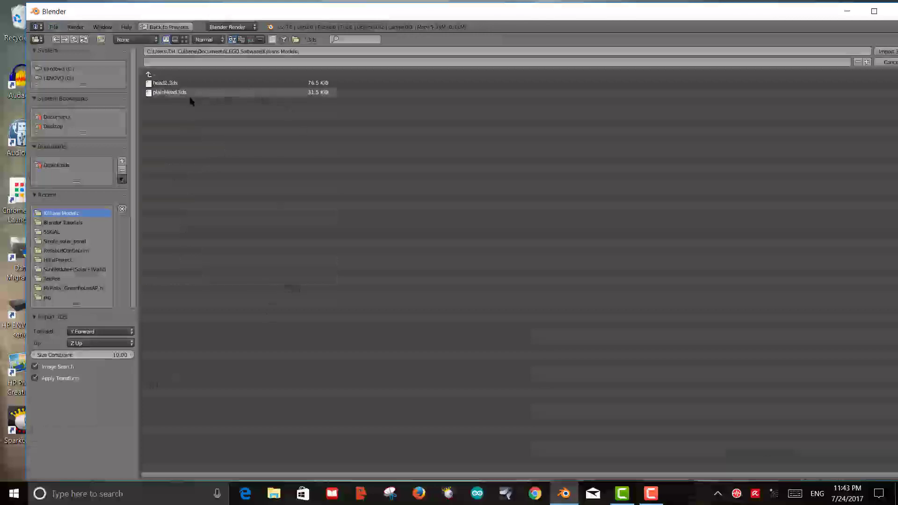
click(169, 93)
double_click(167, 97)
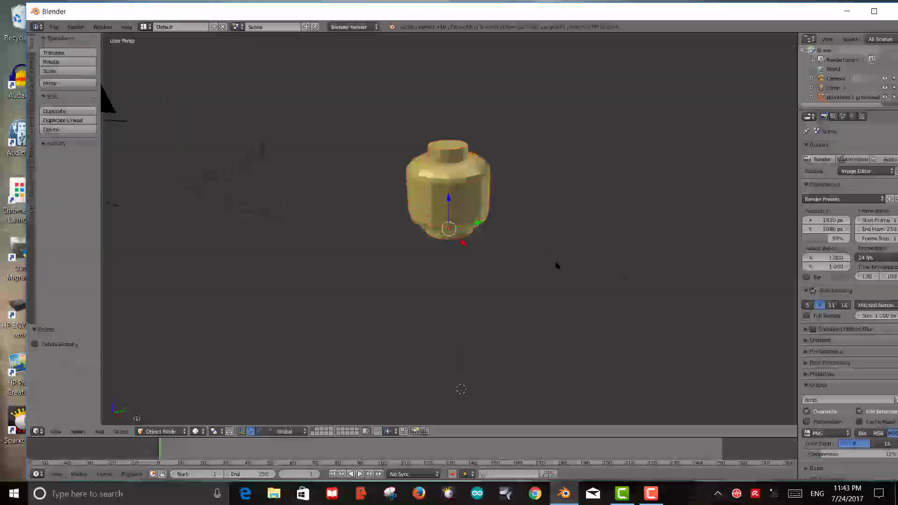
Step: Orbit and zoom the view to inspect the imported head from above and the side
scroll(555, 263, up, 2)
scroll(475, 287, down, 2)
middle_drag(461, 280, 379, 283)
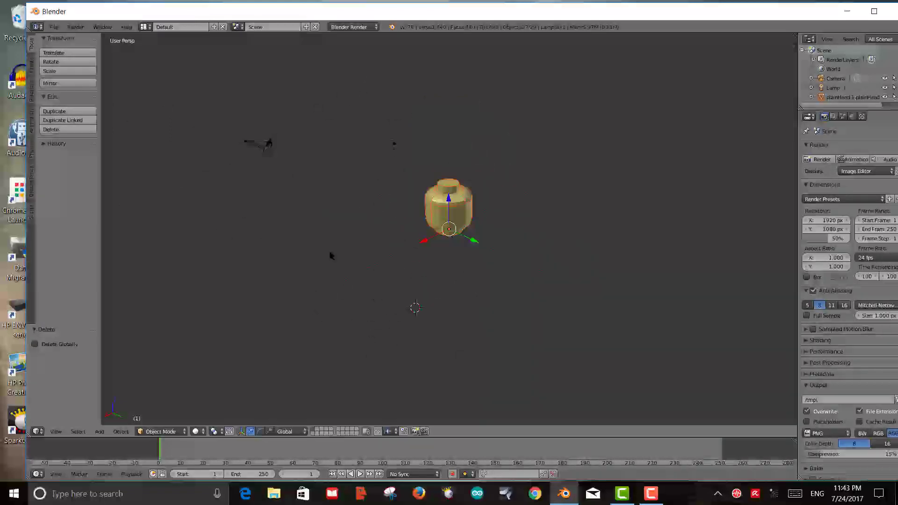
scroll(456, 277, up, 2)
scroll(479, 270, down, 2)
scroll(491, 290, up, 2)
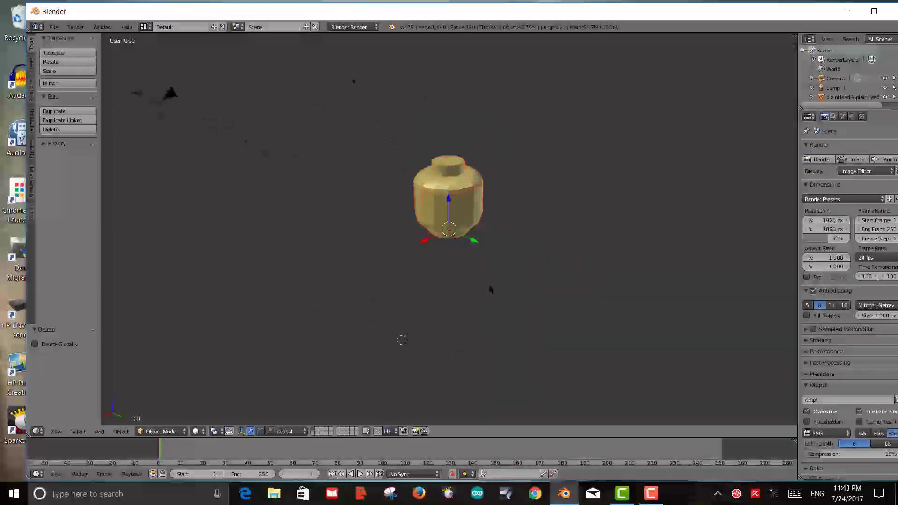
scroll(489, 287, up, 4)
scroll(481, 272, down, 5)
middle_drag(444, 255, 473, 221)
middle_drag(454, 251, 553, 246)
scroll(476, 273, up, 2)
scroll(467, 272, down, 5)
Step: From camera view, select the camera, move it, then orbit out to see it
key(KP_0)
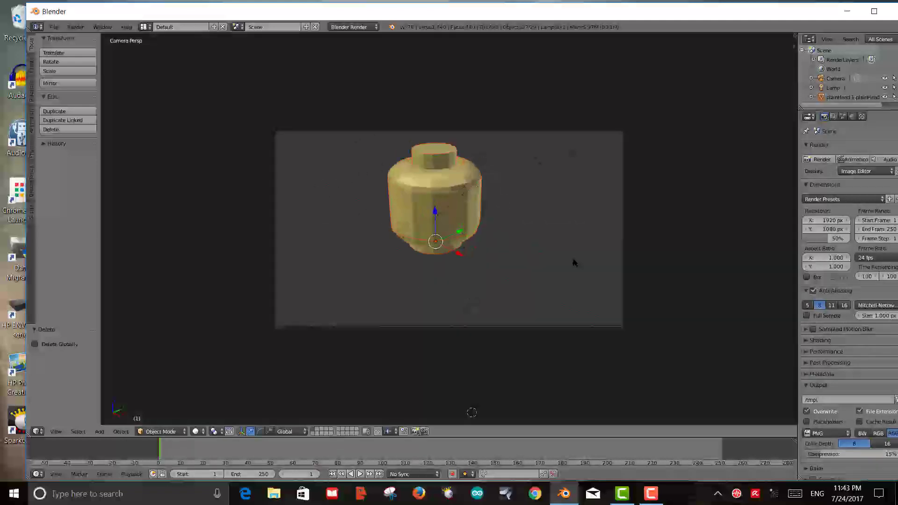
right_click(467, 136)
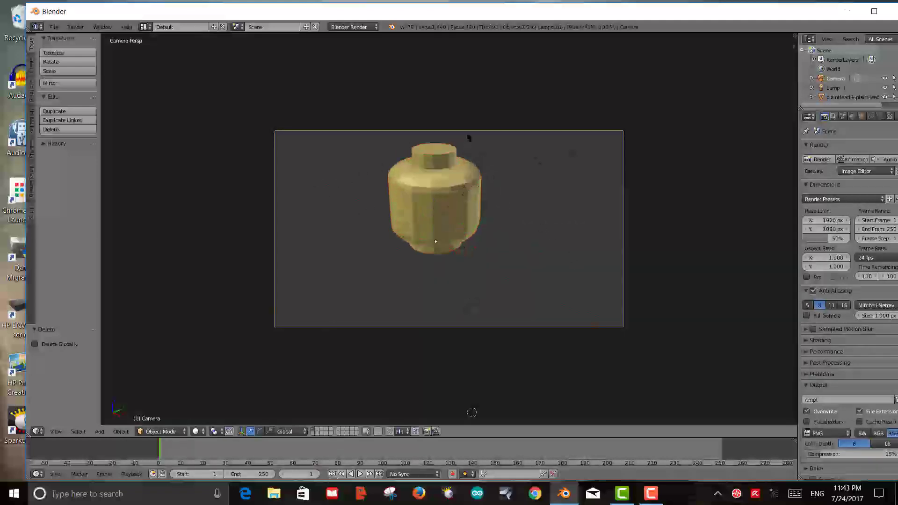
key(g)
click(484, 225)
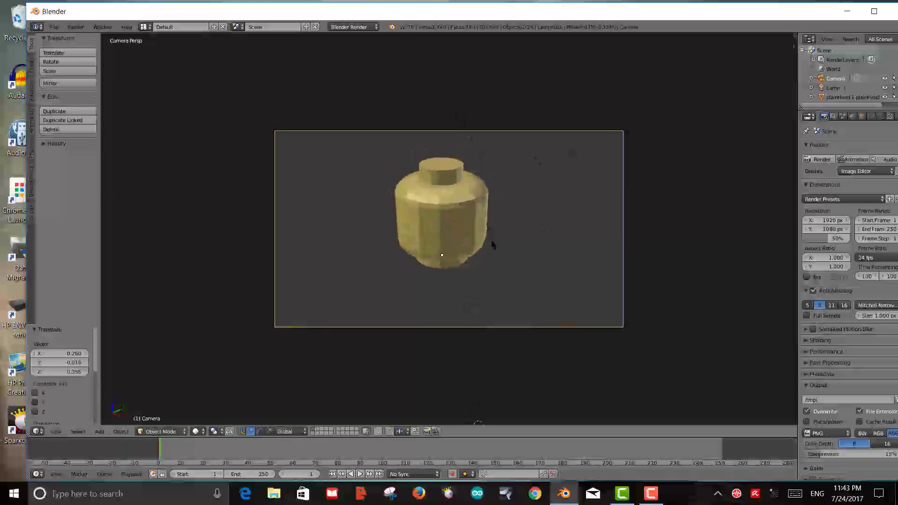
scroll(513, 262, down, 2)
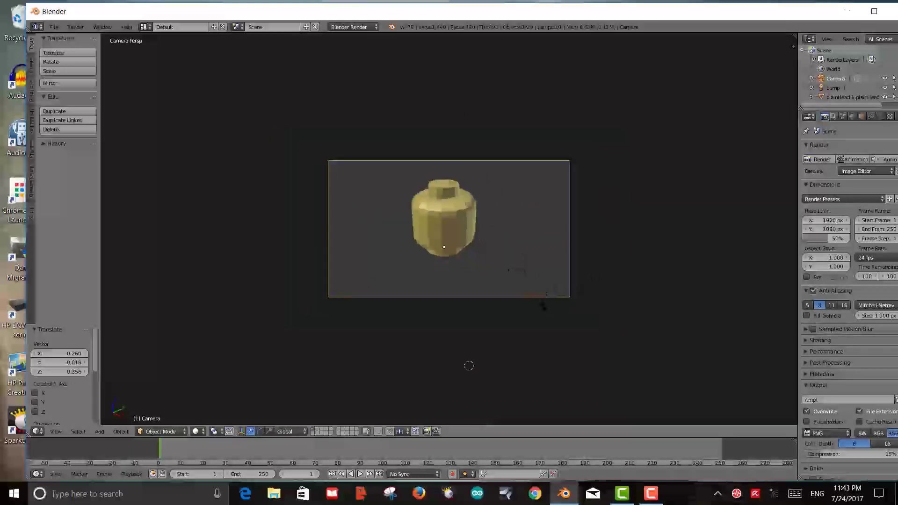
middle_drag(544, 303, 405, 222)
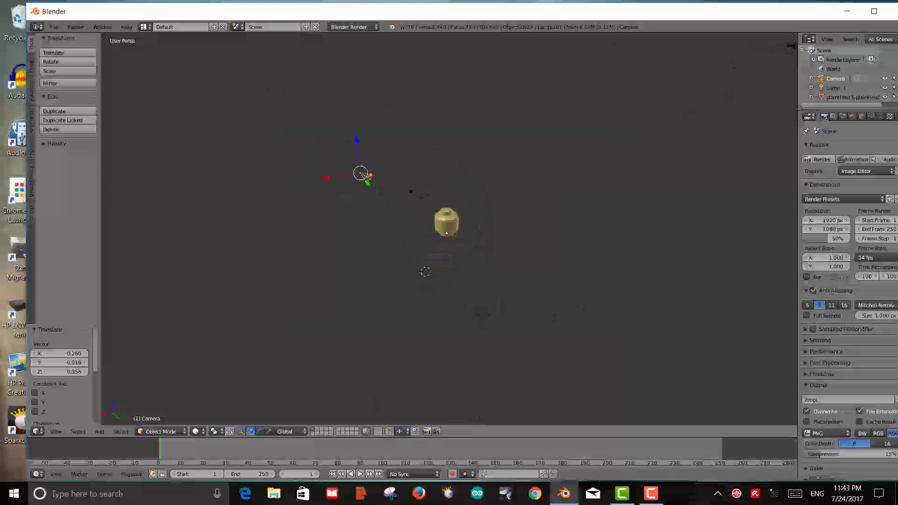
Step: Edit the camera's X and Y location values in the Transform panel
key(n)
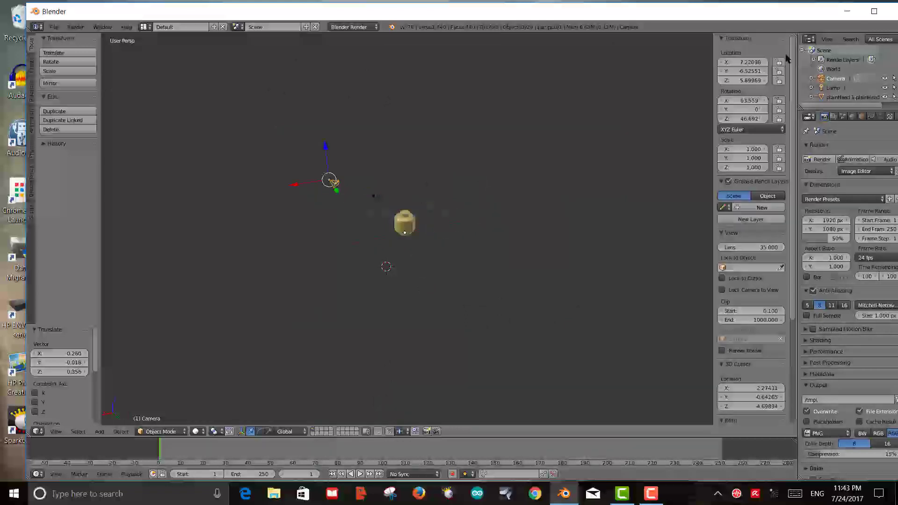
click(749, 71)
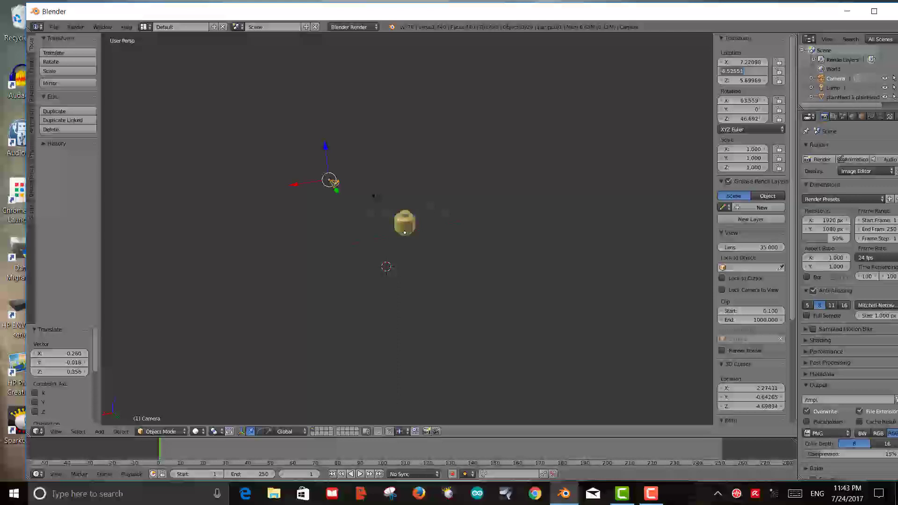
key(BackSpace)
key(Return)
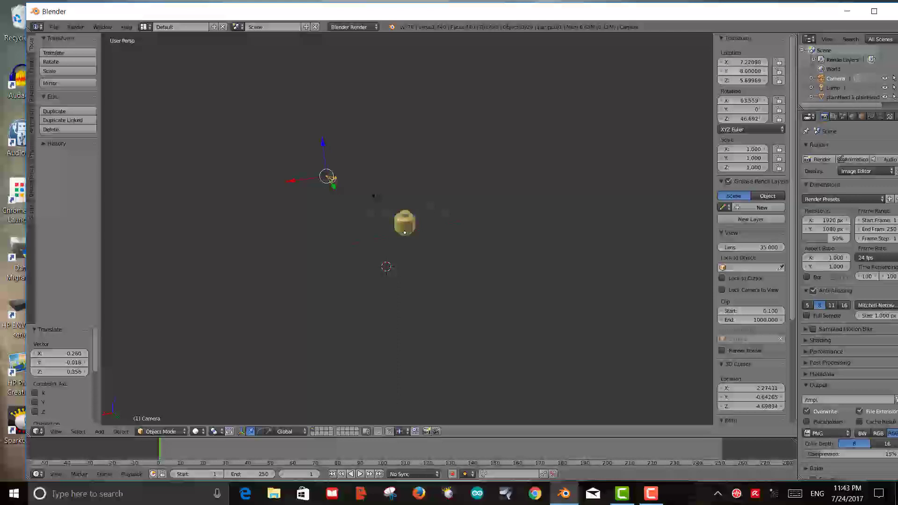
click(751, 65)
text(6)
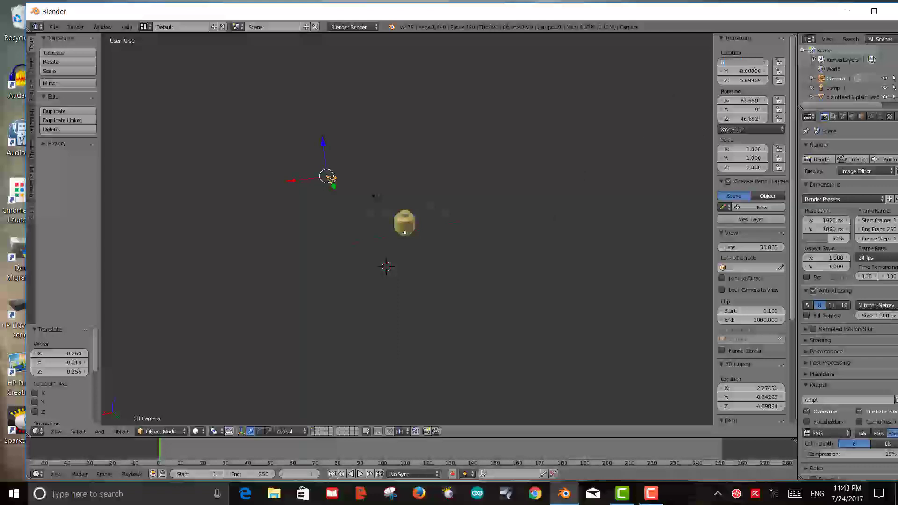
key(Return)
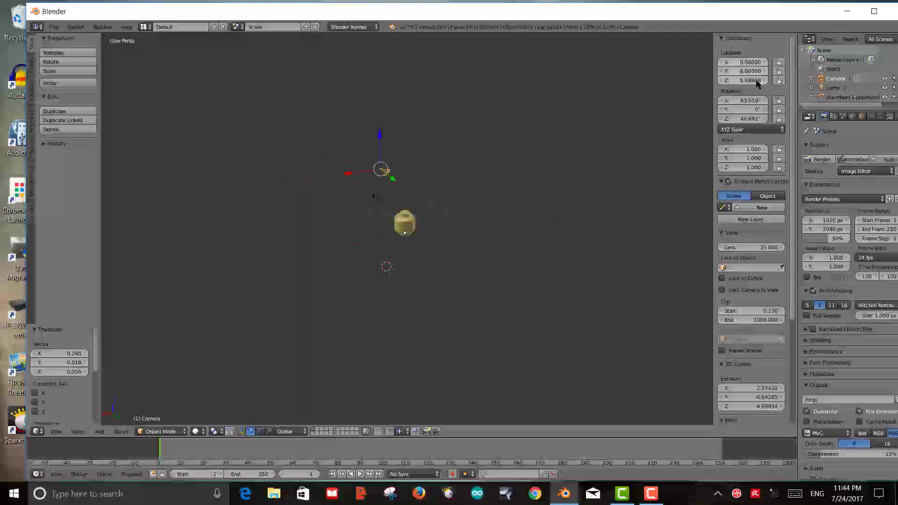
middle_drag(487, 252, 491, 290)
Step: Set the camera's X rotation to 68°
click(756, 108)
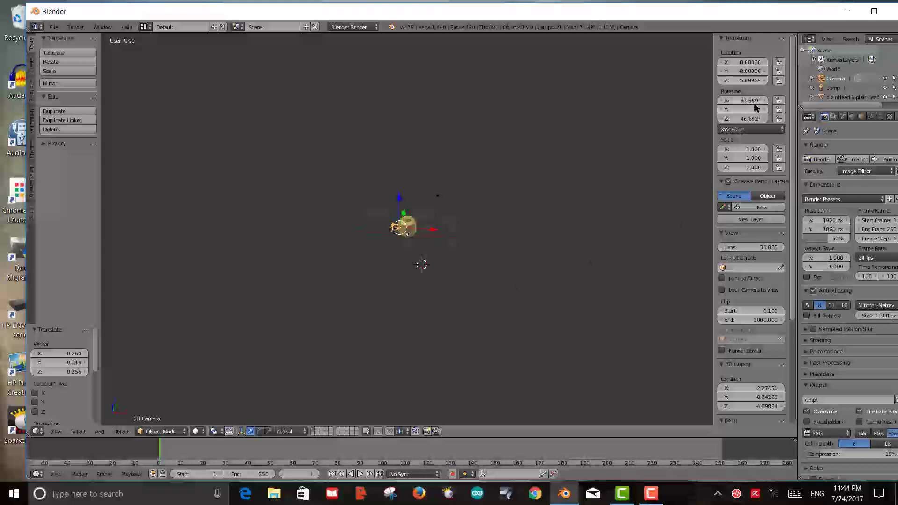
click(751, 101)
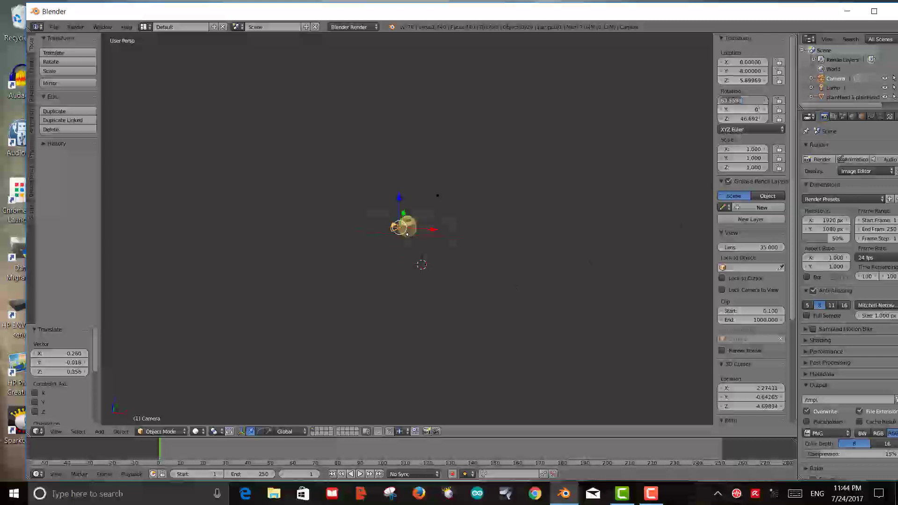
text(68)
key(Return)
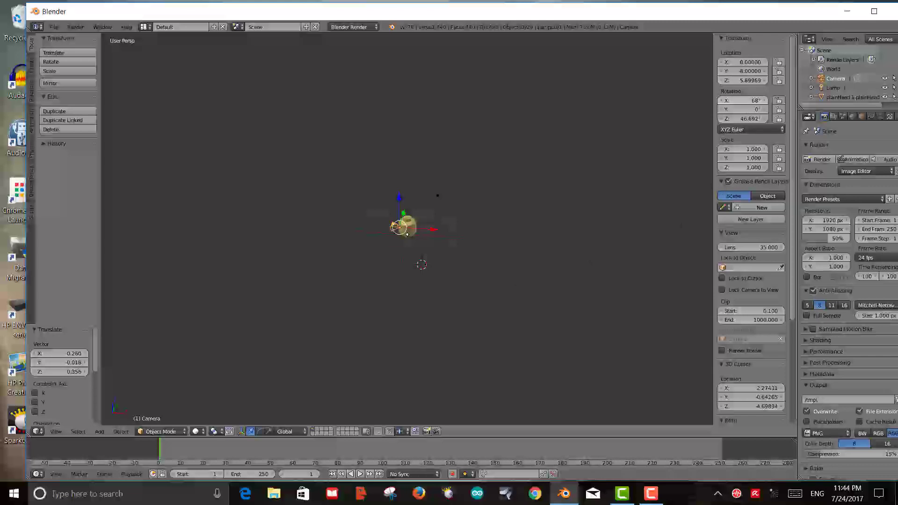
scroll(456, 217, up, 5)
middle_drag(456, 217, 456, 241)
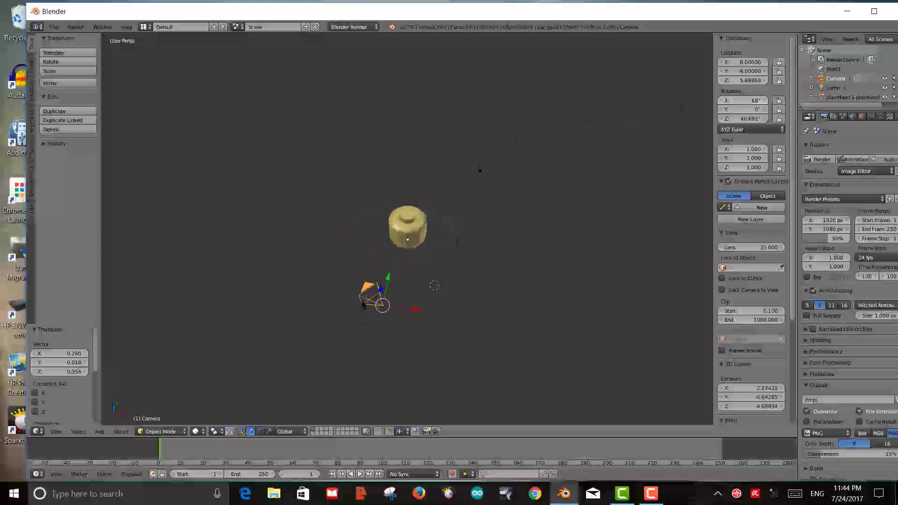
Step: Rotate the camera around the Z axis and orbit to check it against the head
key(r)
key(z)
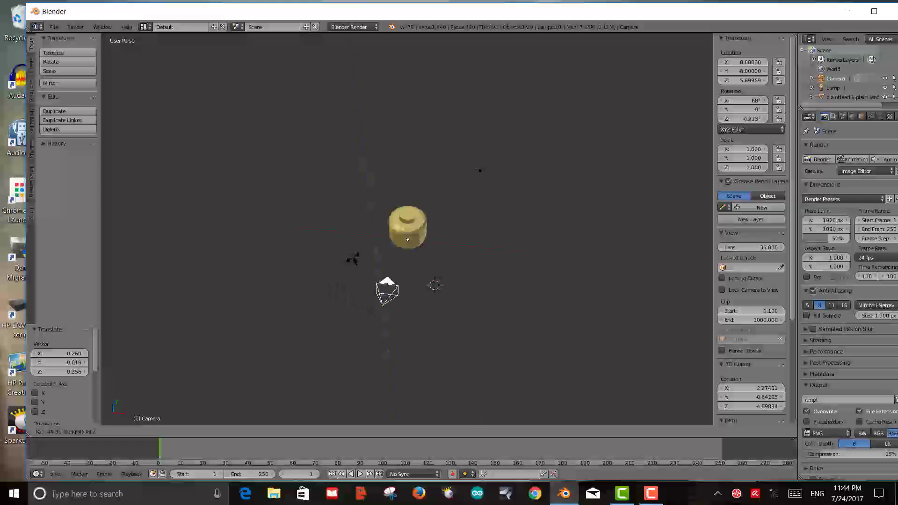
click(354, 259)
middle_drag(395, 293, 408, 270)
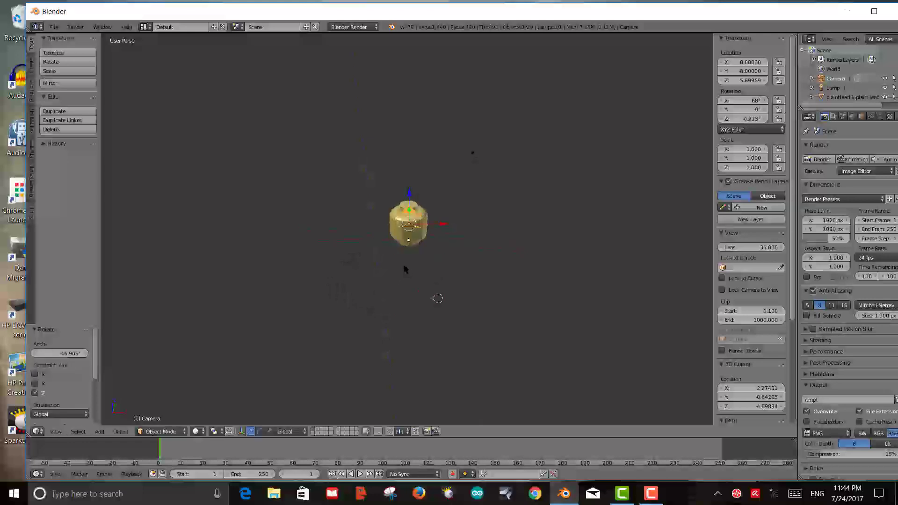
middle_drag(465, 259, 436, 275)
scroll(438, 274, up, 3)
Step: Look through the camera again and shift it to frame the head
key(KP_0)
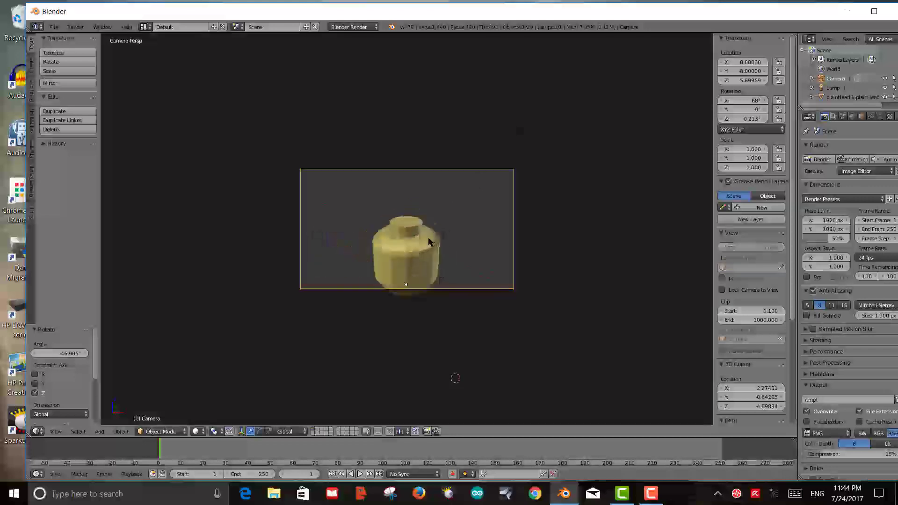
key(g)
click(431, 277)
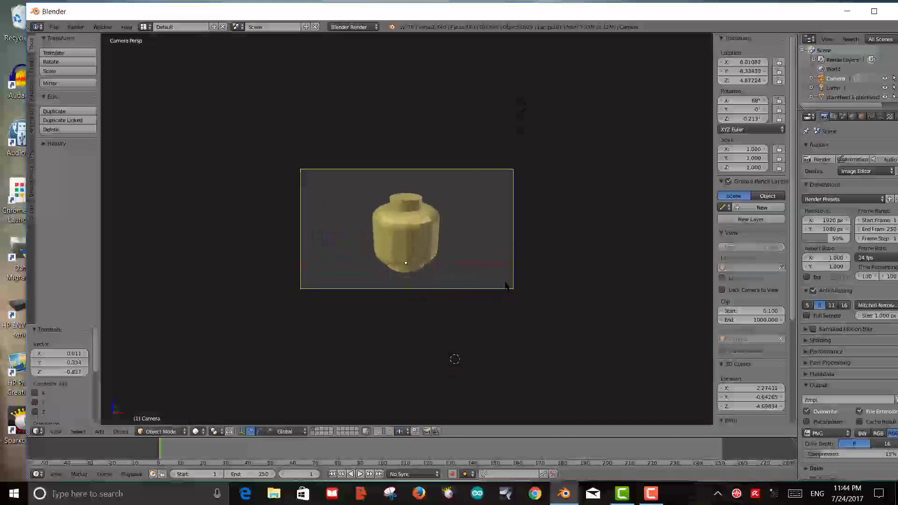
scroll(507, 287, up, 4)
scroll(537, 275, down, 3)
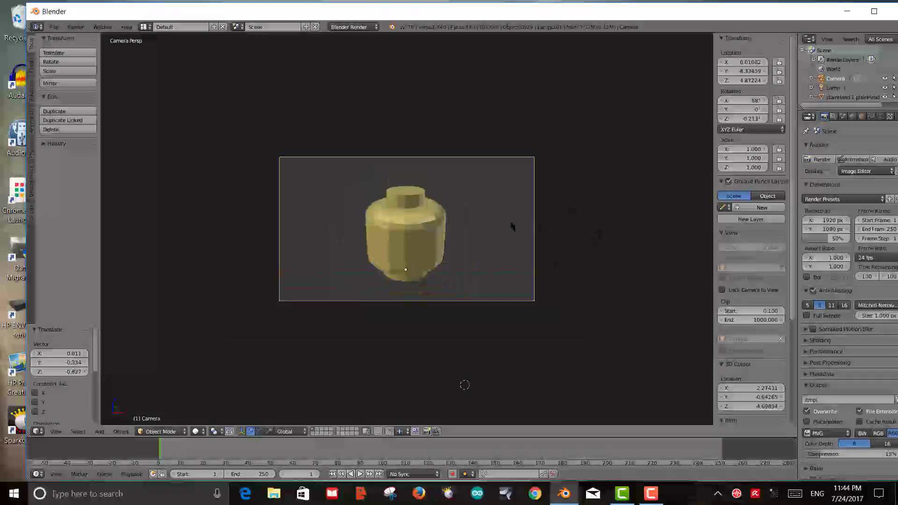
Step: Set the camera rotation to X 68° and Z 0°, and lock the Y rotation
click(748, 101)
key(Return)
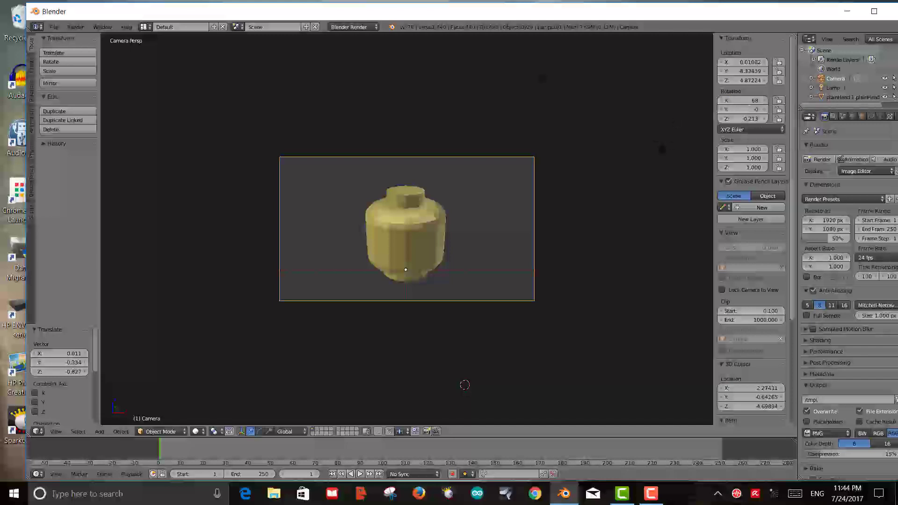
click(749, 119)
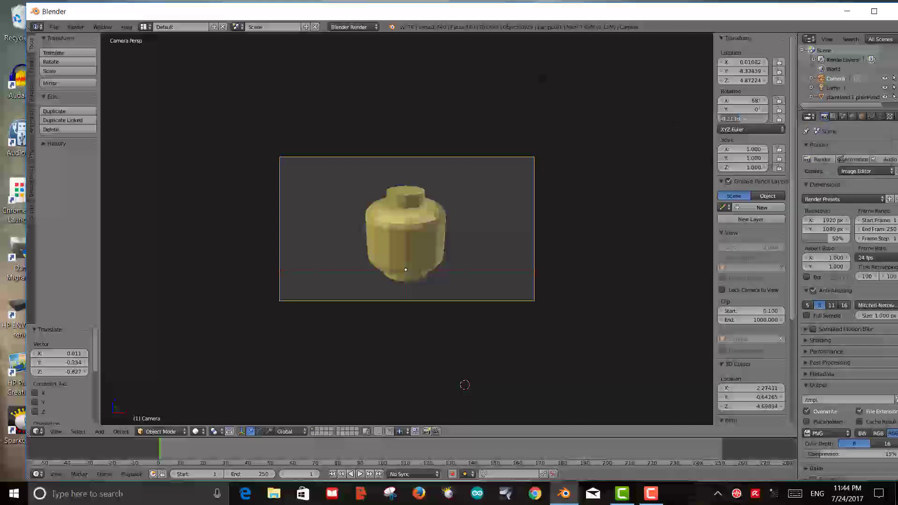
text(0)
key(Return)
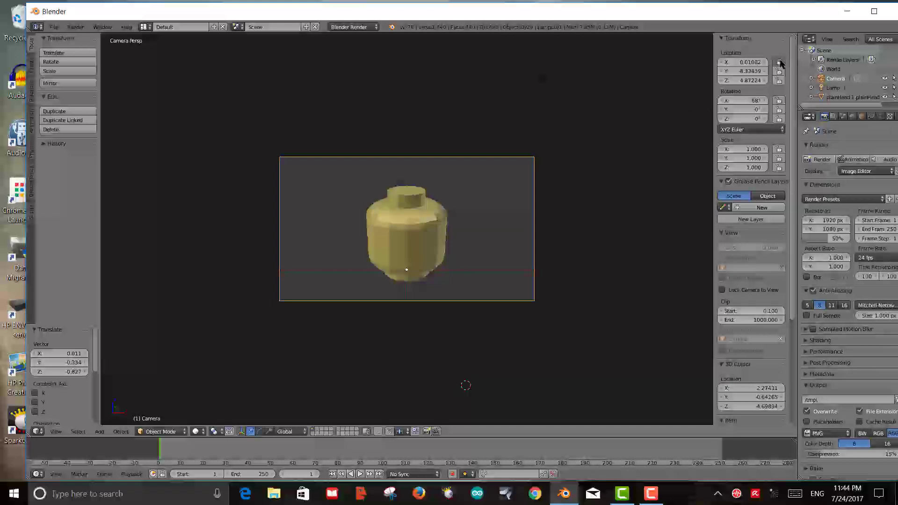
click(777, 110)
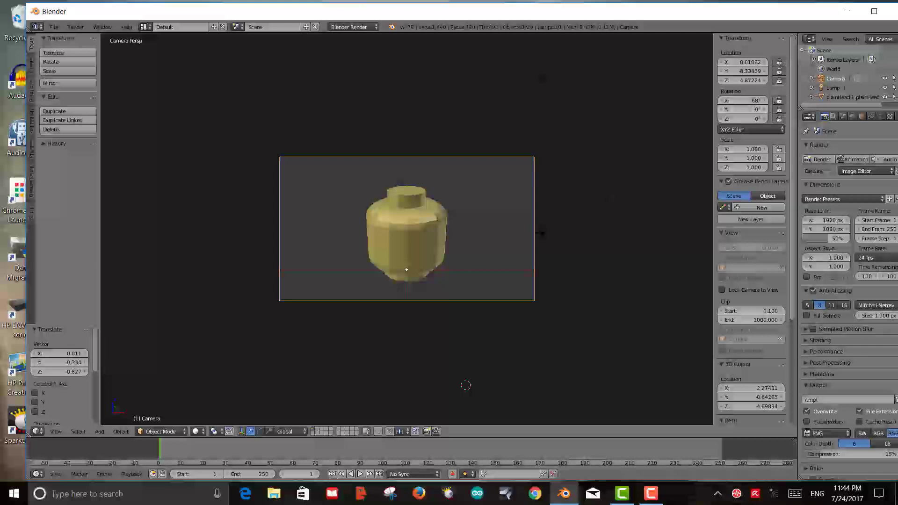
scroll(542, 233, up, 3)
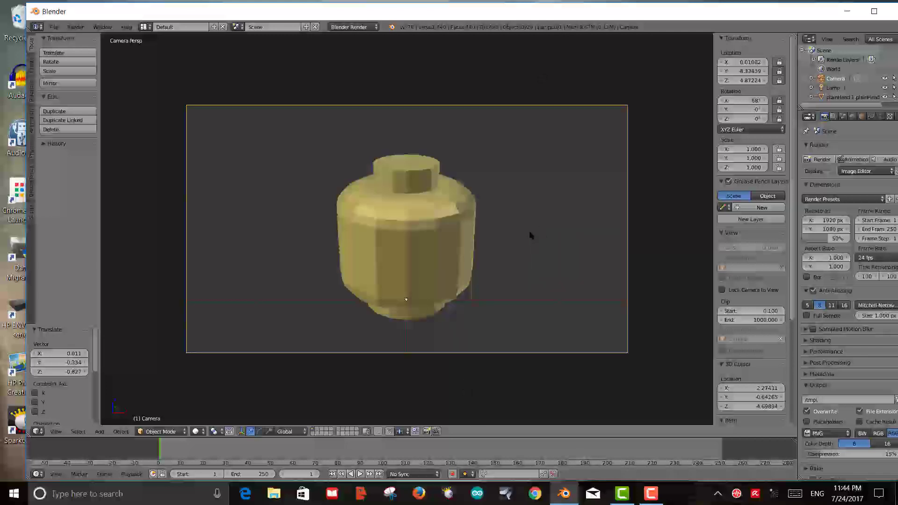
scroll(530, 235, down, 2)
Step: Leave camera view and look at the head slightly from below
key(KP_0)
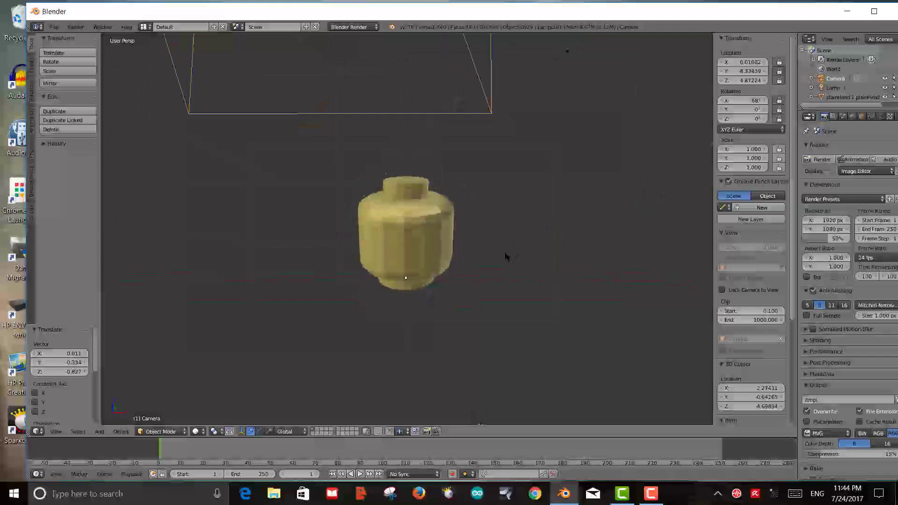
scroll(501, 259, up, 3)
middle_drag(502, 270, 503, 258)
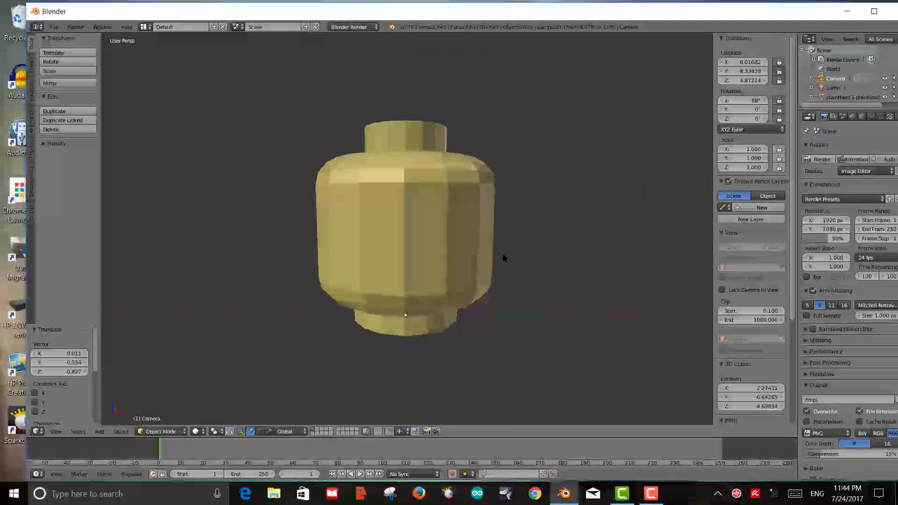
scroll(504, 277, down, 1)
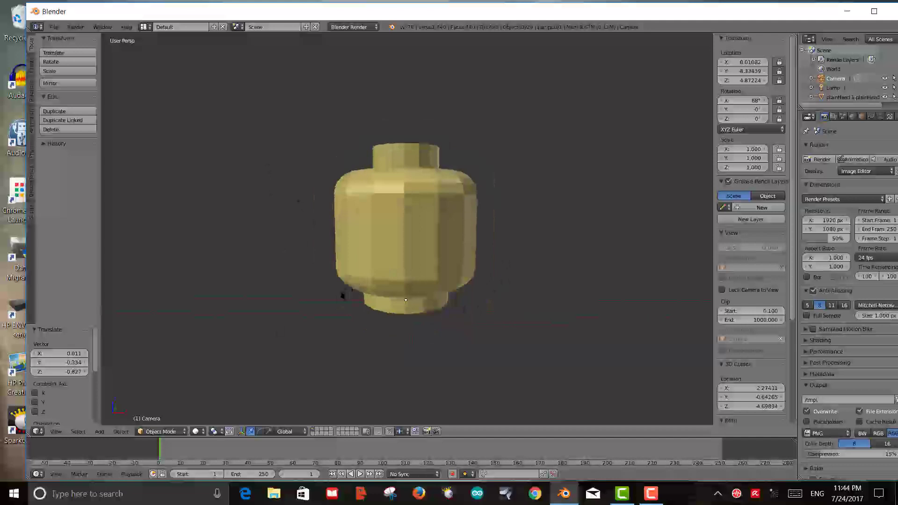
scroll(312, 310, down, 2)
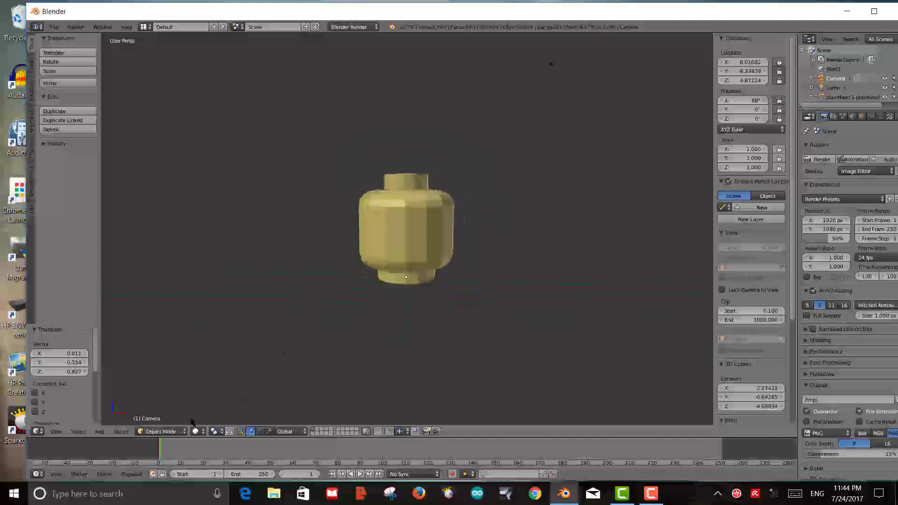
Step: Add a circle mesh and place it beside the head
click(121, 431)
mouse_move(96, 432)
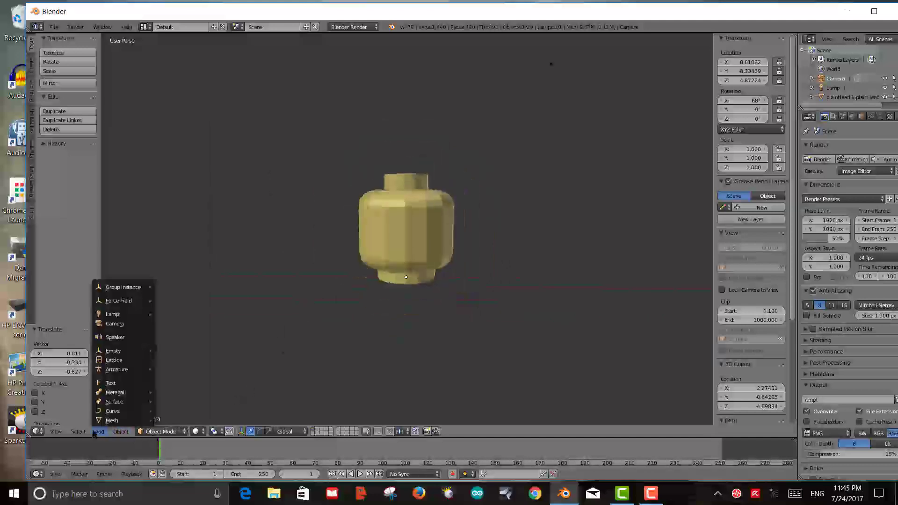
mouse_move(120, 421)
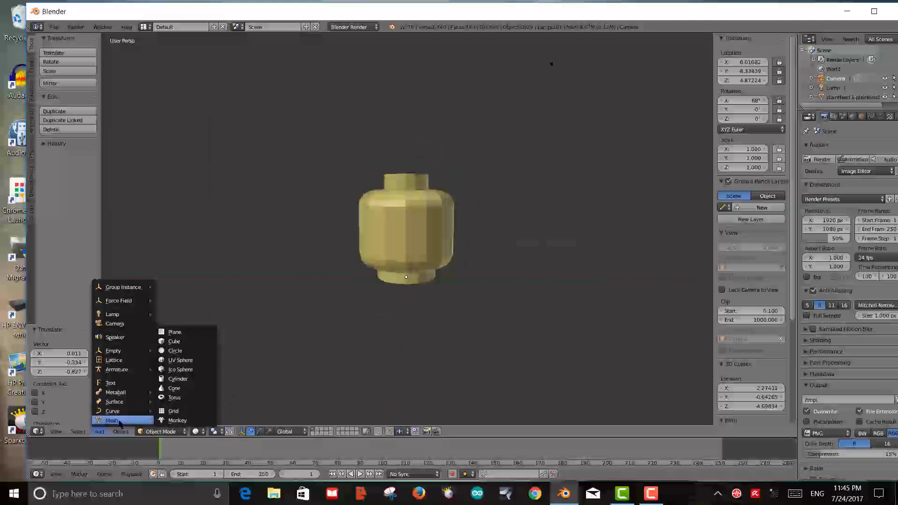
click(186, 354)
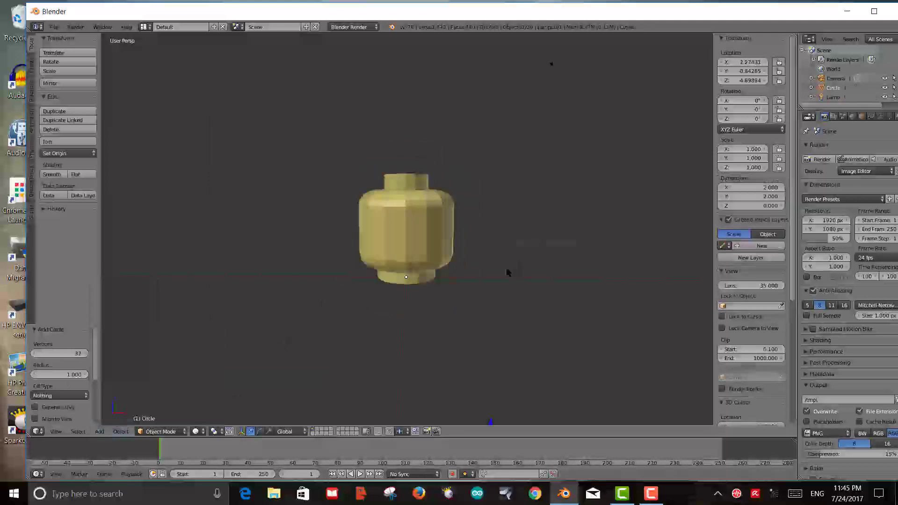
scroll(508, 272, down, 2)
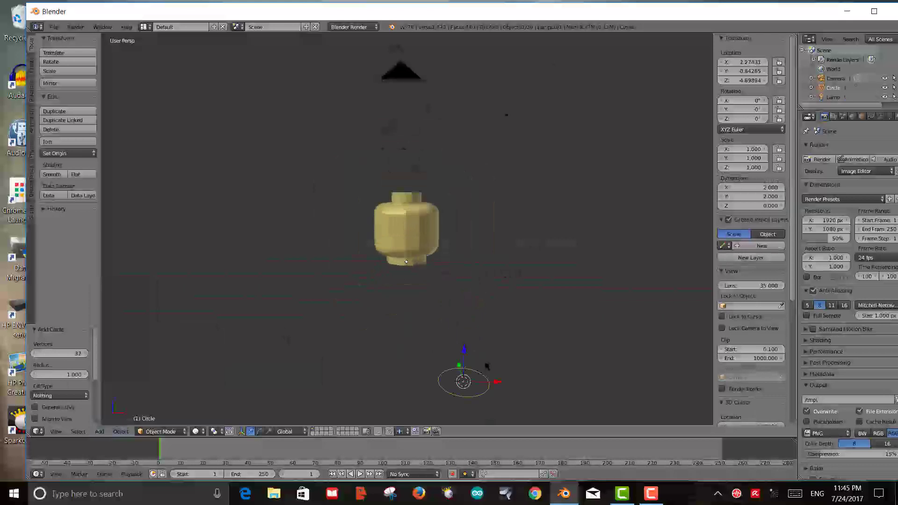
key(g)
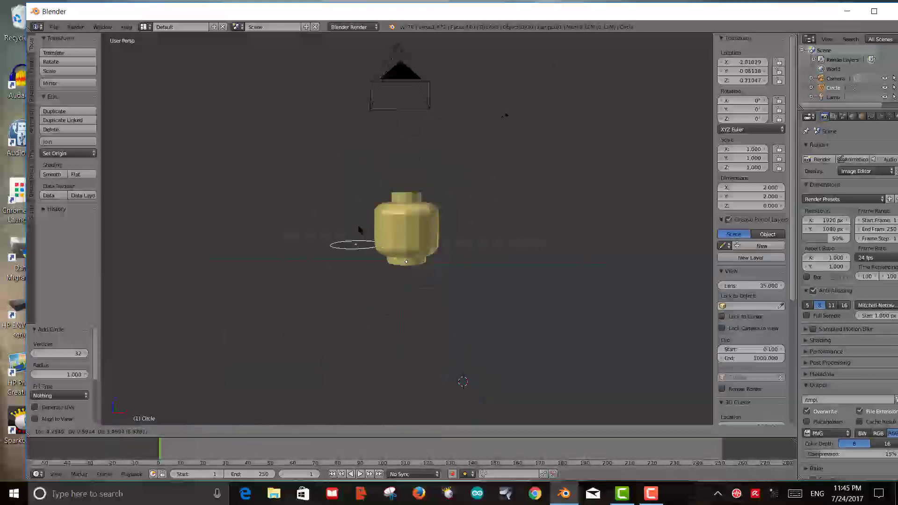
click(357, 266)
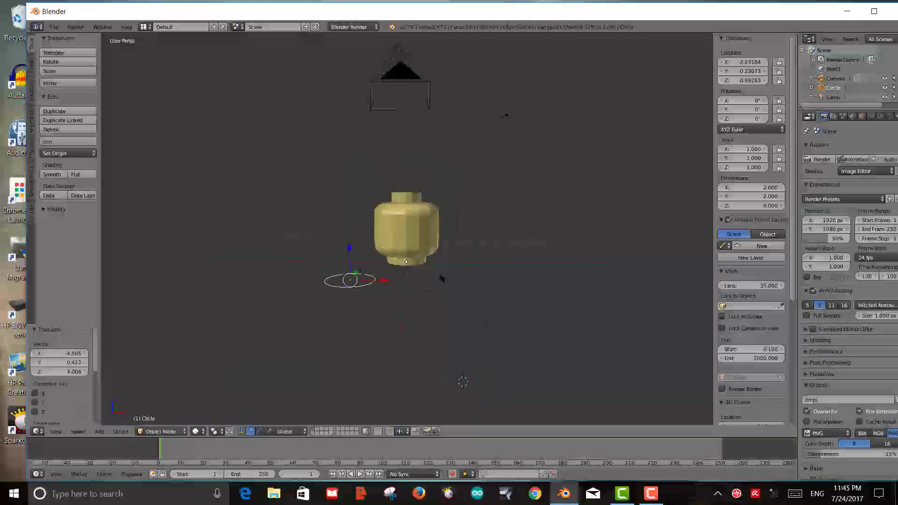
Step: Stand the circle upright at 90° X rotation and move it over the face
drag(747, 106, 785, 107)
click(757, 100)
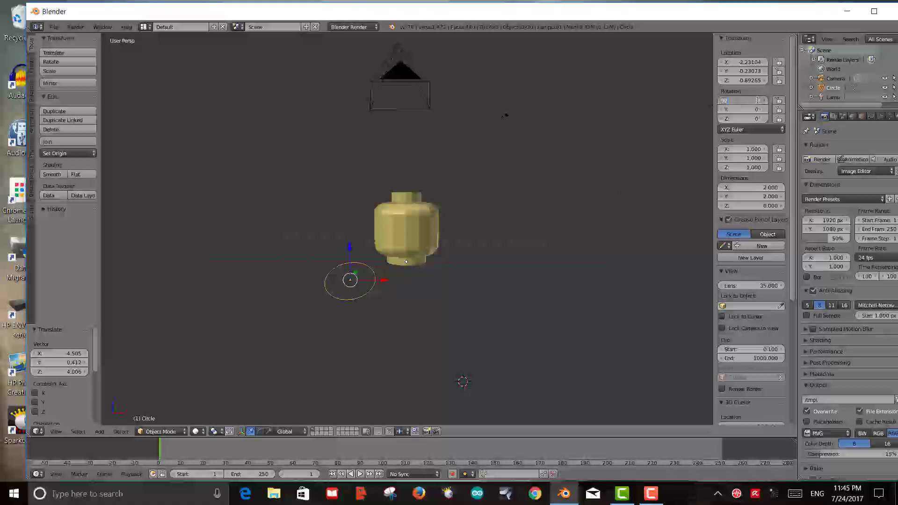
key(Return)
key(g)
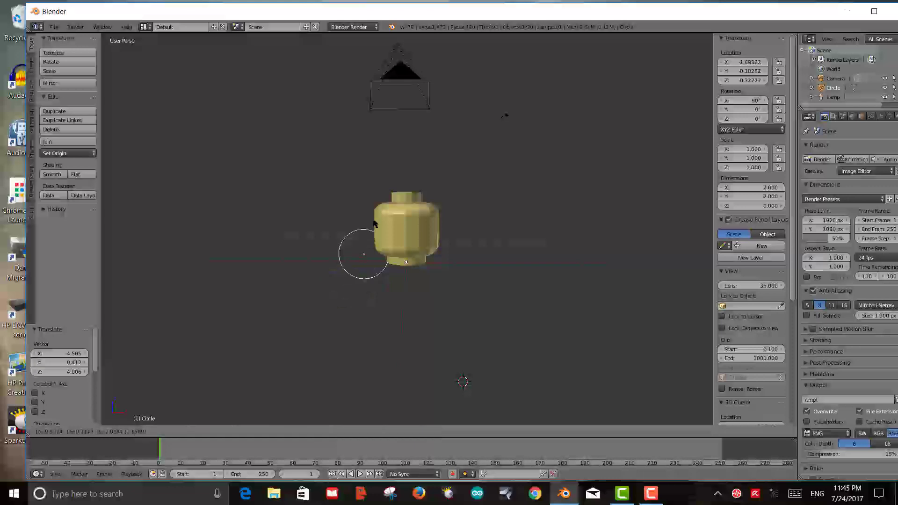
click(388, 187)
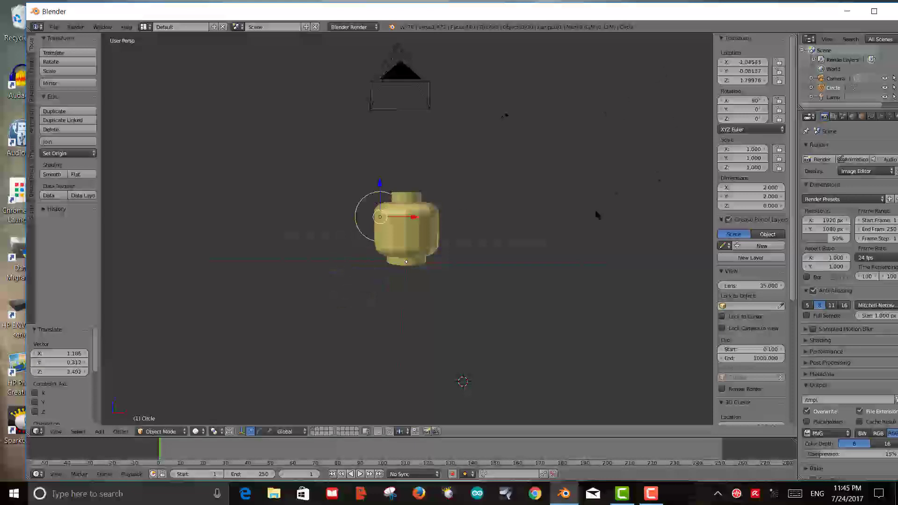
Step: From top view, slide the circle along Y against the front of the head
key(KP_7)
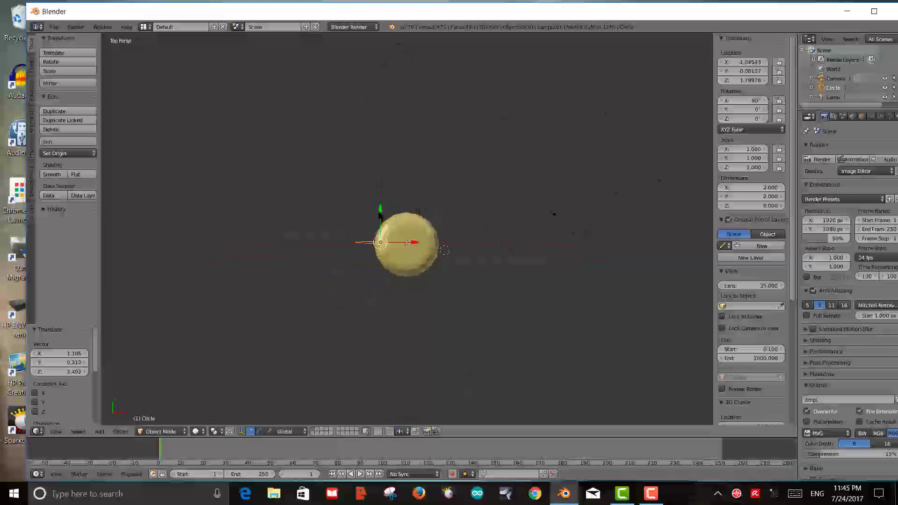
key(g)
key(y)
click(379, 255)
middle_drag(501, 293, 502, 208)
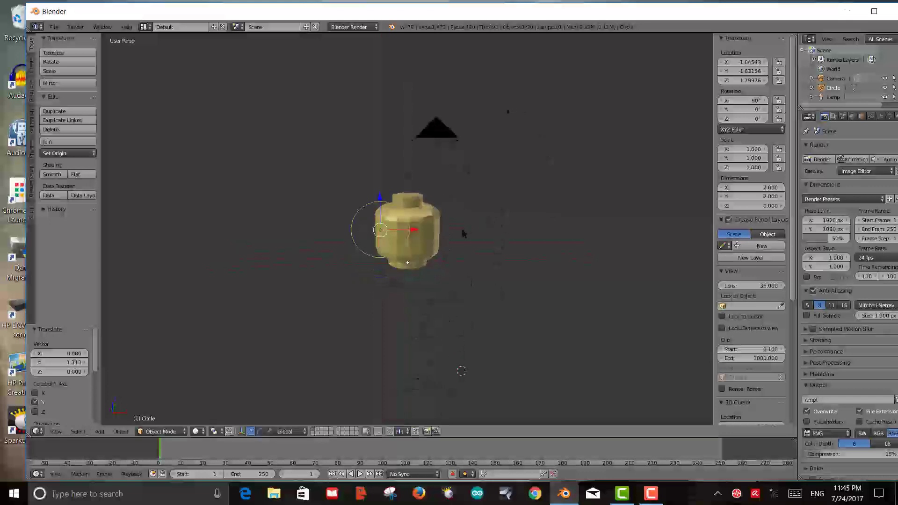
Step: Duplicate the circle as a second eye and shrink both circles to eye size
key(shift+d)
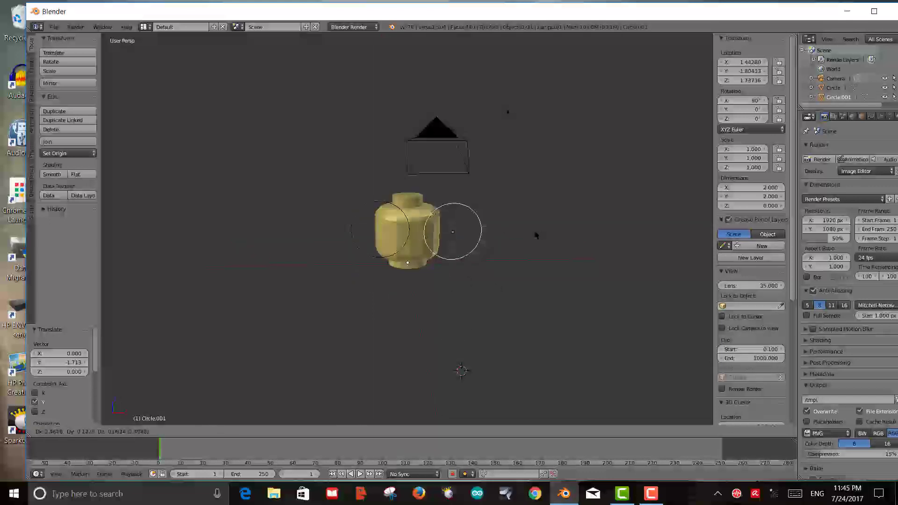
click(533, 235)
scroll(534, 273, up, 4)
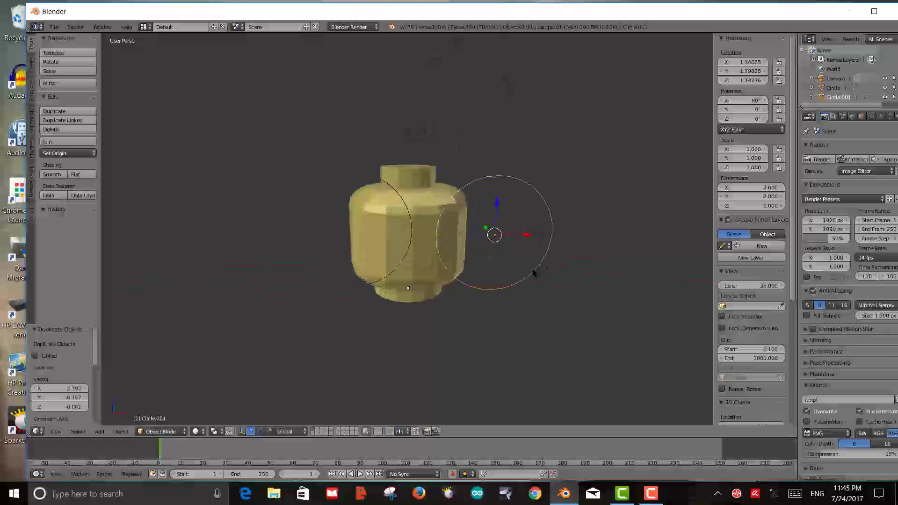
right_click(321, 187)
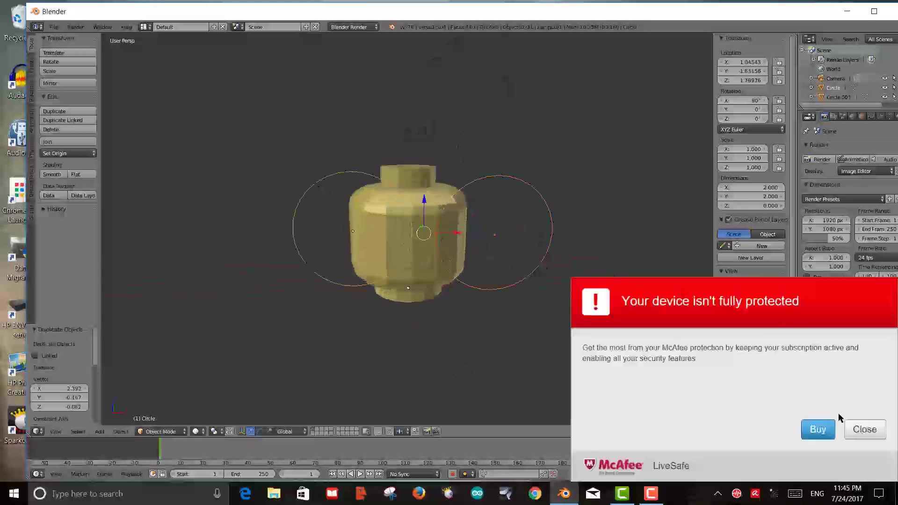
click(863, 429)
key(s)
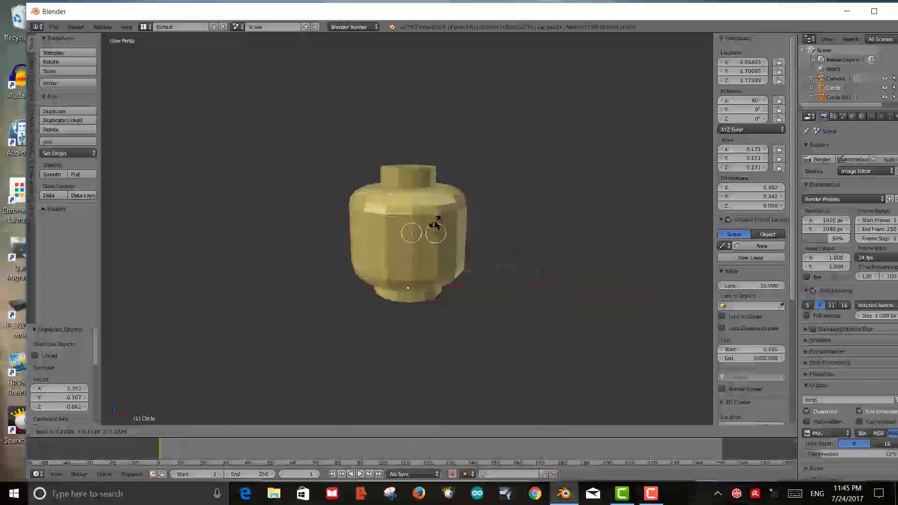
click(442, 227)
Step: Reposition the left and right eye circles to space them on the face
key(g)
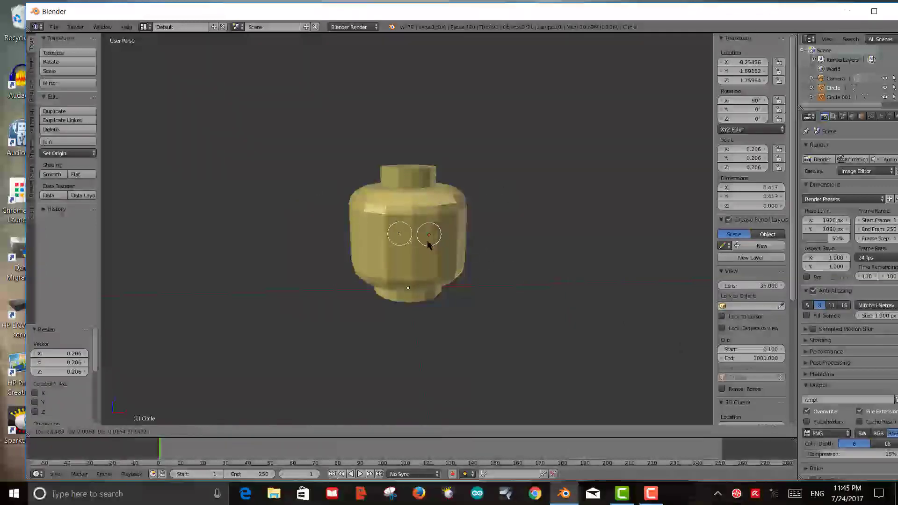
click(427, 244)
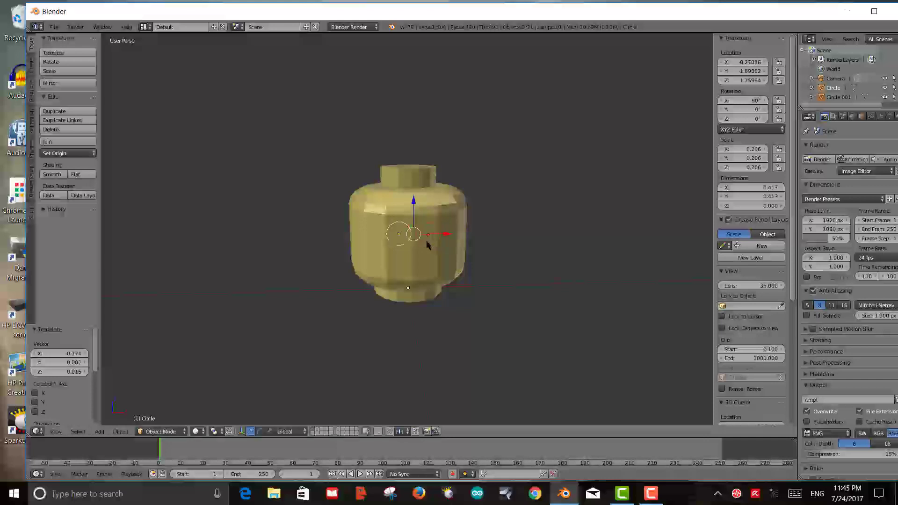
right_click(400, 250)
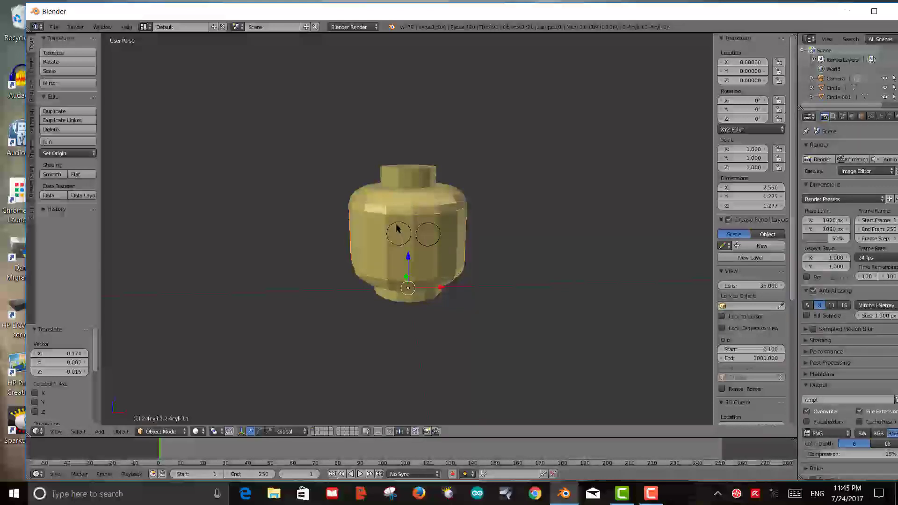
right_click(396, 226)
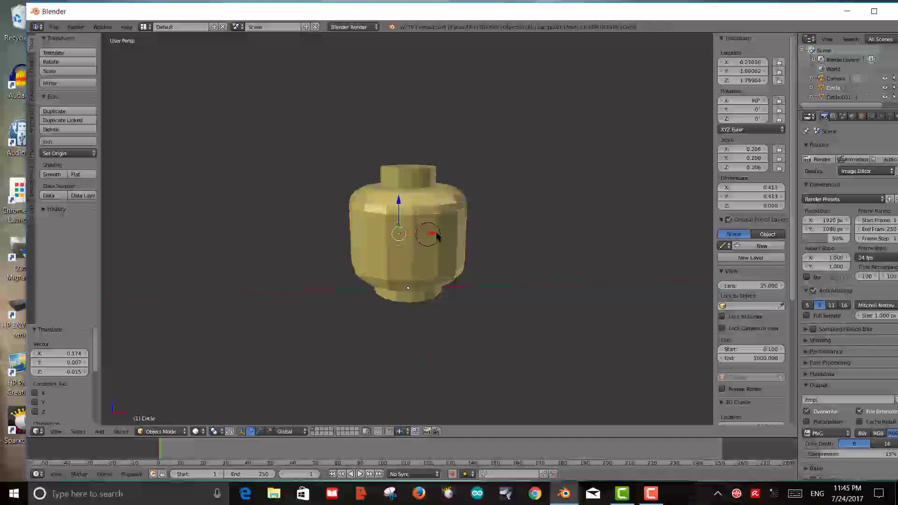
key(g)
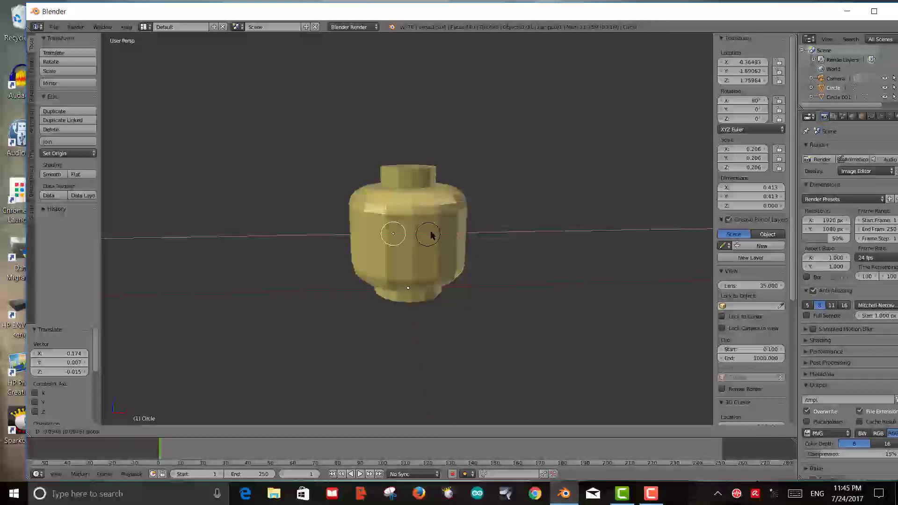
click(431, 235)
right_click(440, 234)
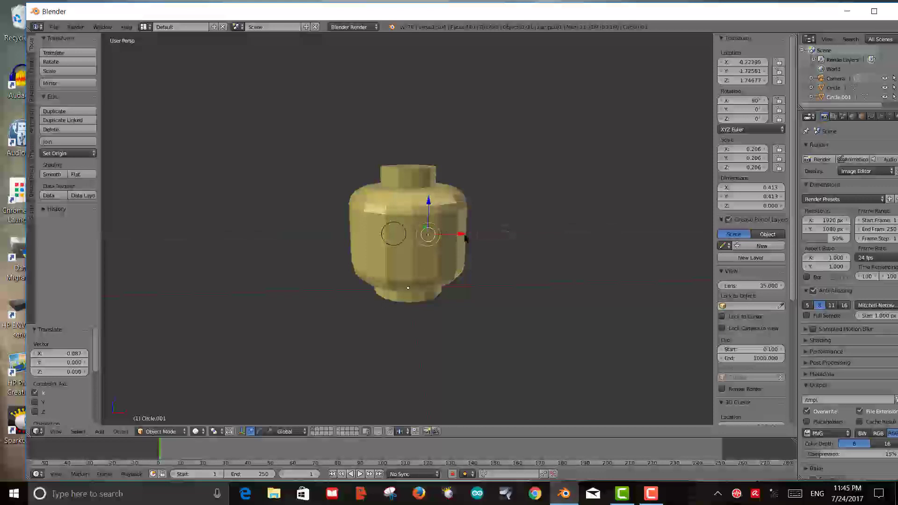
drag(463, 237, 465, 236)
Step: Select both eye circles, Circle and Circle.001, together
scroll(418, 287, up, 2)
middle_drag(419, 287, 416, 284)
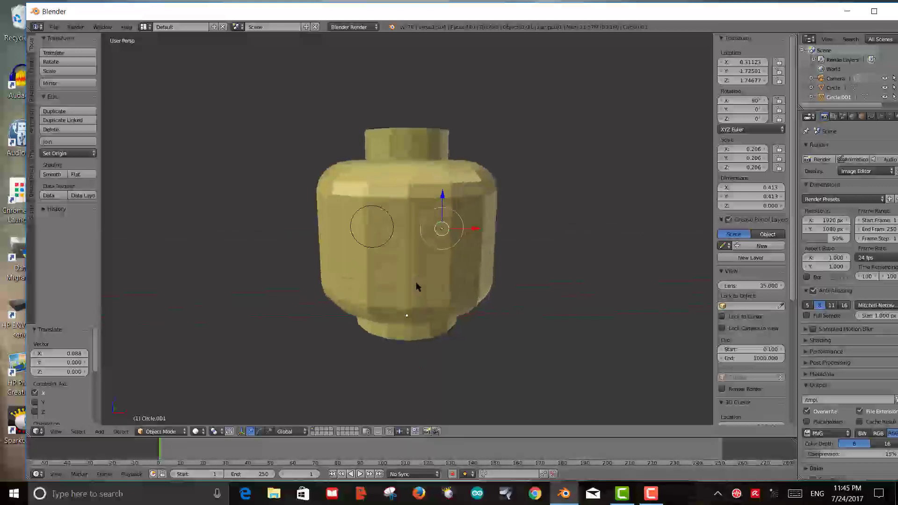
right_click(381, 243)
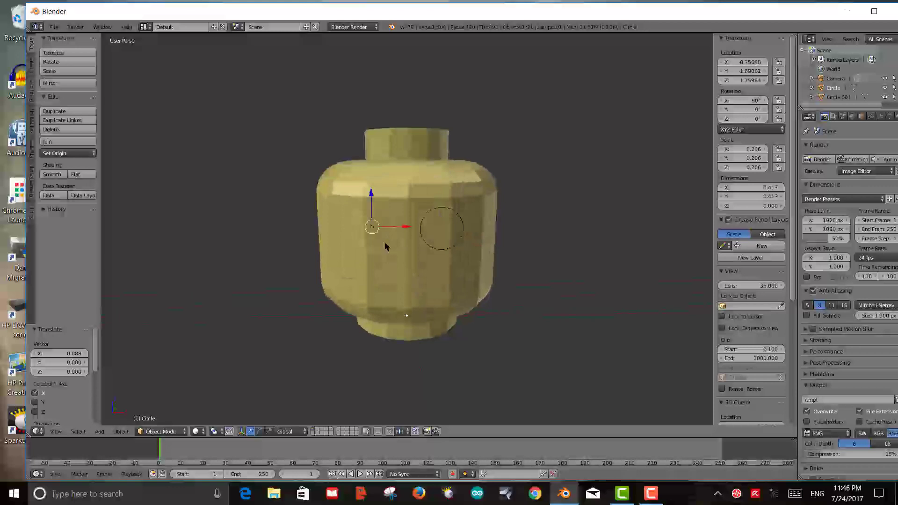
key(g)
right_click(385, 244)
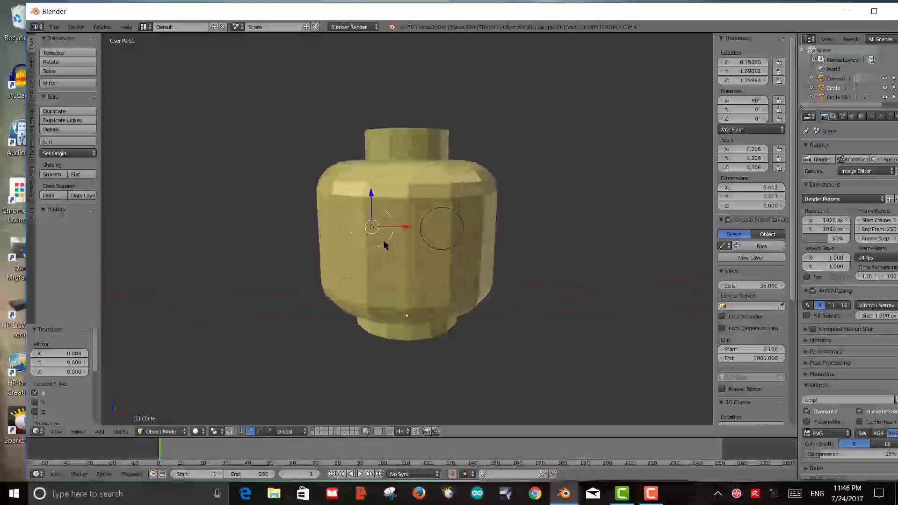
shift+right_click(439, 248)
Step: Scale both eye circles down to 0.653 of their size
key(s)
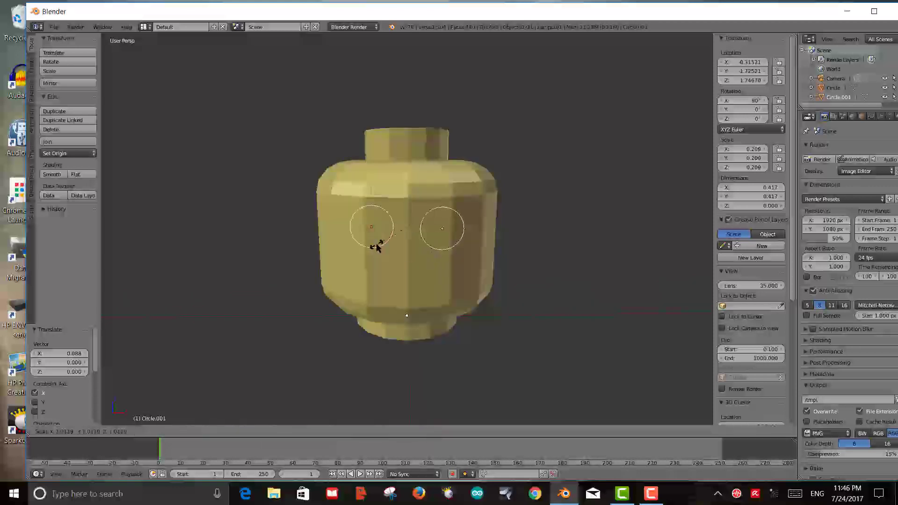
click(395, 256)
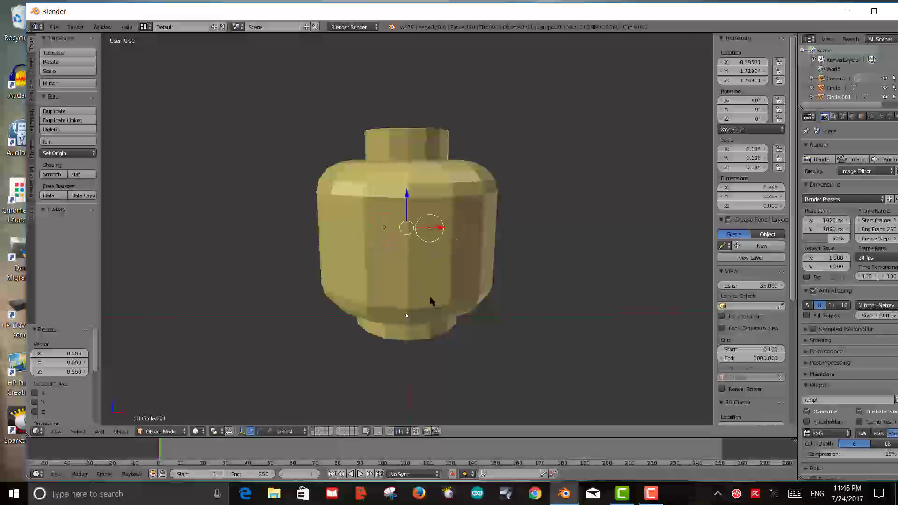
scroll(430, 296, up, 1)
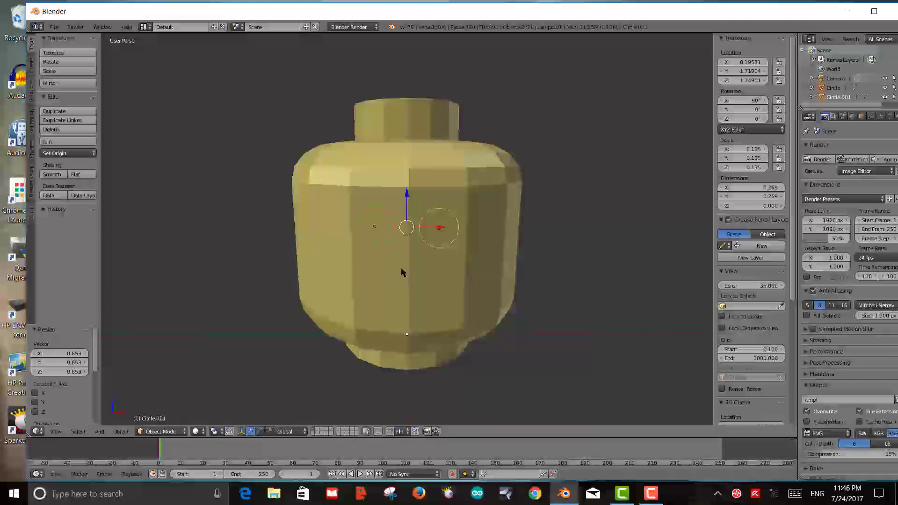
middle_drag(396, 249, 369, 283)
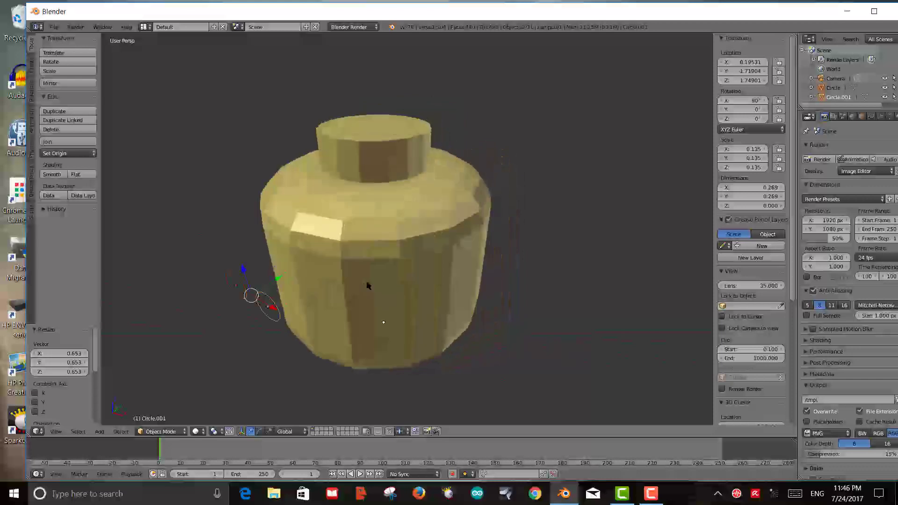
Step: Move the second eye 0.134 along Y toward the face, then select Circle
key(g)
key(y)
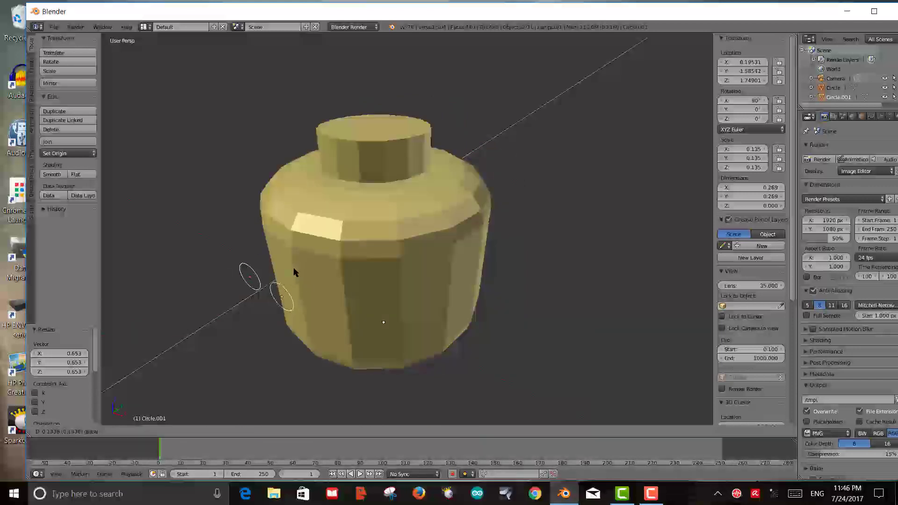
click(293, 267)
middle_drag(293, 267, 374, 295)
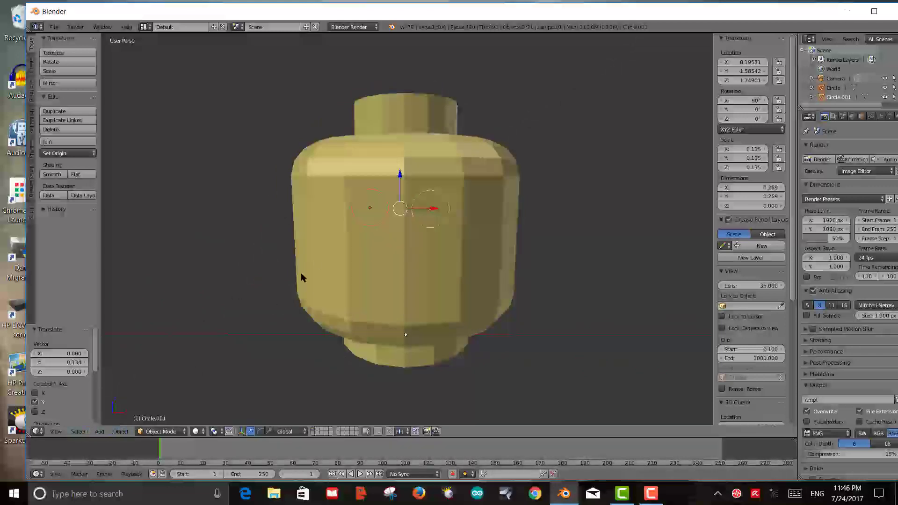
right_click(374, 227)
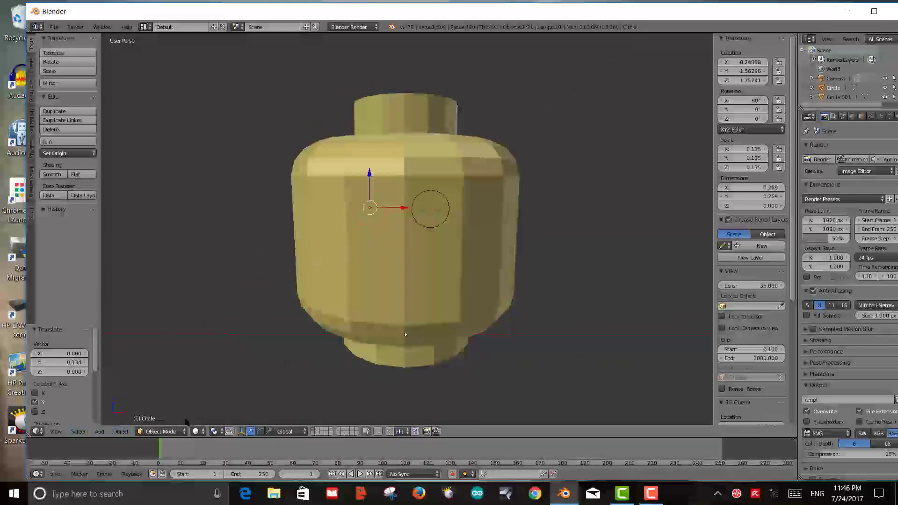
click(150, 432)
Step: In Edit Mode, fill the first eye circle with faces using Mesh > Edges > Fill
click(154, 410)
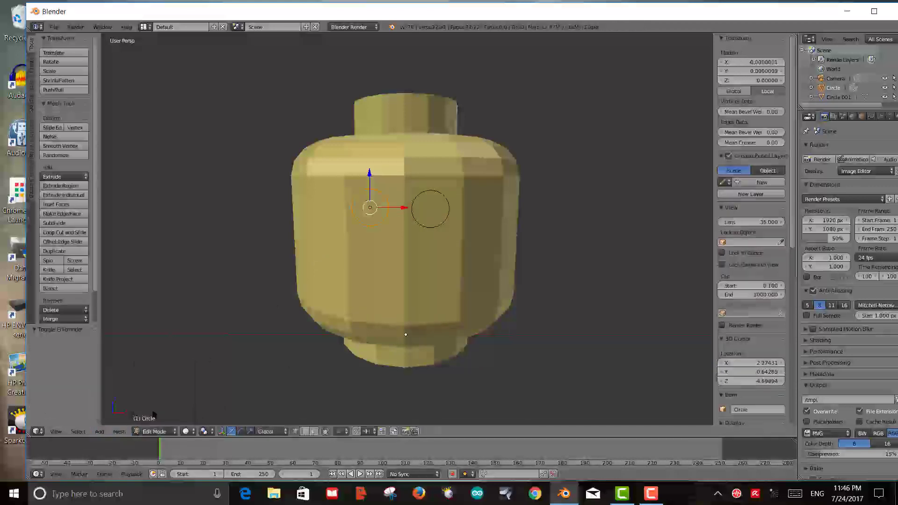
click(120, 431)
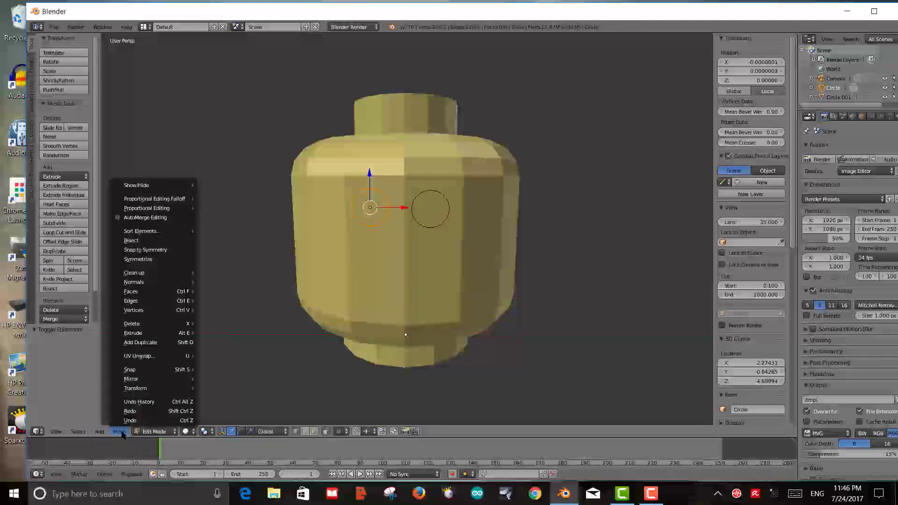
mouse_move(101, 435)
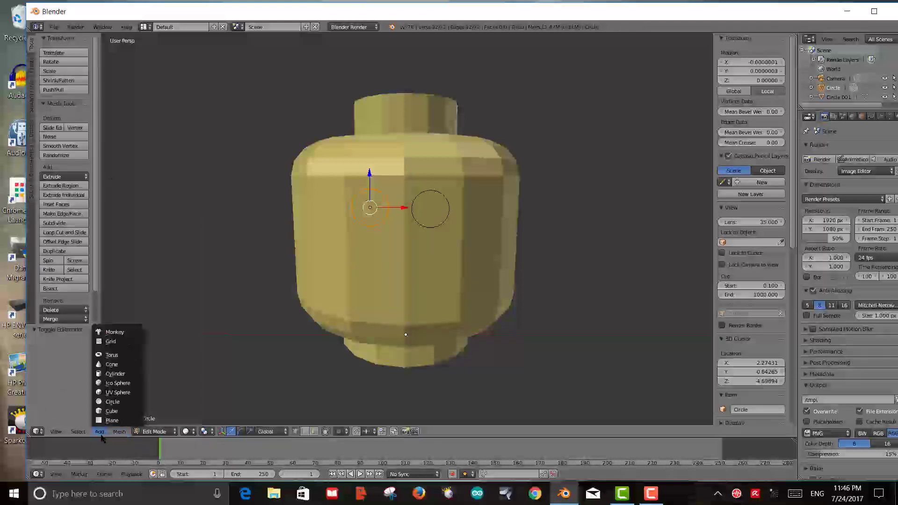
click(78, 431)
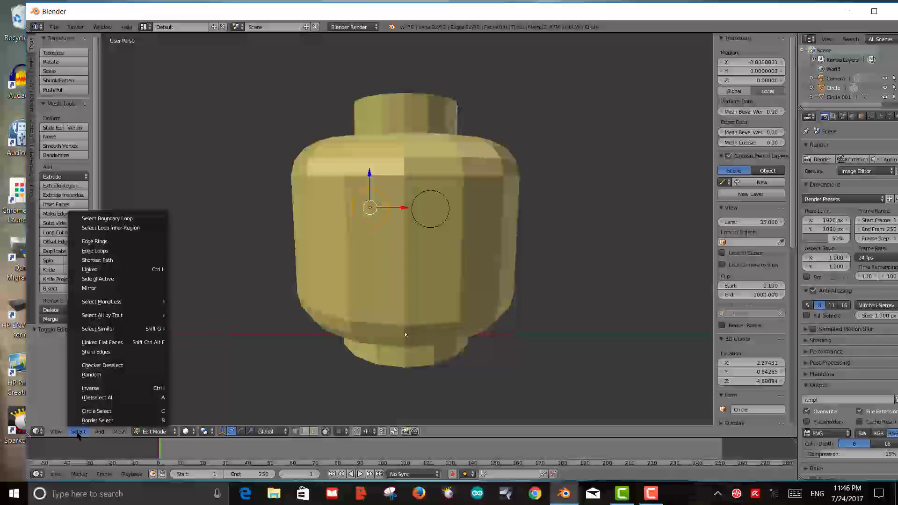
mouse_move(118, 432)
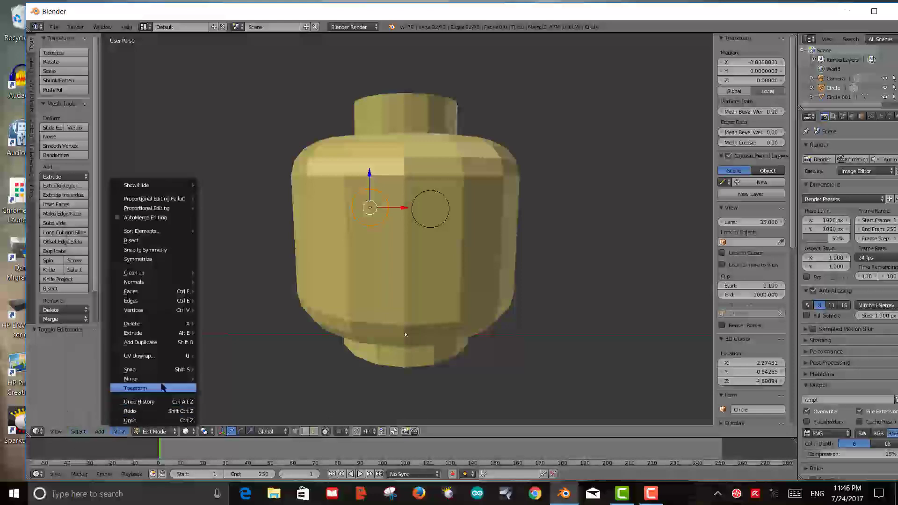
mouse_move(162, 387)
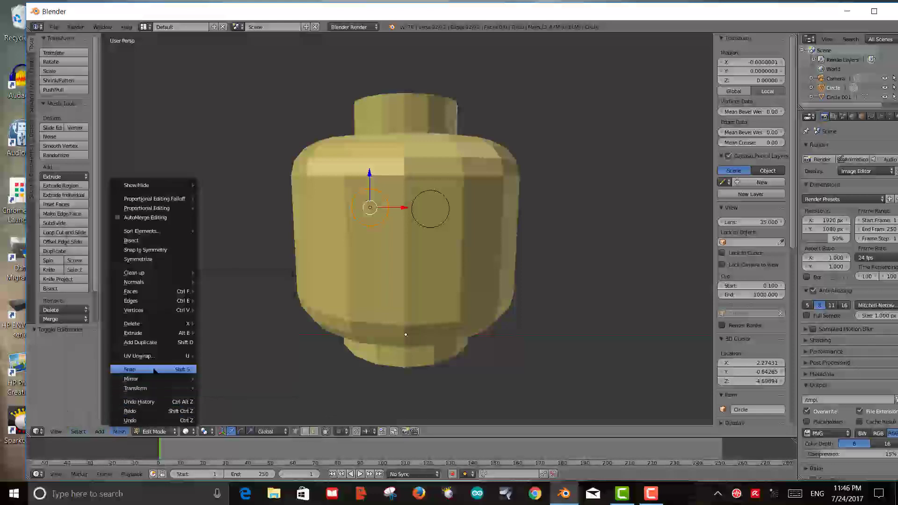
mouse_move(153, 293)
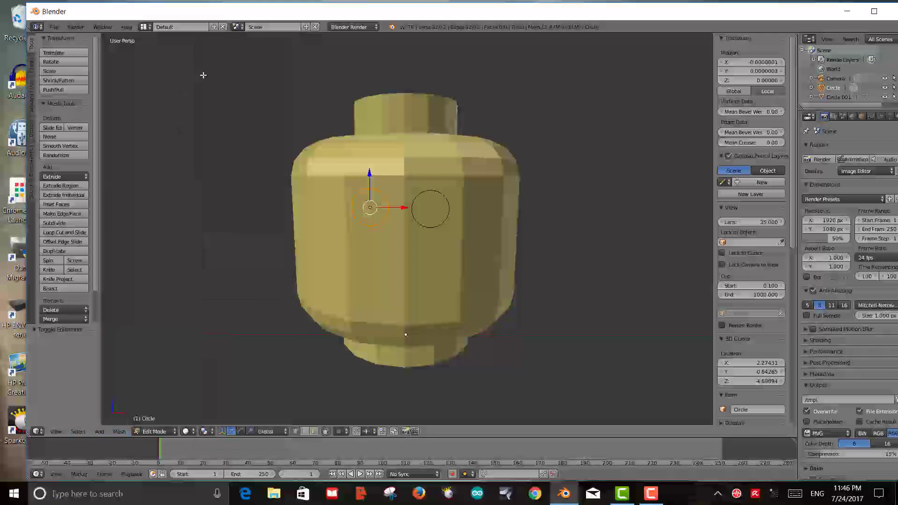
click(99, 431)
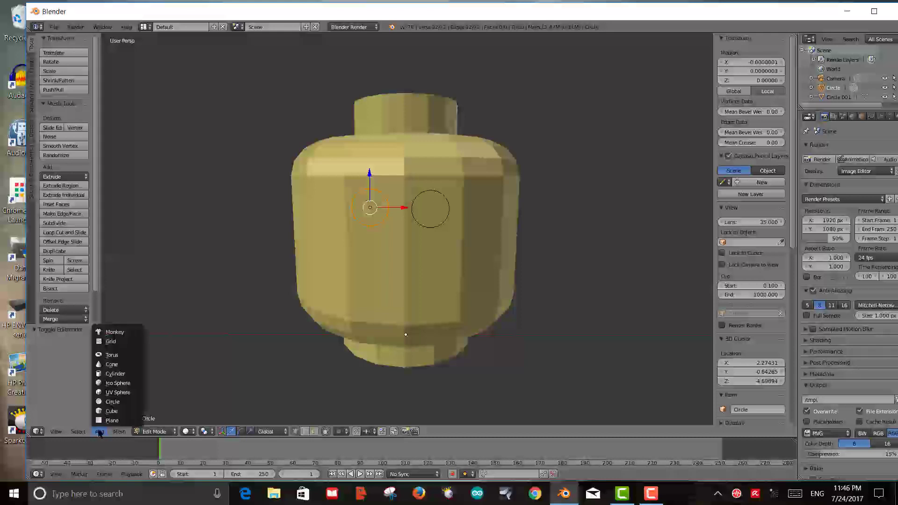
click(120, 431)
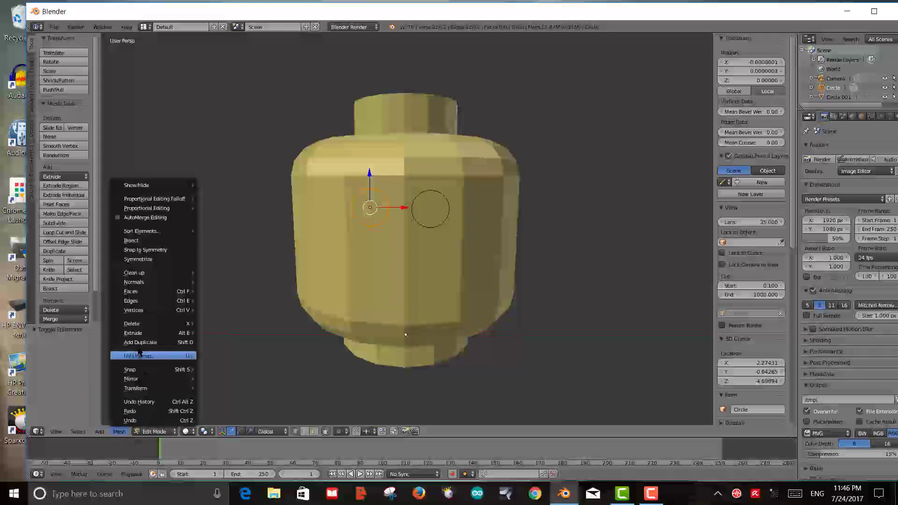
mouse_move(147, 297)
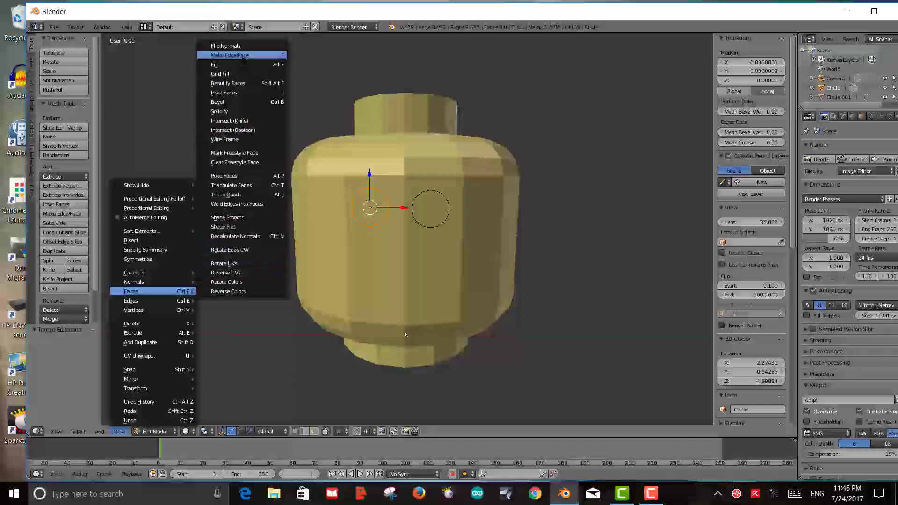
click(236, 66)
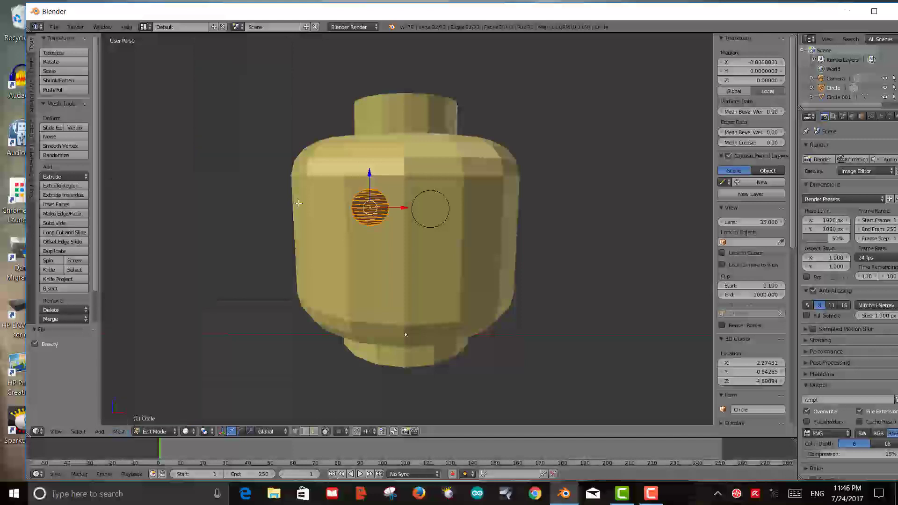
Step: Test-scale the filled eye, cancel both resizes, and return to Object Mode
scroll(300, 215, up, 3)
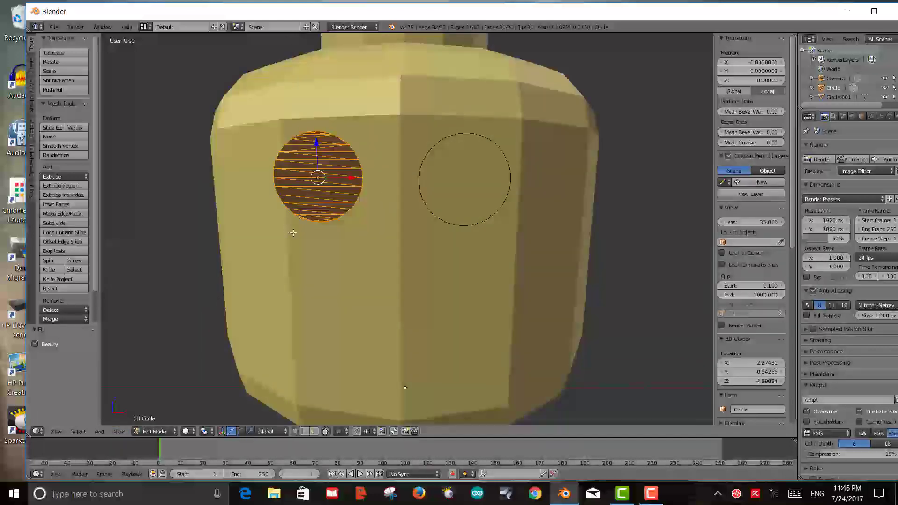
key(s)
right_click(296, 187)
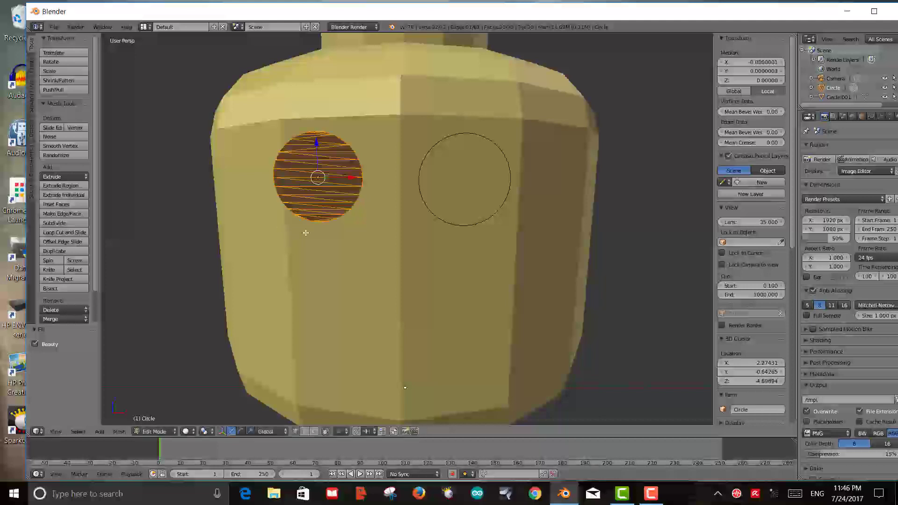
key(s)
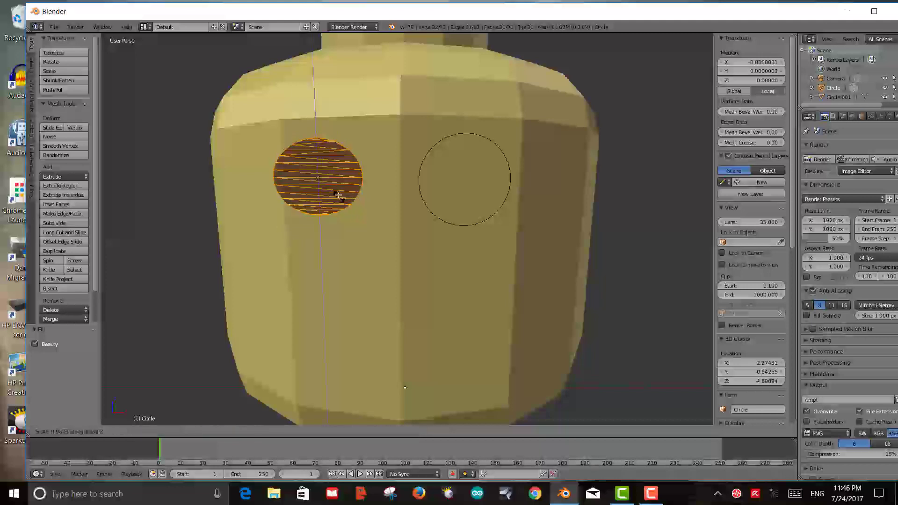
key(z)
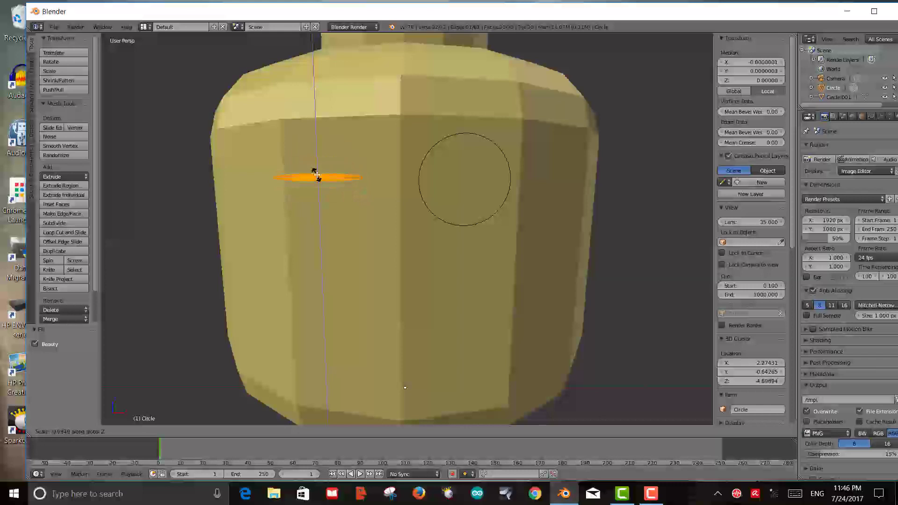
right_click(332, 191)
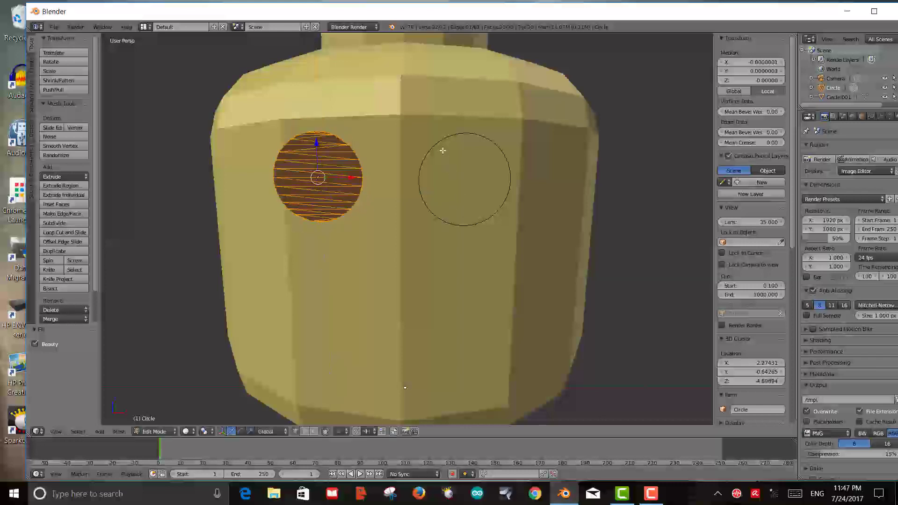
key(Tab)
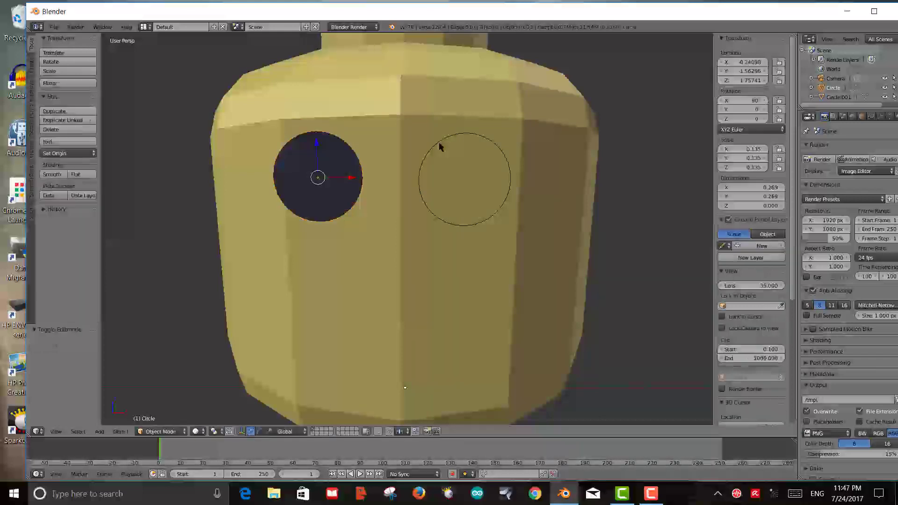
Step: Fill the second eye circle, Circle.001, with a face in Edit Mode
right_click(440, 145)
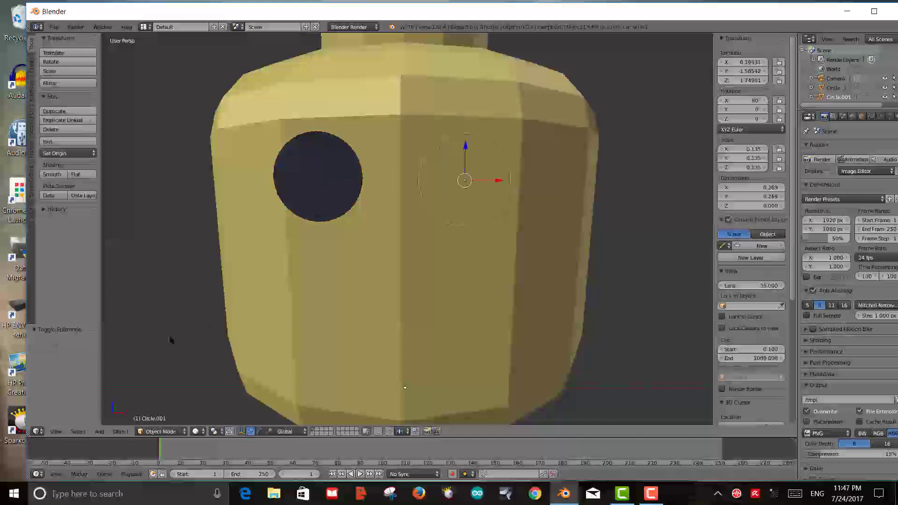
click(158, 432)
click(159, 410)
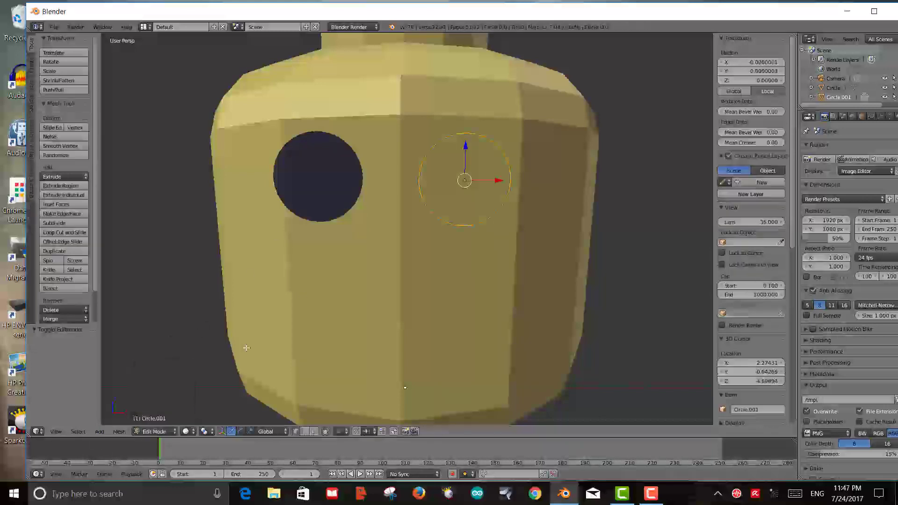
click(99, 431)
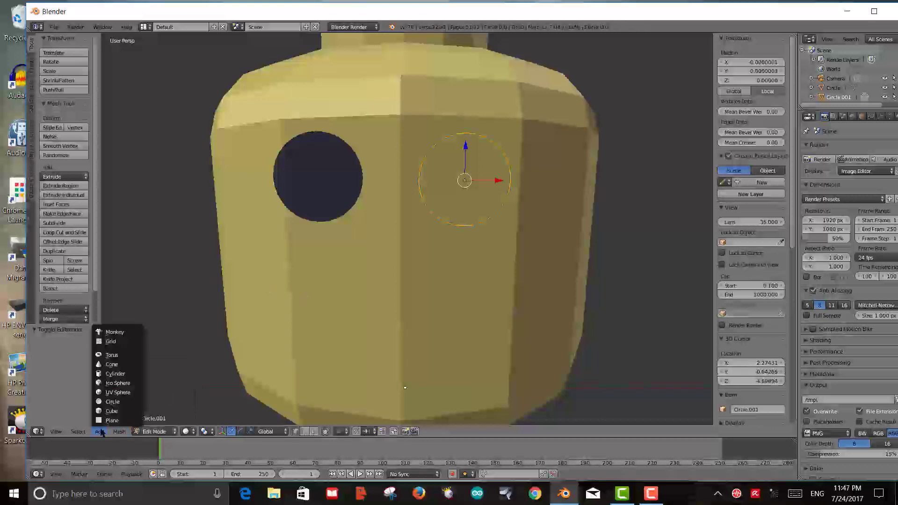
mouse_move(119, 435)
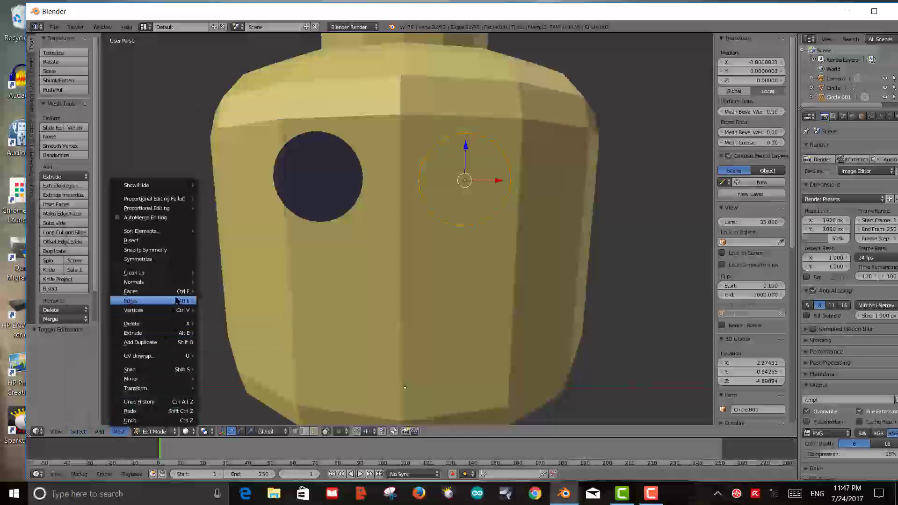
mouse_move(177, 292)
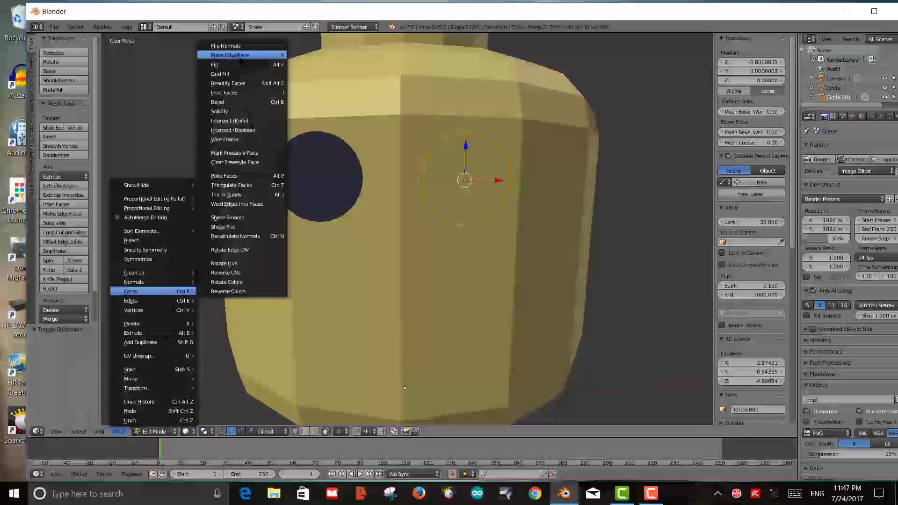
click(241, 56)
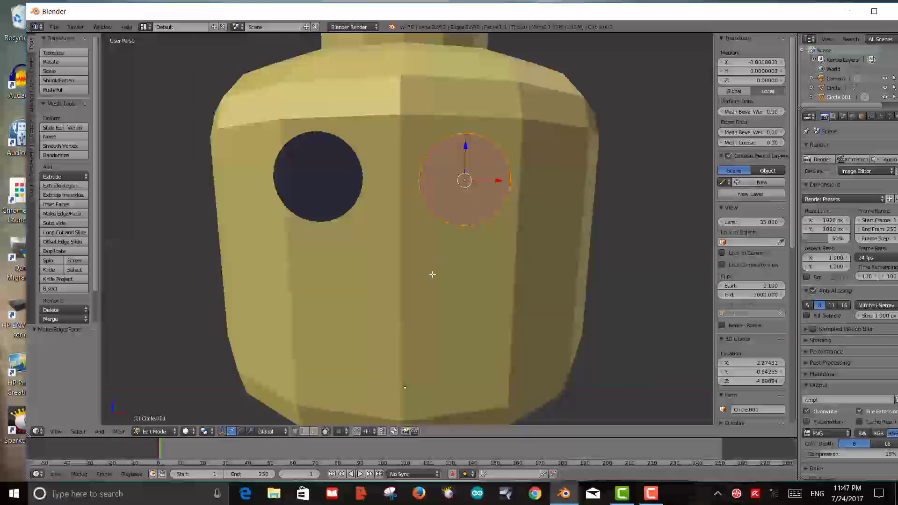
key(a)
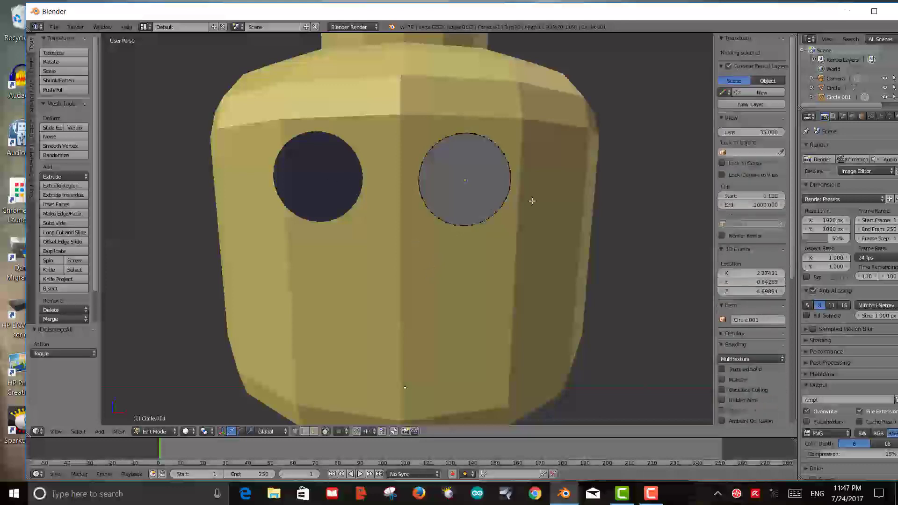
key(Tab)
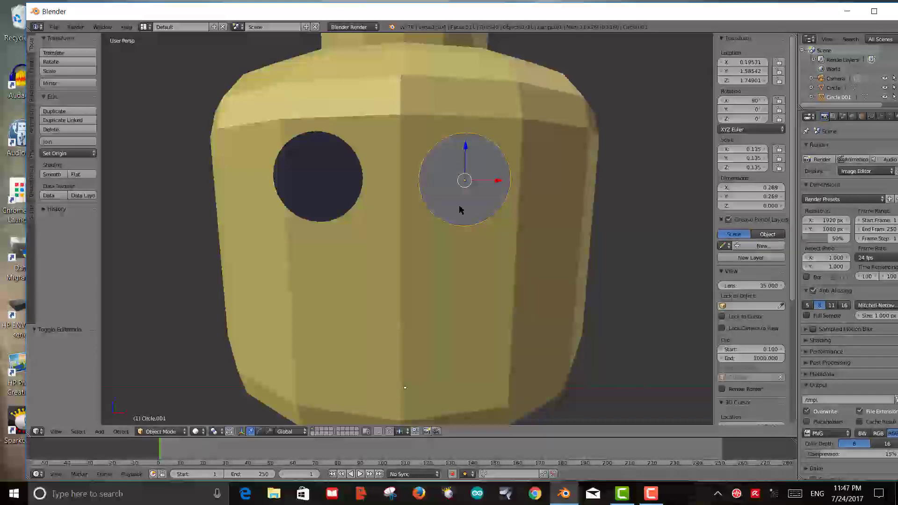
Step: Scale the right eye's vertices along Z at full size, then exit Edit Mode
key(Tab)
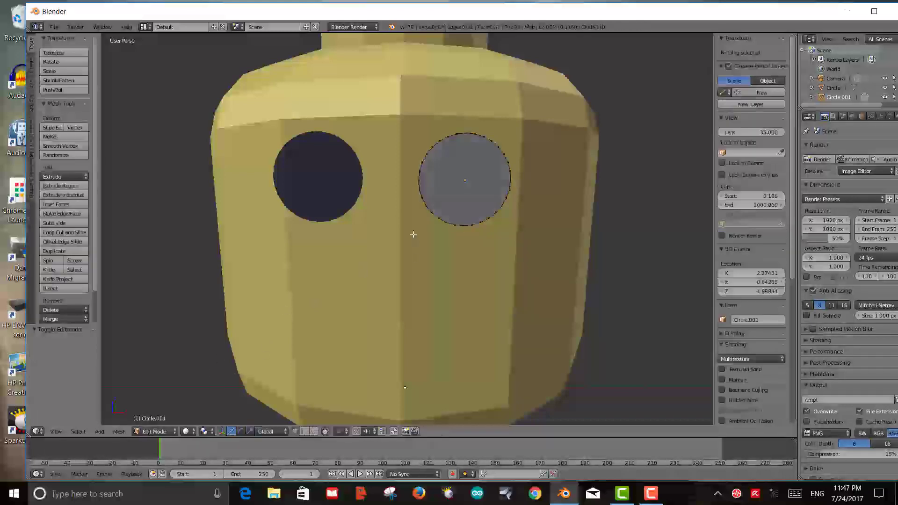
key(a)
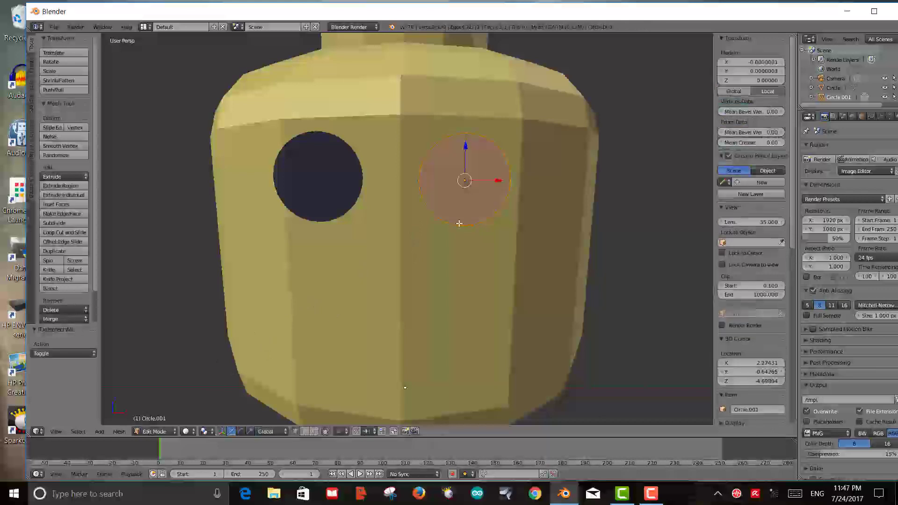
key(s)
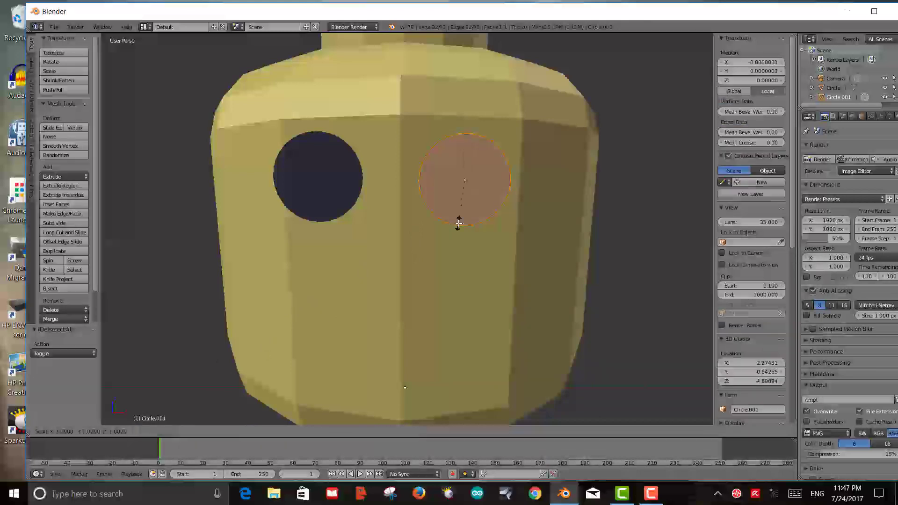
key(z)
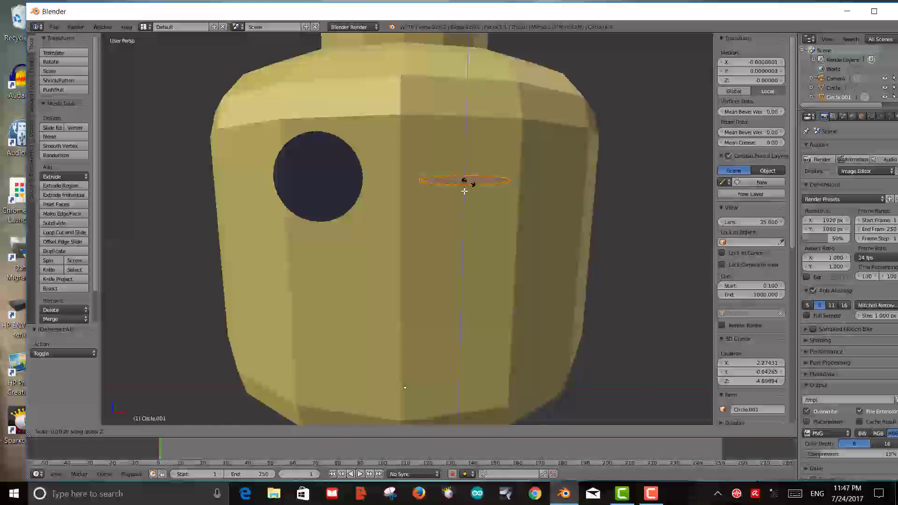
click(453, 214)
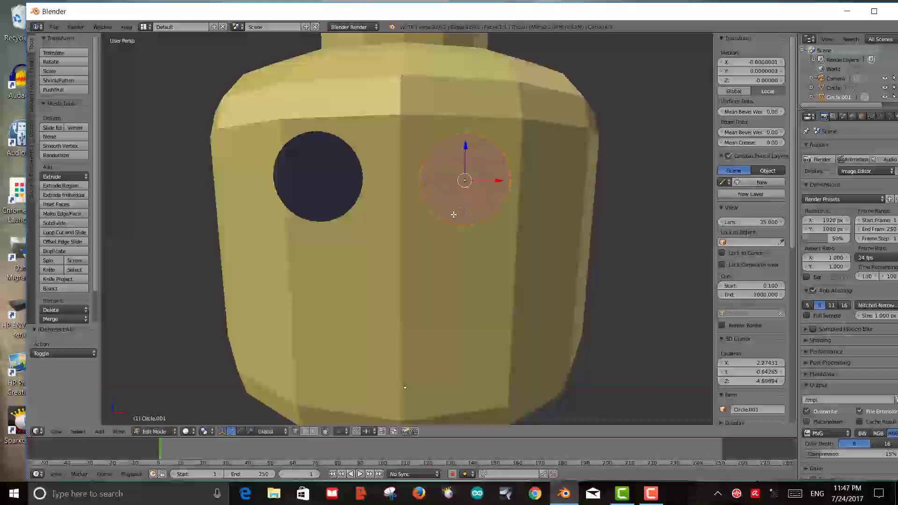
key(Tab)
right_click(335, 191)
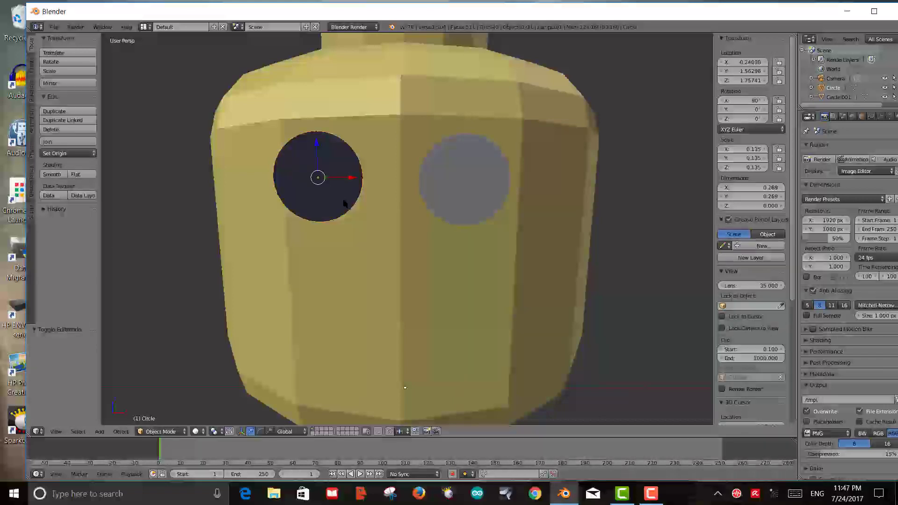
Step: Toggle Edit Mode on each eye circle in turn, switching between Circle and Circle.001
key(Tab)
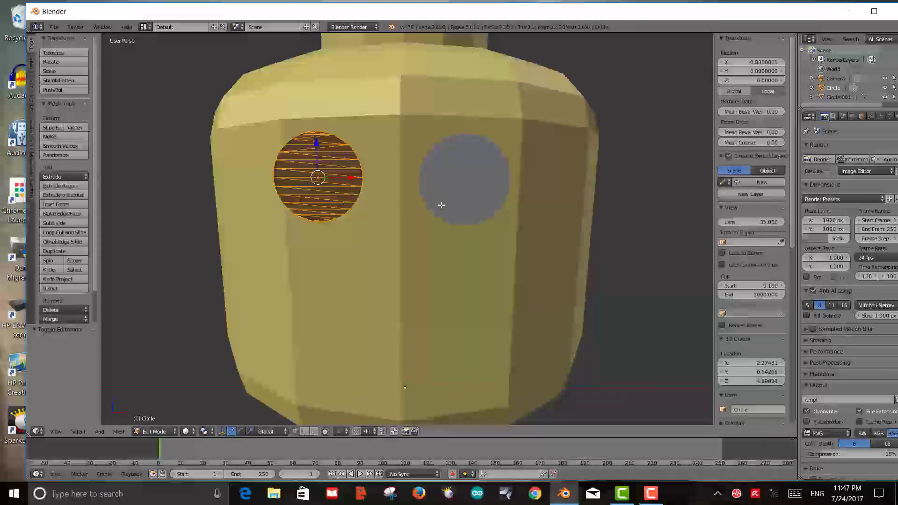
key(Tab)
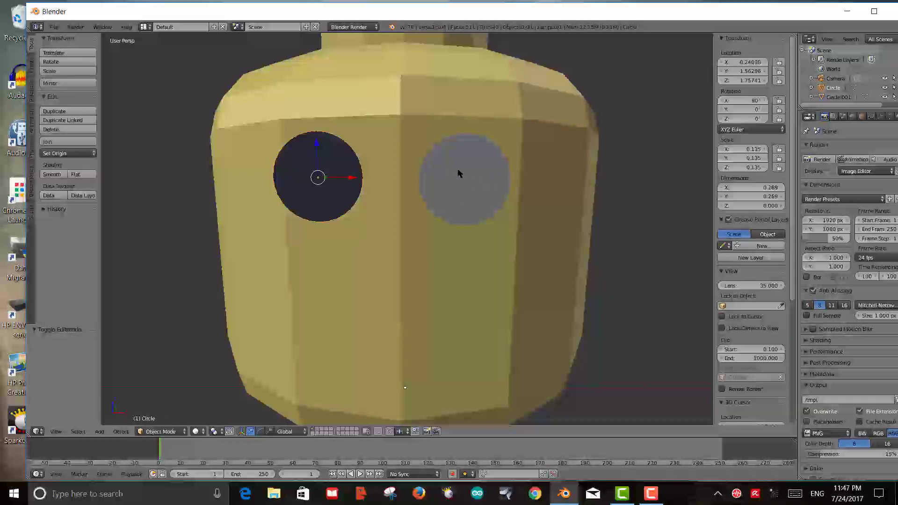
right_click(458, 173)
key(Tab)
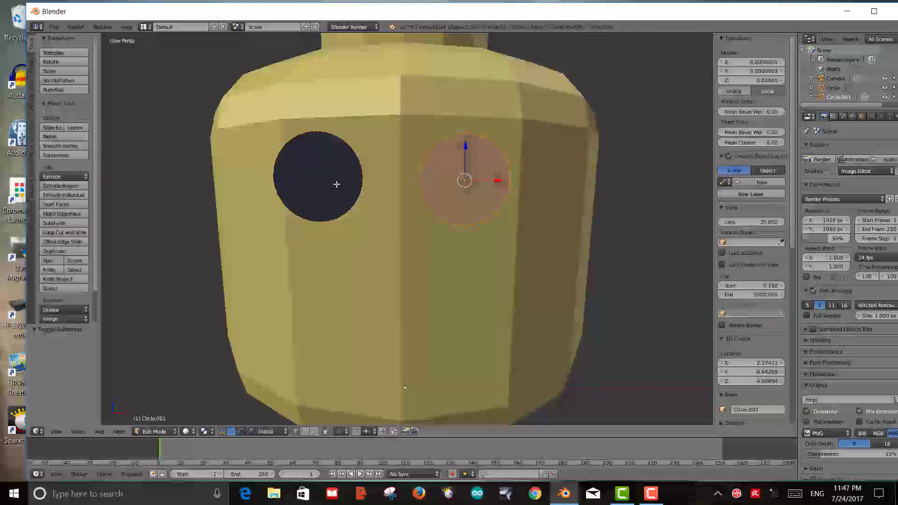
key(Tab)
right_click(301, 198)
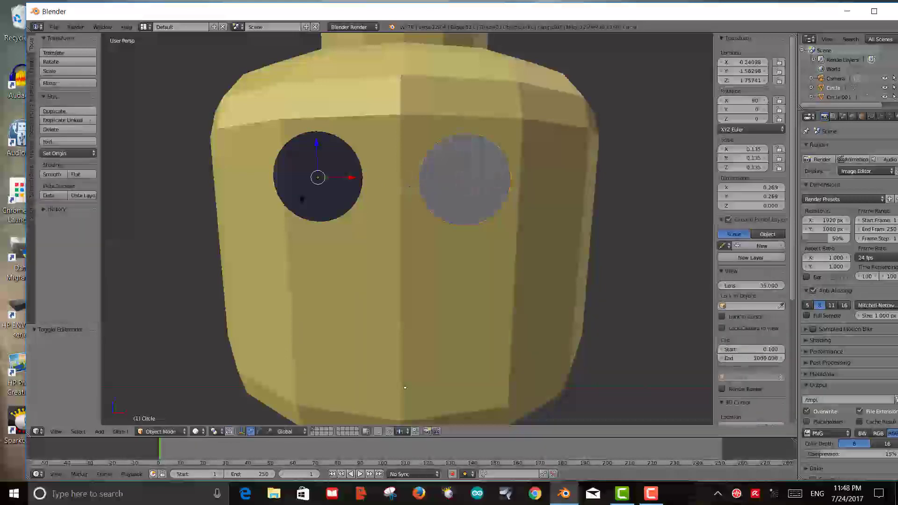
key(a)
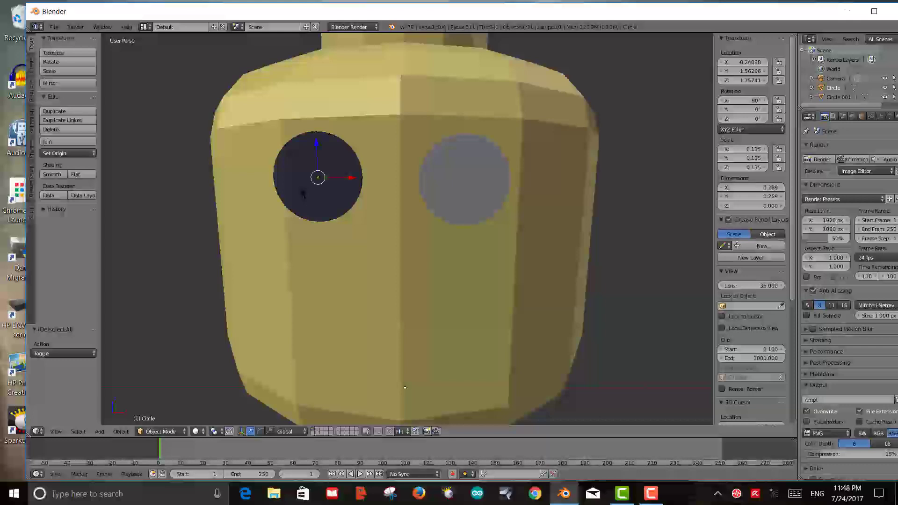
Step: Nudge the two eye discs sideways along X by 0.023 and 0.014
key(Tab)
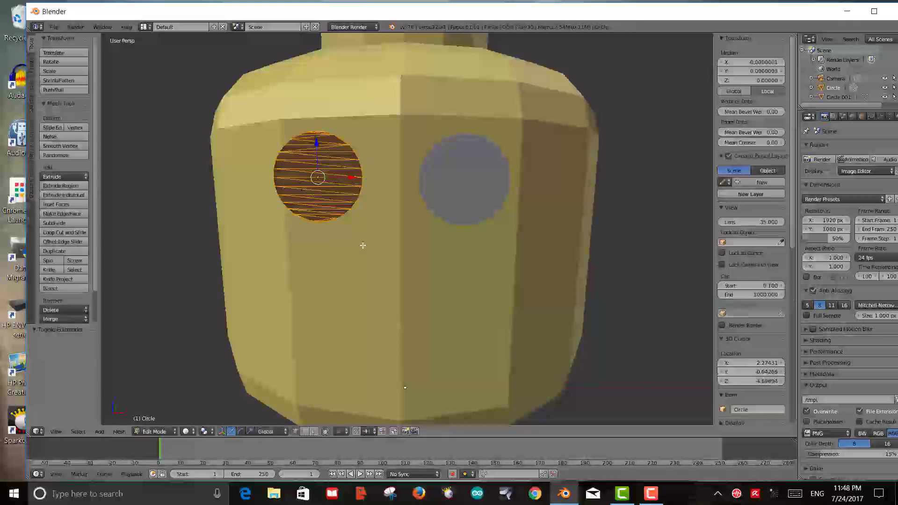
scroll(362, 245, down, 4)
scroll(362, 241, up, 2)
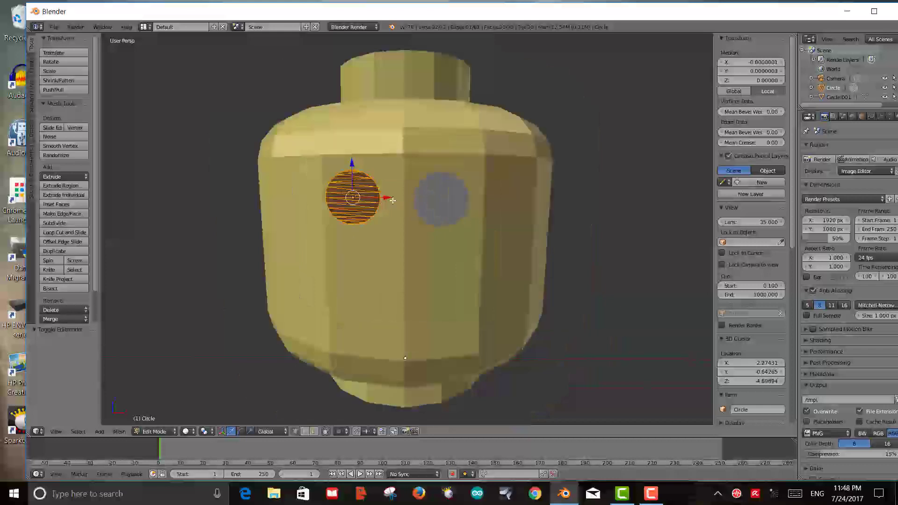
drag(388, 197, 393, 197)
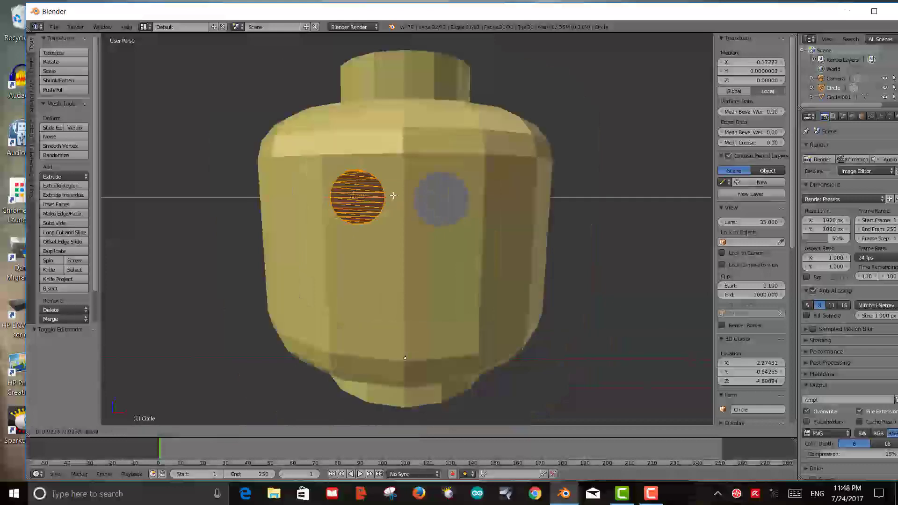
key(Tab)
right_click(444, 200)
drag(477, 200, 478, 198)
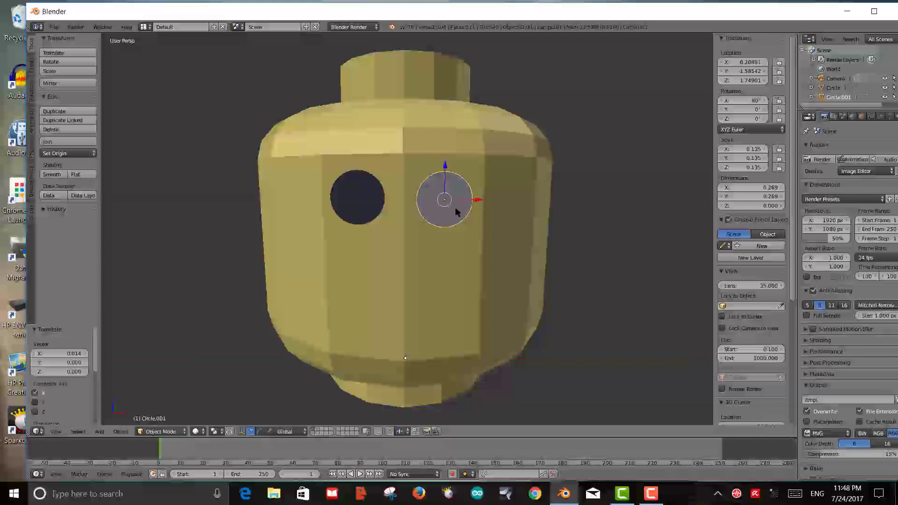
right_click(377, 201)
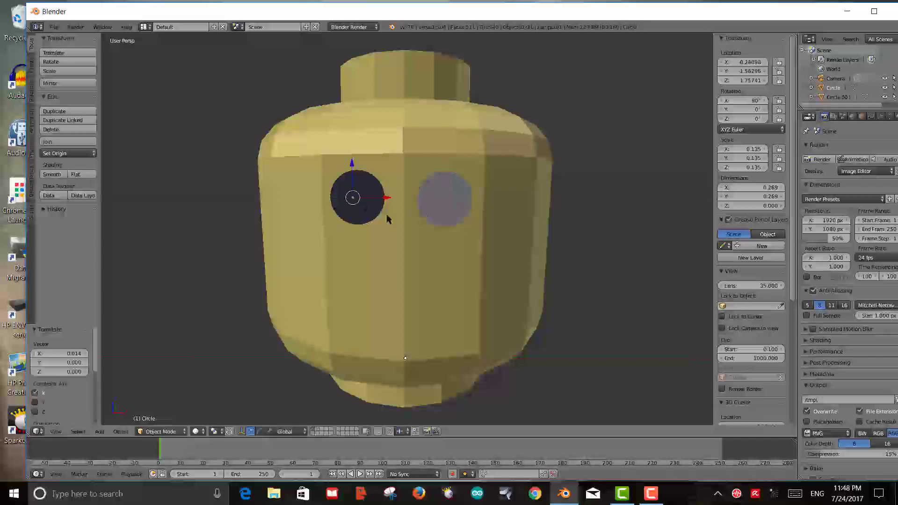
right_click(445, 199)
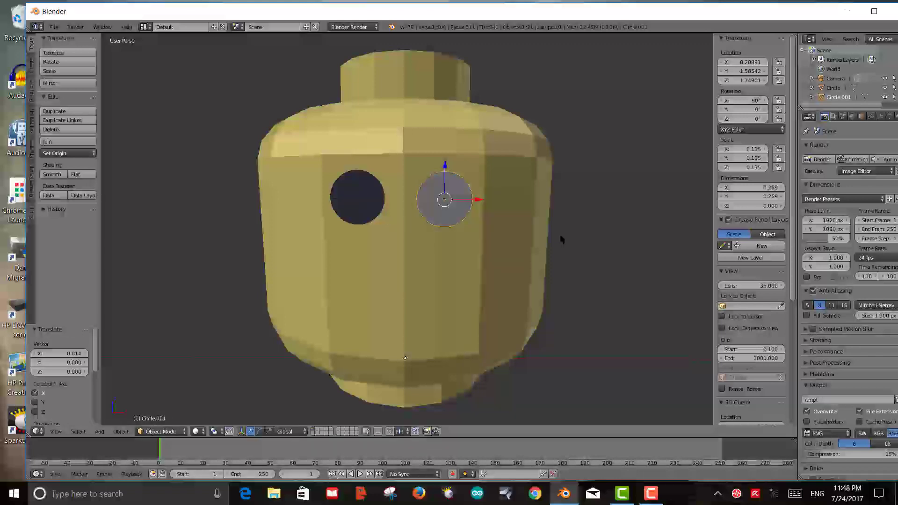
Step: Give the right eye a new material with a black diffuse colour
click(880, 118)
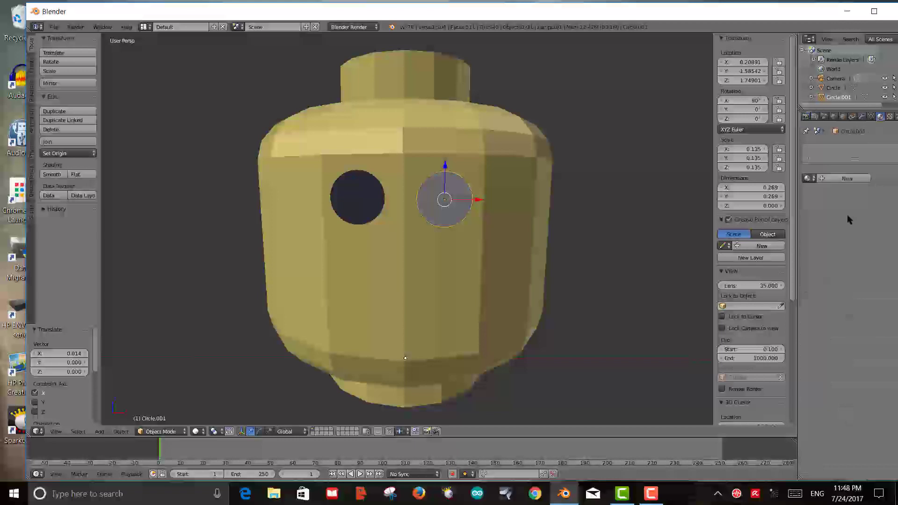
click(828, 179)
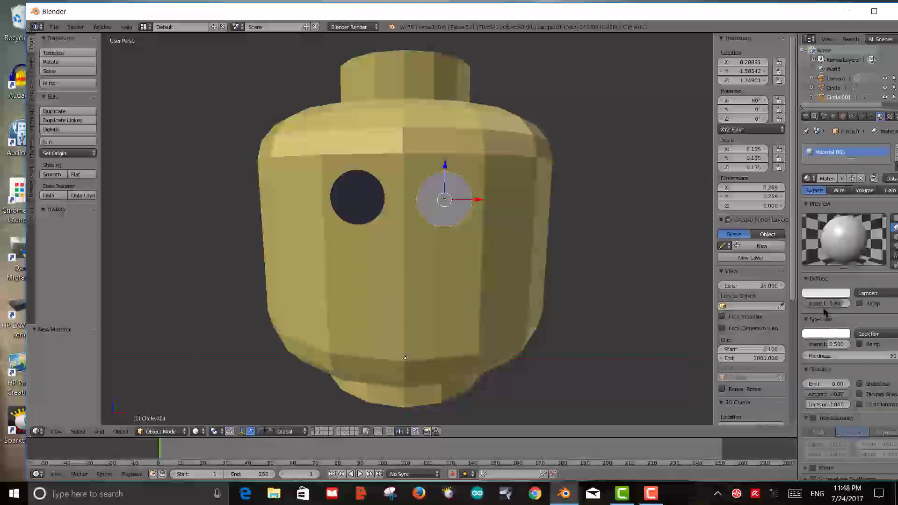
click(825, 293)
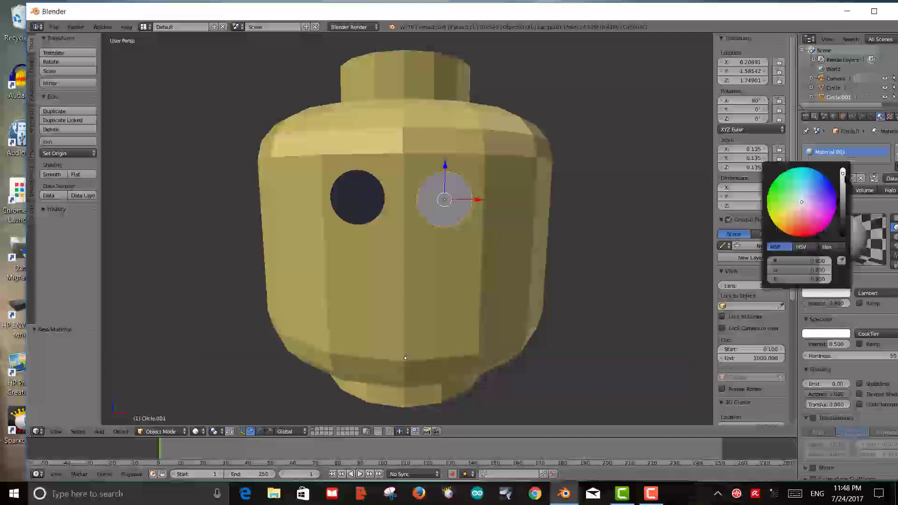
drag(842, 174, 842, 236)
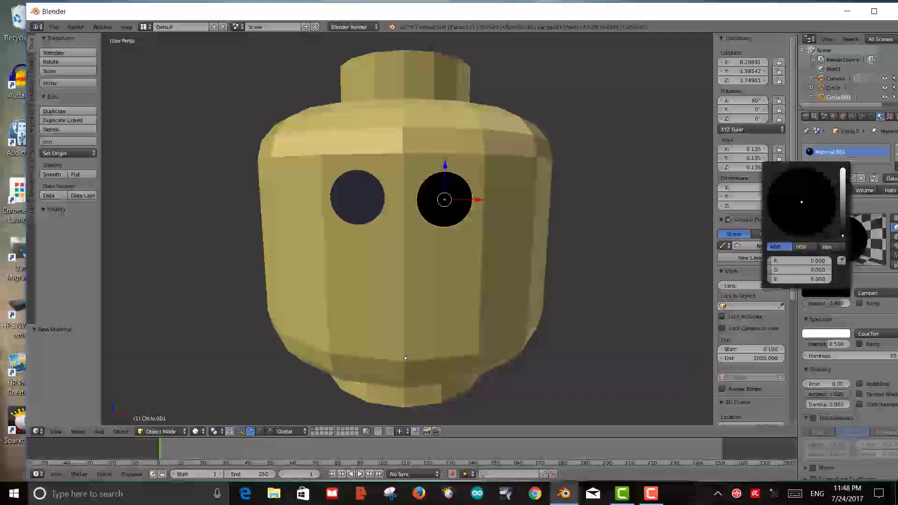
Step: Give the left eye its own new black diffuse material, then reselect the right eye
right_click(358, 209)
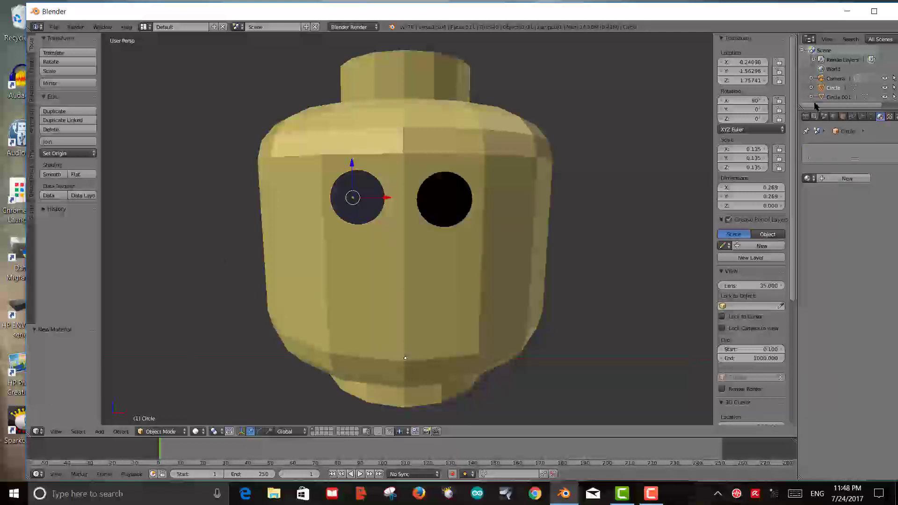
click(830, 179)
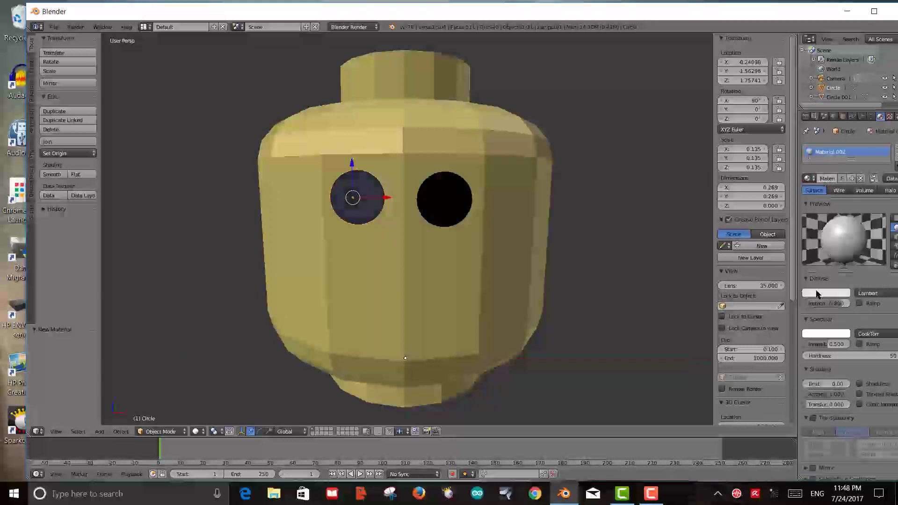
click(817, 293)
drag(843, 180, 842, 234)
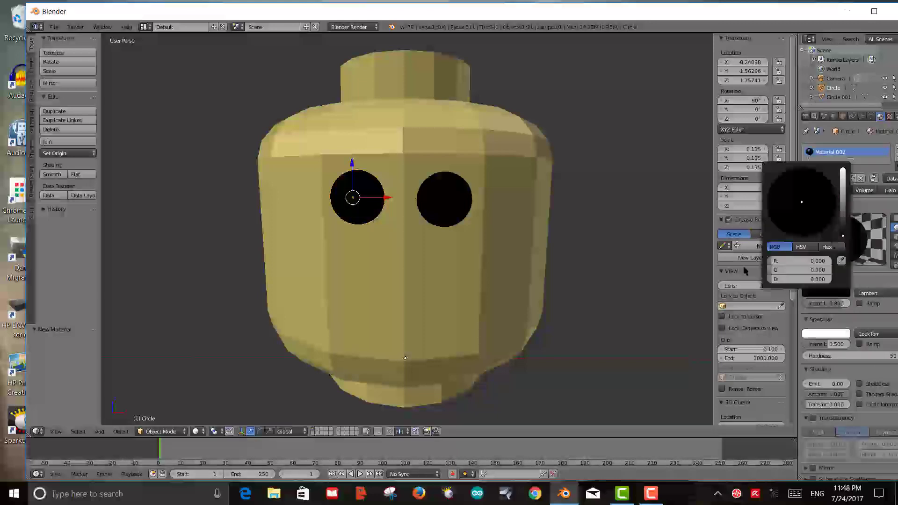
scroll(448, 236, up, 3)
scroll(441, 220, down, 6)
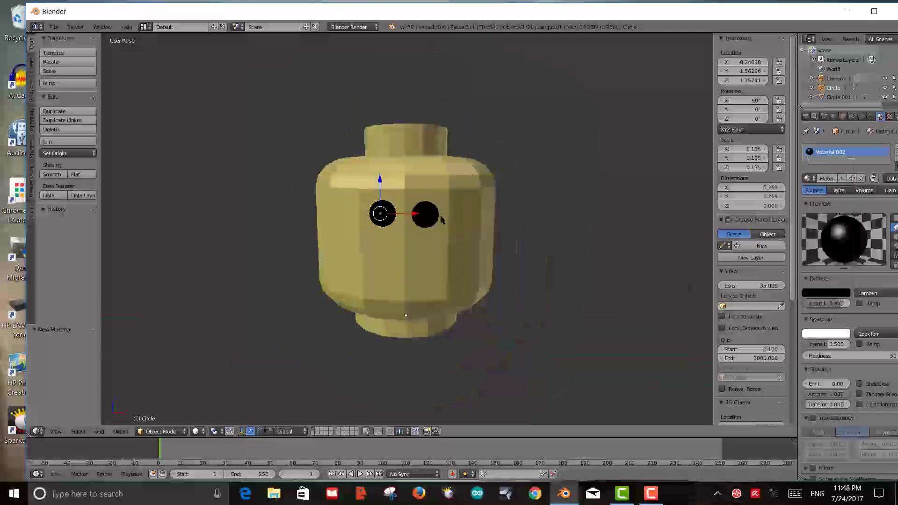
right_click(412, 223)
Step: Scale both eye discs down together to about 0.213 units across
shift+right_click(375, 203)
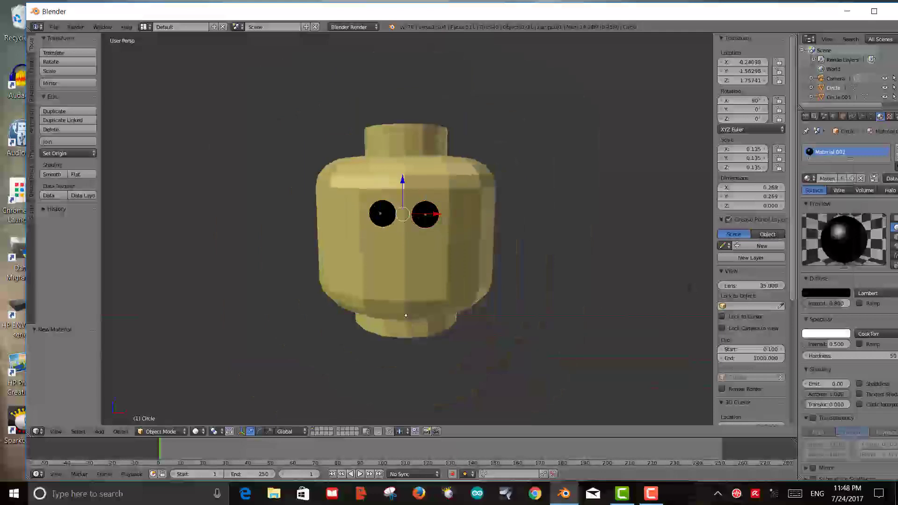
key(s)
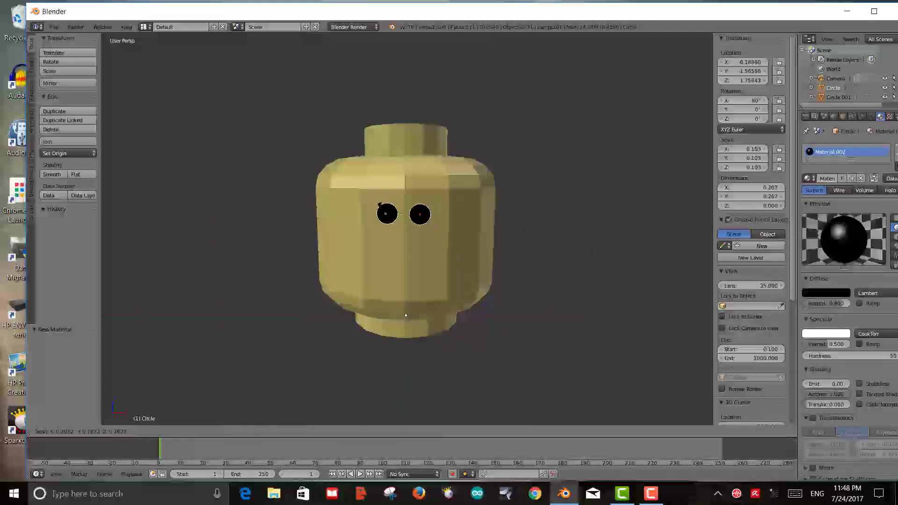
click(389, 208)
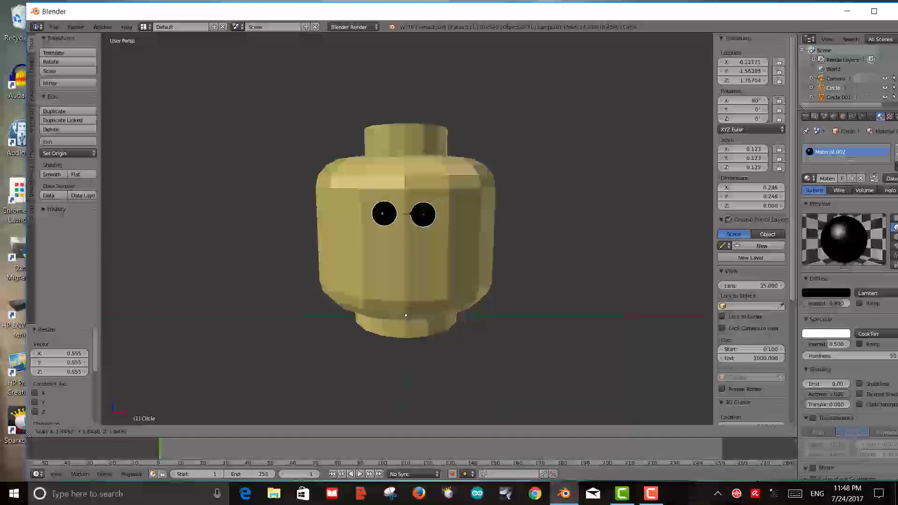
click(406, 214)
Step: Move the eyes apart, the right one 0.107 further out on X, then deselect all
right_click(386, 214)
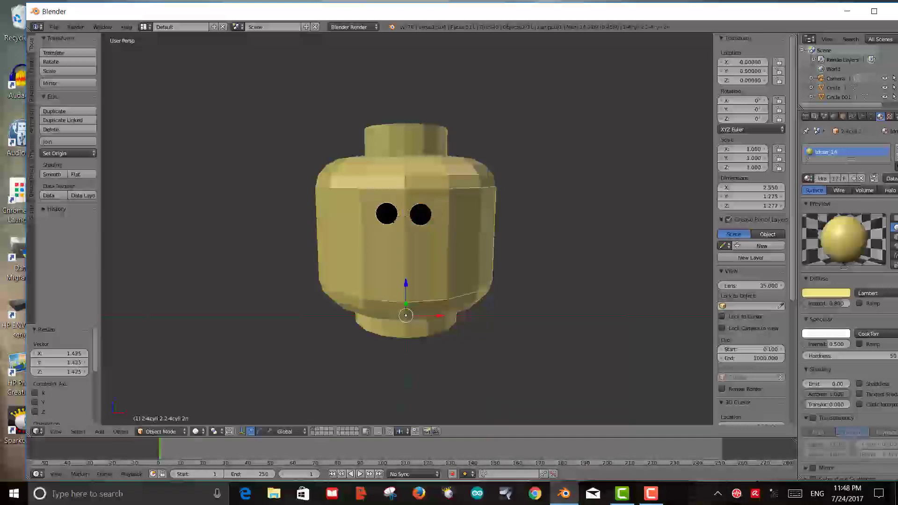
key(g)
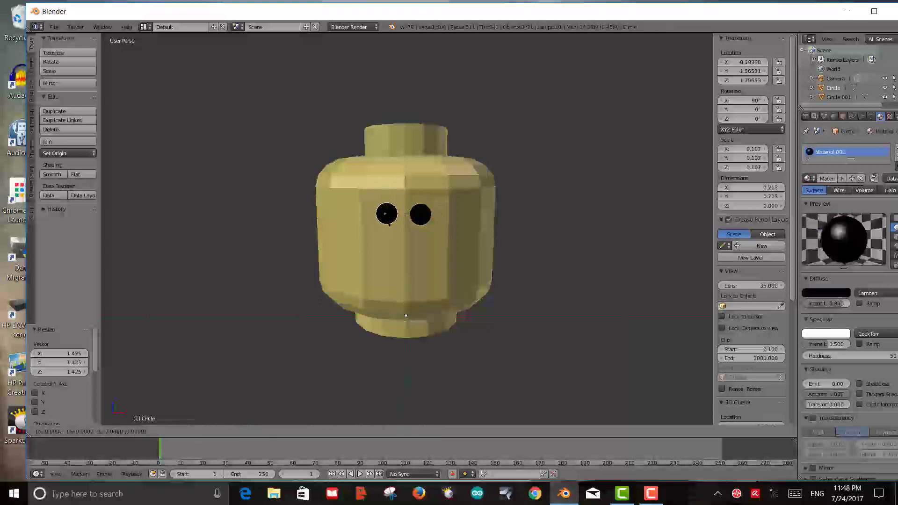
click(379, 216)
right_click(421, 214)
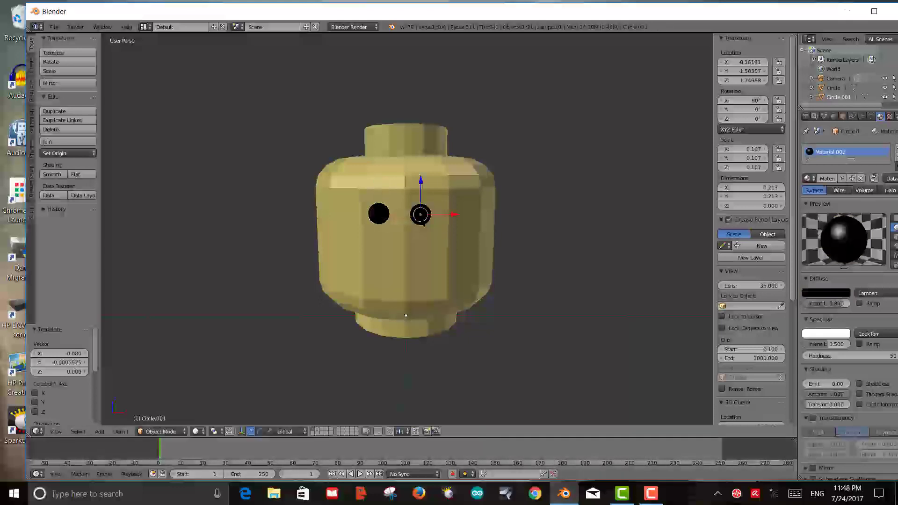
key(g)
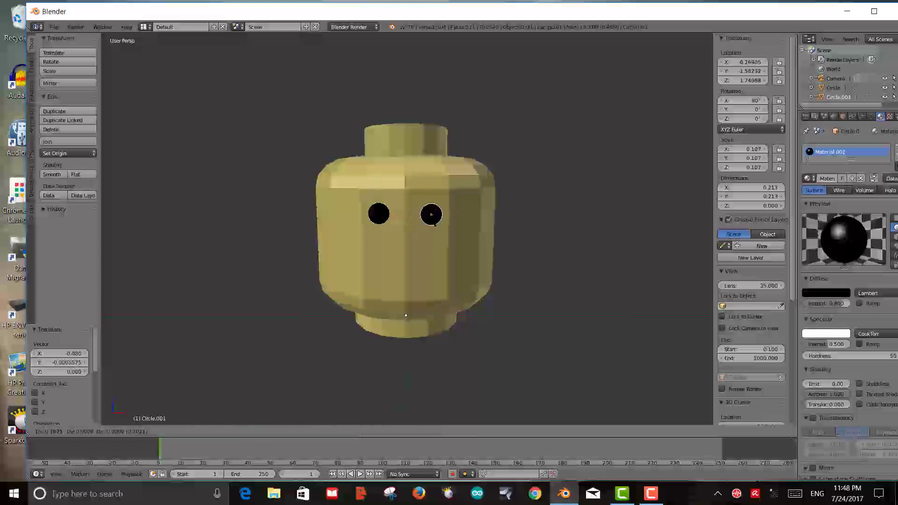
click(434, 224)
click(391, 264)
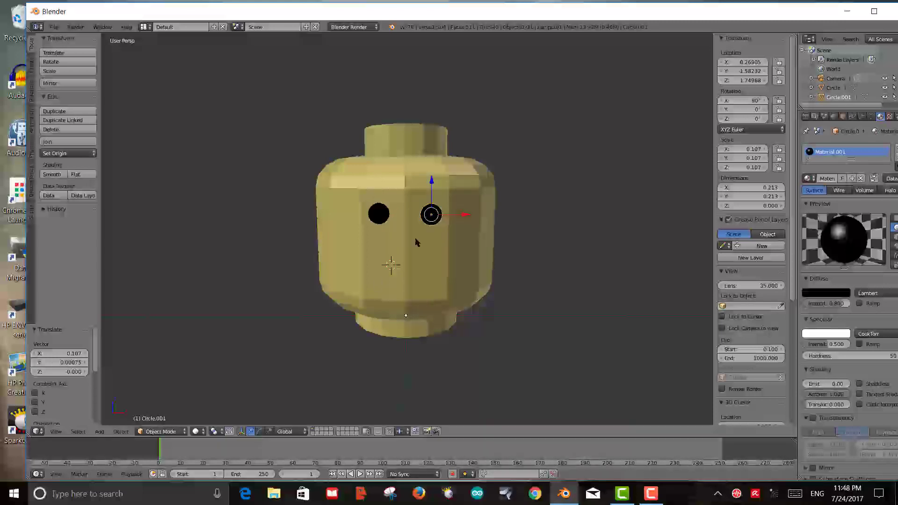
key(a)
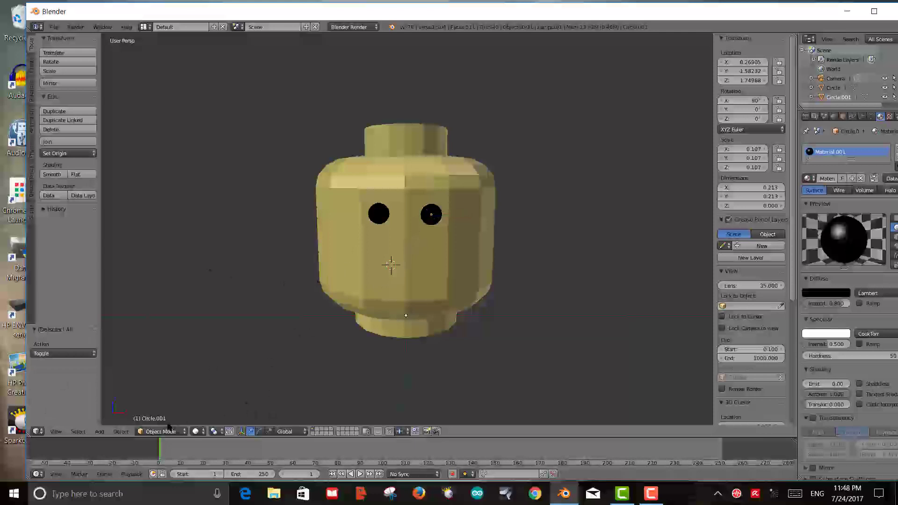
Step: Add a mesh plane at the 3D cursor and rotate it 90° about X
click(99, 431)
mouse_move(113, 422)
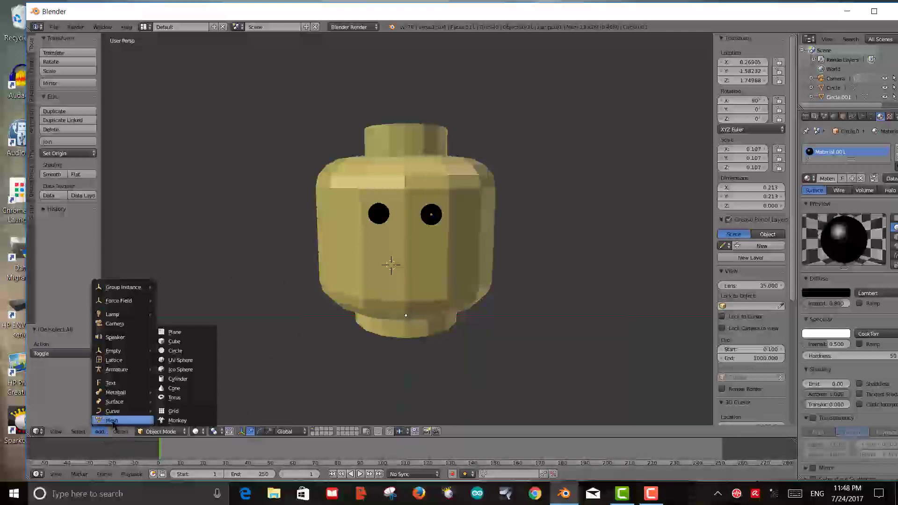
click(175, 332)
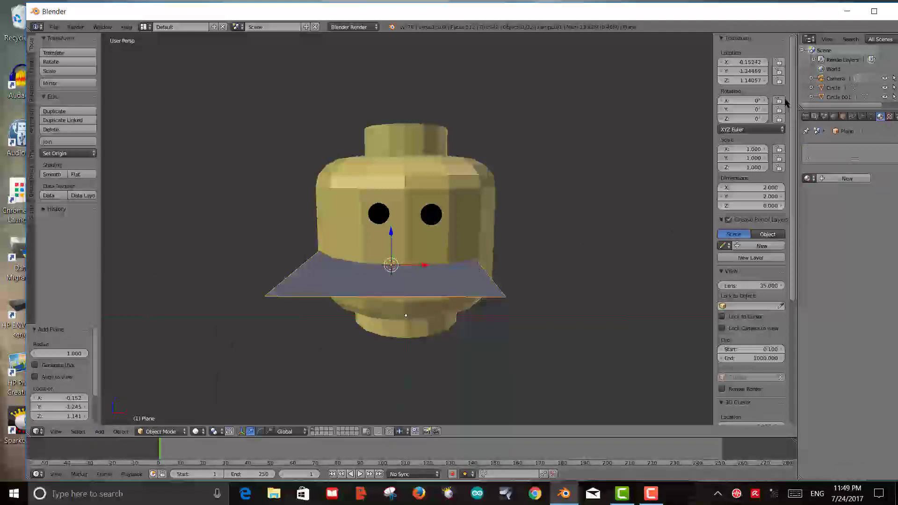
click(754, 103)
text(90)
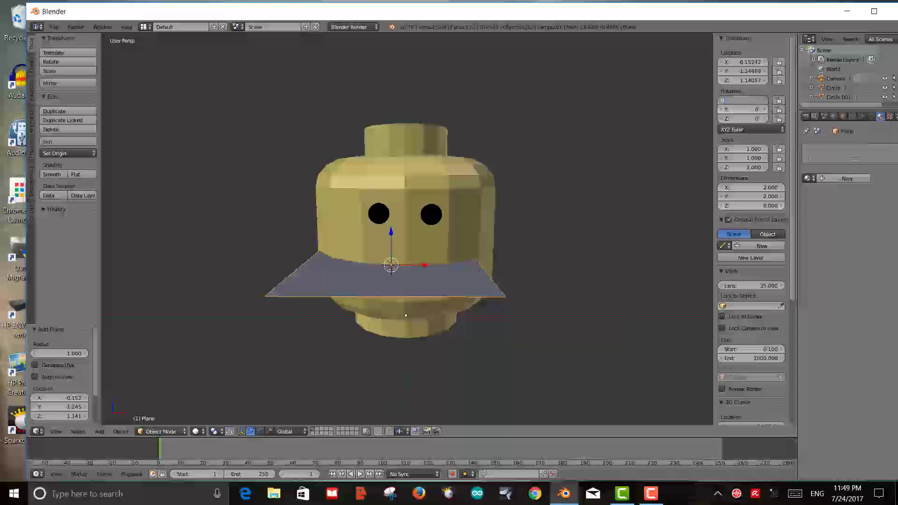
key(Return)
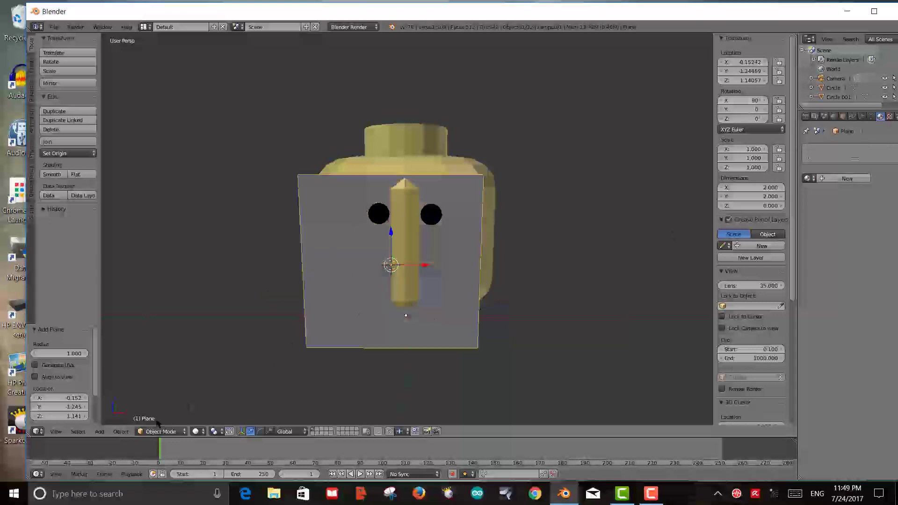
Step: Squash the plane along local Y into a 2 × 0.232 strip and move it below the eyes
key(s)
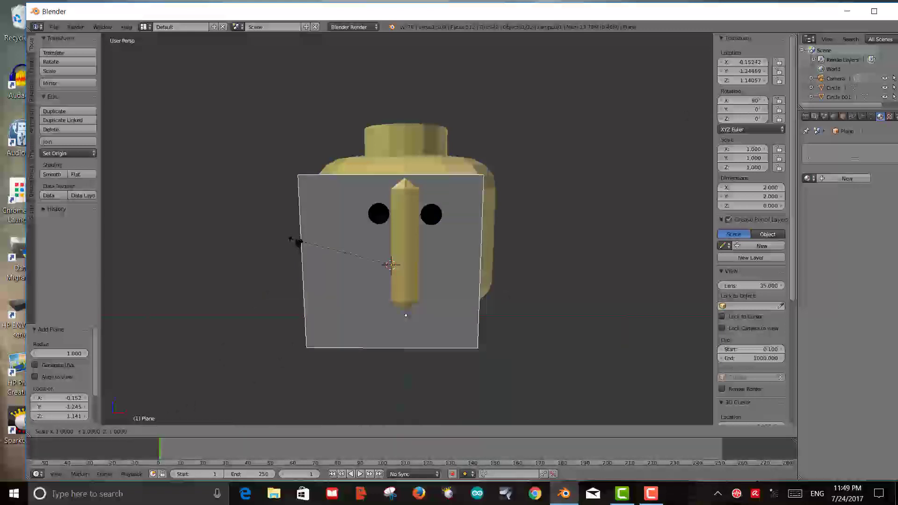
key(y)
key(y)
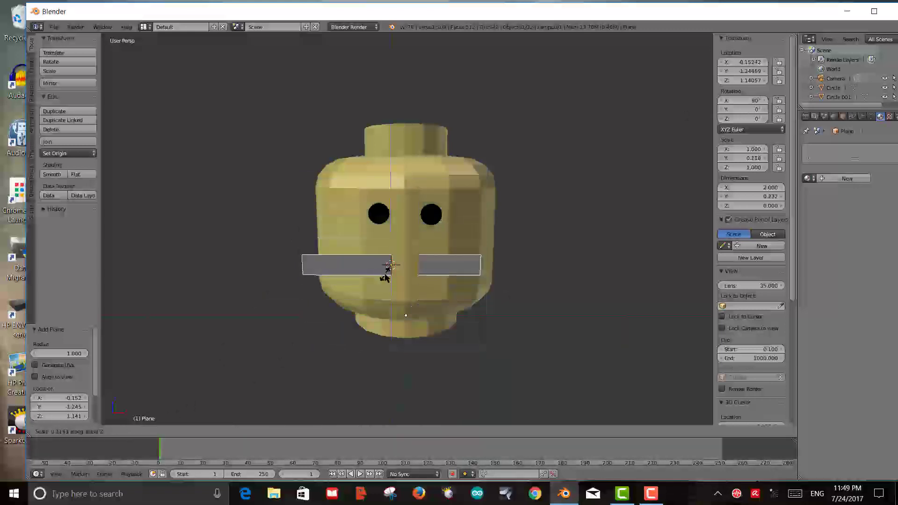
click(384, 277)
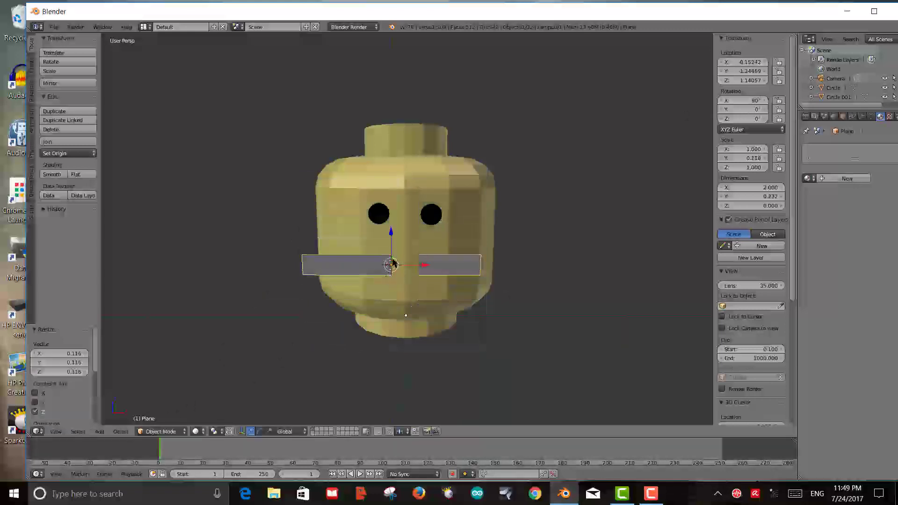
key(g)
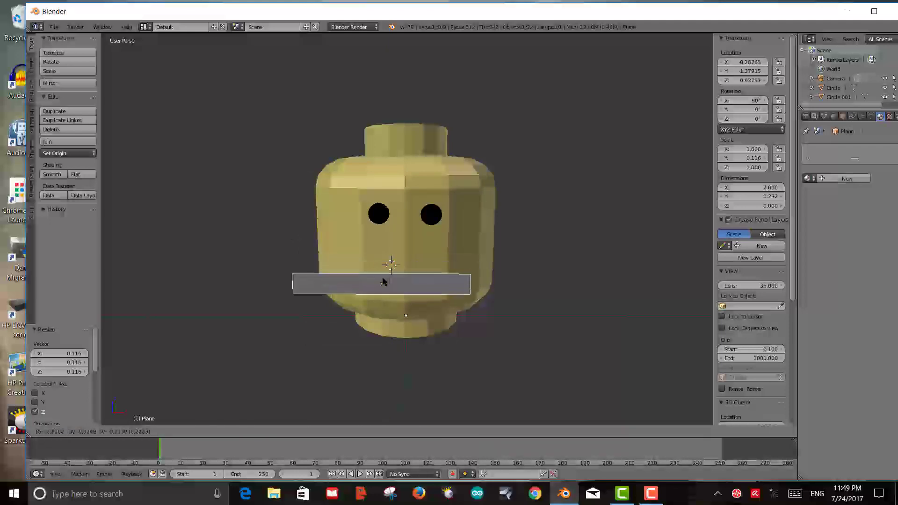
click(382, 281)
key(g)
key(x)
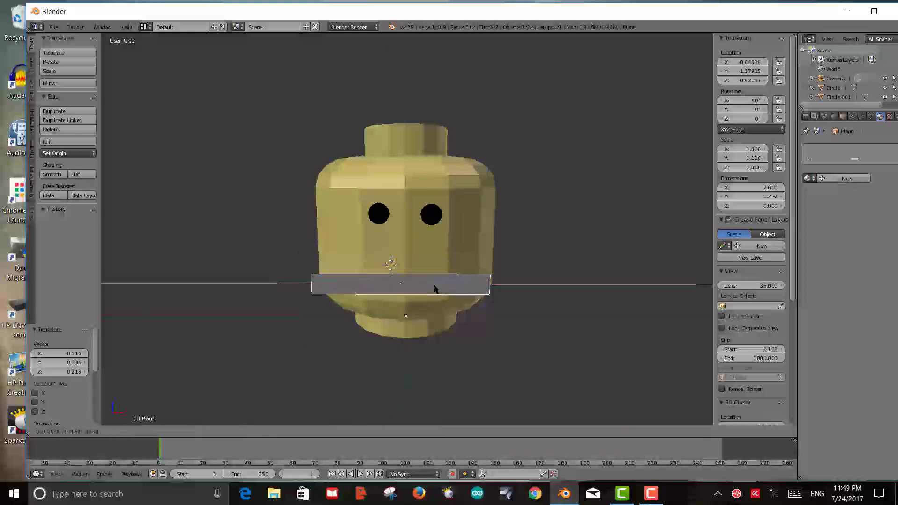
click(477, 287)
middle_drag(477, 293, 411, 291)
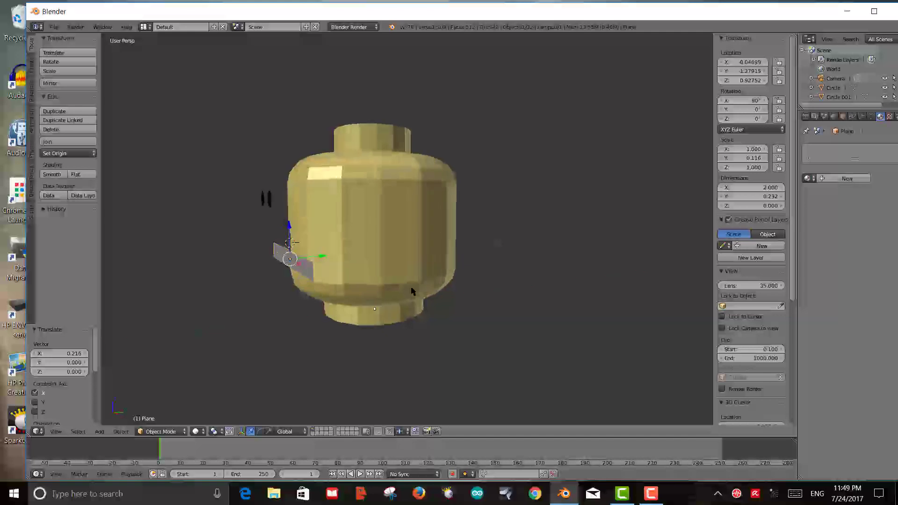
Step: Move both eye circles back against the face along Y and lower them along Z
right_click(264, 199)
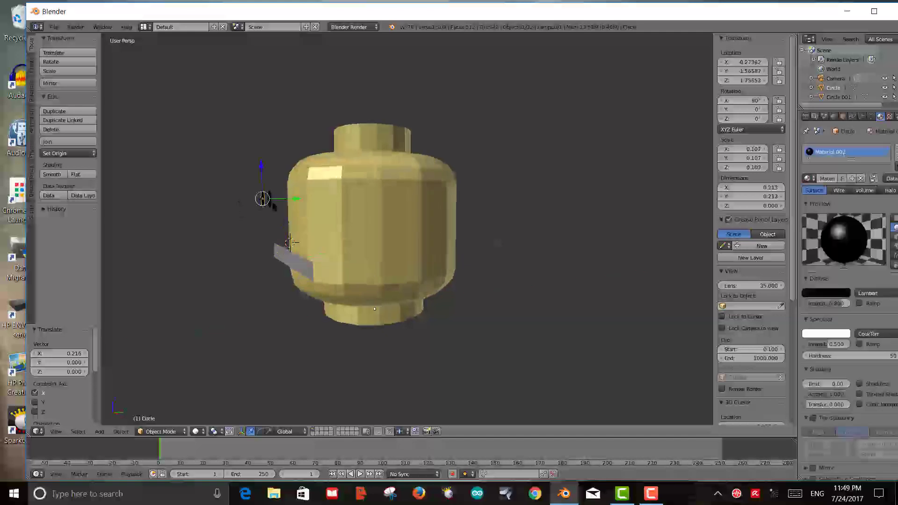
right_click(267, 201)
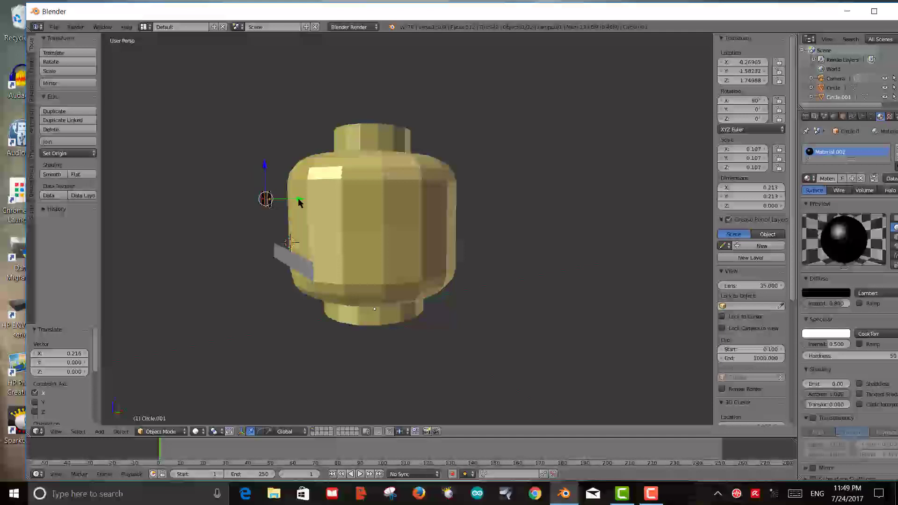
key(g)
key(y)
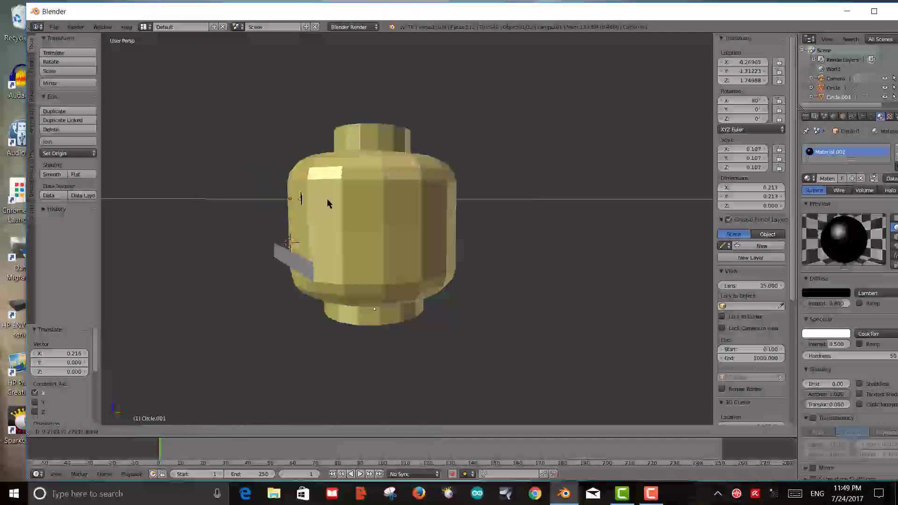
click(322, 201)
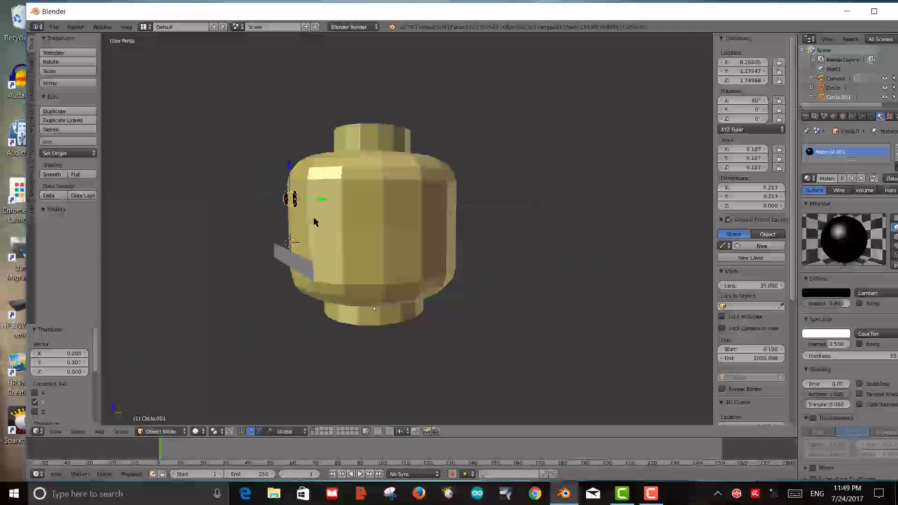
middle_drag(325, 232, 387, 260)
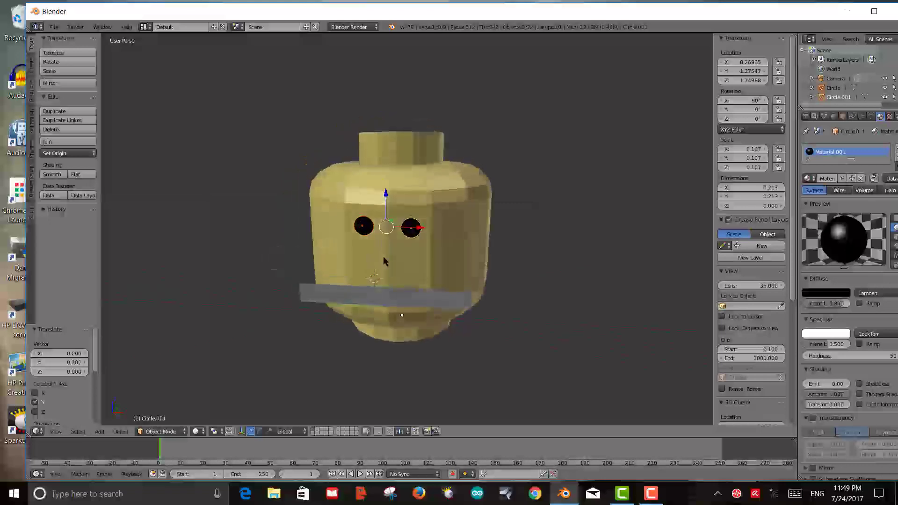
key(g)
key(z)
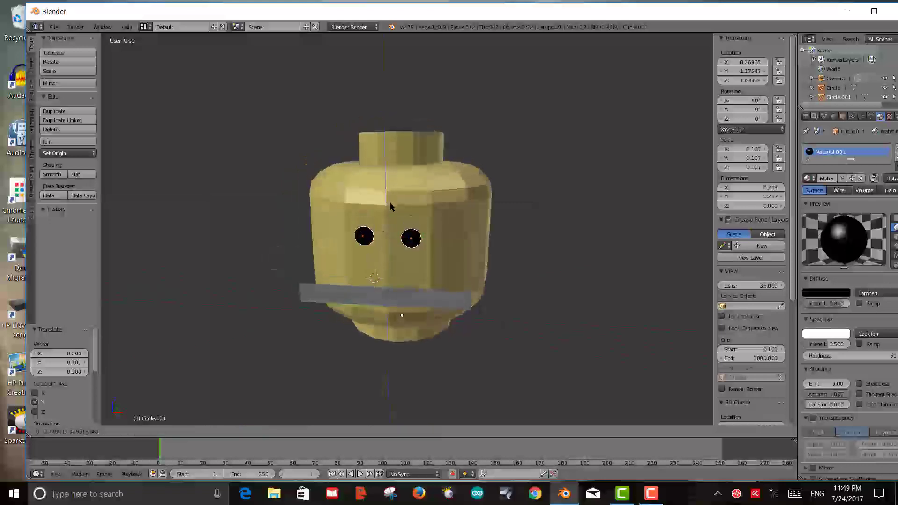
click(391, 206)
Step: Move the grey strip along Y onto the face and raise it slightly
right_click(397, 299)
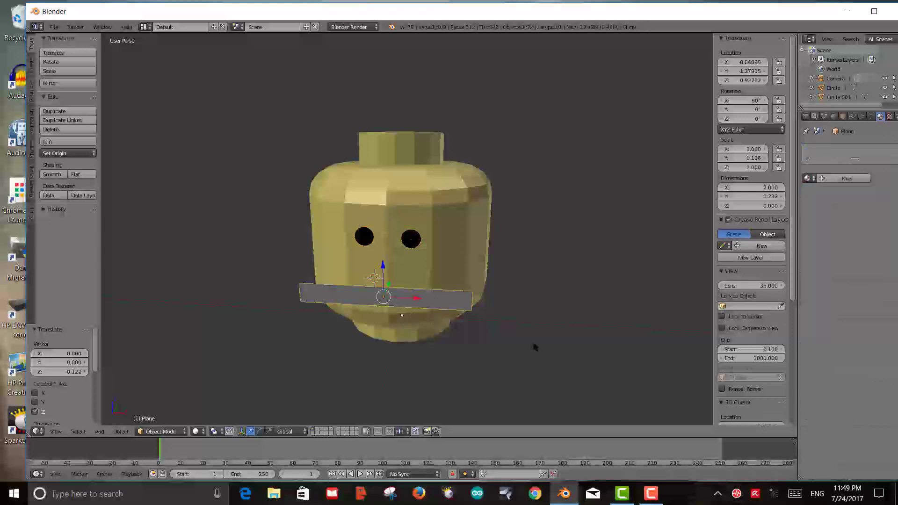
middle_drag(535, 348, 468, 356)
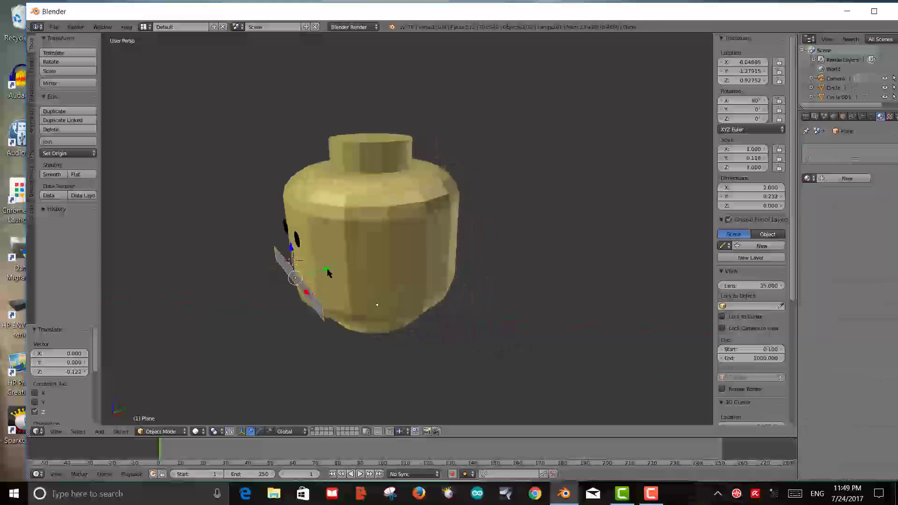
key(g)
key(y)
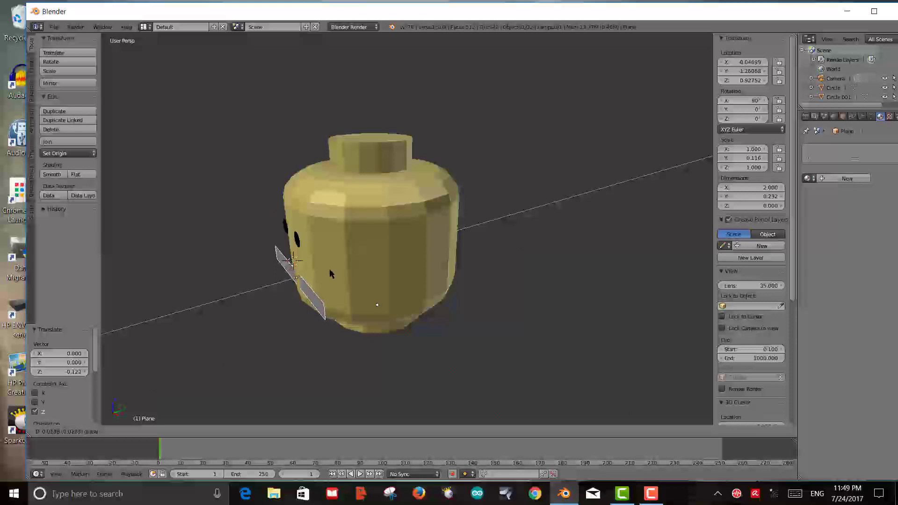
click(375, 306)
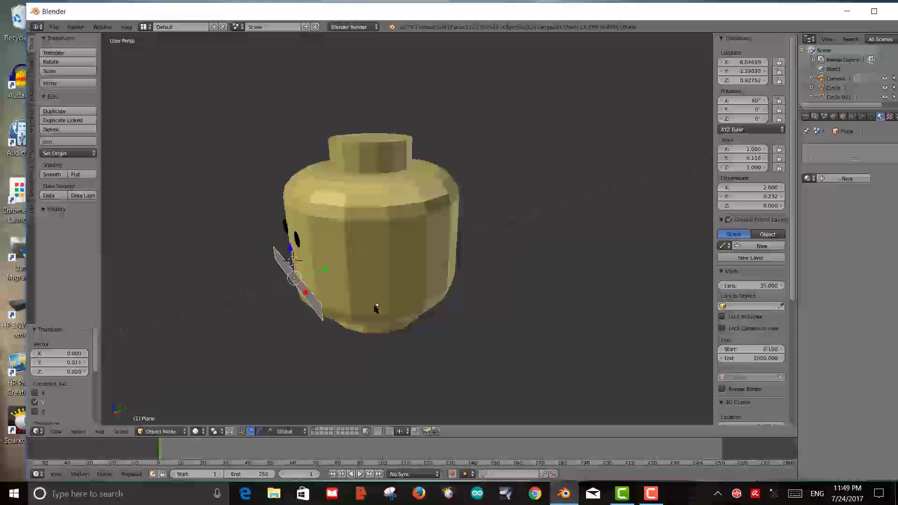
middle_drag(376, 307, 432, 288)
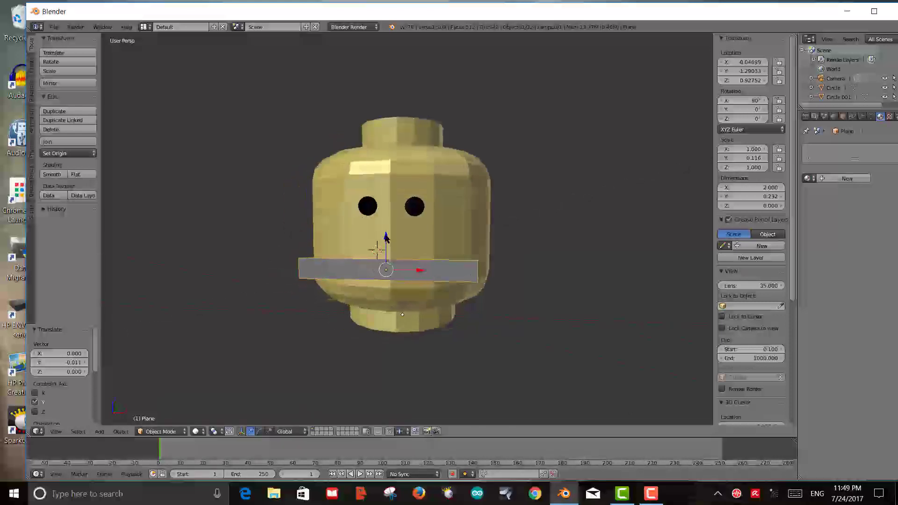
drag(387, 237, 386, 224)
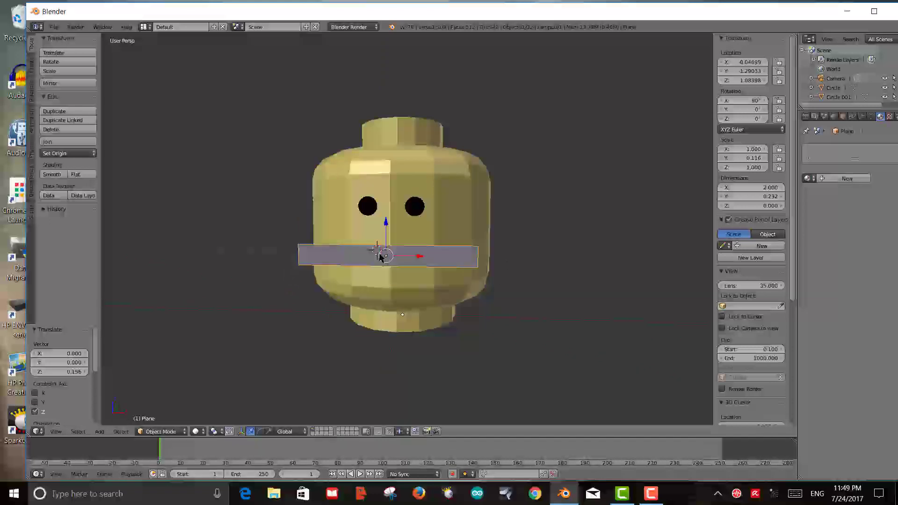
Step: Scale the mouth strip along X to 0.809 wide and nudge it slightly right
key(s)
key(y)
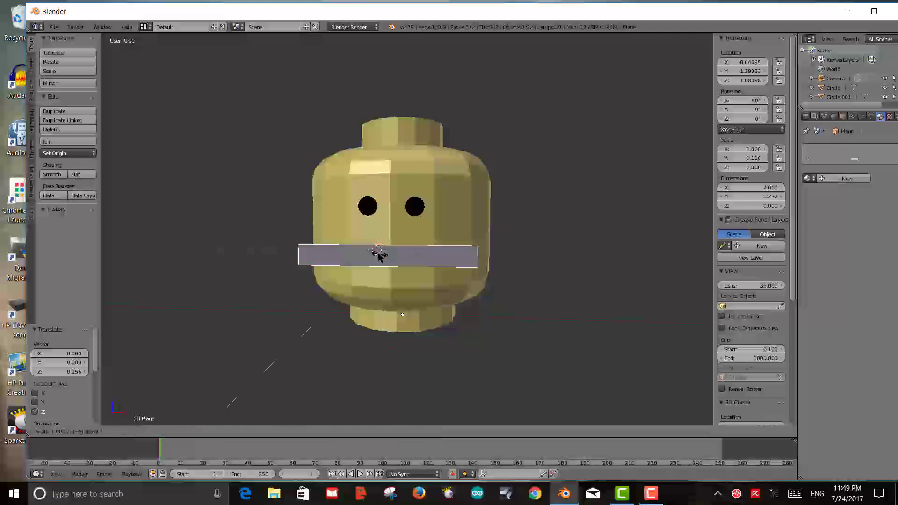
key(Escape)
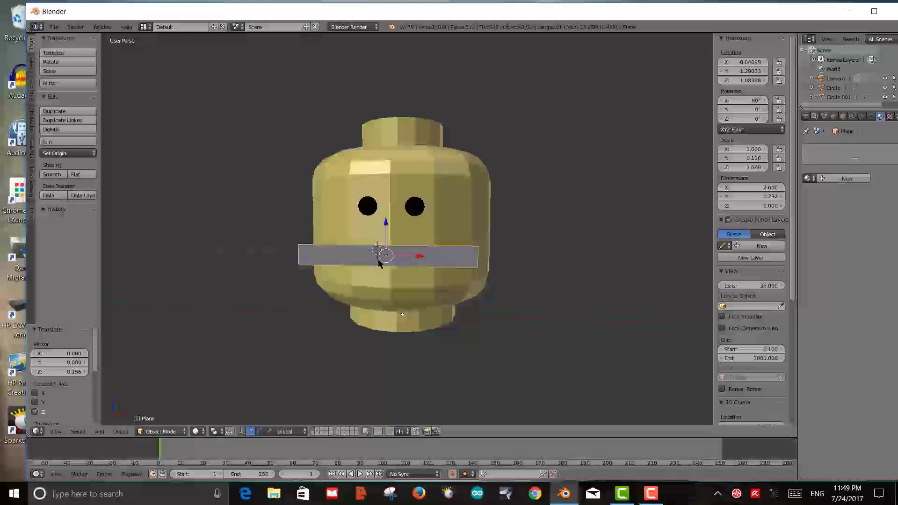
key(s)
key(x)
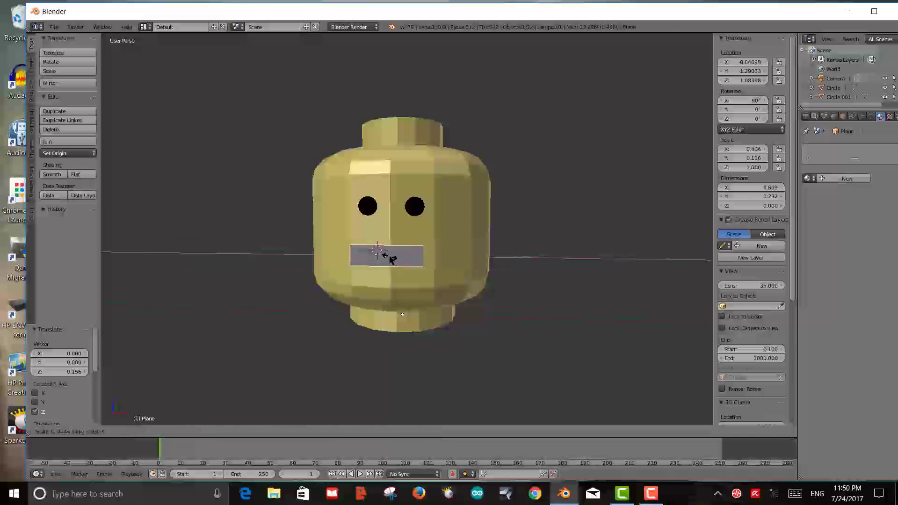
click(392, 258)
drag(416, 256, 422, 257)
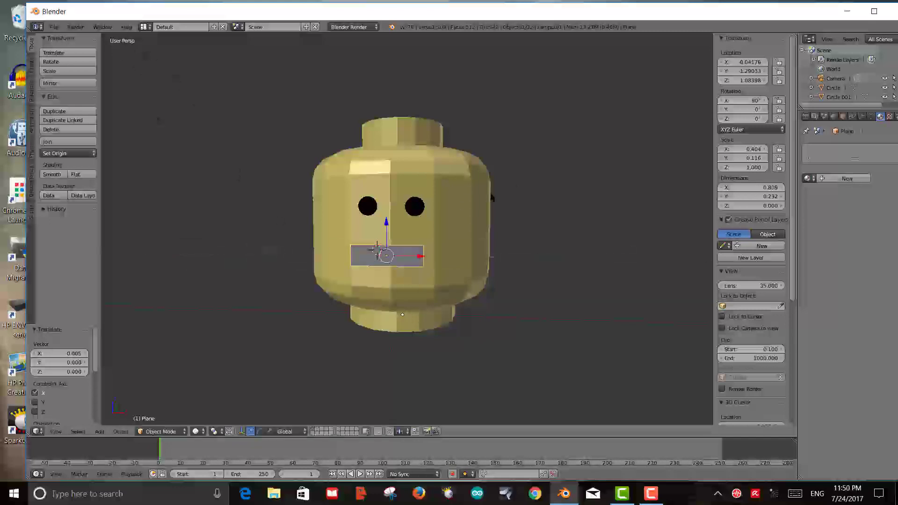
Step: Switch to an orthographic front view, zoom in, and put the mouth plane into Edit Mode
key(KP_5)
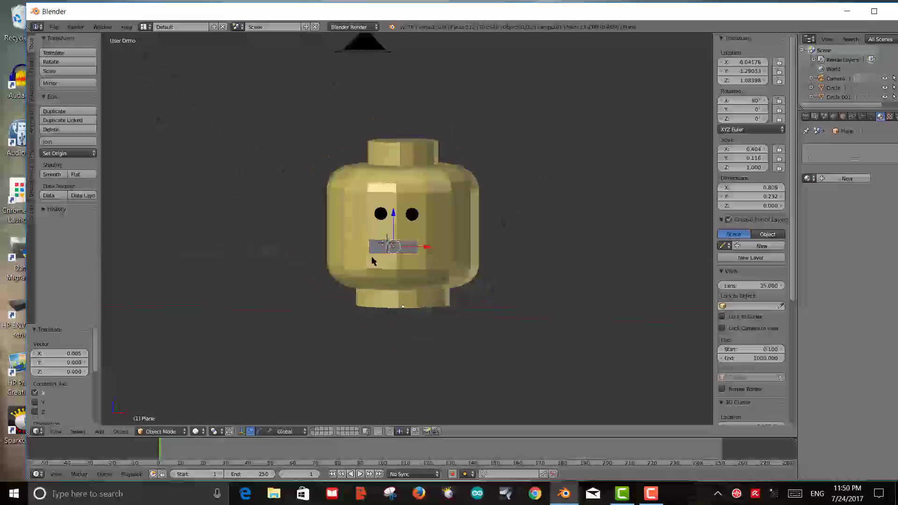
scroll(409, 295, up, 2)
key(KP_1)
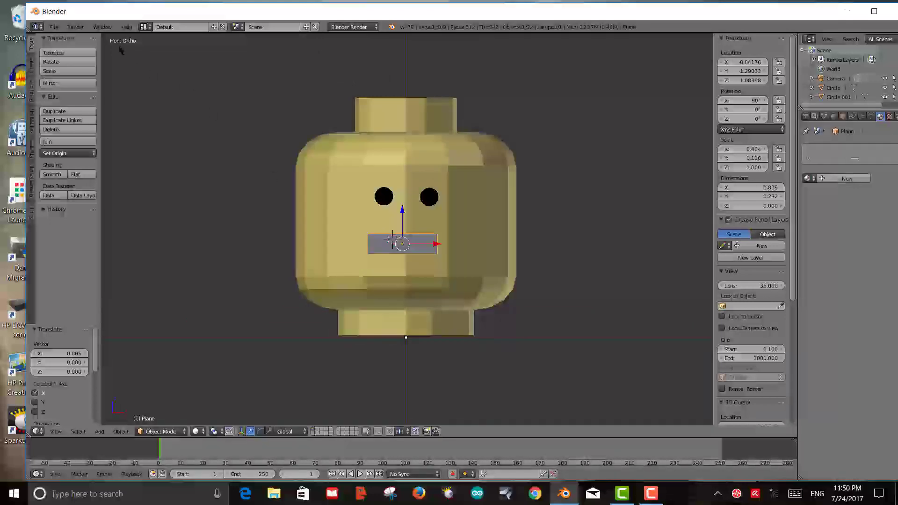
right_click(390, 261)
scroll(411, 248, up, 2)
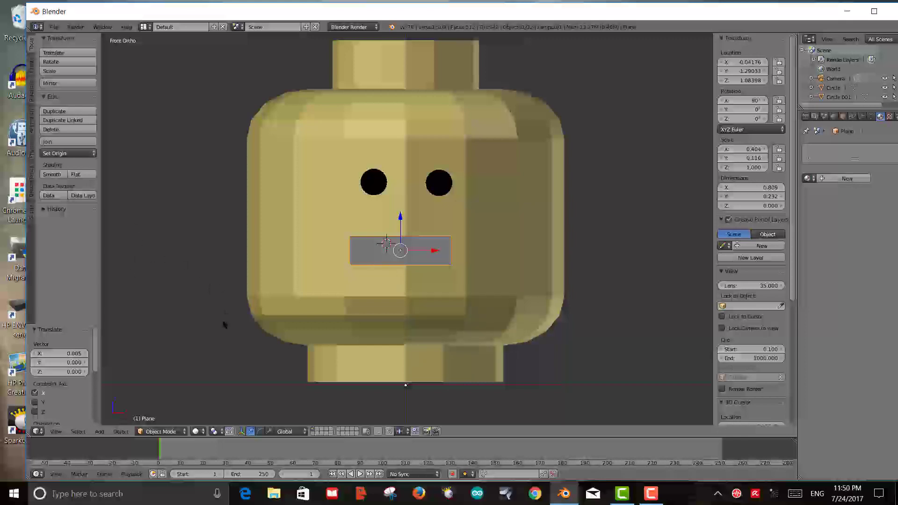
key(Tab)
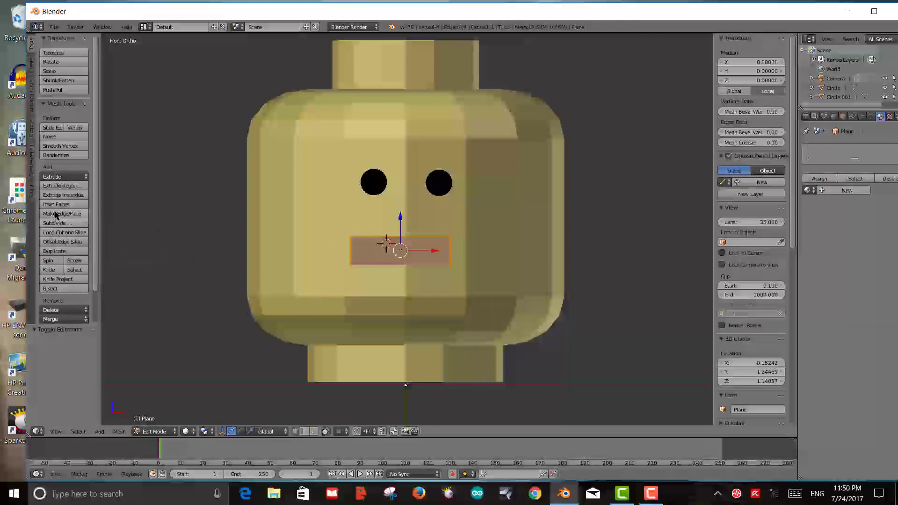
Step: Add two vertical loop cuts to the mouth plane, sliding the first one left
click(63, 233)
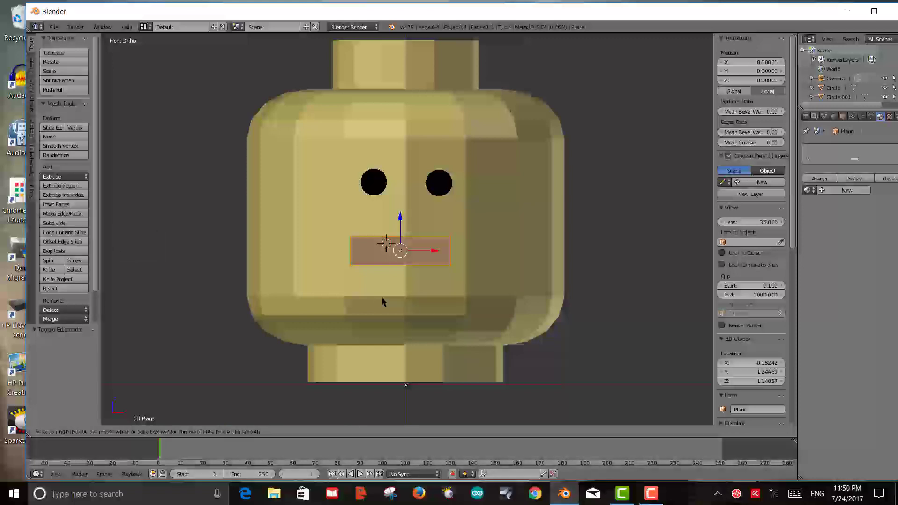
click(403, 267)
right_click(403, 268)
key(g)
key(g)
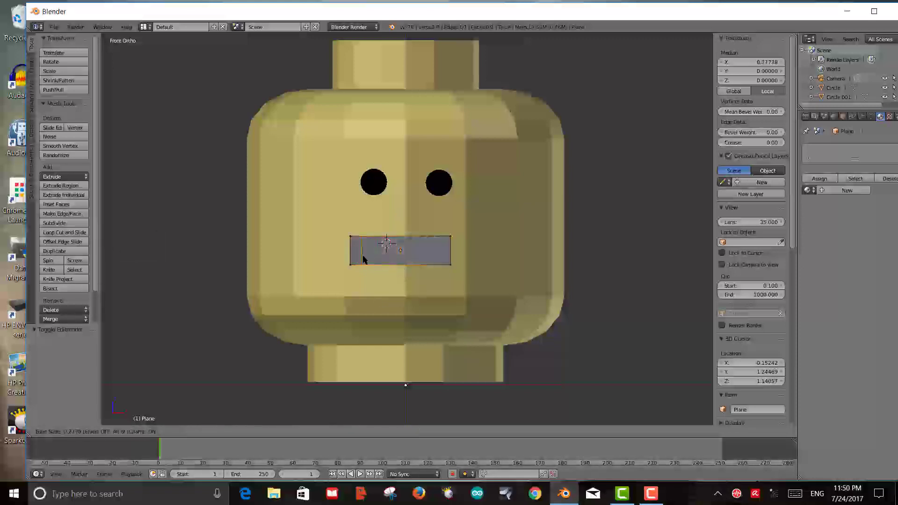
click(363, 258)
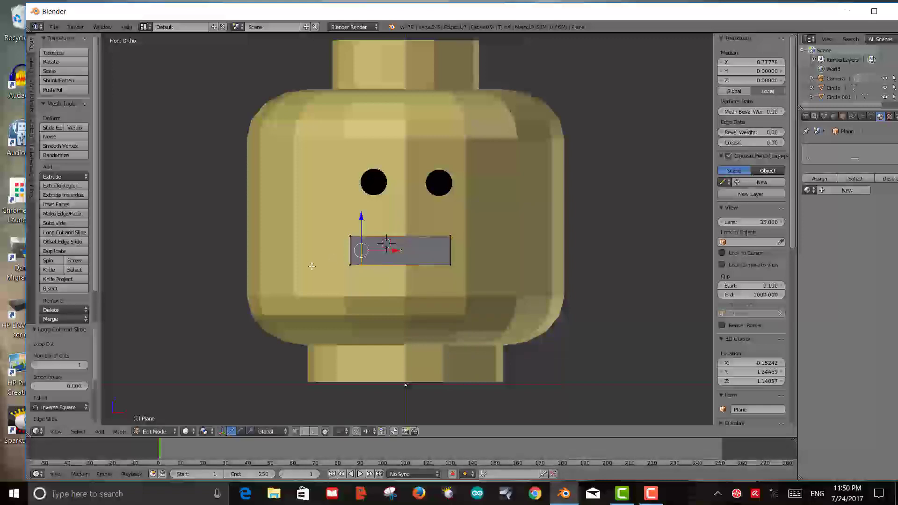
click(63, 232)
click(396, 256)
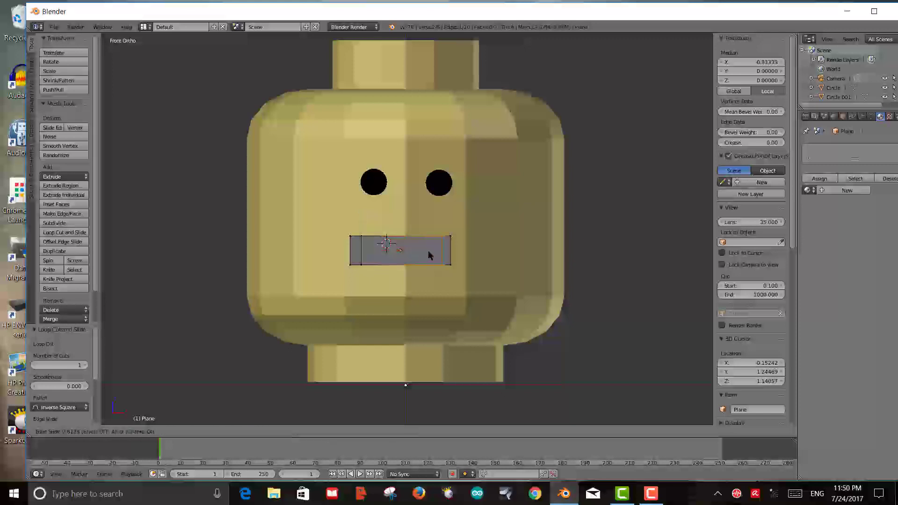
click(428, 251)
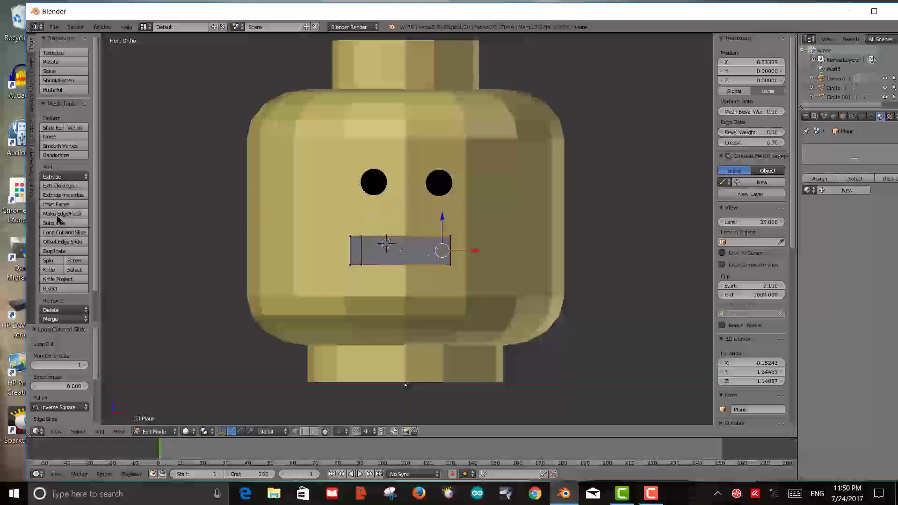
Step: Add three more vertical loop cuts, sliding each into place across the mouth strip
click(70, 233)
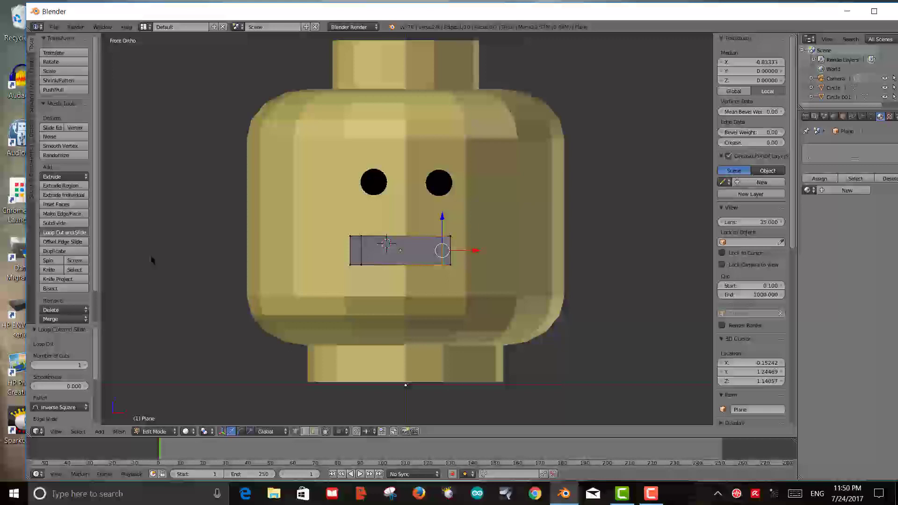
click(379, 255)
click(364, 253)
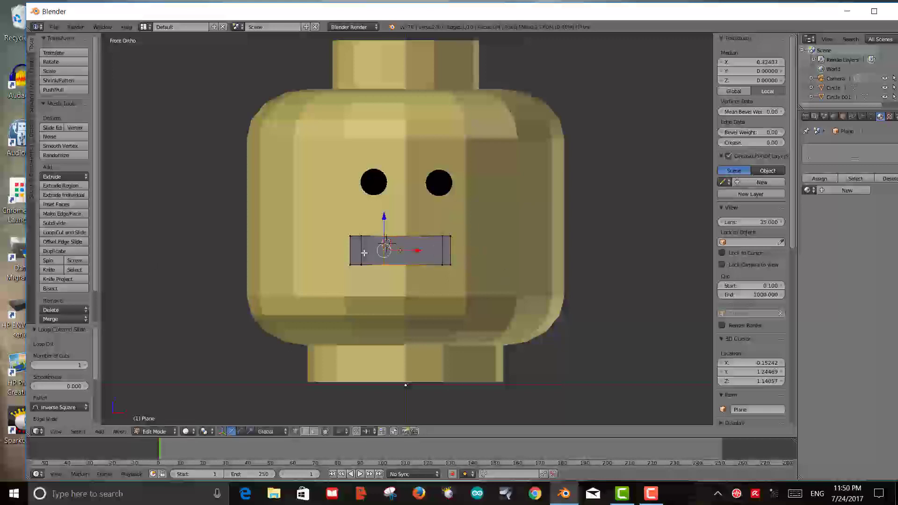
click(71, 232)
click(405, 259)
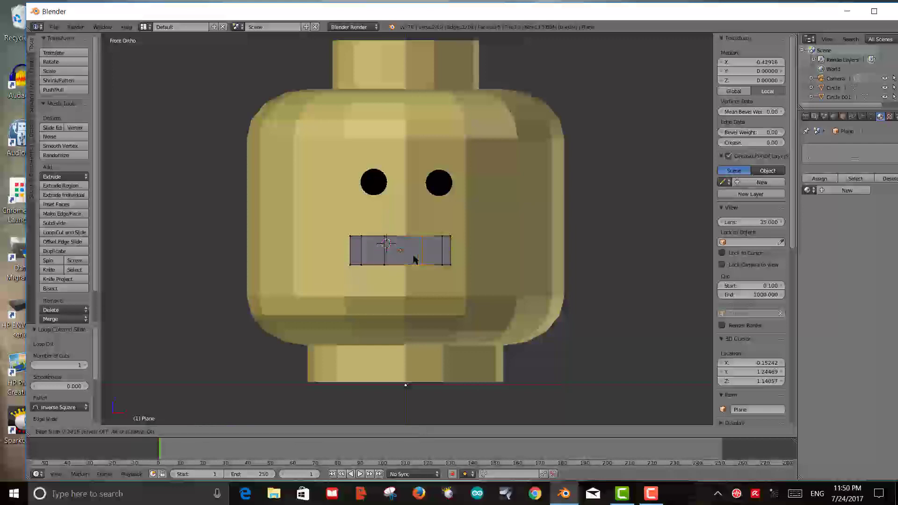
click(411, 256)
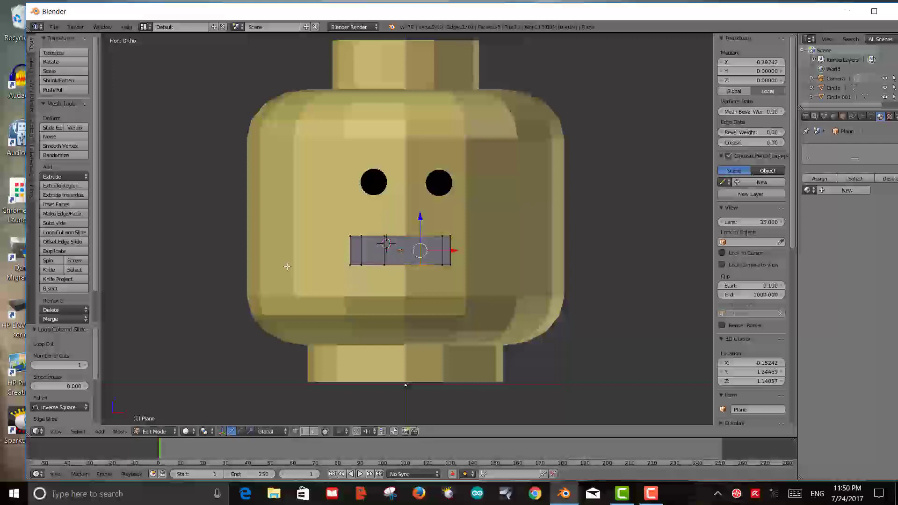
click(66, 232)
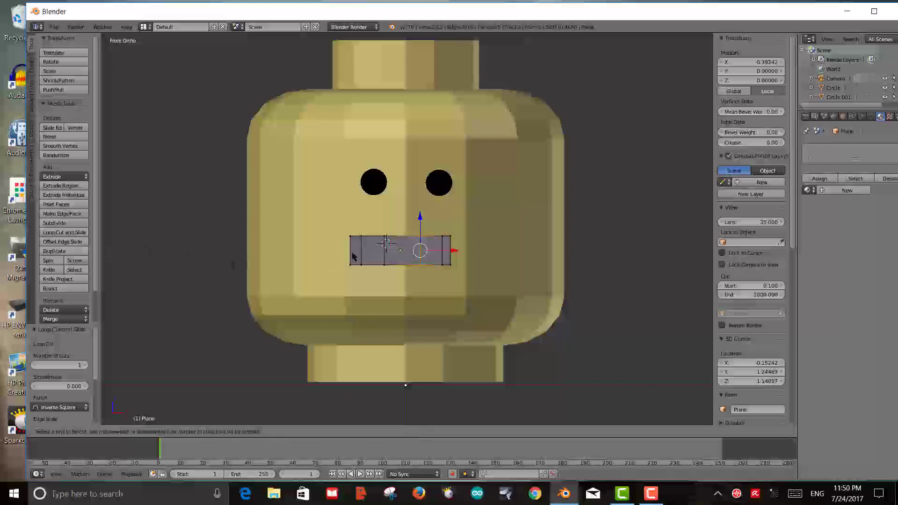
click(402, 258)
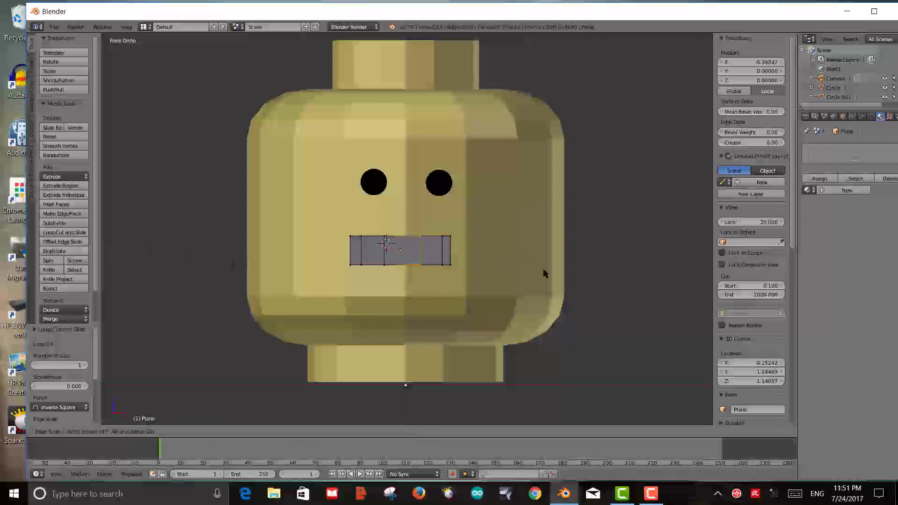
click(406, 246)
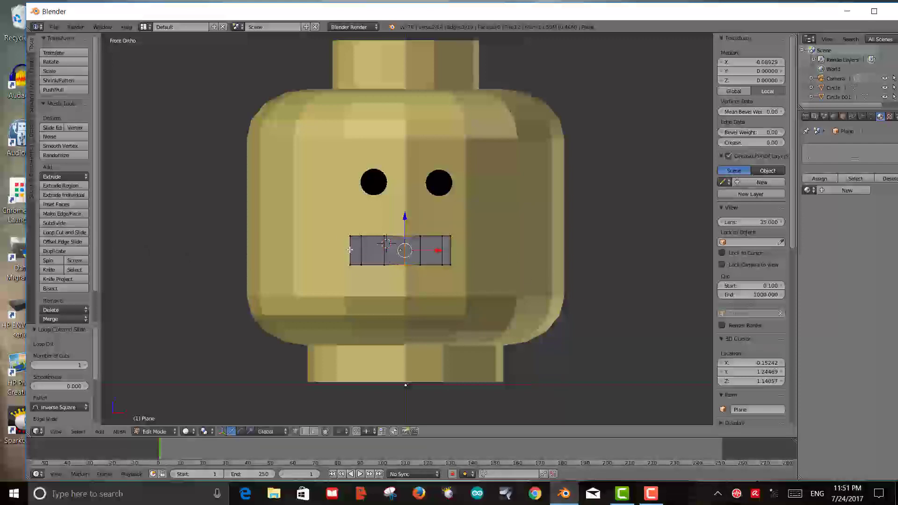
Step: Reposition the four outer corners of the mouth strip, pulling the top corners up and outward
scroll(399, 252, up, 3)
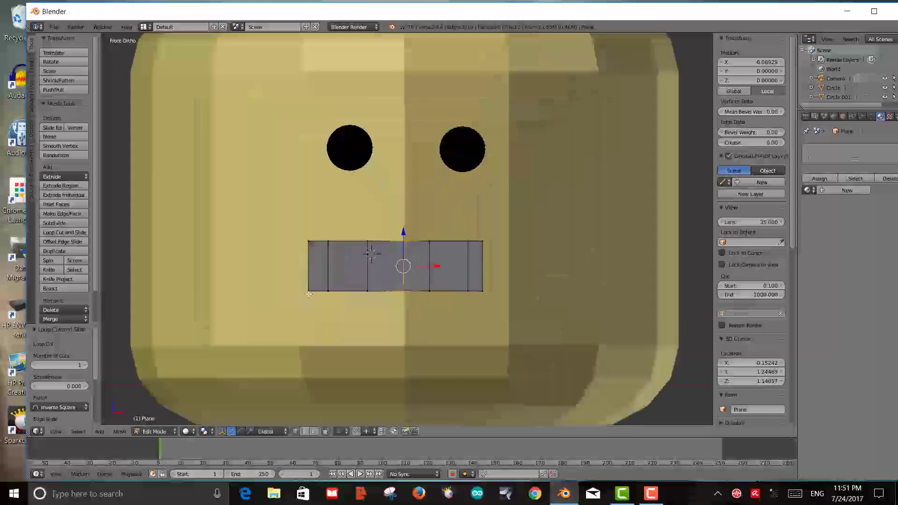
right_click(308, 294)
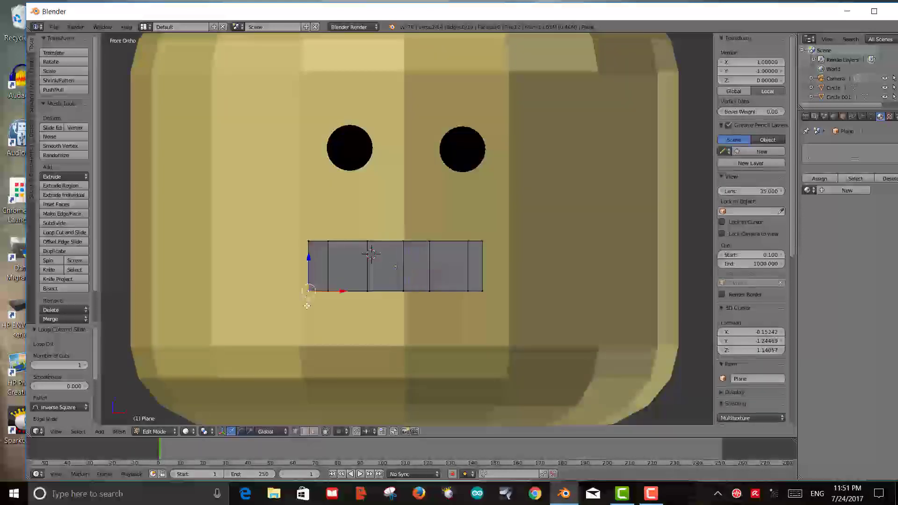
key(g)
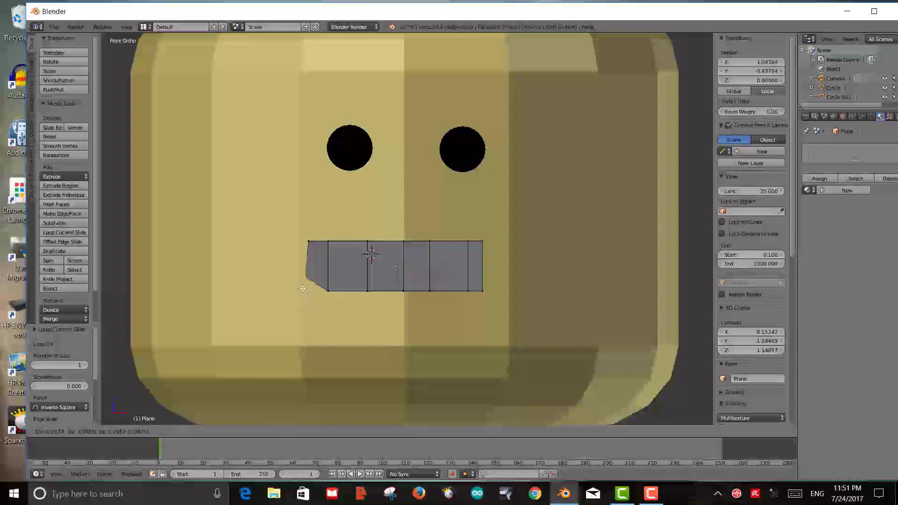
click(303, 287)
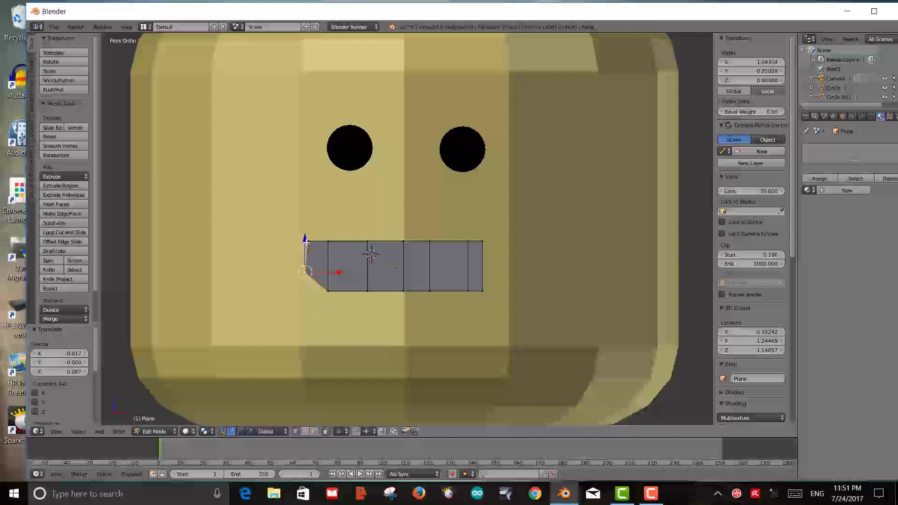
right_click(308, 240)
key(g)
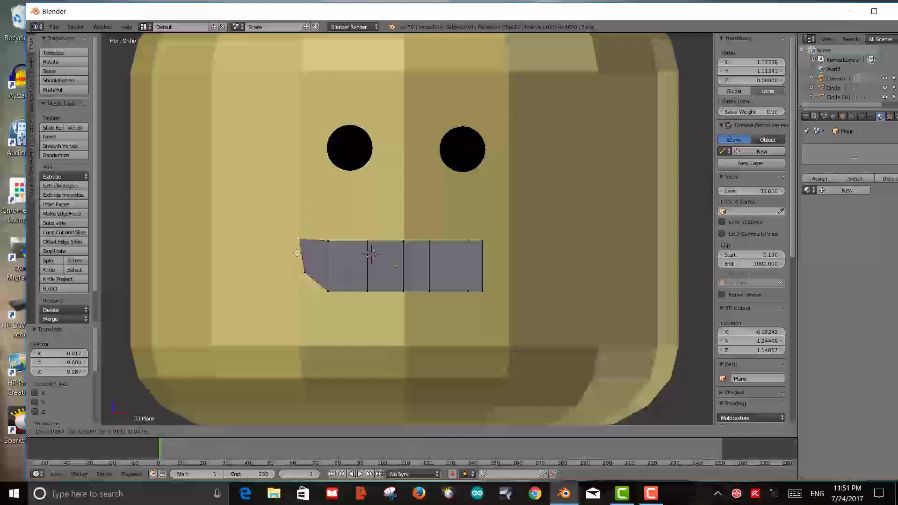
click(290, 250)
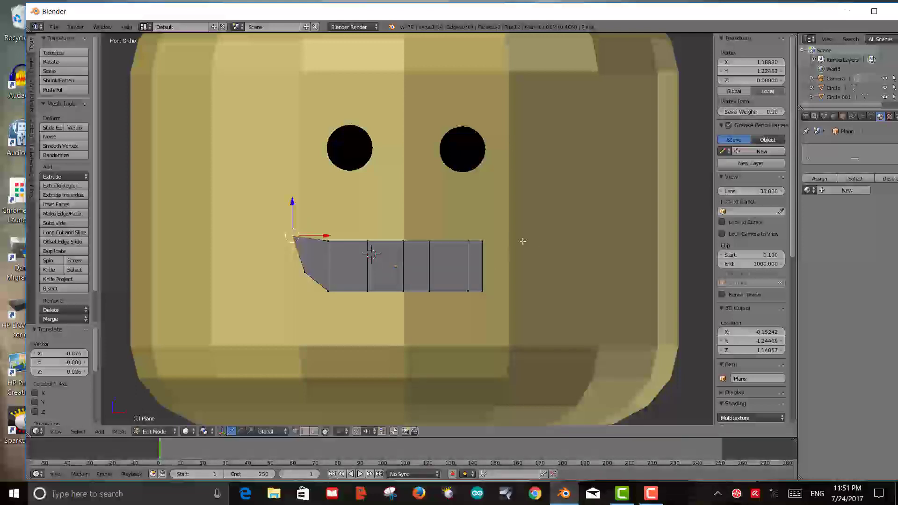
right_click(484, 243)
key(g)
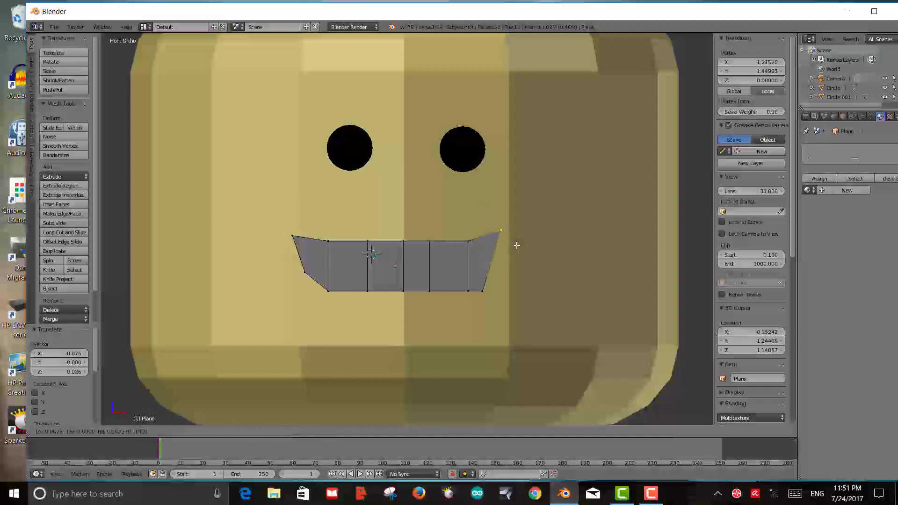
click(520, 250)
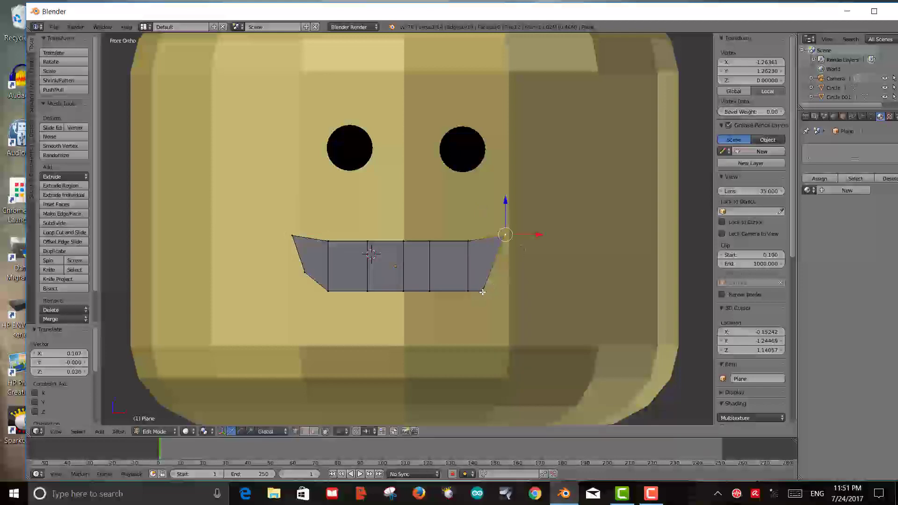
right_click(482, 291)
key(g)
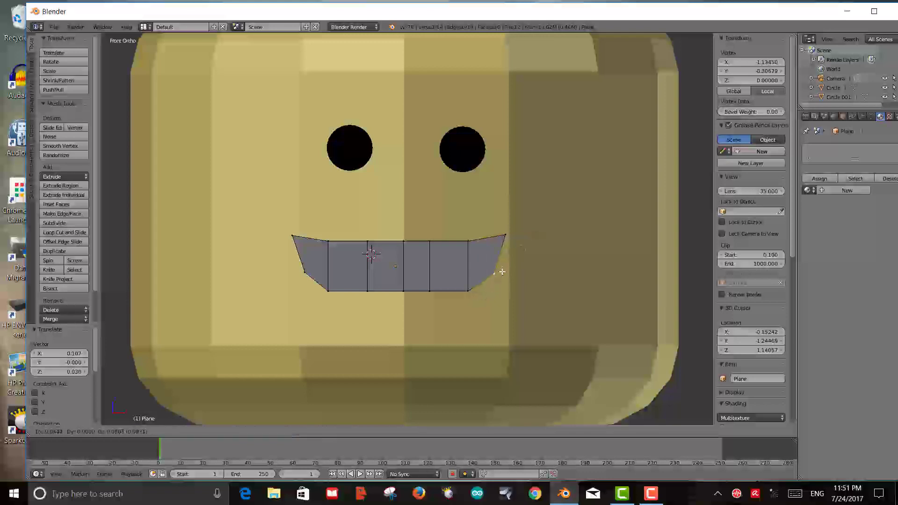
click(501, 270)
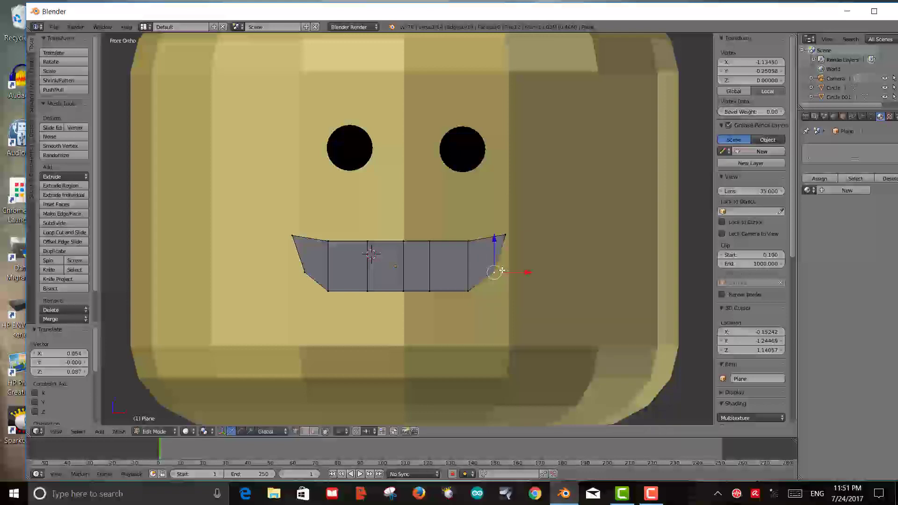
Step: Raise the lower-left and lower-right vertices of the mouth
right_click(328, 290)
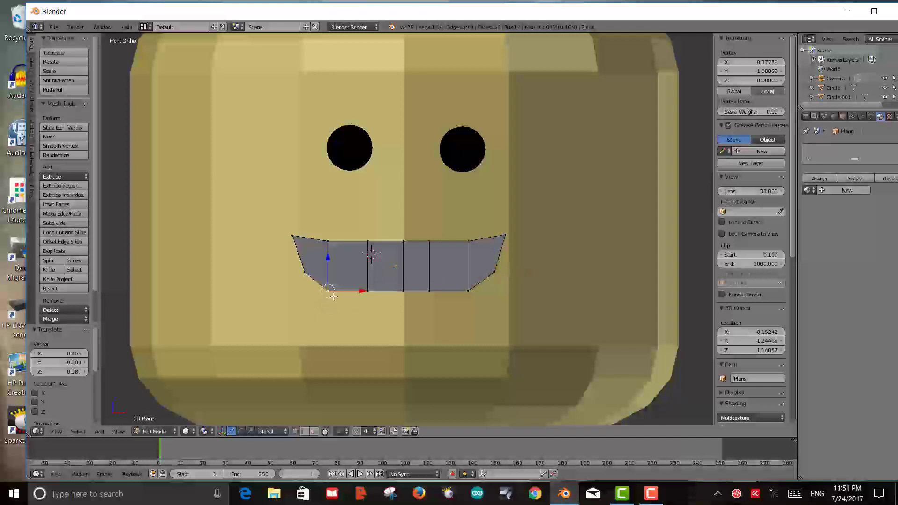
key(g)
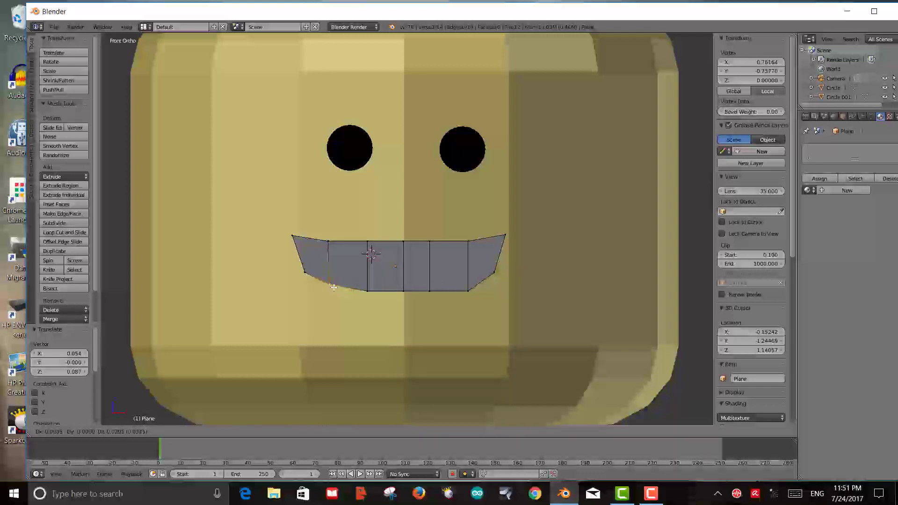
click(333, 285)
right_click(466, 290)
key(g)
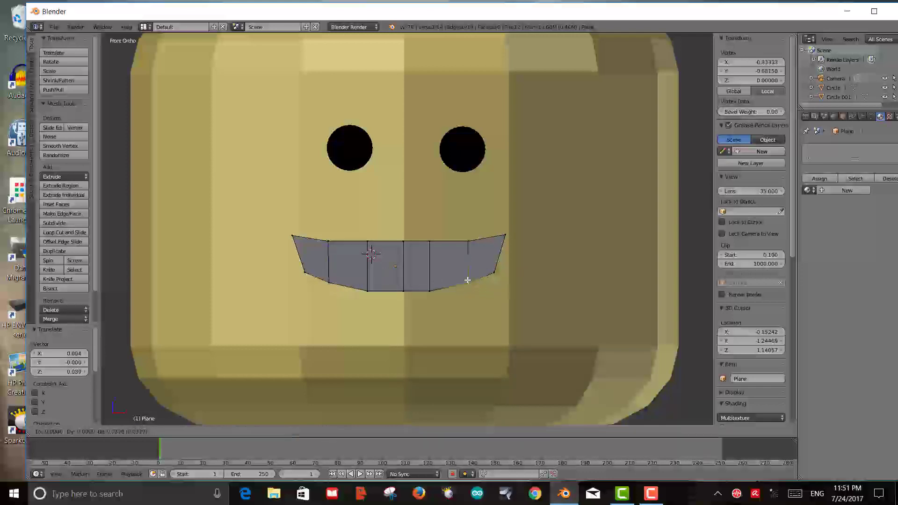
click(467, 269)
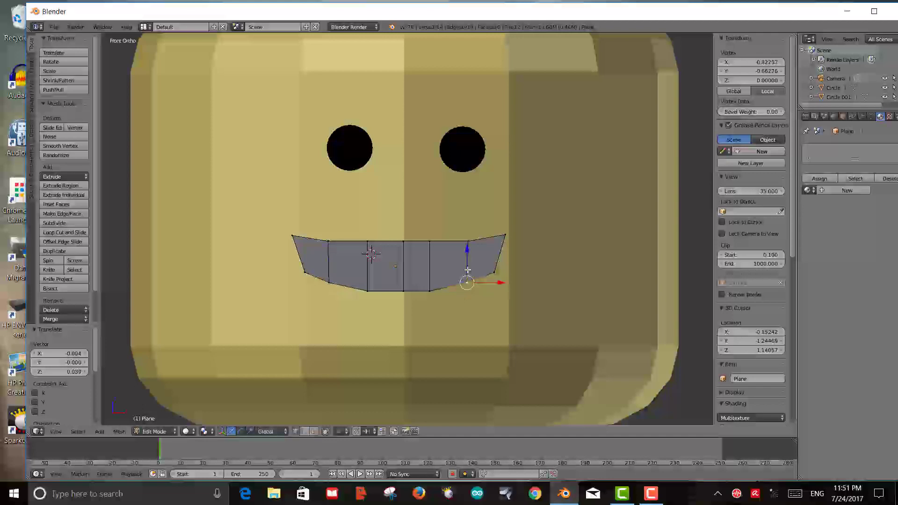
Step: Lower the top-middle and neighbouring top vertices to curve the mouth's upper edge
right_click(431, 241)
key(g)
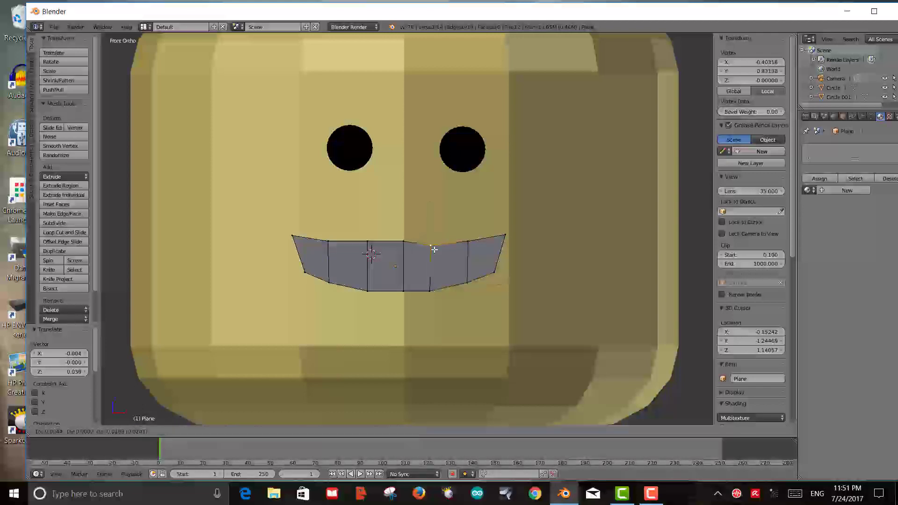
click(434, 249)
right_click(401, 240)
key(g)
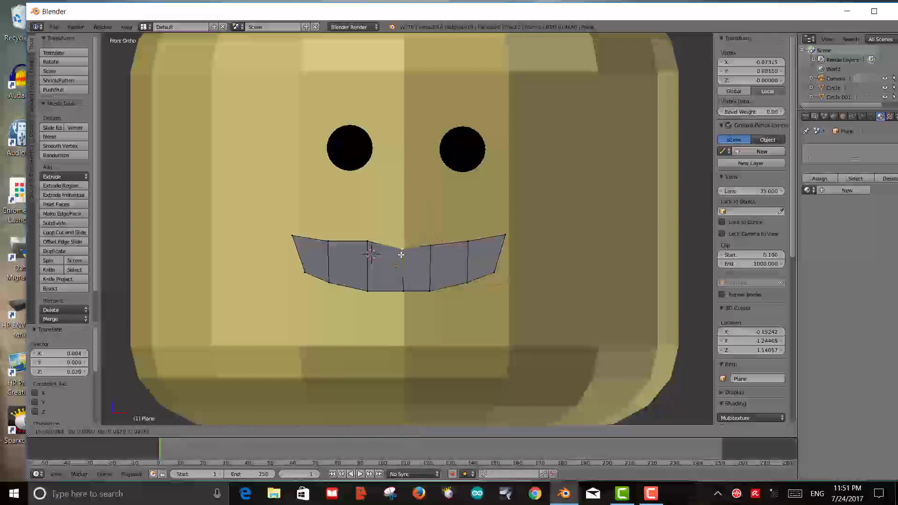
click(399, 251)
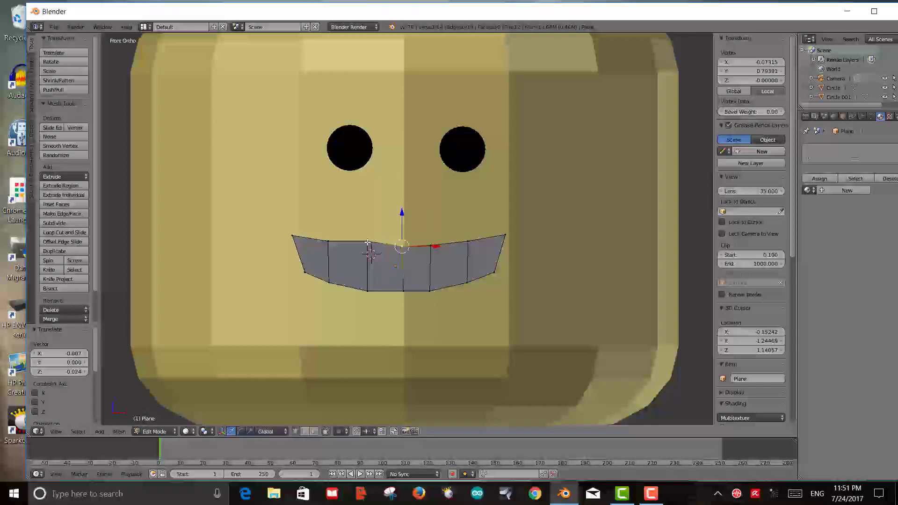
right_click(368, 246)
key(g)
click(354, 250)
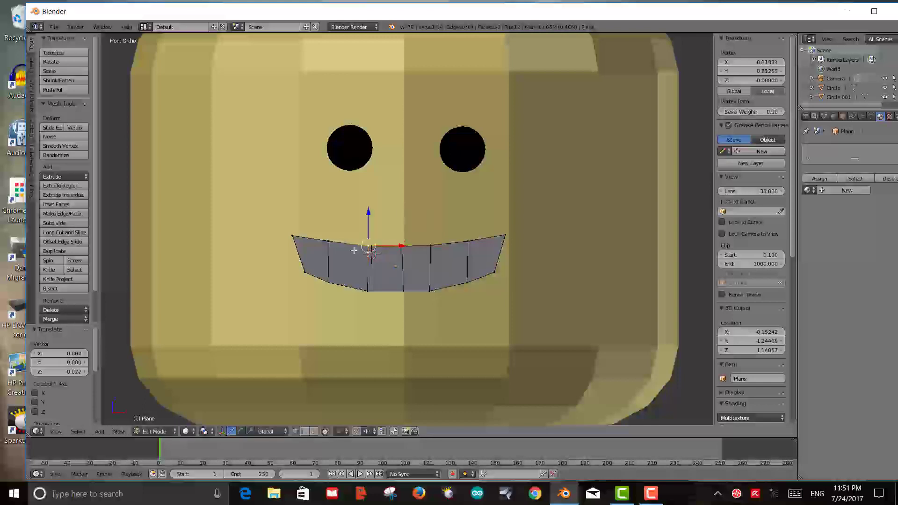
right_click(328, 243)
key(g)
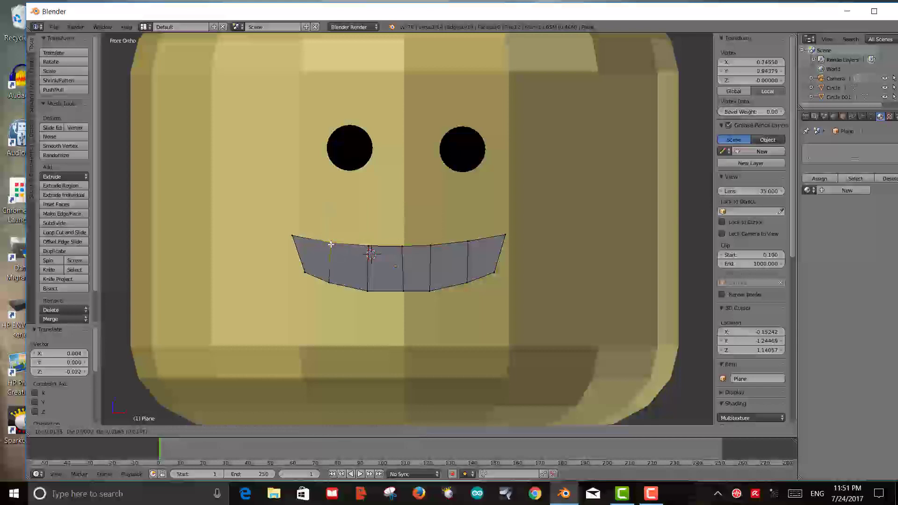
click(330, 244)
Step: Raise the left and right corner vertices so the mouth ends turn upward
right_click(303, 272)
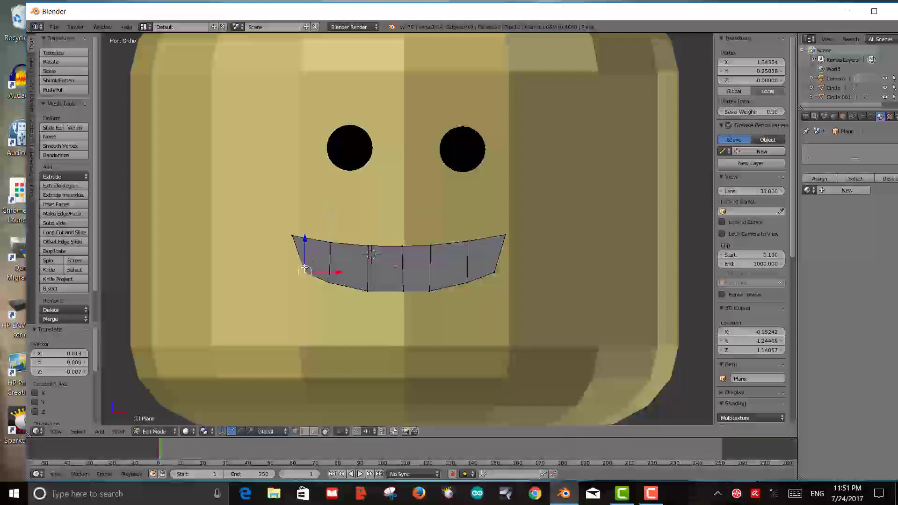
key(g)
click(305, 263)
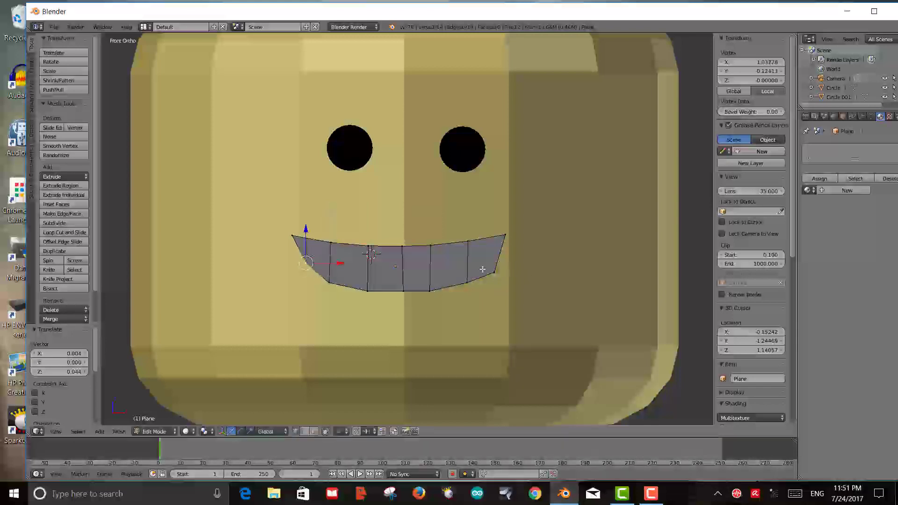
right_click(495, 273)
key(g)
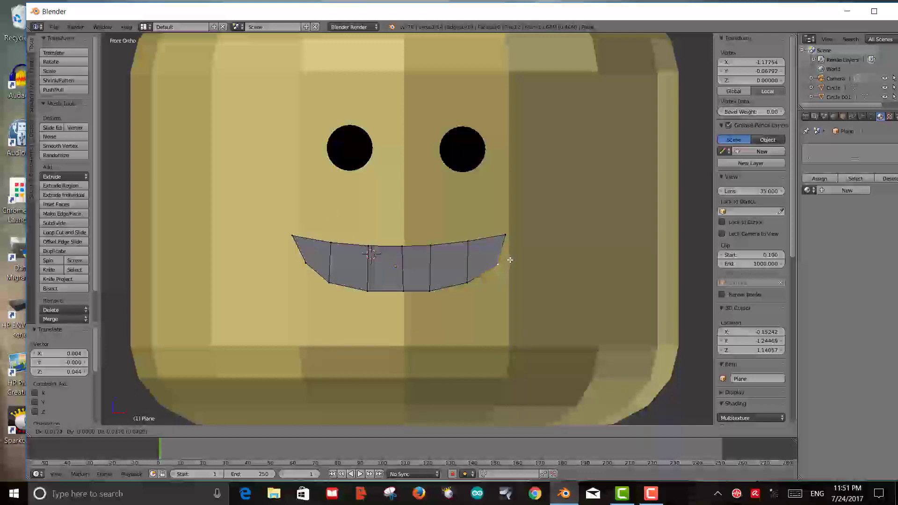
click(505, 263)
Step: Check the smile in Object Mode, nudge one vertex slightly left, and leave Edit Mode
scroll(532, 296, down, 1)
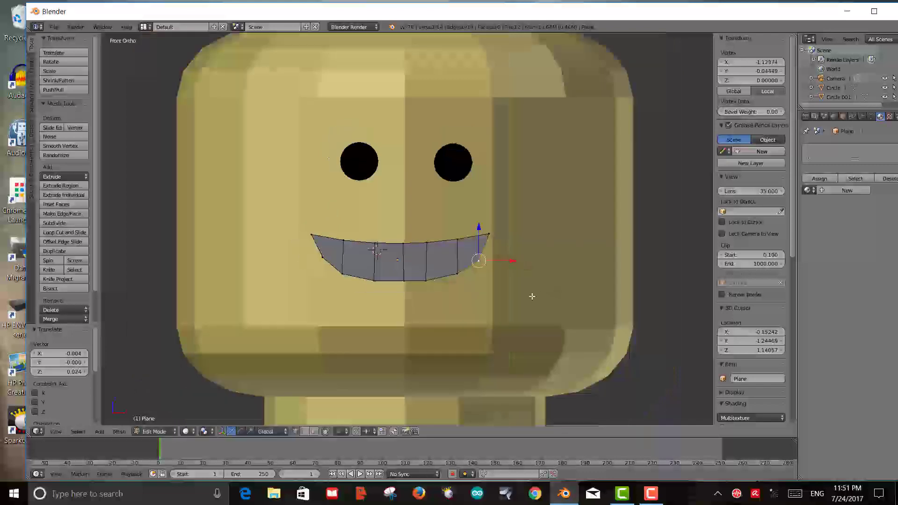
scroll(532, 296, down, 1)
scroll(532, 296, up, 2)
middle_drag(532, 296, 531, 300)
key(Tab)
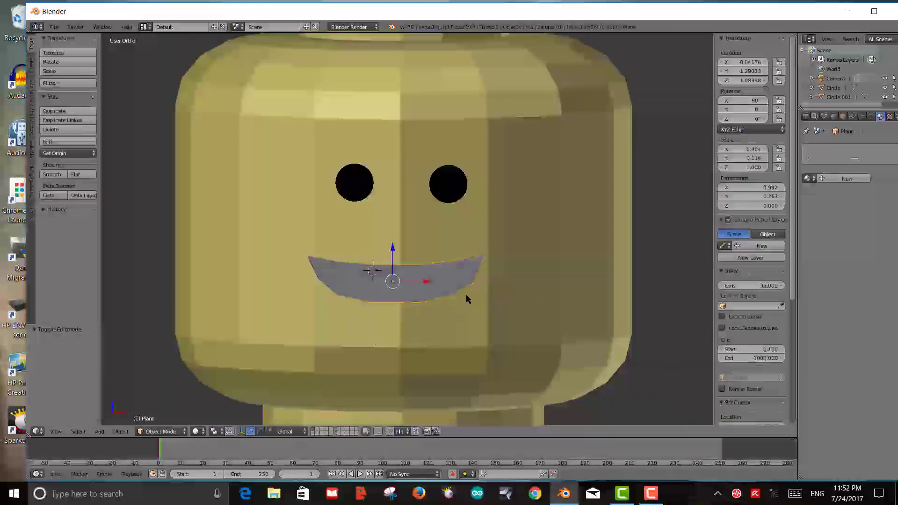
key(Tab)
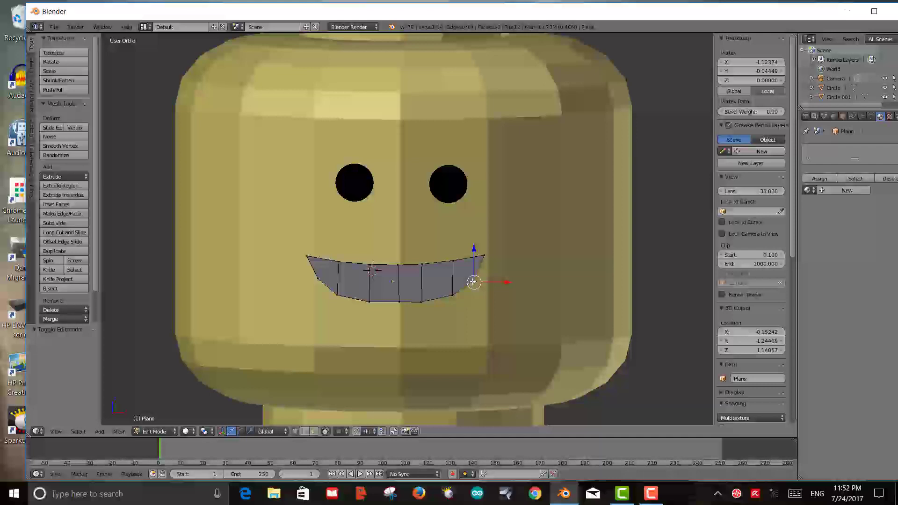
drag(472, 281, 471, 281)
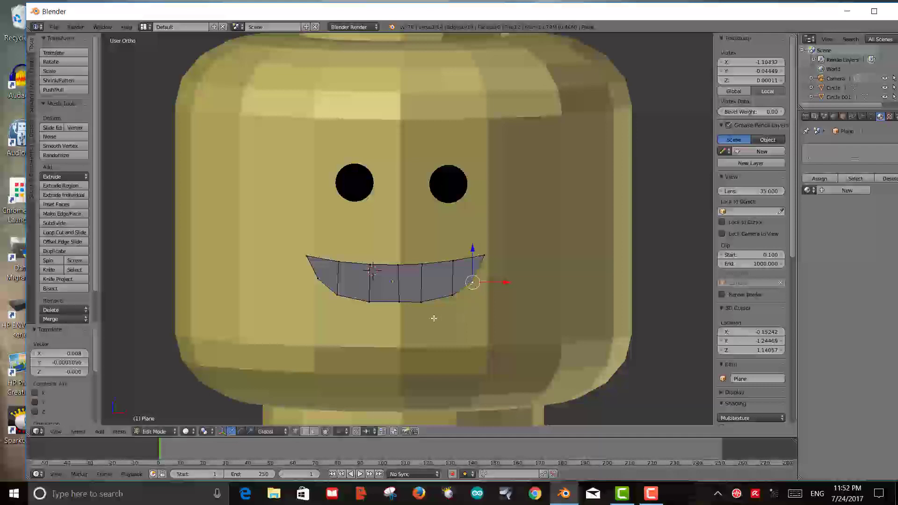
key(Tab)
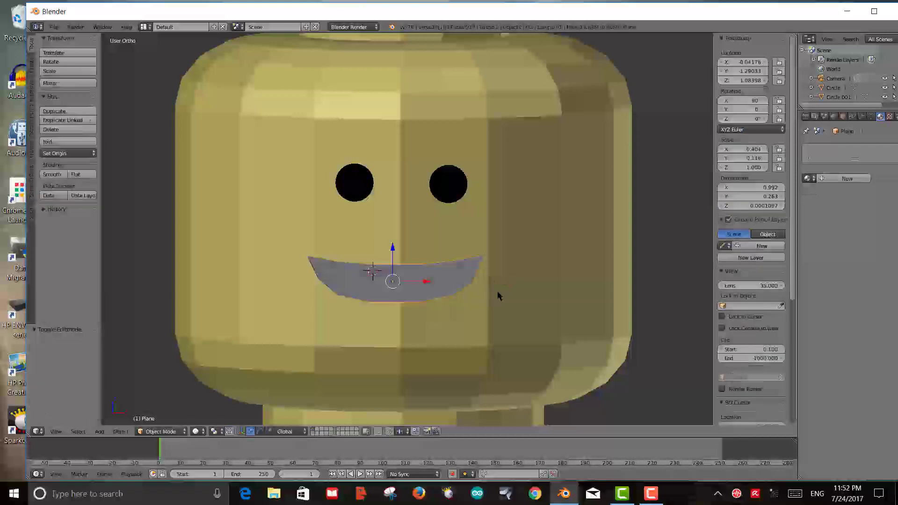
Step: Give the mouth a new material with a fully black diffuse colour
click(846, 178)
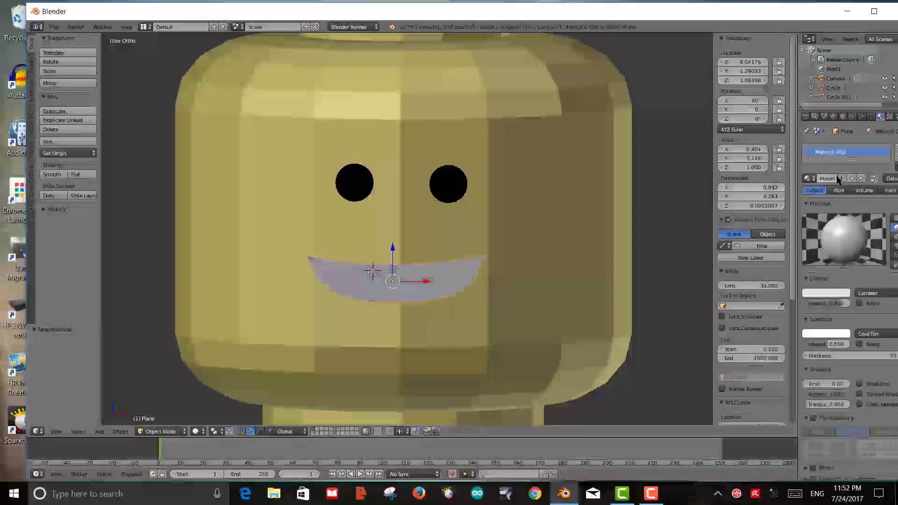
click(817, 293)
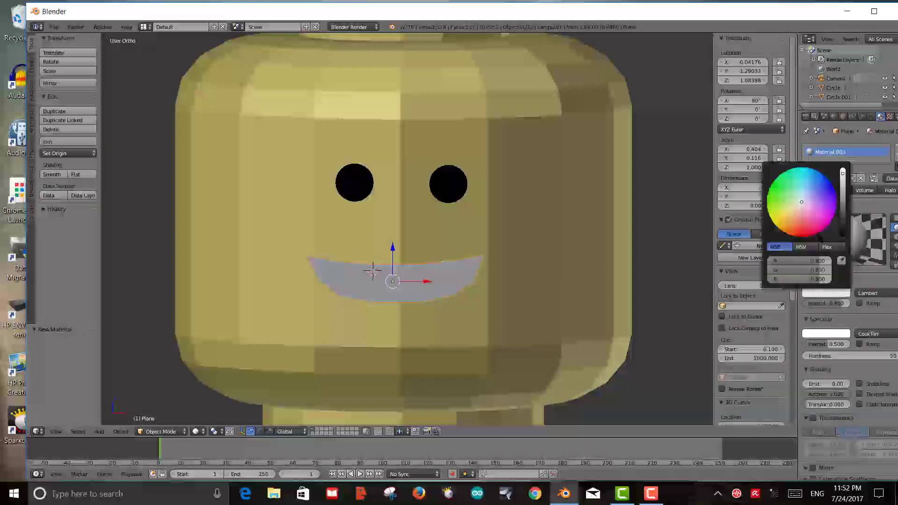
click(842, 182)
drag(842, 182, 842, 236)
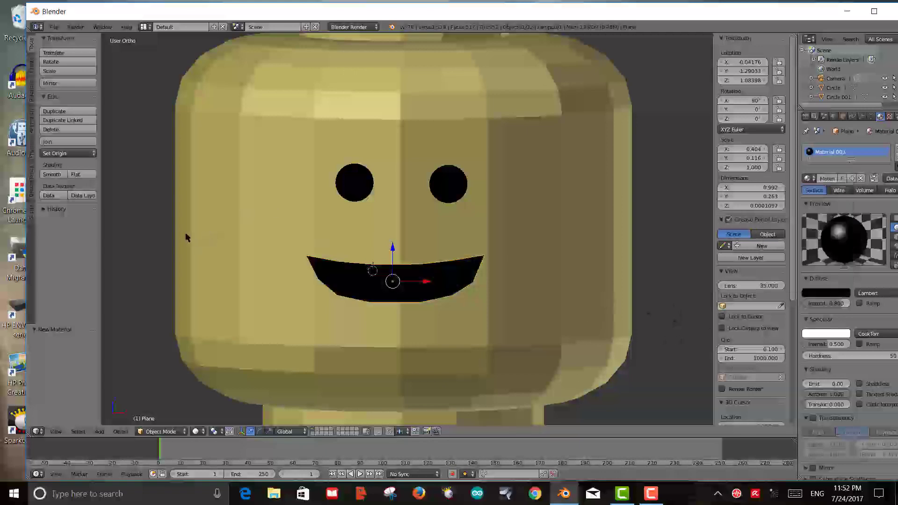
Step: Move the 3D cursor off the head and briefly inspect the black mouth in Edit Mode
click(156, 228)
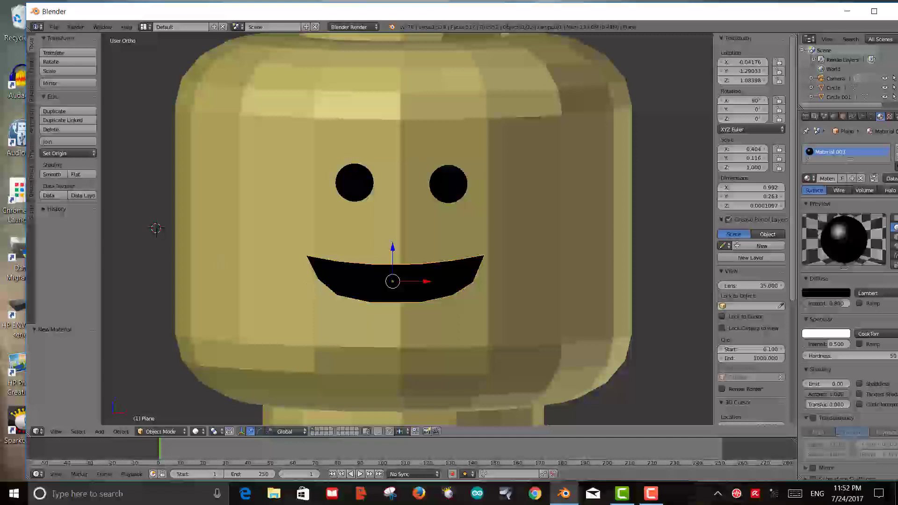
key(Tab)
key(Tab)
key(Tab)
key(Tab)
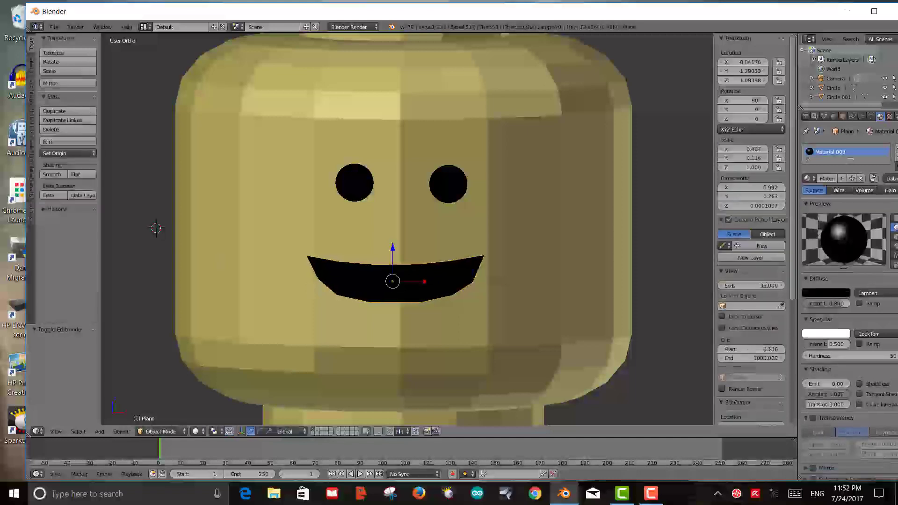
scroll(498, 222, up, 1)
scroll(498, 222, down, 2)
scroll(499, 222, up, 3)
scroll(500, 225, down, 2)
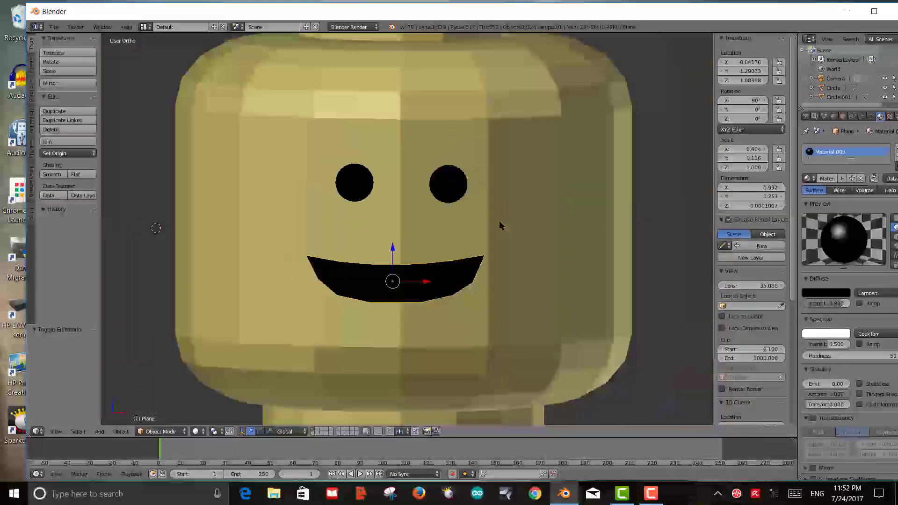
scroll(499, 226, down, 2)
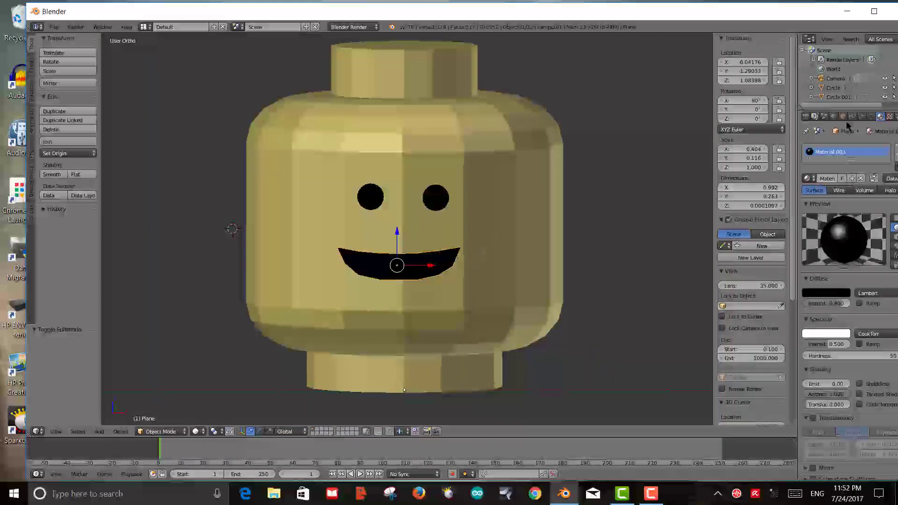
Step: Add a Basis shape key to the mouth and rename it BasicMouth
click(870, 117)
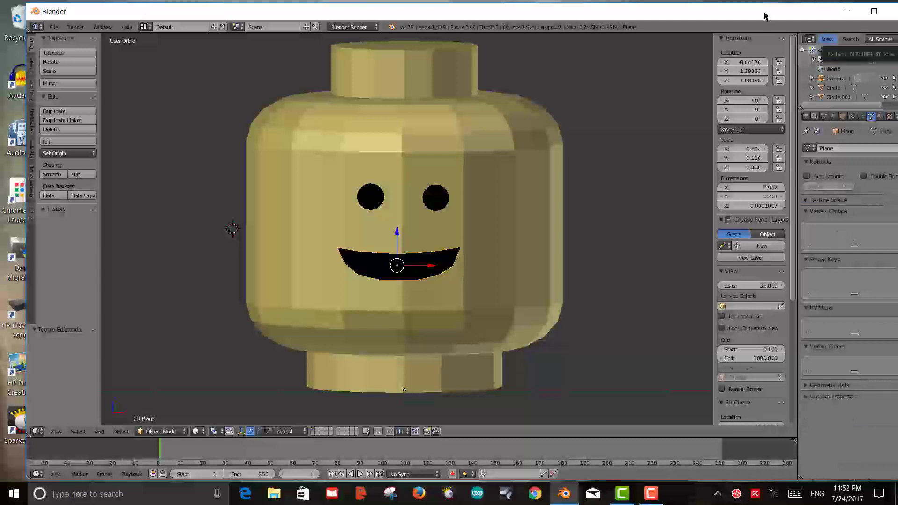
drag(764, 16, 743, 15)
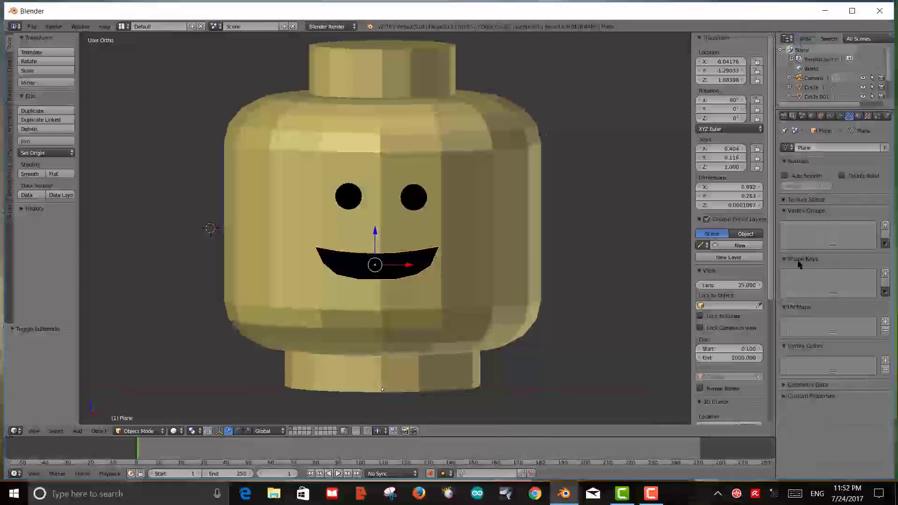
click(885, 273)
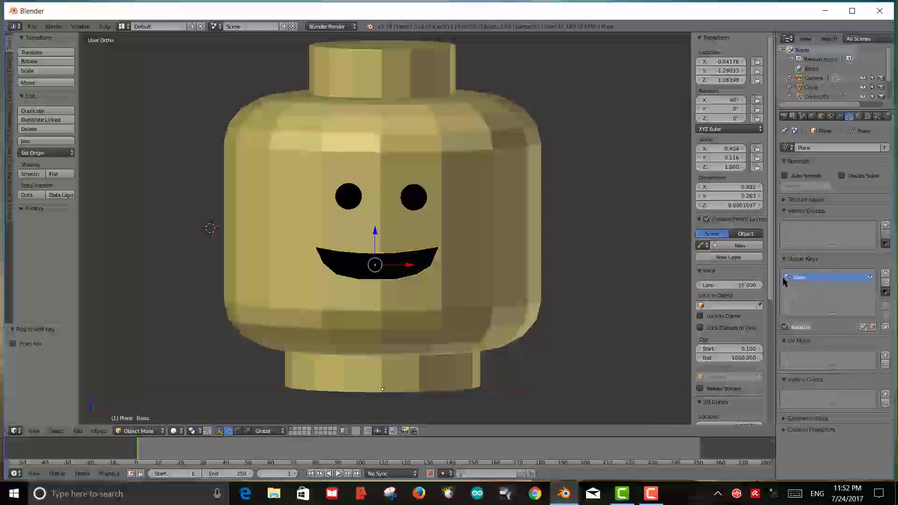
double_click(802, 277)
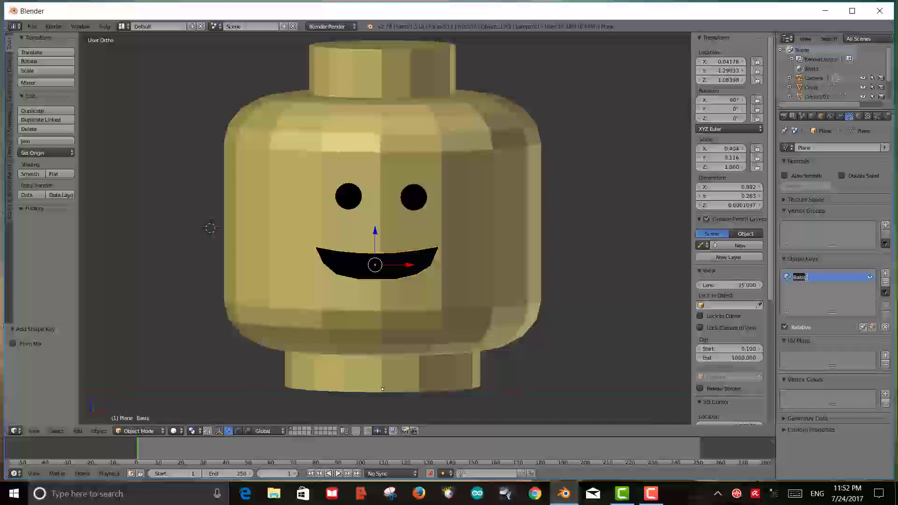
key(Return)
text(BasicMouth)
key(Return)
Step: Add a second shape key and start renaming Key 1
click(884, 274)
double_click(803, 288)
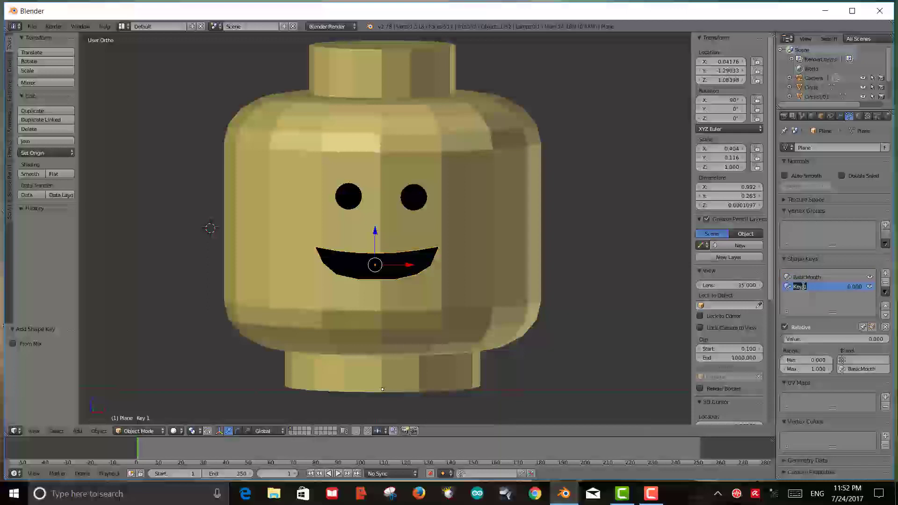
text(S)
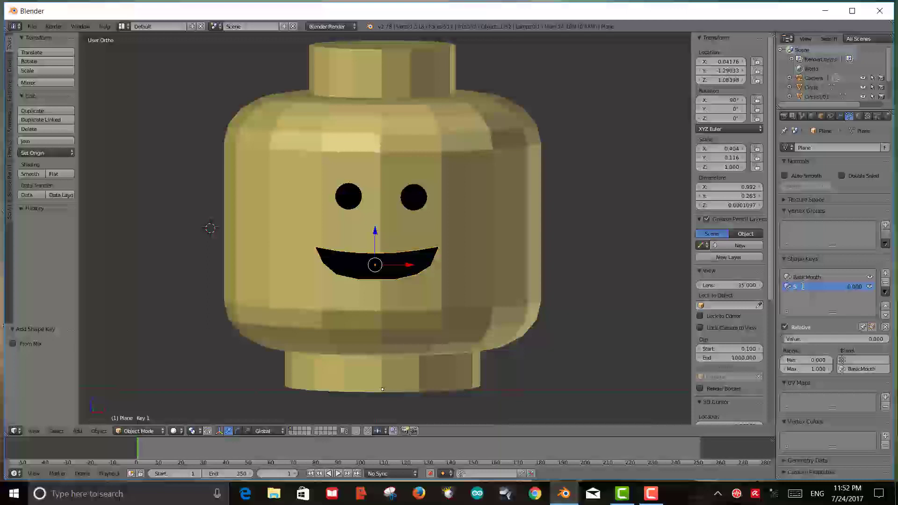
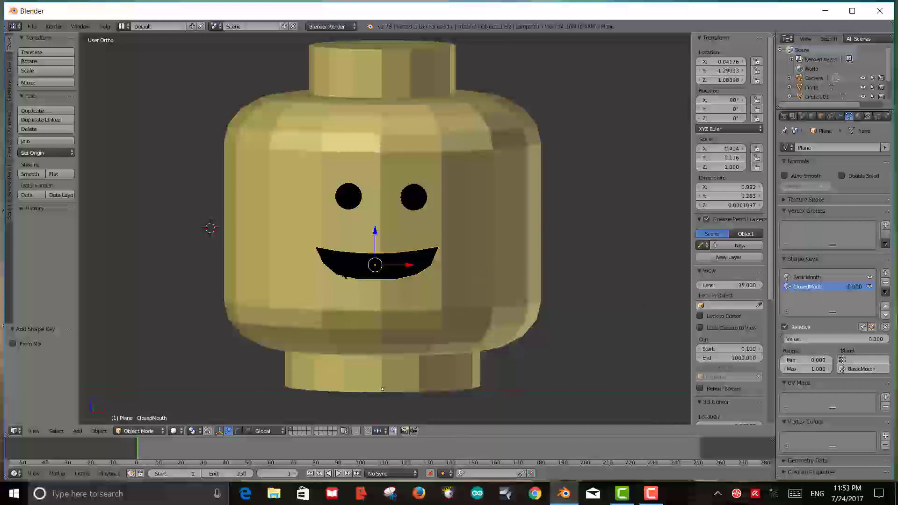
Step: Scale all the mouth vertices flat along Z into a thin line for the ClosedMouth key
key(Tab)
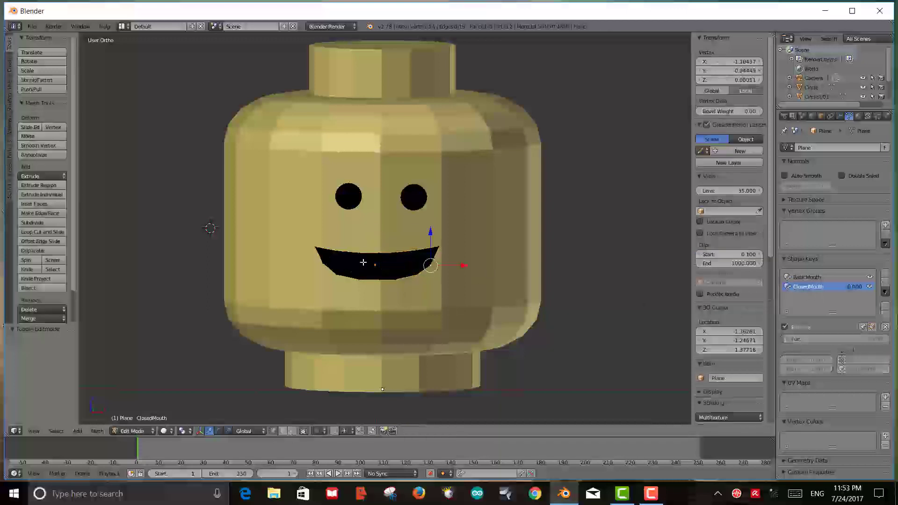
key(a)
key(a)
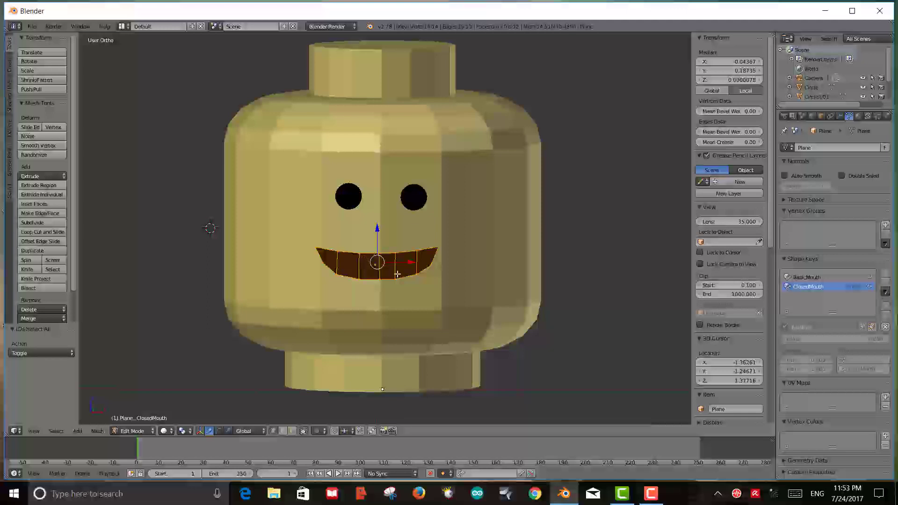
key(s)
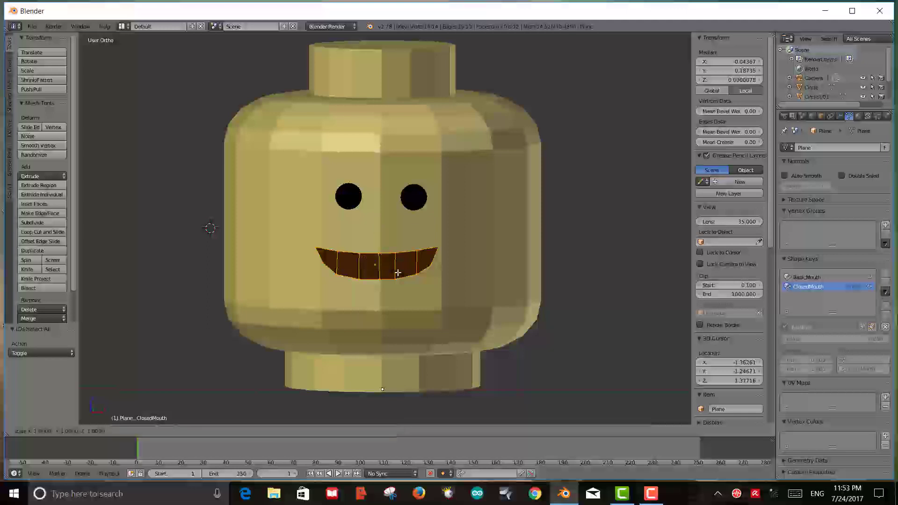
key(z)
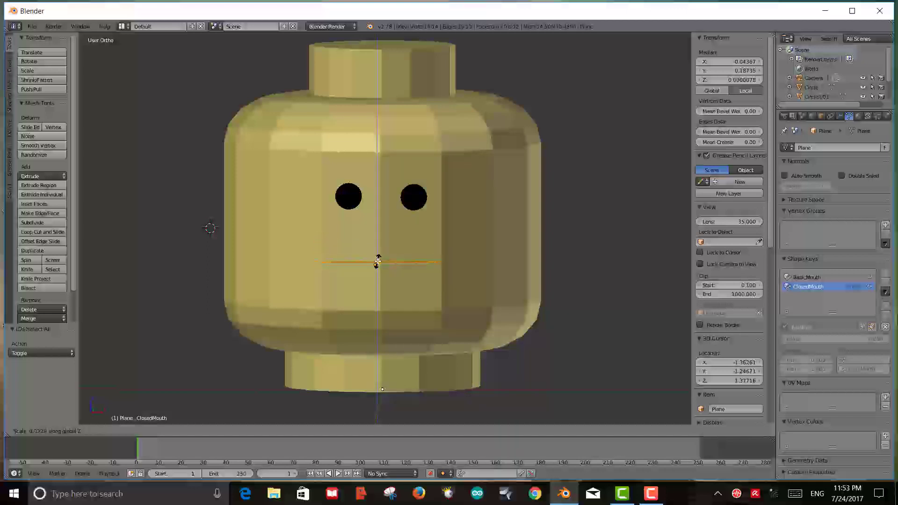
click(377, 261)
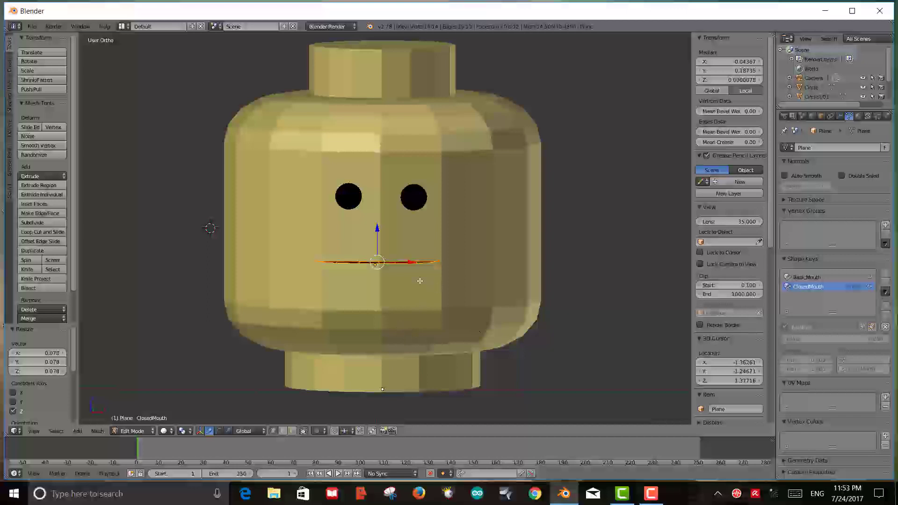
key(Tab)
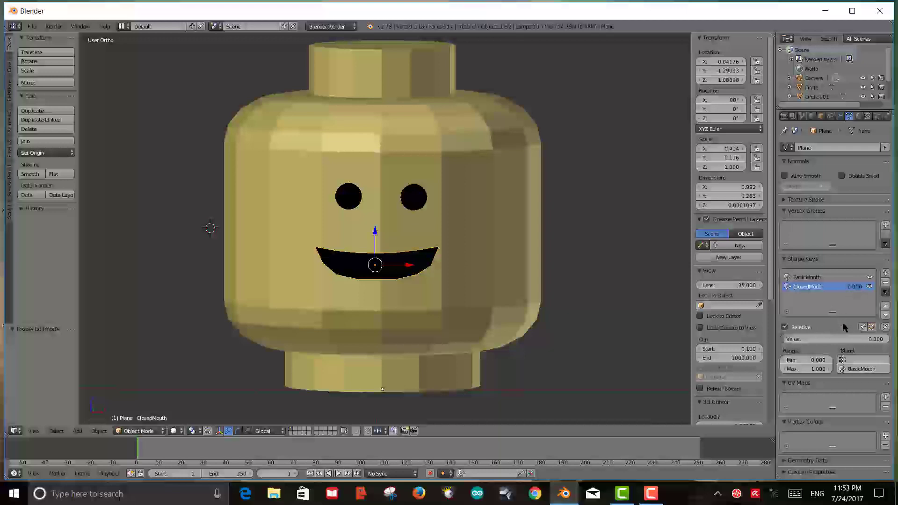
Step: Preview the ClosedMouth slider, then enlarge the timeline and split it into two areas
drag(836, 341, 786, 338)
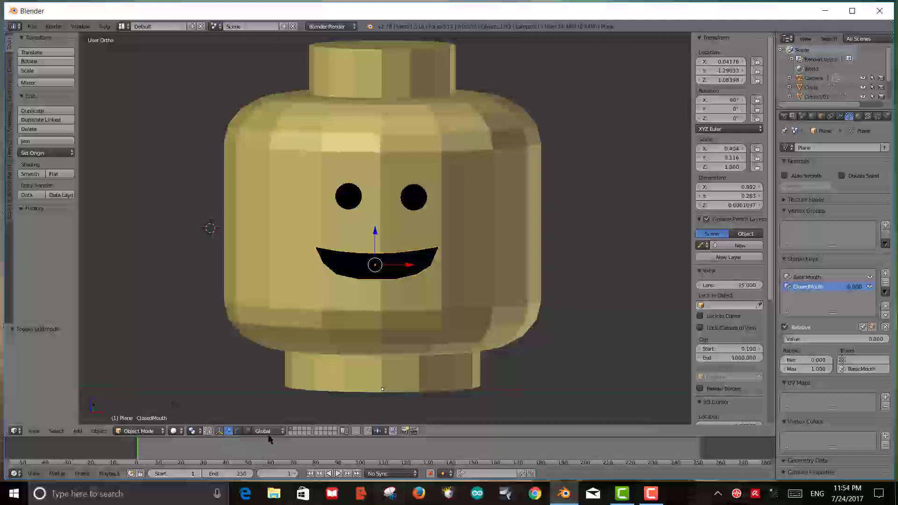
drag(269, 437, 275, 341)
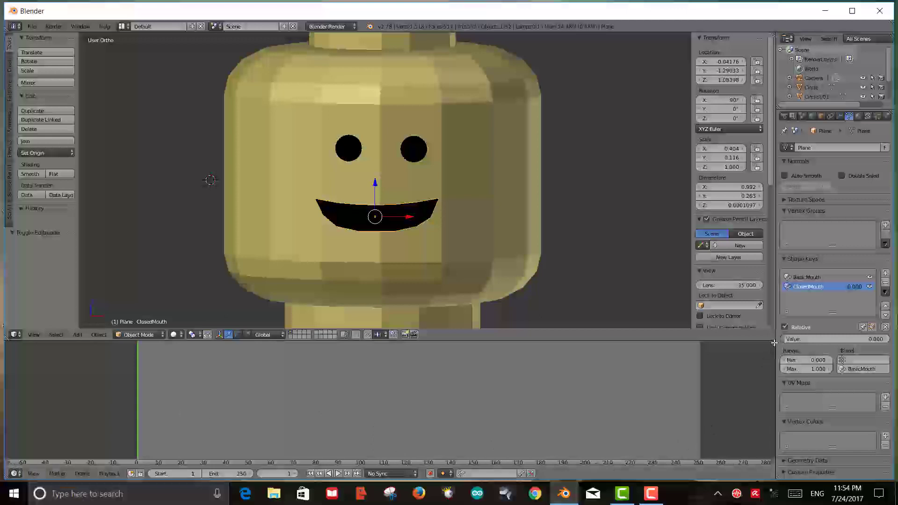
drag(774, 343, 746, 417)
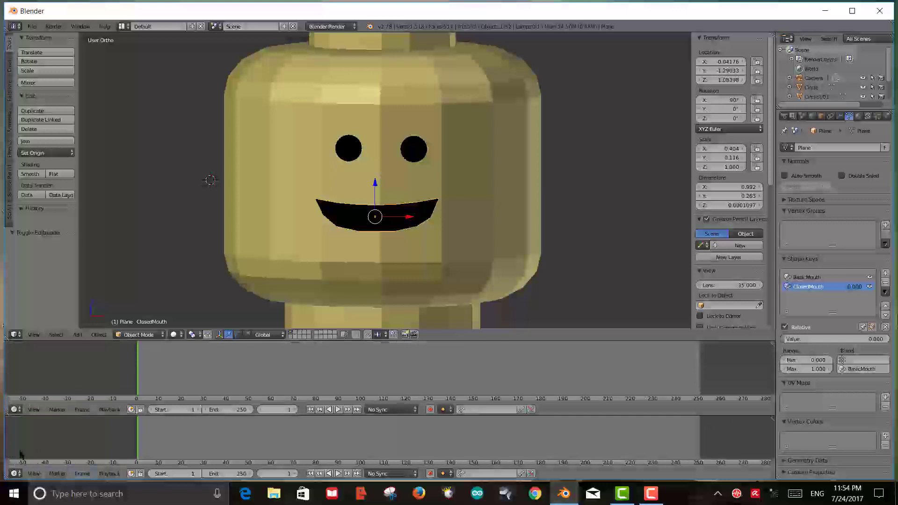
Step: Turn the new lower area into a Dope Sheet and set the current frame to 0
click(15, 473)
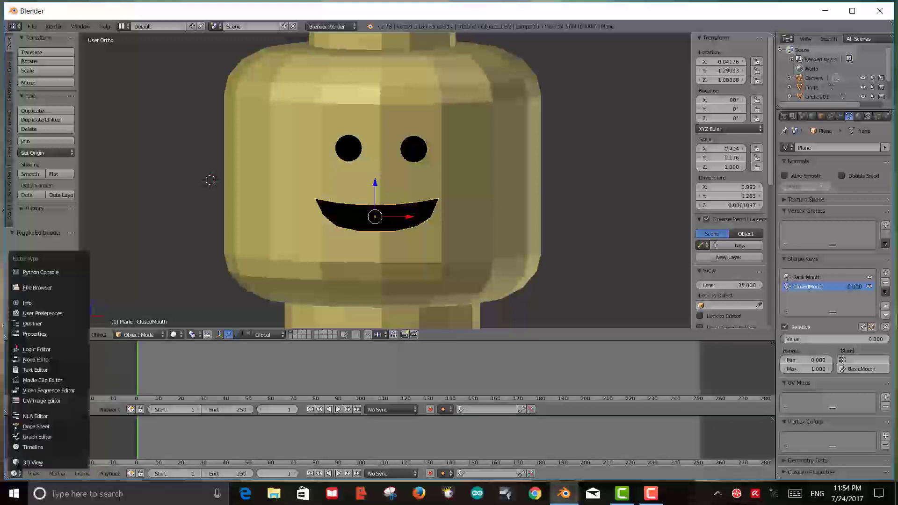
click(33, 426)
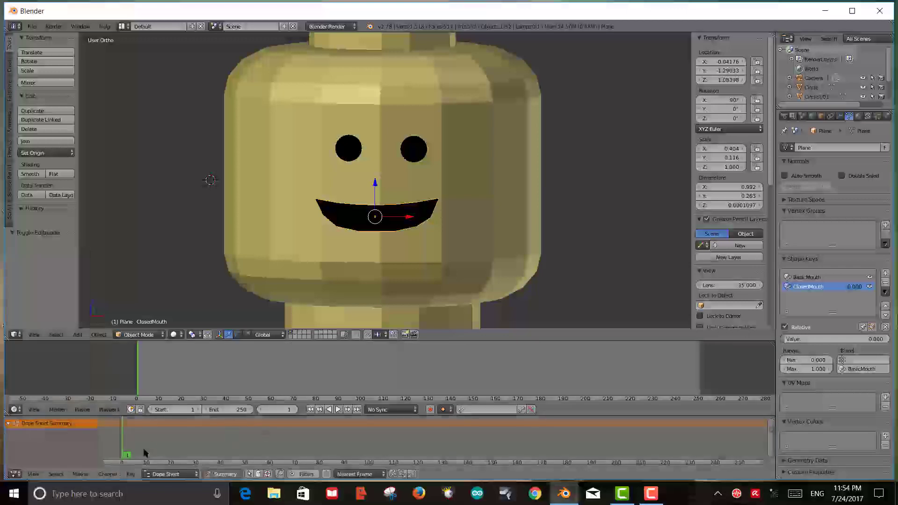
click(121, 450)
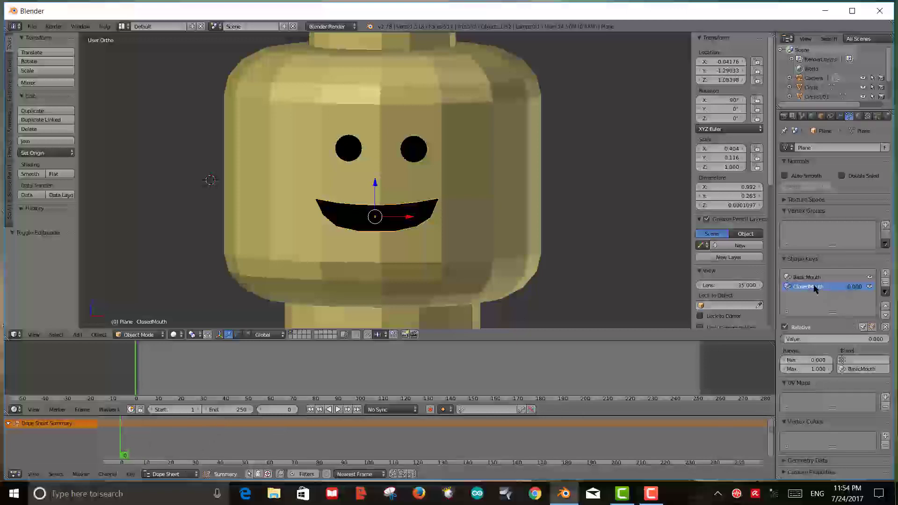
Step: Keyframe ClosedMouth at 1.000 on frame 0 and play back to check it
drag(822, 338, 883, 339)
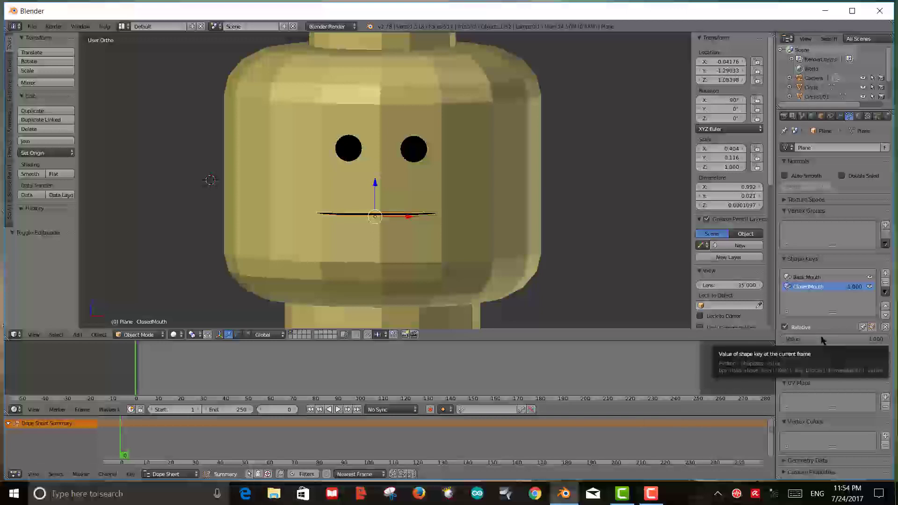
key(i)
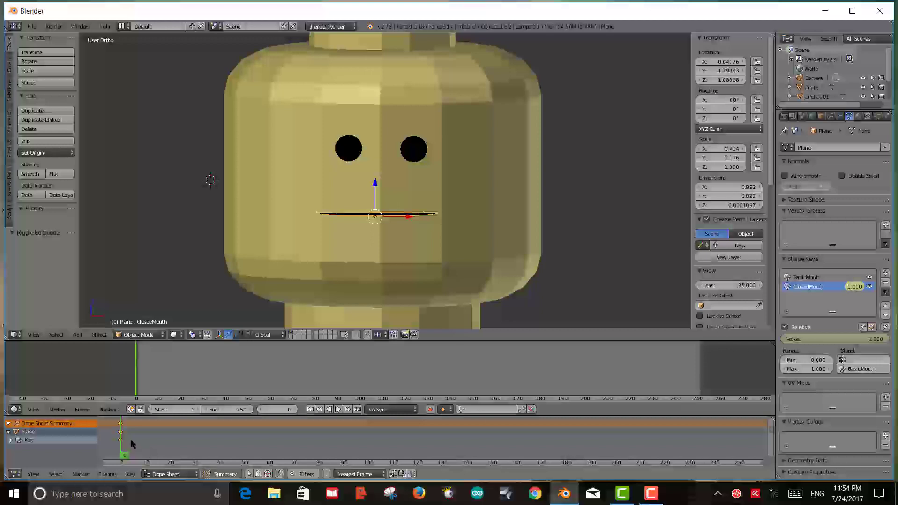
key(alt+a)
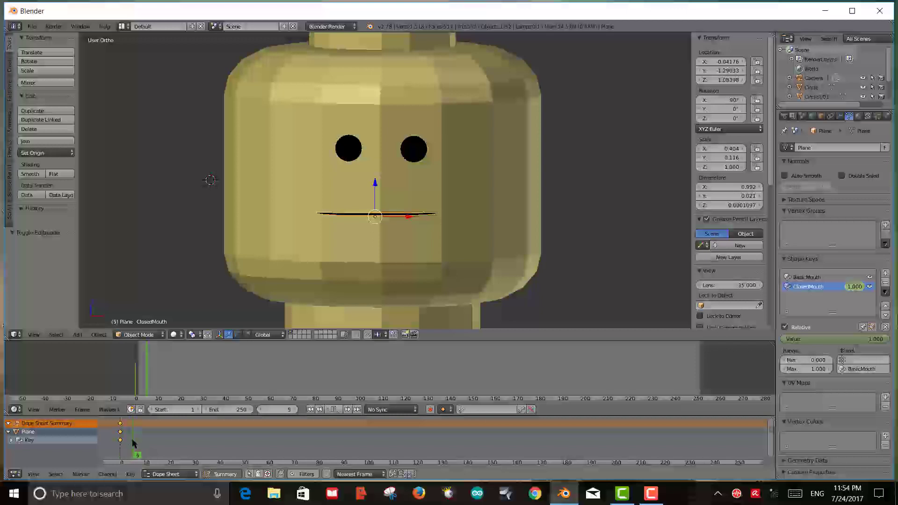
drag(133, 443, 159, 447)
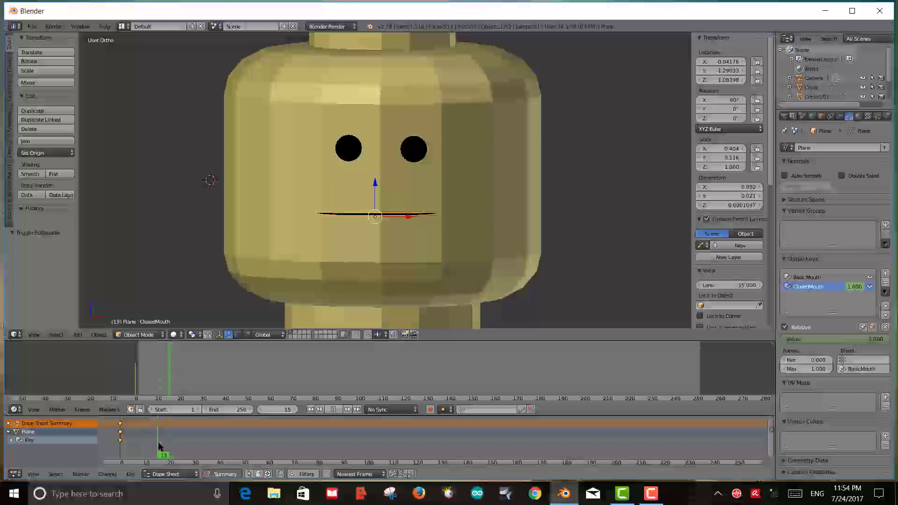
key(alt+a)
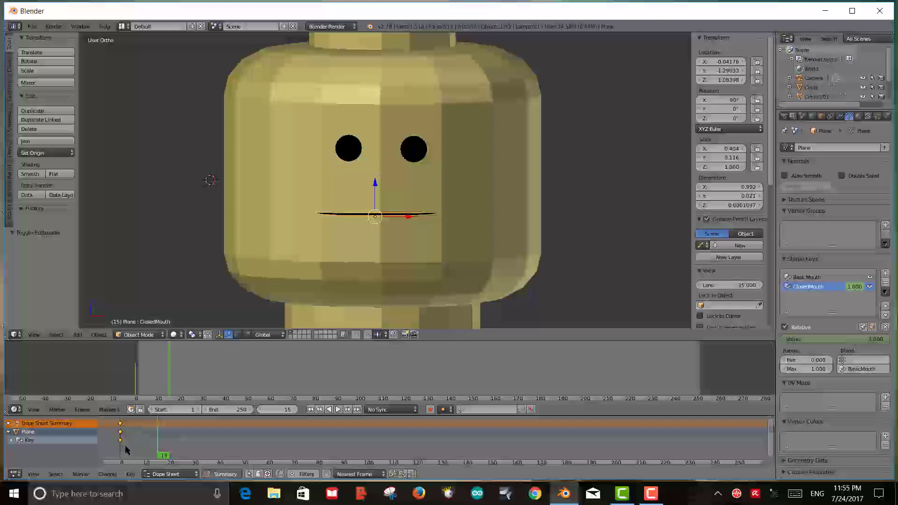
click(124, 424)
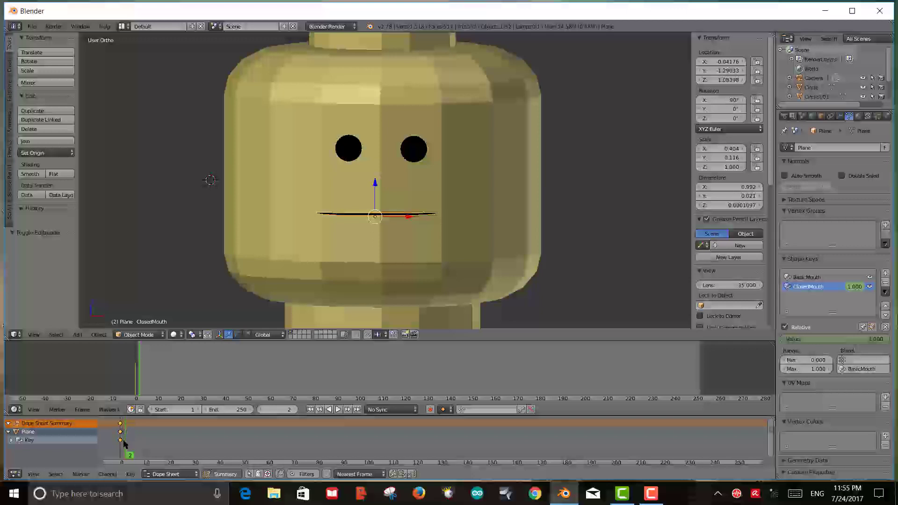
key(a)
key(a)
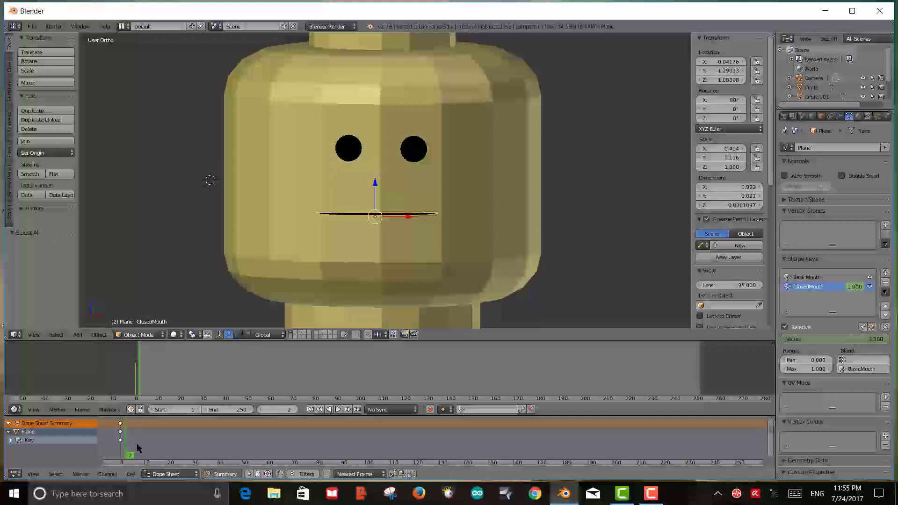
Step: Duplicate the frame-0 closed-mouth keys to frame 14 to hold the mouth closed
key(a)
key(shift+d)
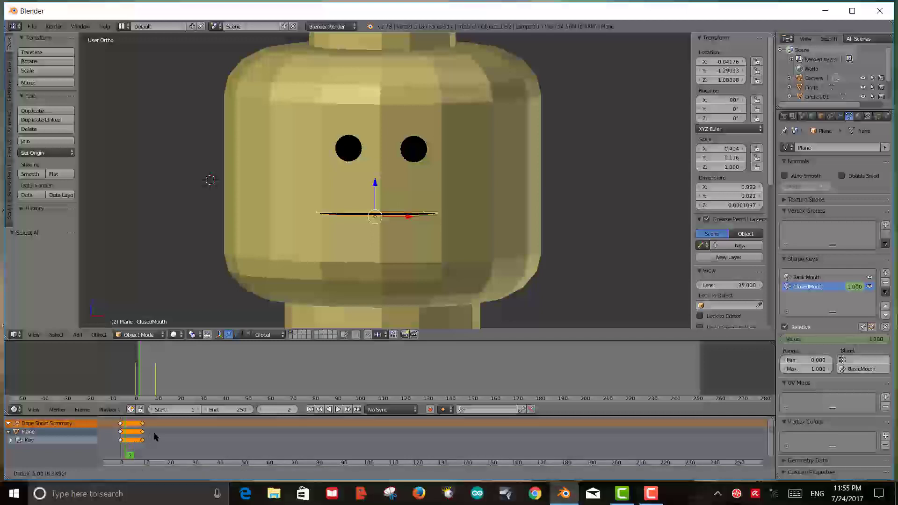
click(162, 437)
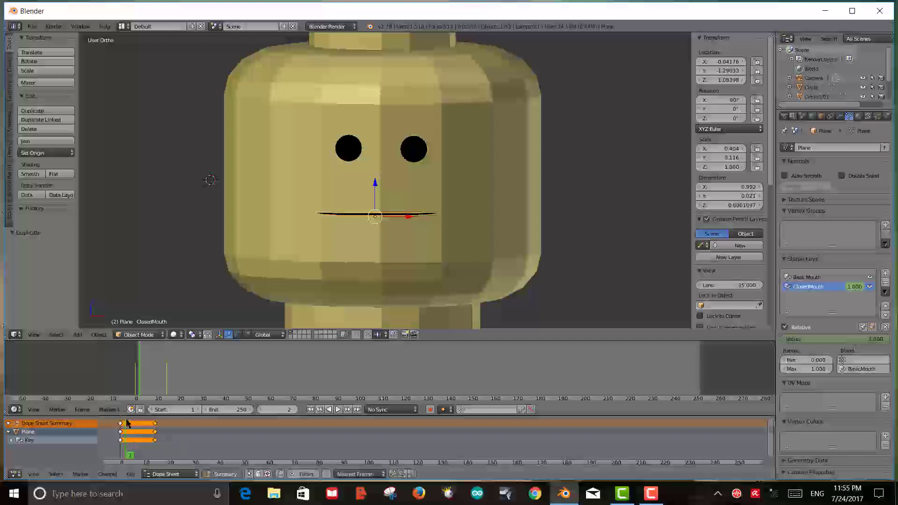
key(alt+a)
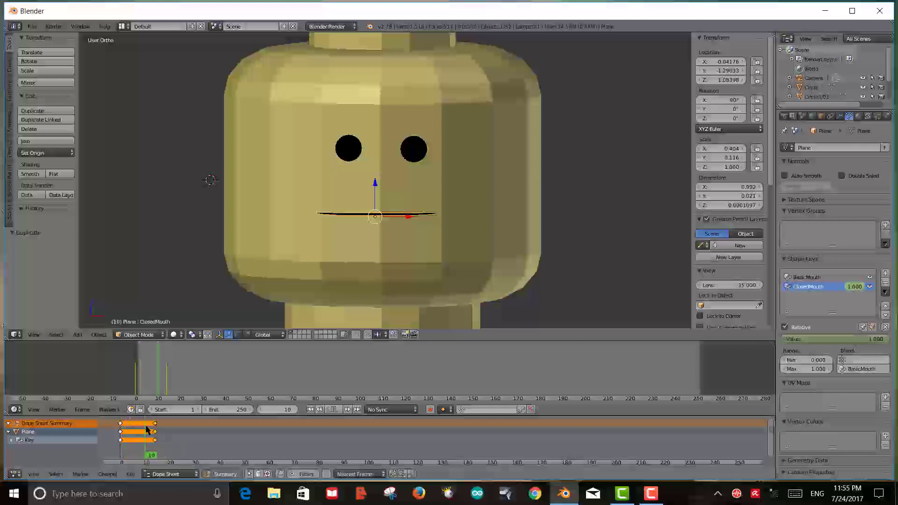
click(156, 425)
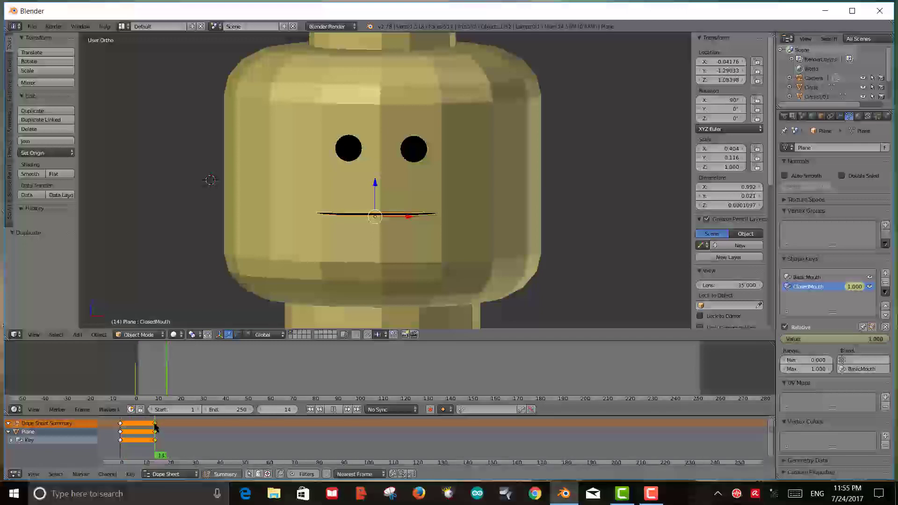
Step: On frame 15, keyframe ClosedMouth at 0.000 to reopen the smile, then play back
drag(155, 425, 159, 426)
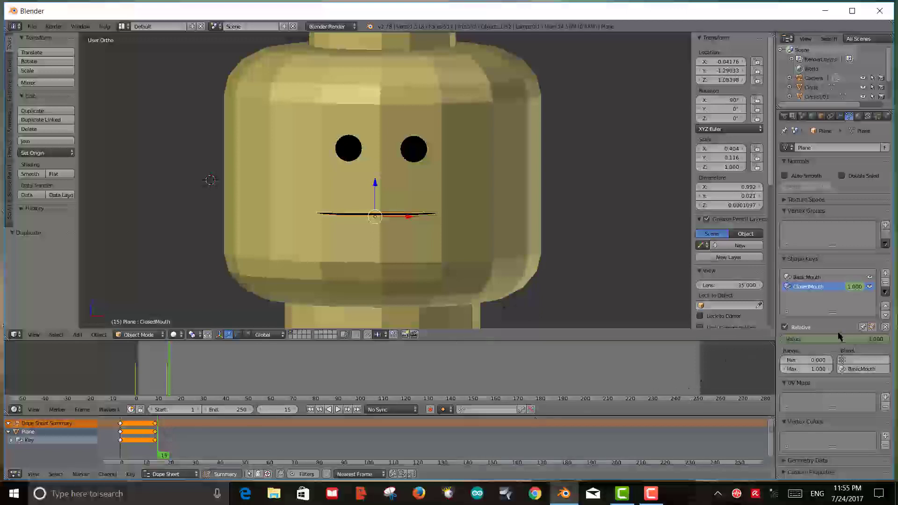
drag(862, 338, 786, 338)
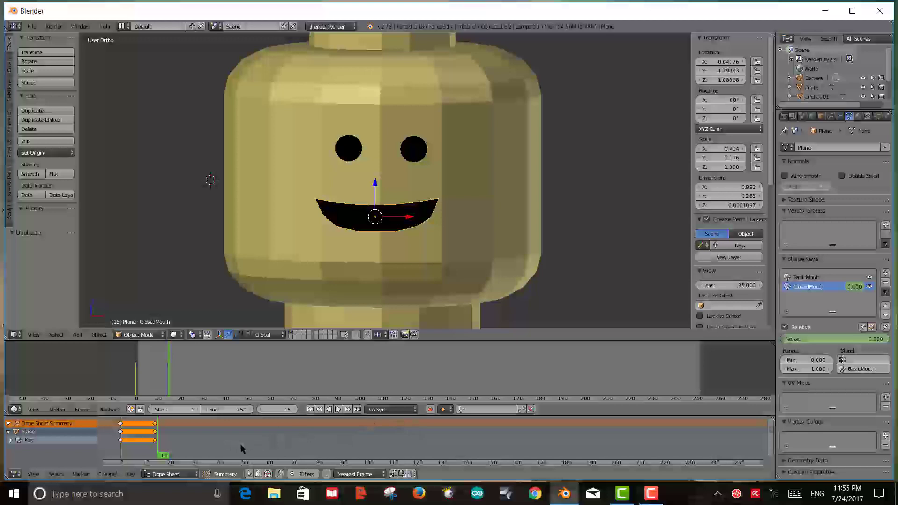
key(i)
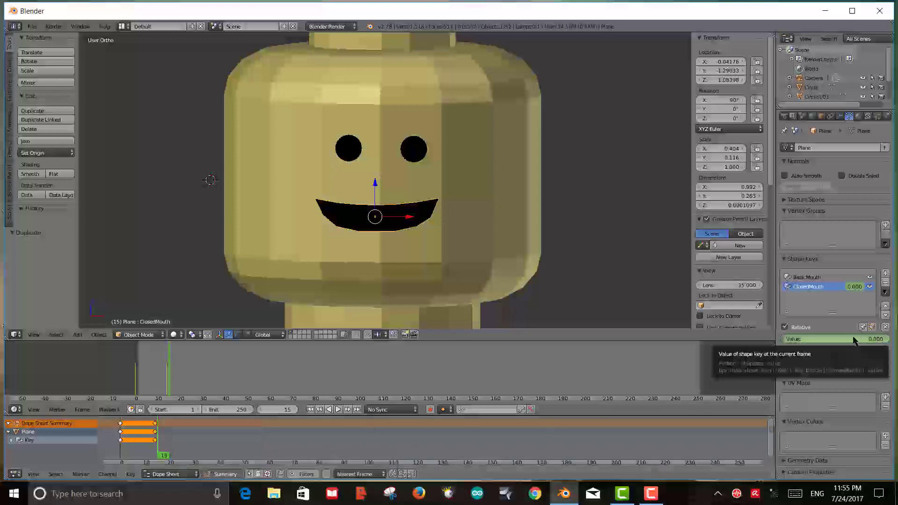
key(i)
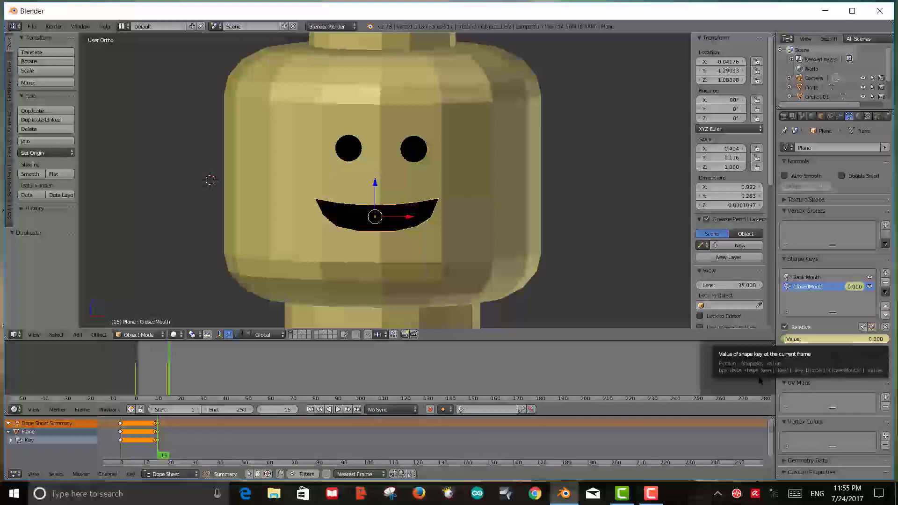
key(alt+a)
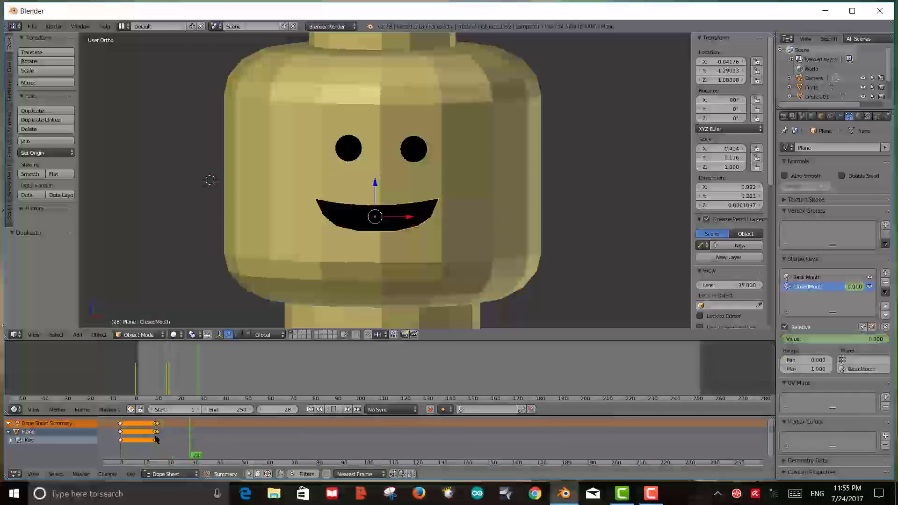
drag(156, 439, 182, 436)
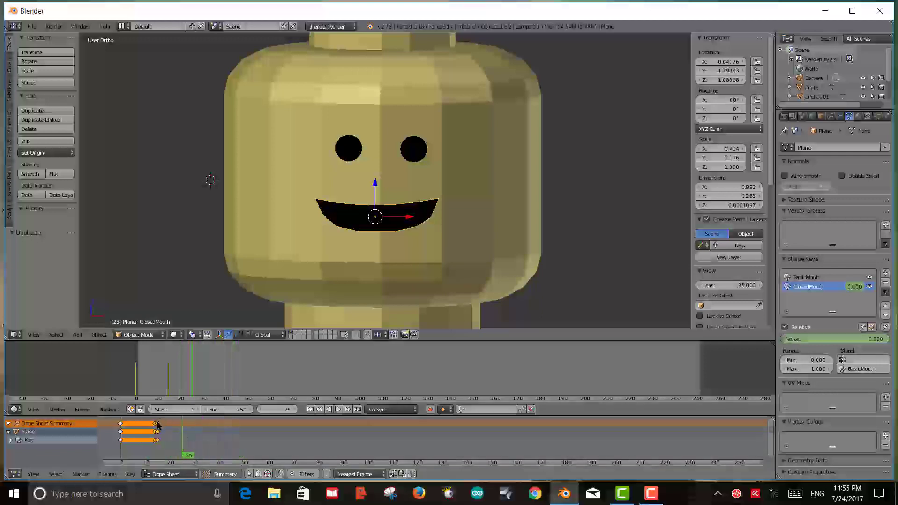
Step: Duplicate all the mouth keyframes to a later spot and play back to check
key(a)
key(a)
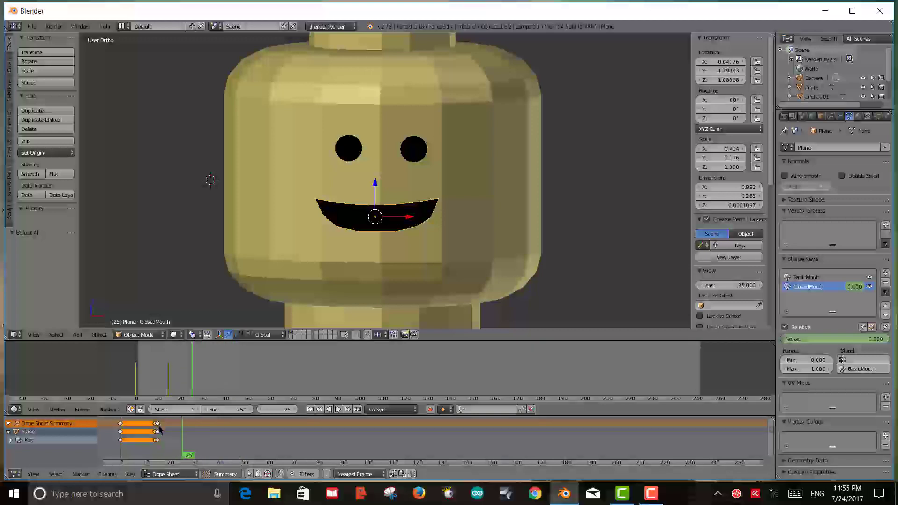
key(a)
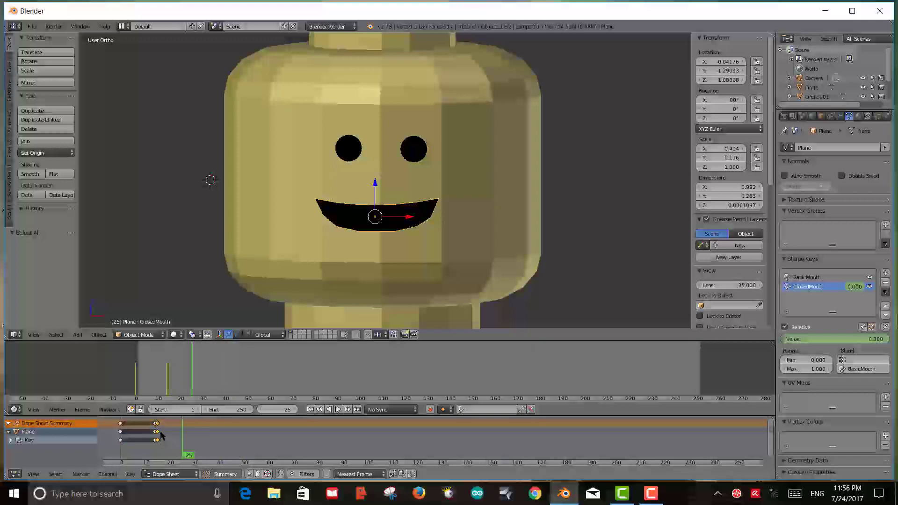
key(a)
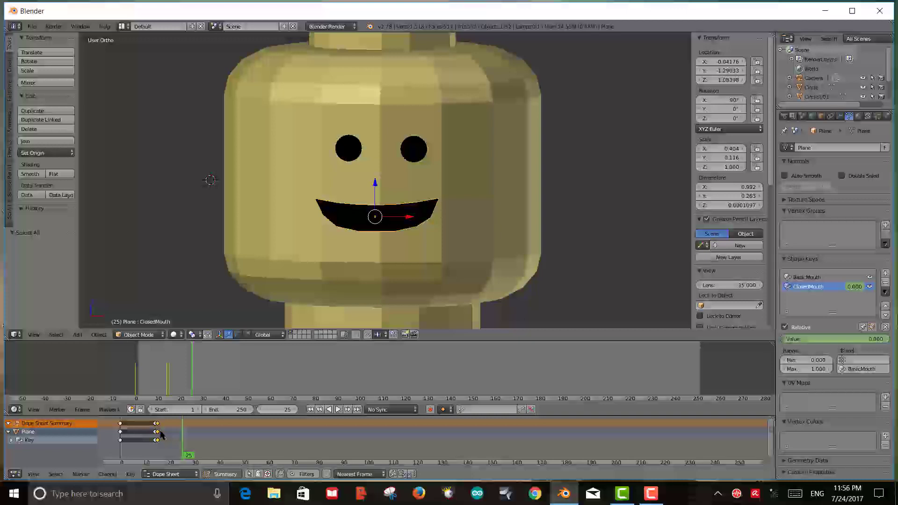
key(shift+d)
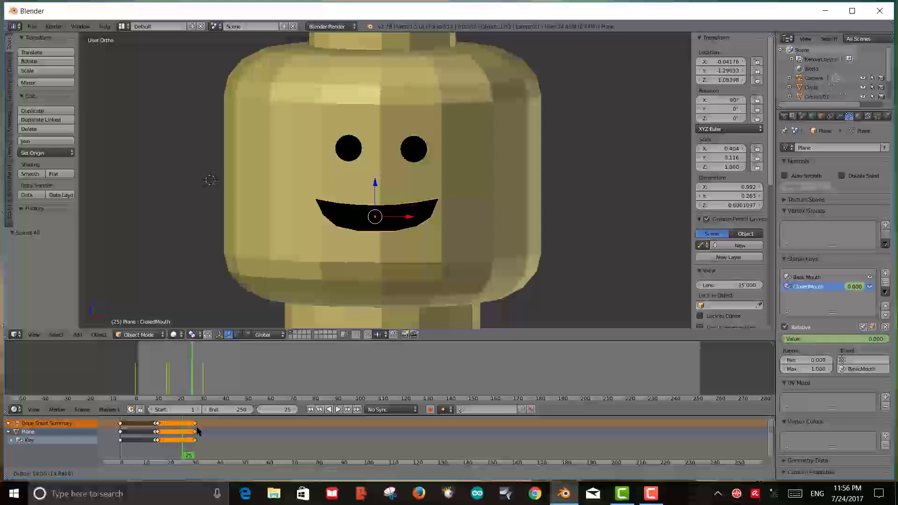
click(197, 431)
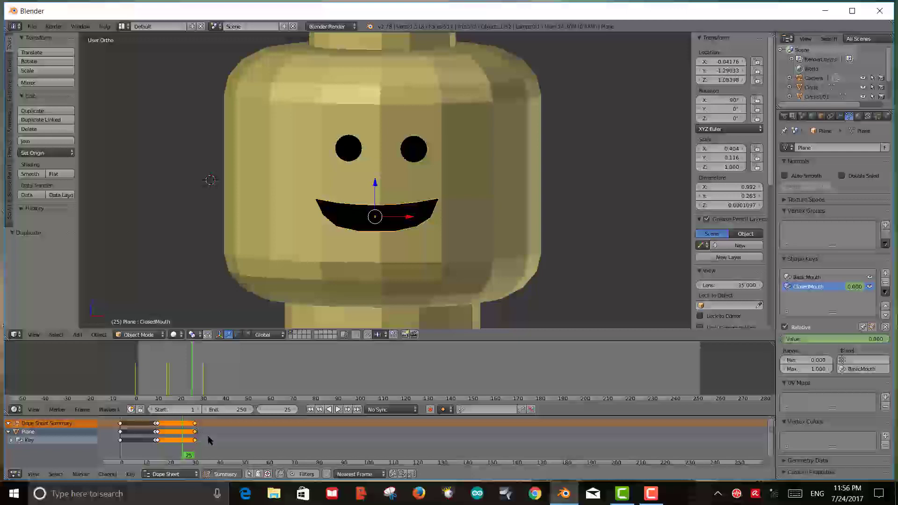
key(alt+a)
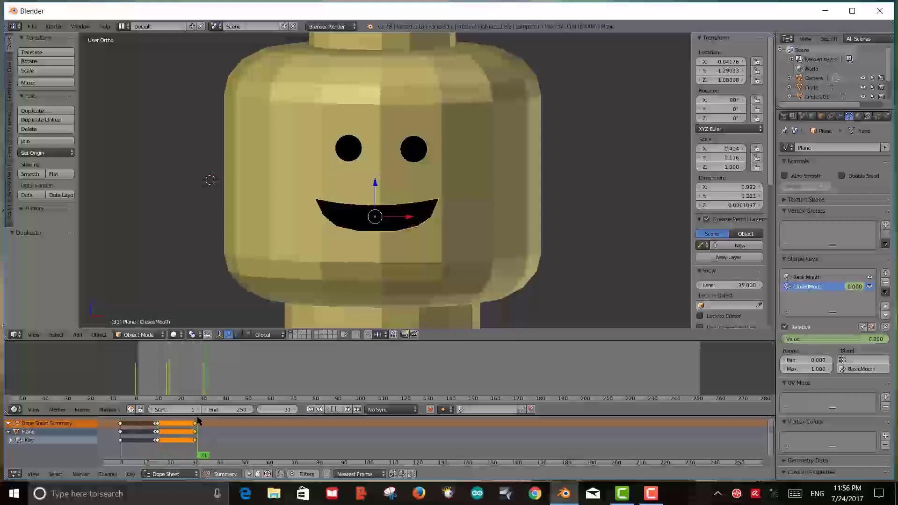
key(alt+a)
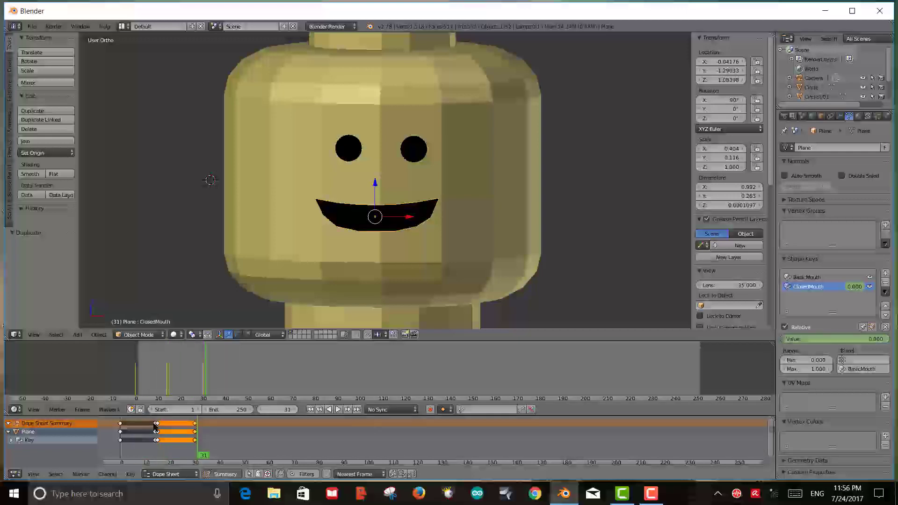
Step: Copy the frame 0–15 mouth keys to around frame 32 and step through them
key(a)
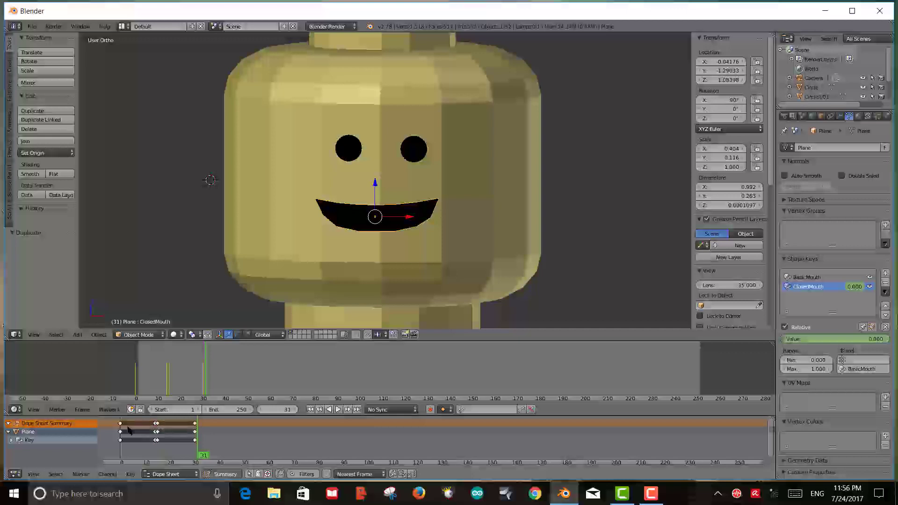
click(121, 428)
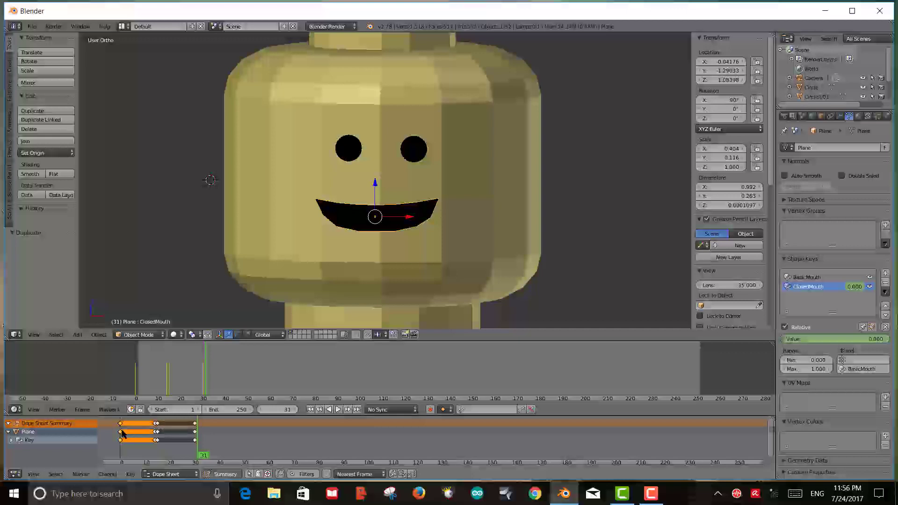
key(shift+d)
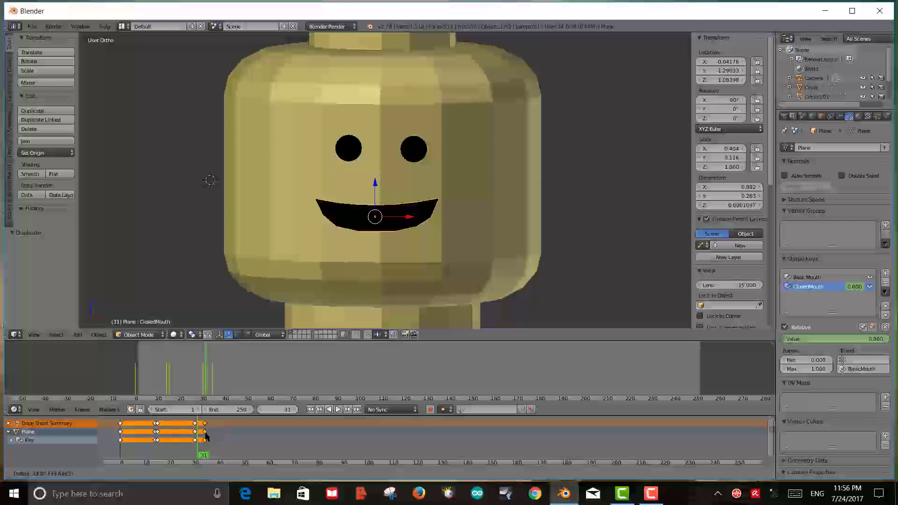
click(204, 436)
key(alt+a)
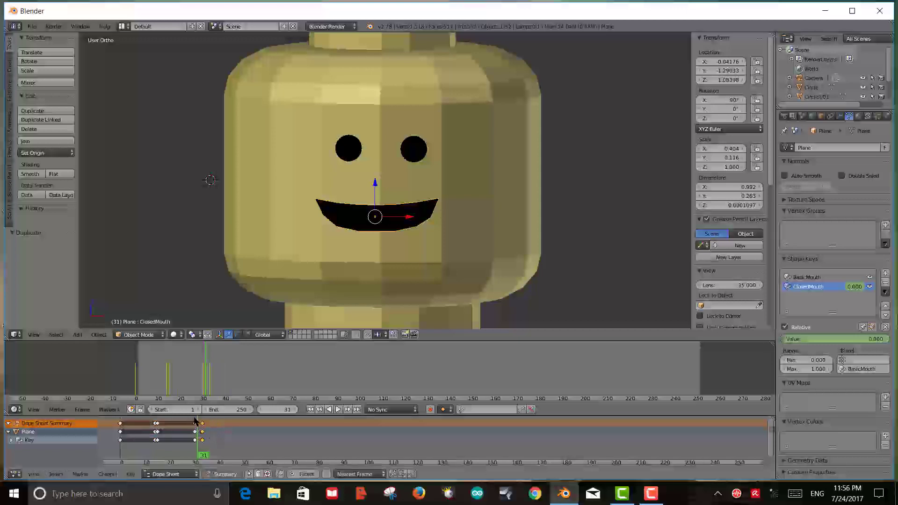
mouse_move(209, 453)
mouse_down()
mouse_move(166, 451)
mouse_move(220, 451)
mouse_move(141, 451)
mouse_move(212, 452)
mouse_up()
Step: Copy the frame-33 keys to around frame 45 and slide an earlier set 19 frames later
key(shift+d)
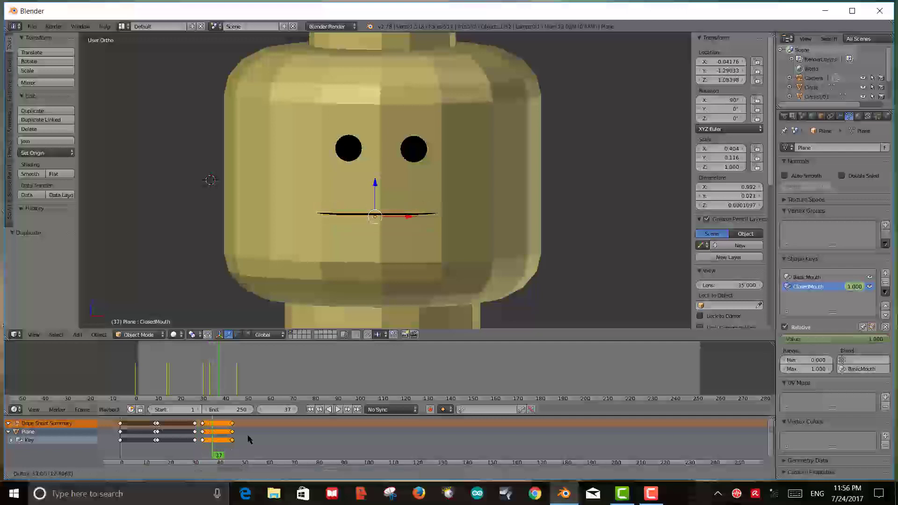
click(247, 434)
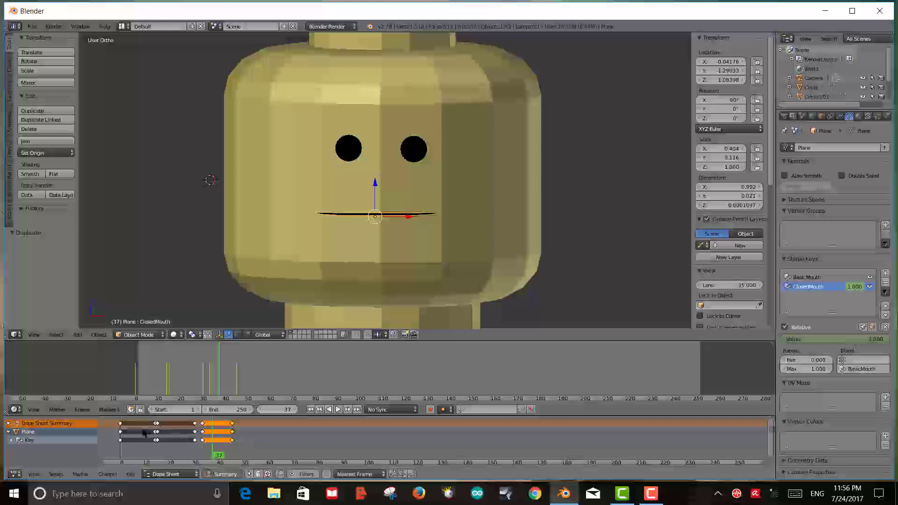
drag(140, 432, 243, 440)
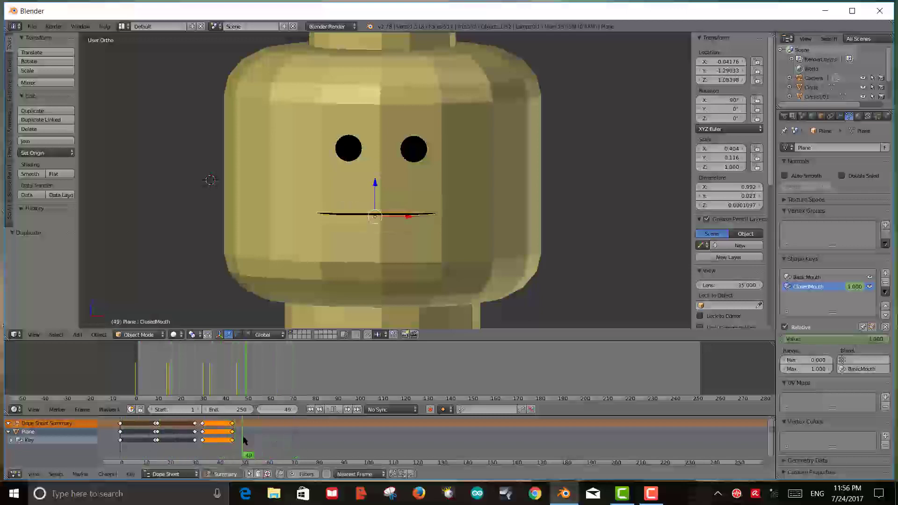
right_click(194, 425)
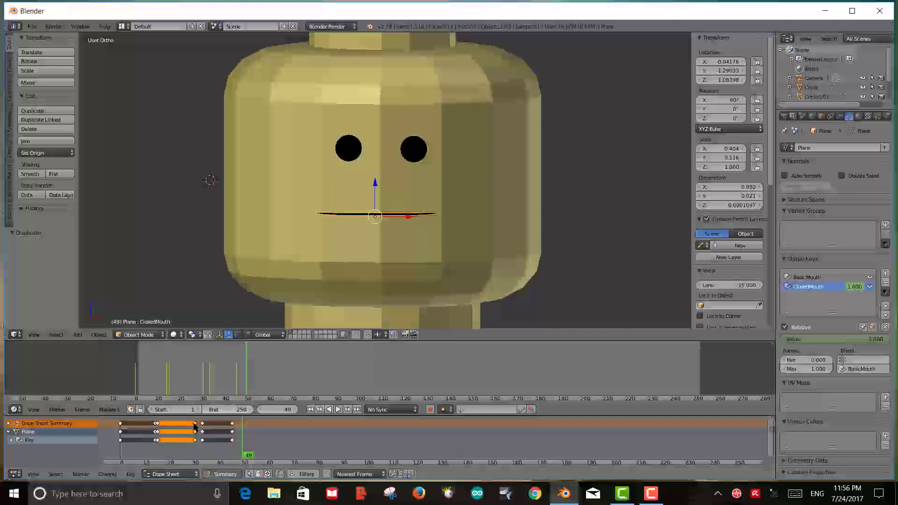
key(g)
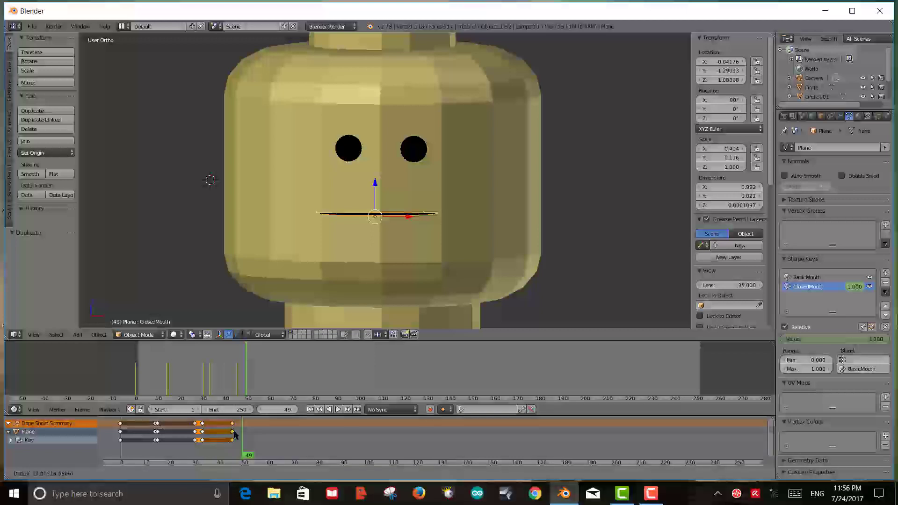
click(243, 433)
Step: Copy the frame-50 keys to around frame 61 and scrub through to watch the mouth
right_click(246, 438)
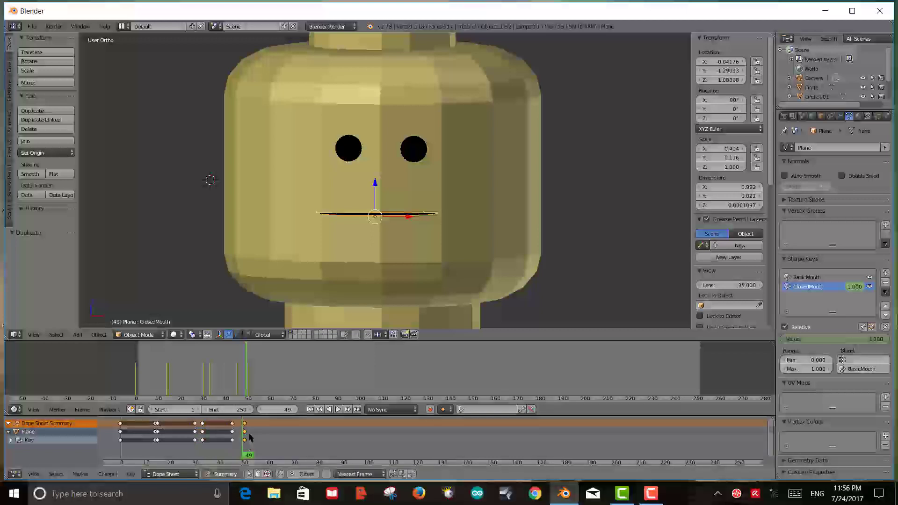
key(shift+d)
click(274, 437)
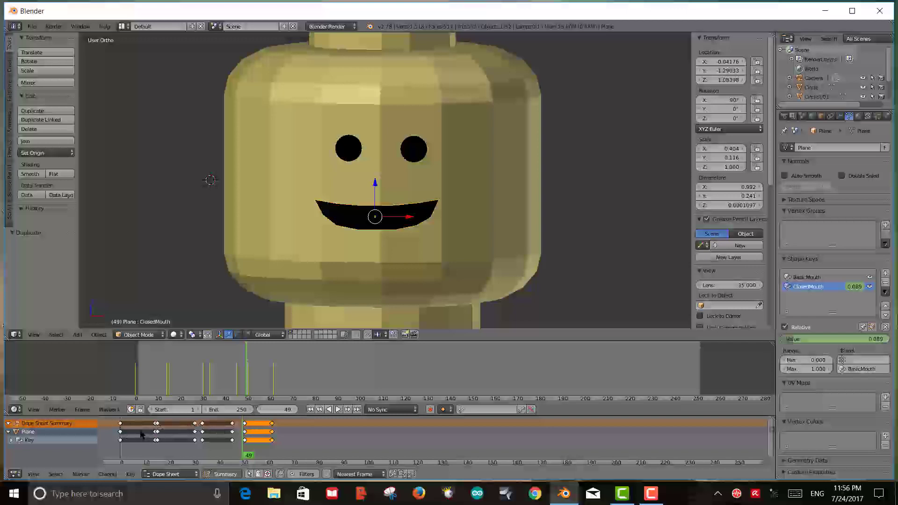
drag(144, 362, 114, 371)
drag(238, 402, 301, 395)
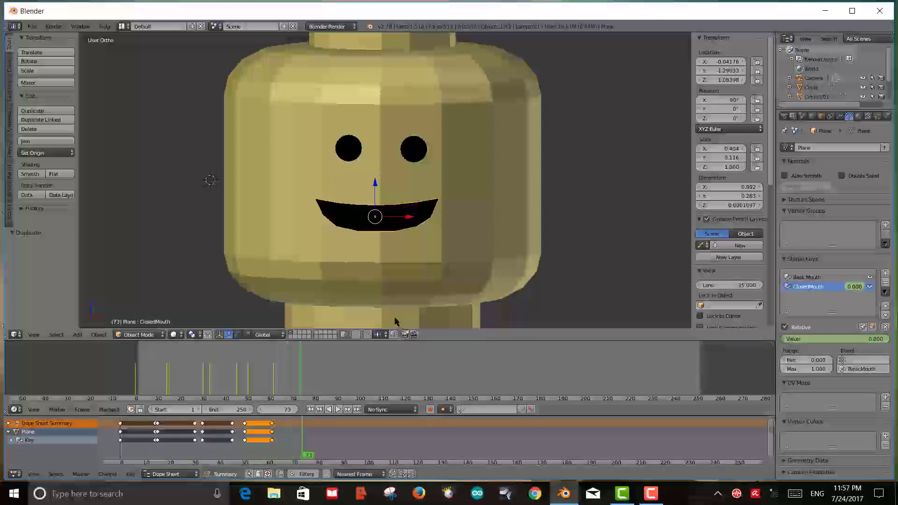
Step: In Save As, enter the file name legoanimation and browse into the LegoTutorial folder
click(31, 26)
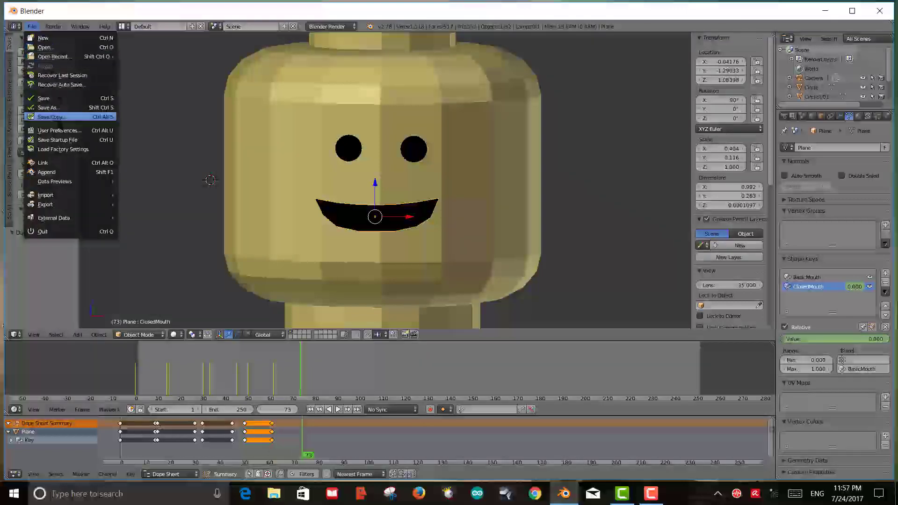
click(60, 109)
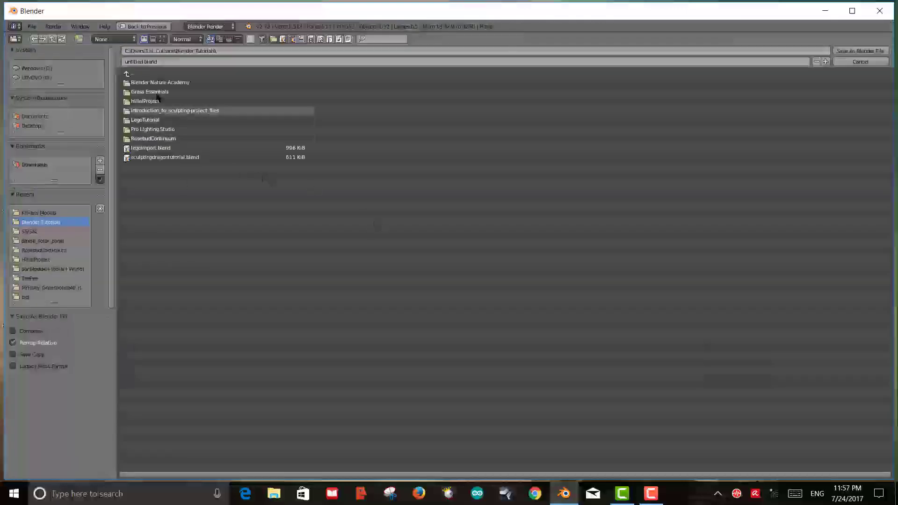
click(135, 62)
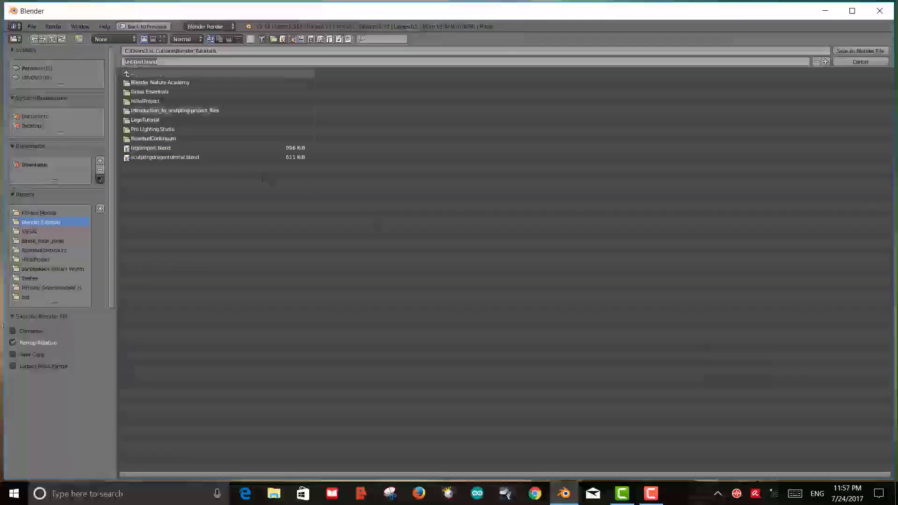
key(BackSpace)
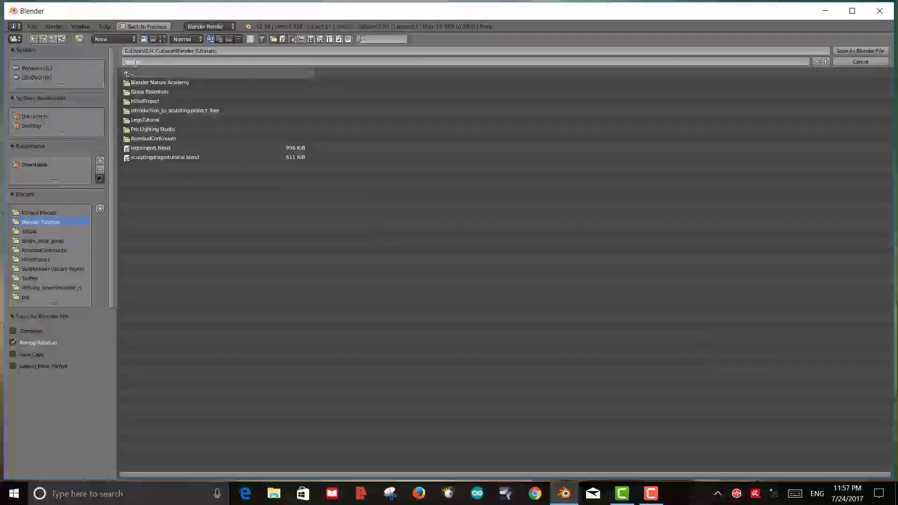
text(legoanimationhead)
key(Return)
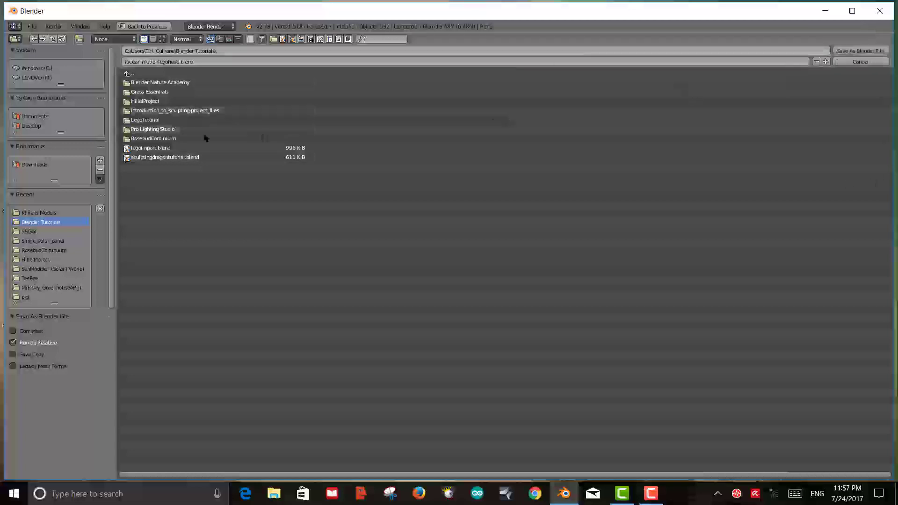
click(140, 121)
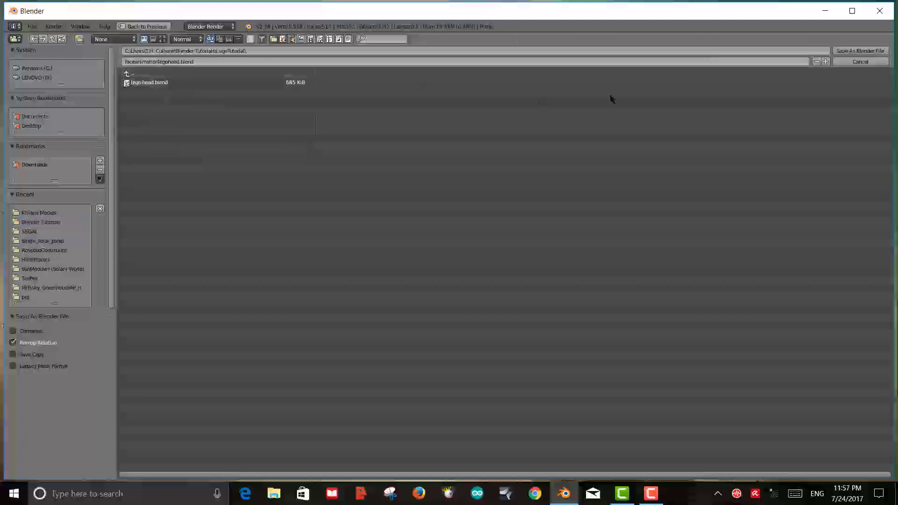
Step: Save as faceanimationlegohead.blend, then add a new mouth shape key named Omouth
click(860, 52)
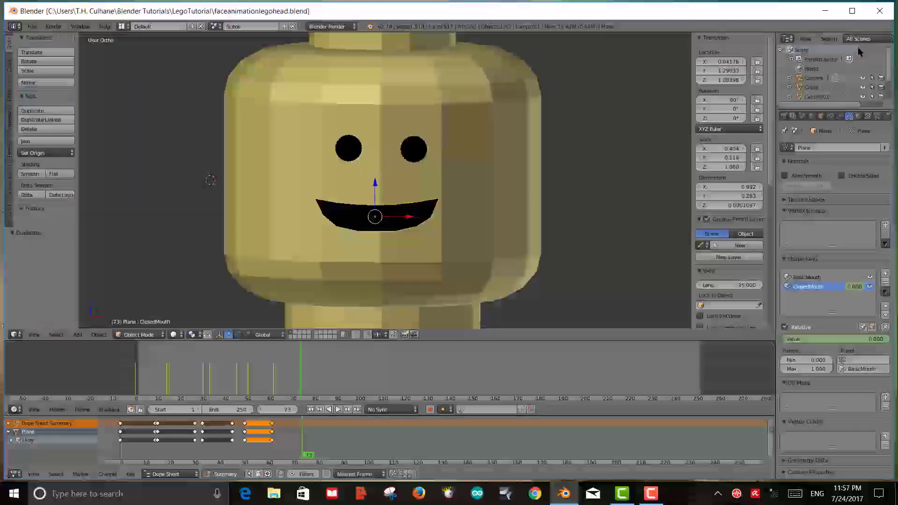
drag(191, 377, 309, 382)
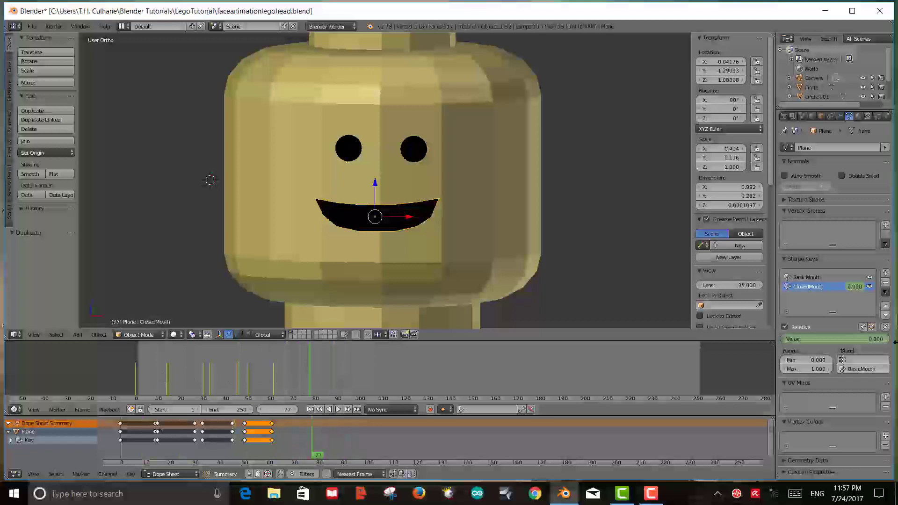
click(884, 273)
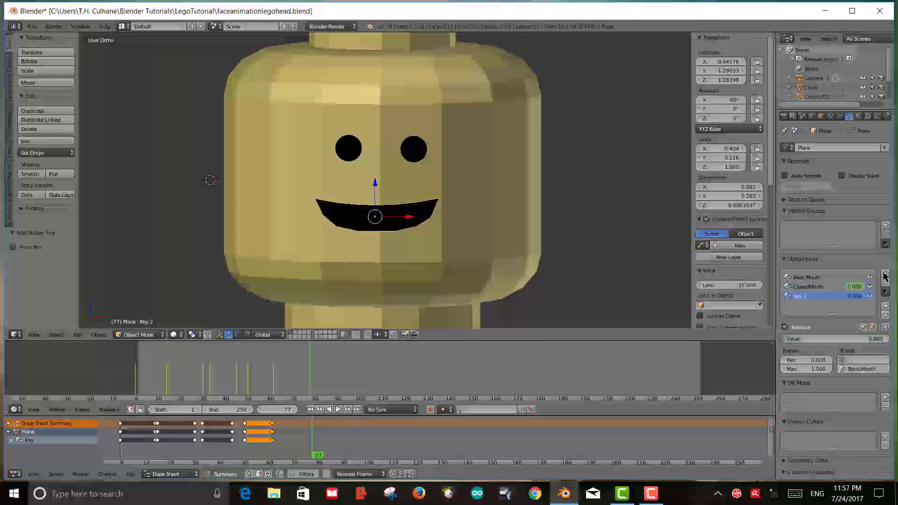
double_click(803, 300)
text(Omouth)
key(Return)
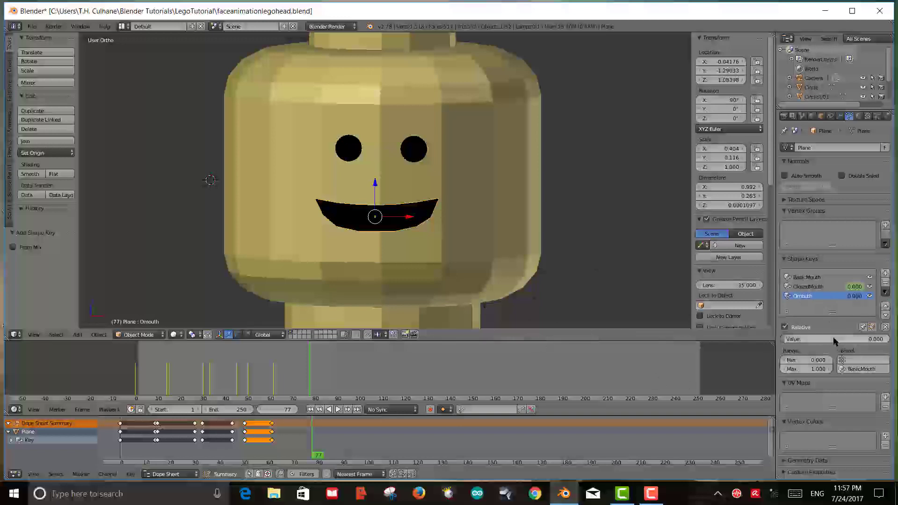
Step: Test the Omouth value slider and enter Edit Mode on the mouth mesh
drag(833, 339, 786, 339)
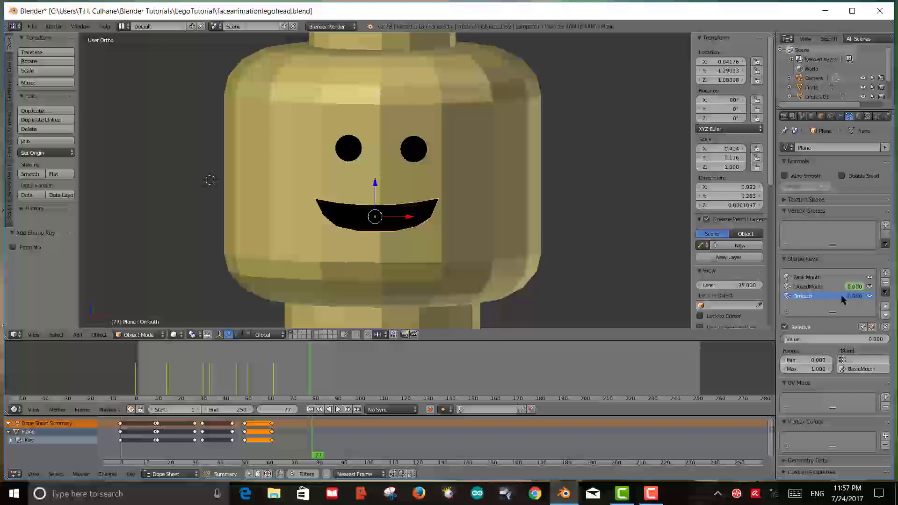
drag(801, 339, 819, 339)
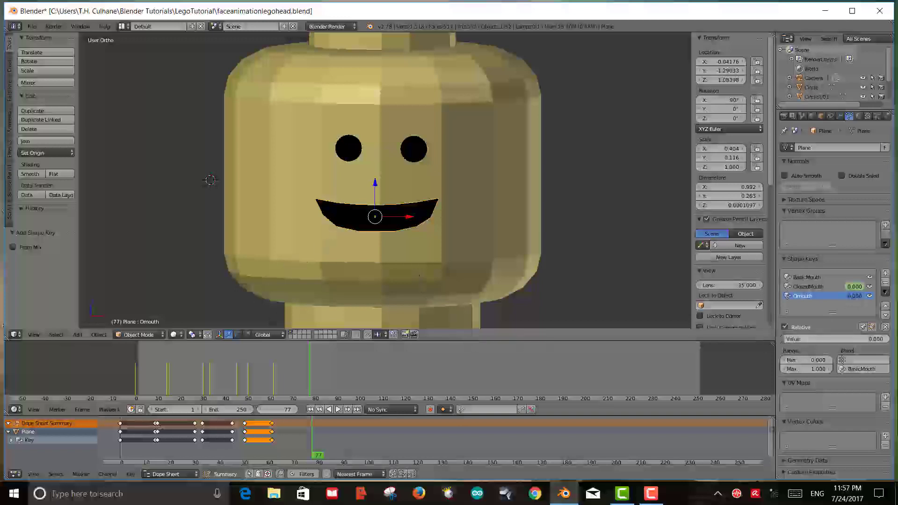
key(Tab)
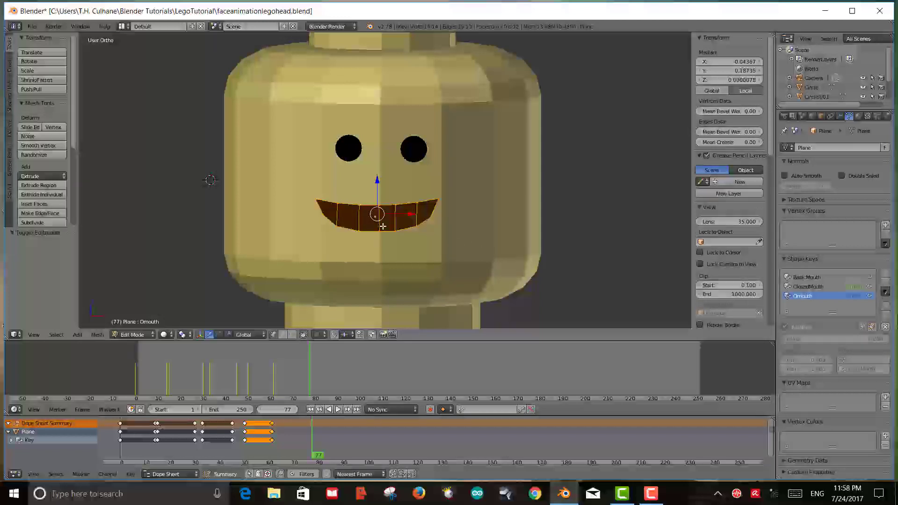
Step: Narrow the mouth along X to about 0.43 width and raise one top vertex
key(s)
key(x)
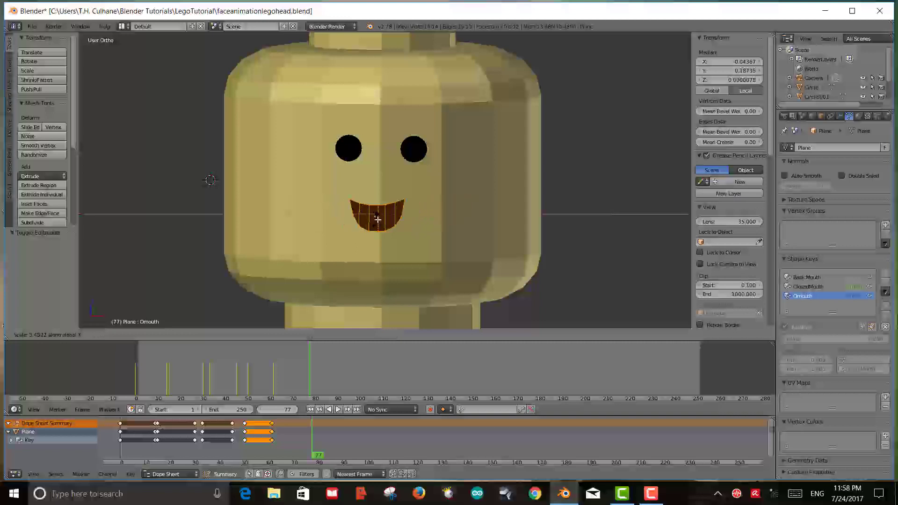
click(377, 219)
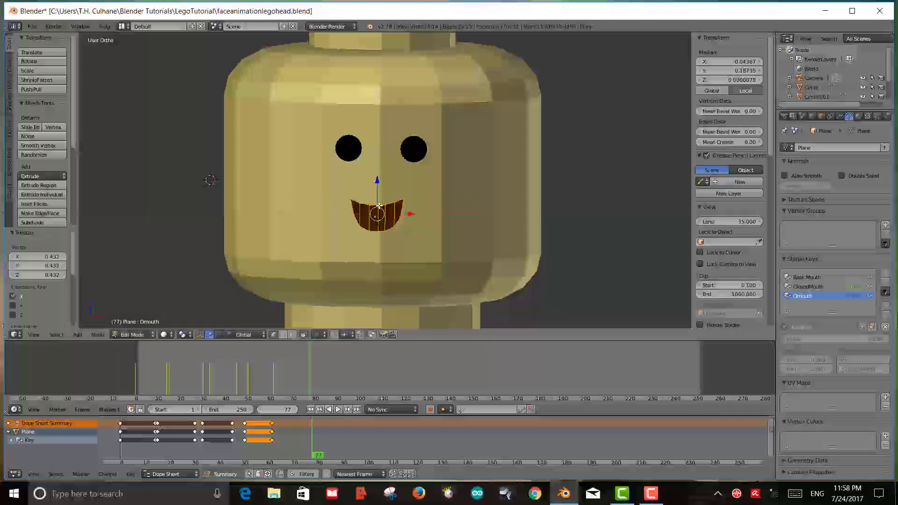
right_click(378, 205)
key(g)
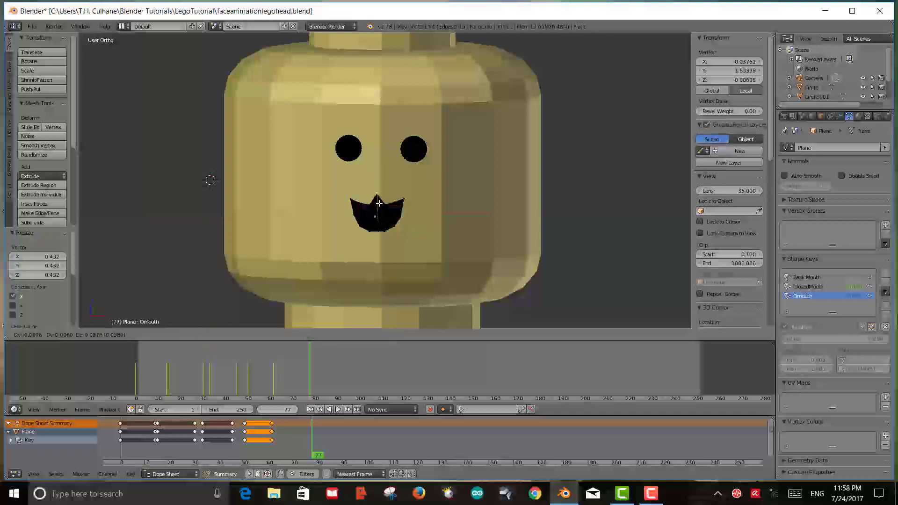
click(383, 204)
Step: Move two more upper mouth vertices, then undo both moves
right_click(369, 206)
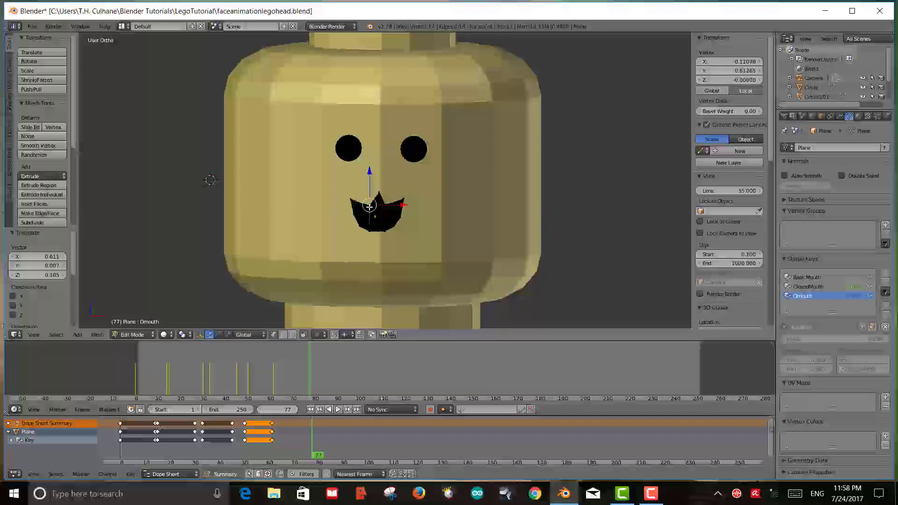
key(g)
click(364, 193)
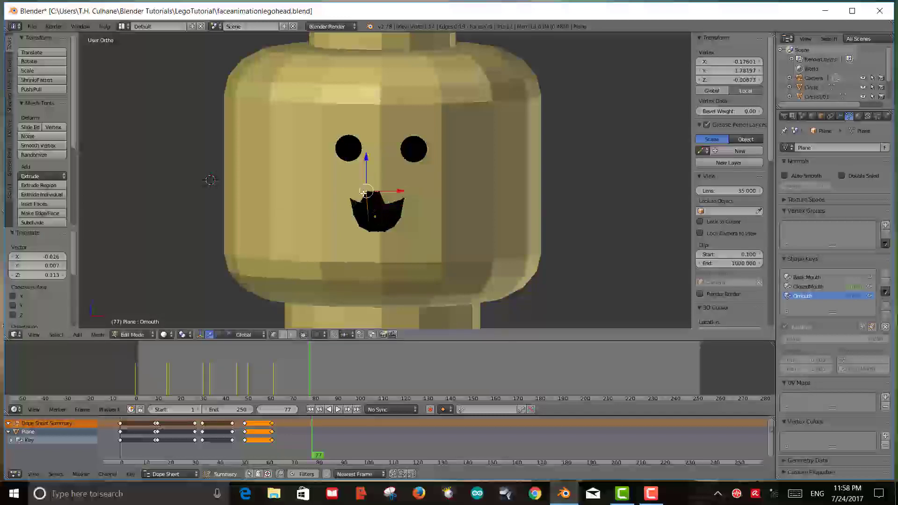
right_click(352, 202)
key(g)
click(354, 190)
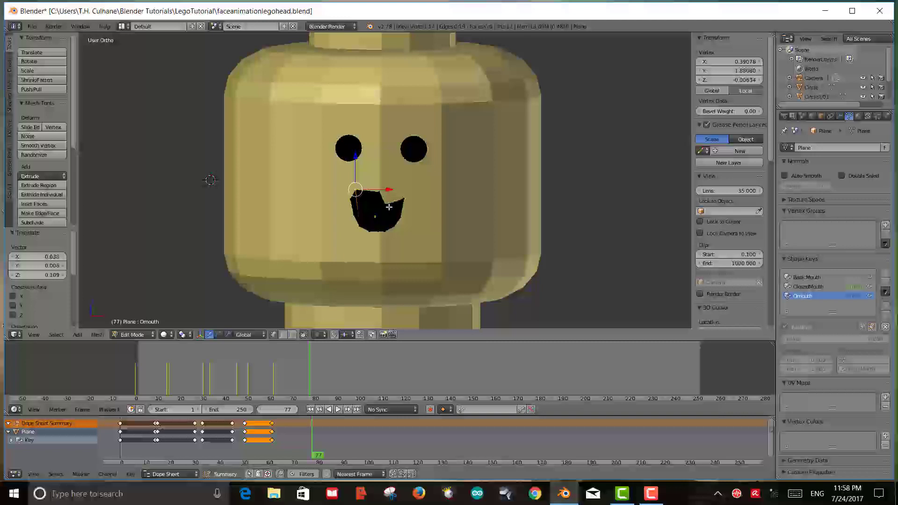
key(ctrl+z)
key(ctrl+z)
key(ctrl+z)
key(ctrl+z)
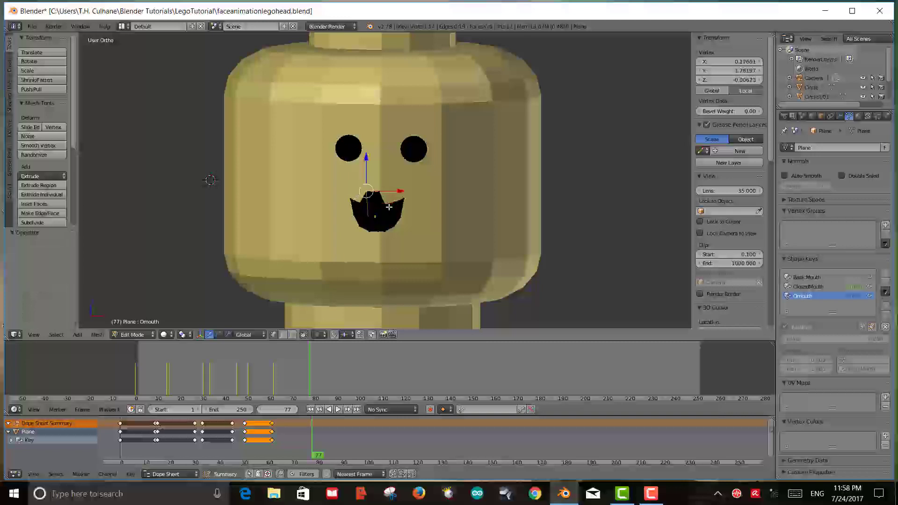
key(ctrl+z)
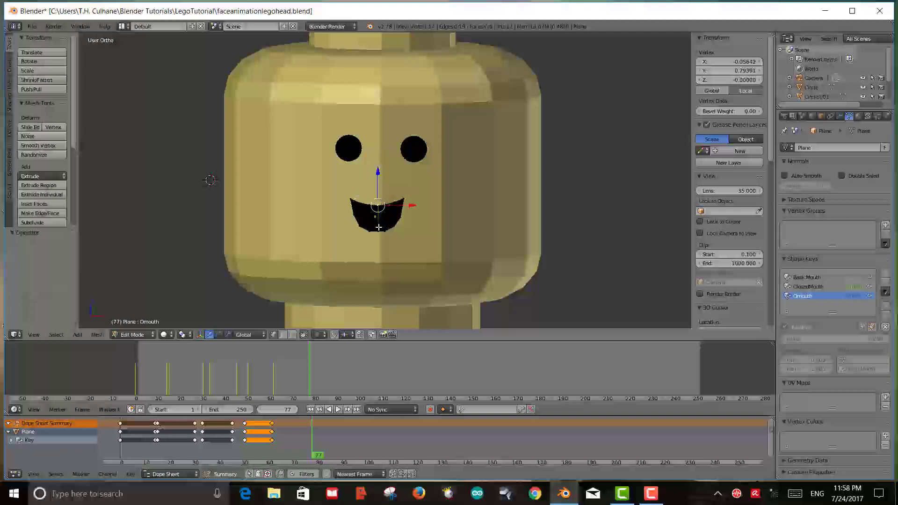
Step: Pull the mouth's left and right corner vertices downward and inward
right_click(351, 201)
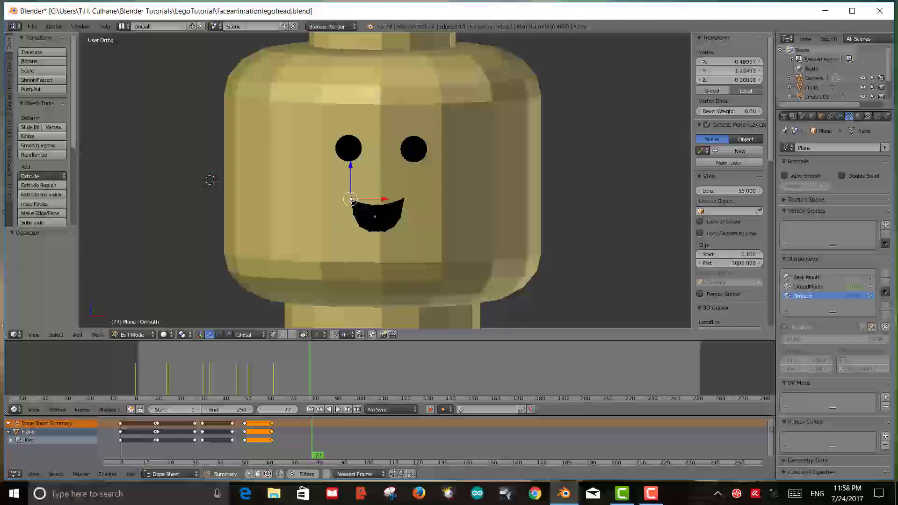
key(g)
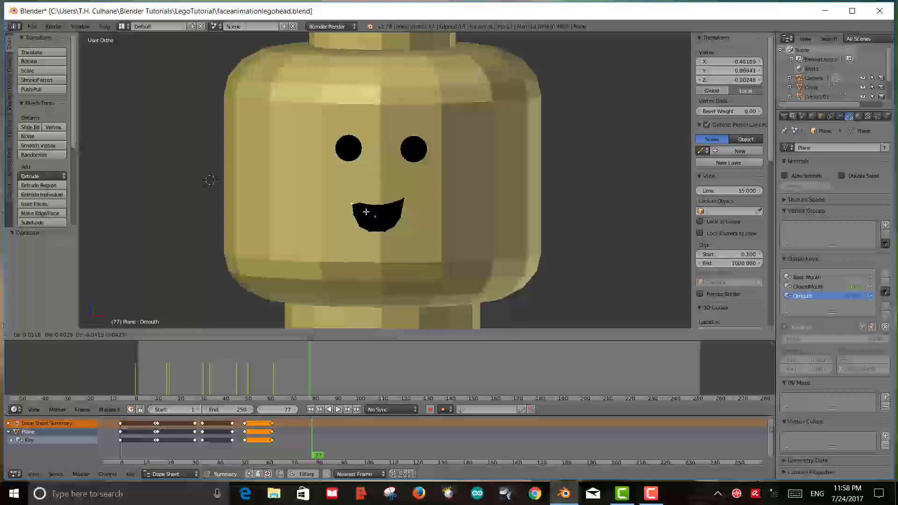
click(369, 217)
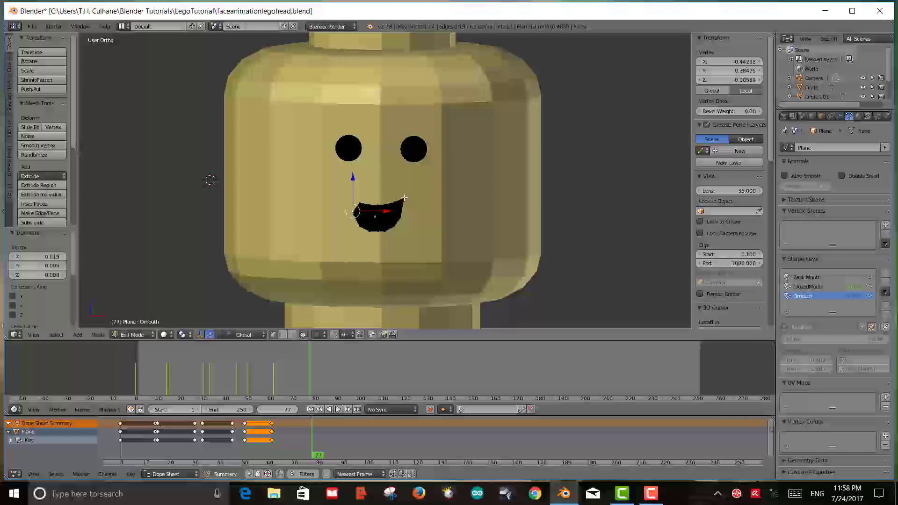
right_click(404, 199)
key(g)
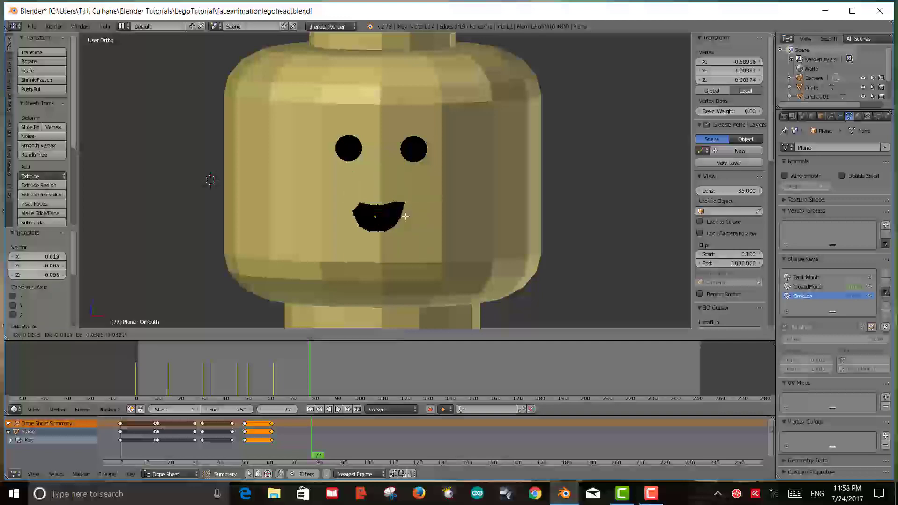
click(403, 228)
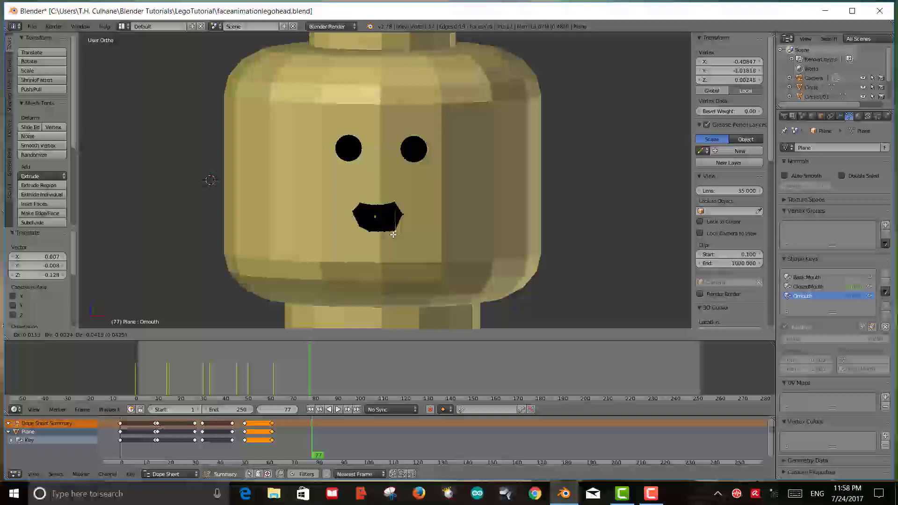
click(390, 232)
Step: Reposition three lower mouth vertices, pulling them downward
right_click(385, 232)
key(g)
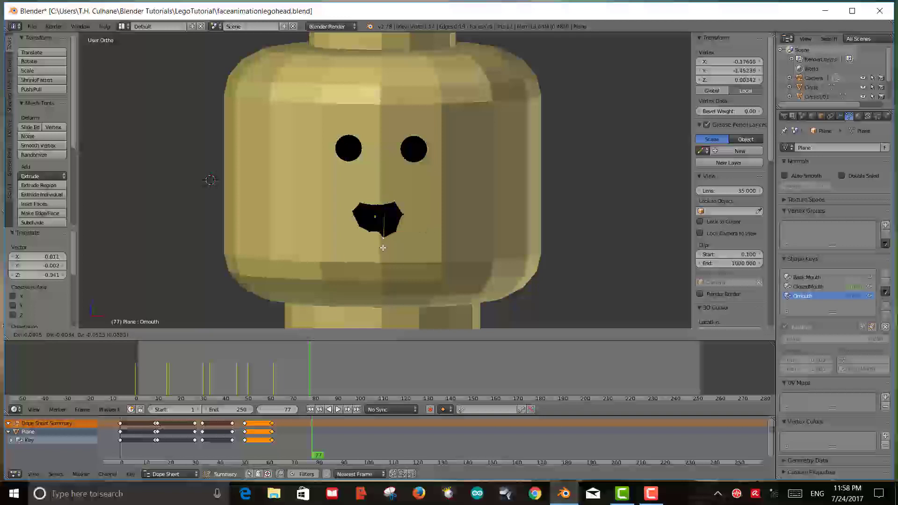
click(374, 234)
right_click(377, 230)
key(g)
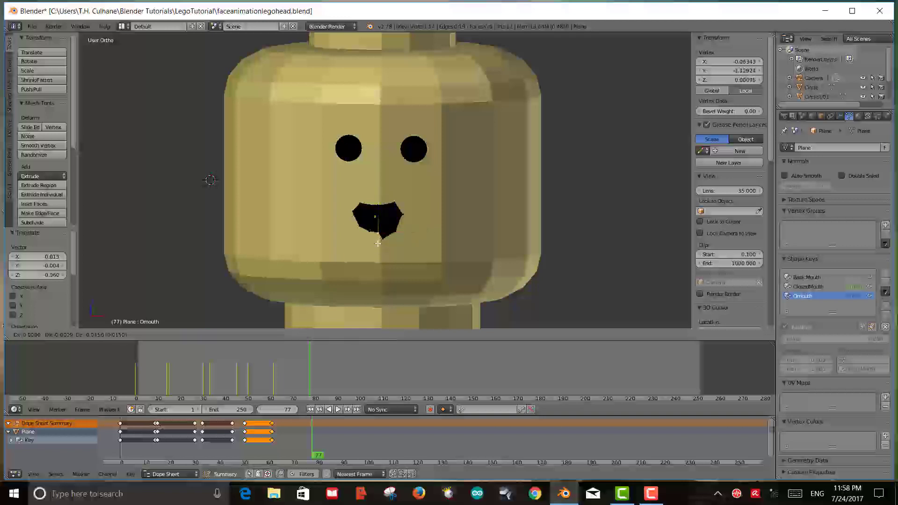
click(374, 247)
right_click(369, 231)
key(g)
click(367, 242)
Step: Lower two more bottom vertices to deepen the O's lower curve
right_click(375, 240)
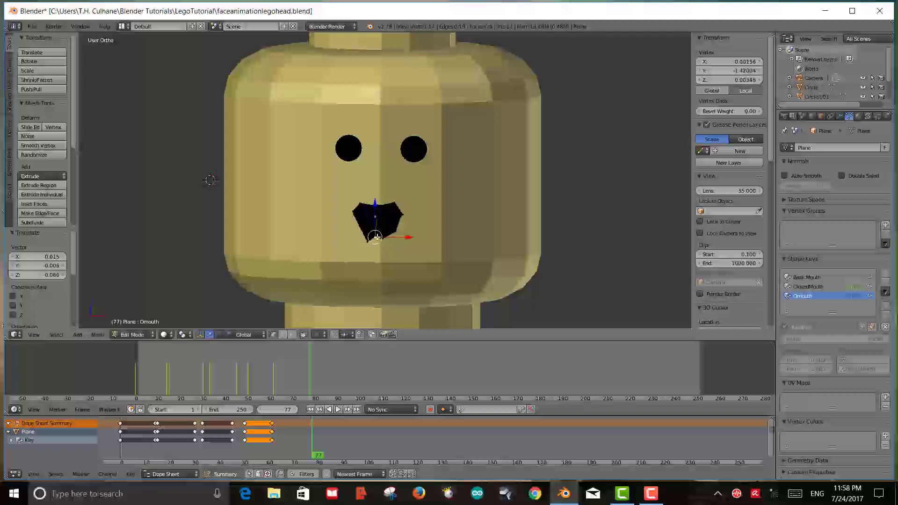
key(g)
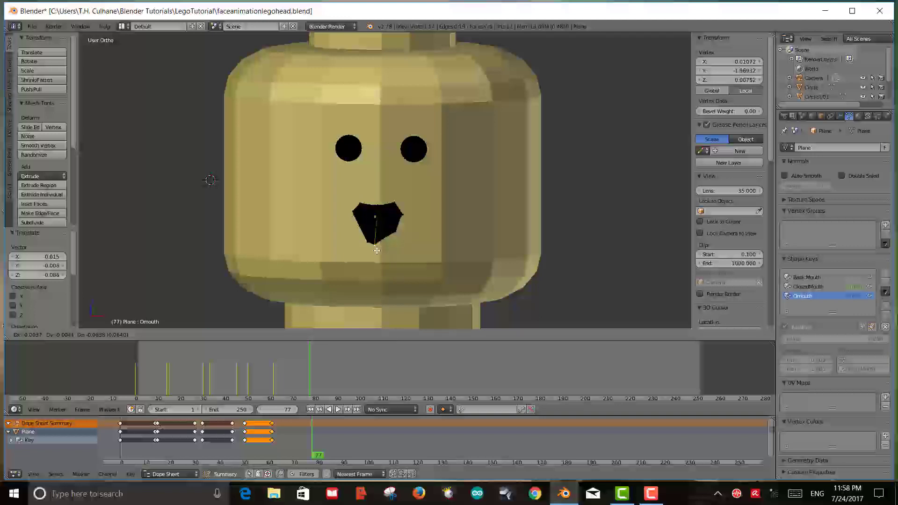
click(377, 245)
right_click(384, 238)
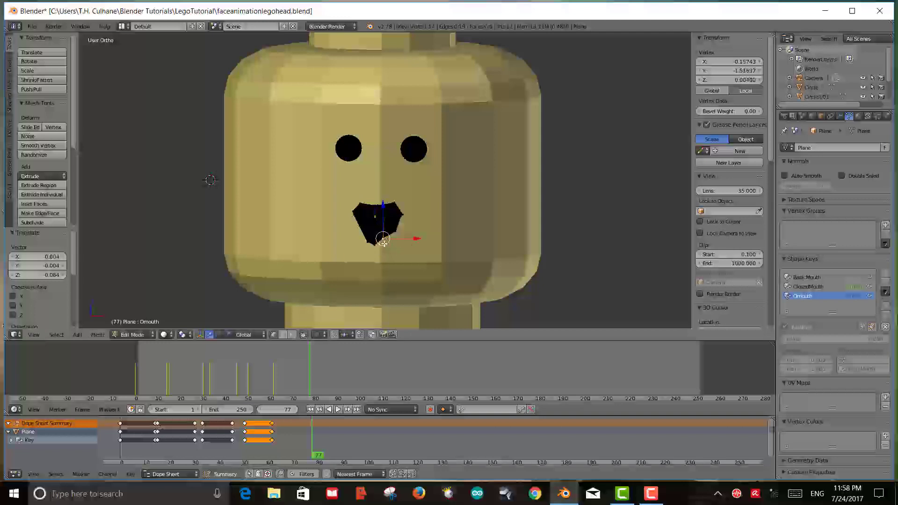
key(g)
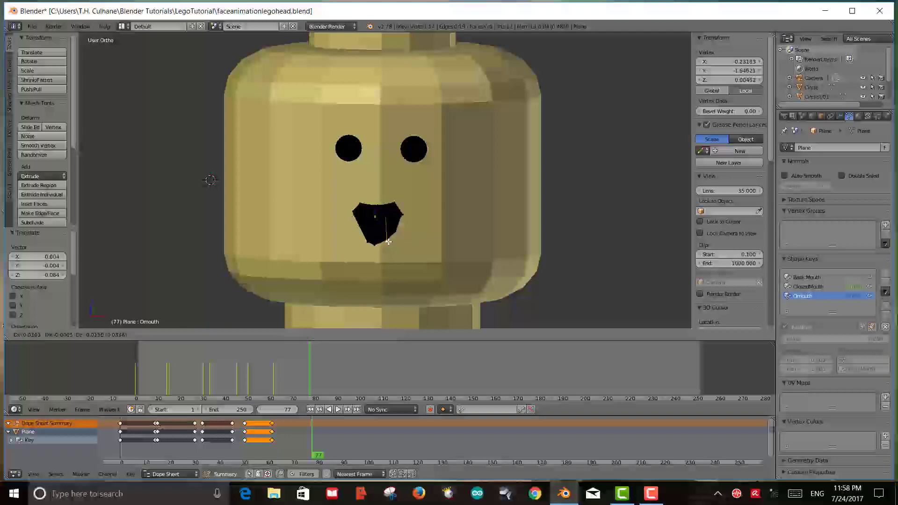
click(385, 244)
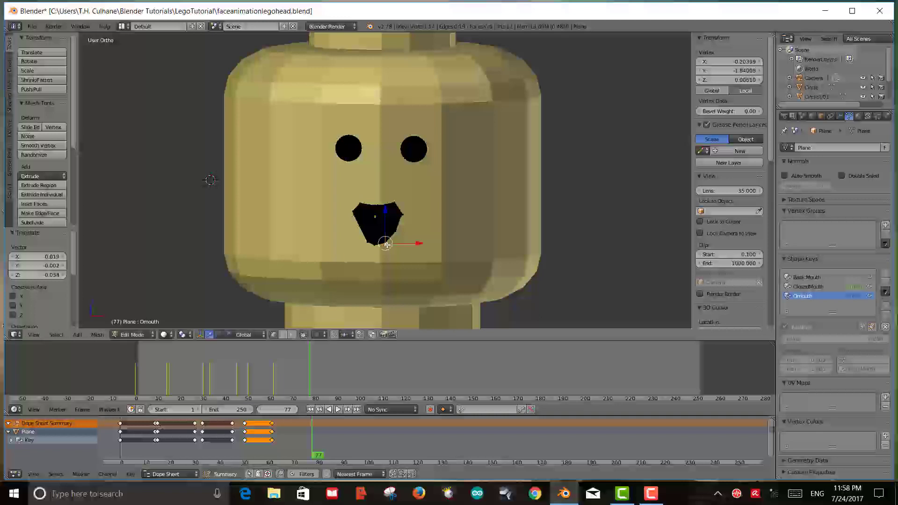
Step: Push the left-side and right-side mouth vertices outward
right_click(358, 225)
key(g)
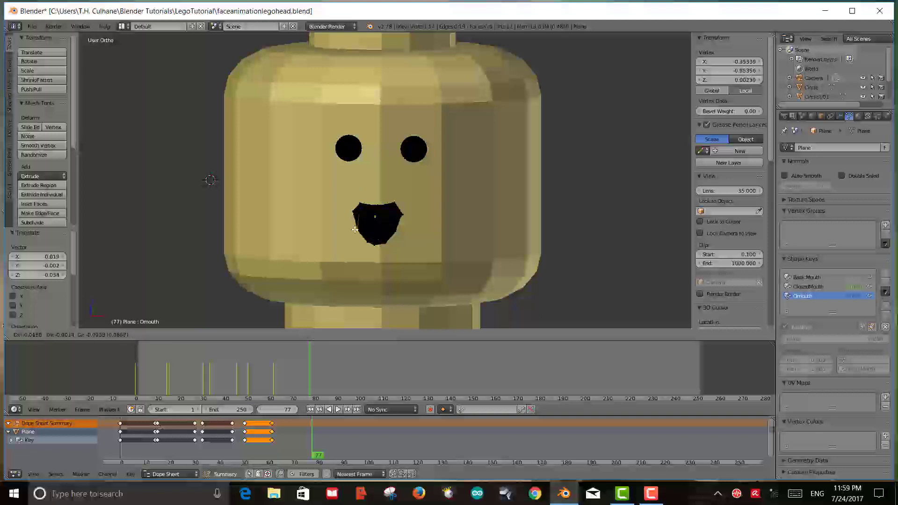
click(353, 230)
right_click(400, 213)
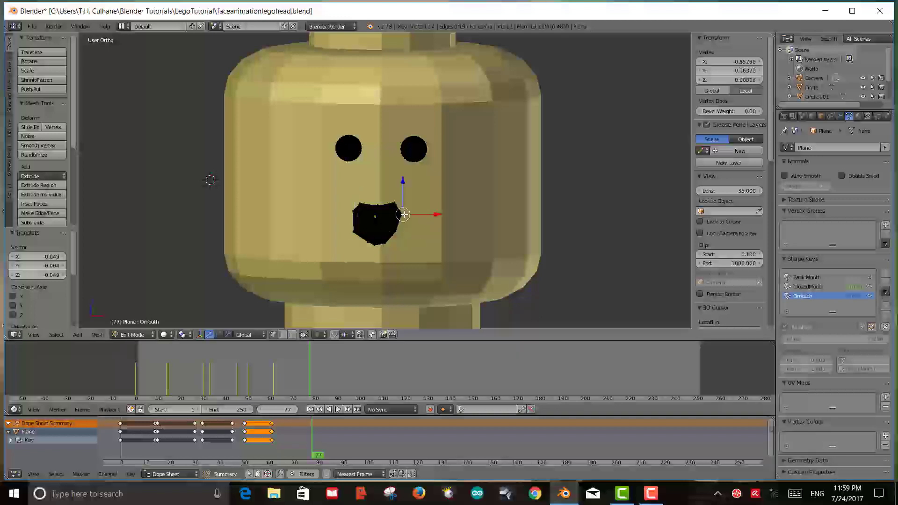
key(g)
click(402, 216)
scroll(409, 238, up, 1)
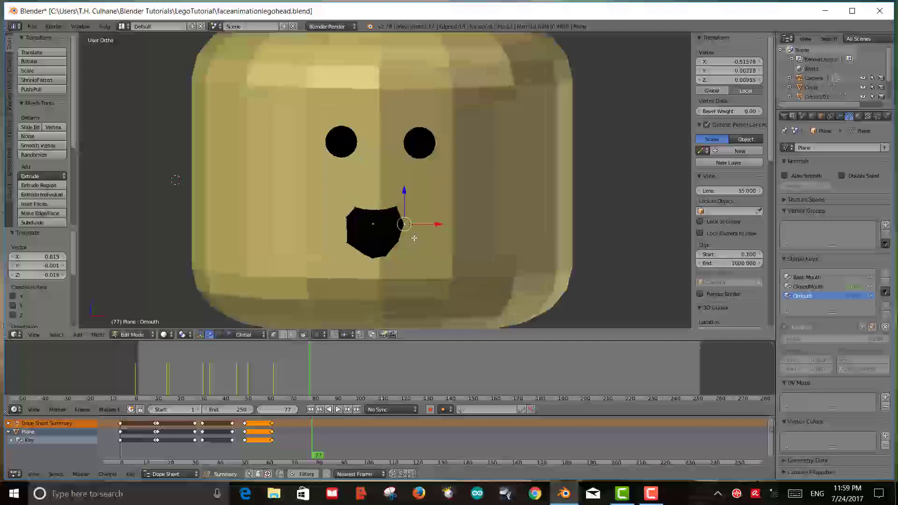
Step: Raise three top mouth vertices to round the upper edge of the O
right_click(367, 209)
key(g)
click(368, 205)
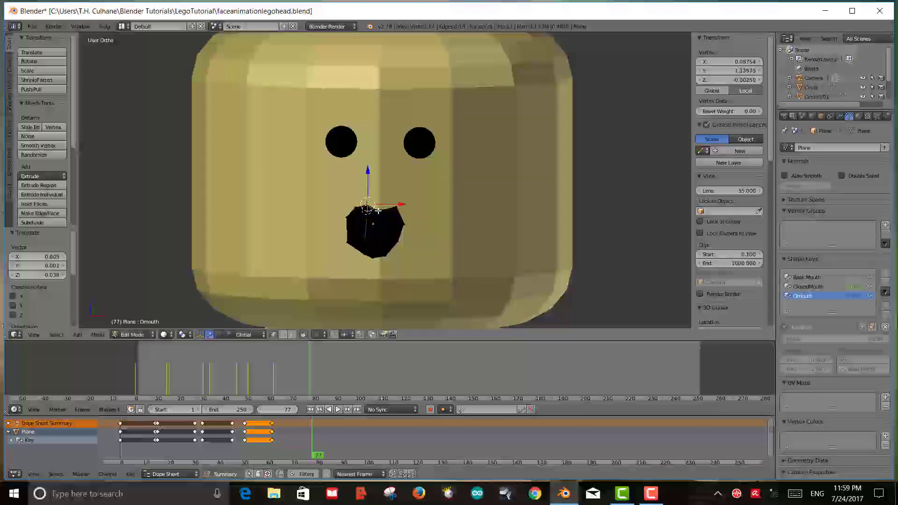
right_click(377, 211)
key(g)
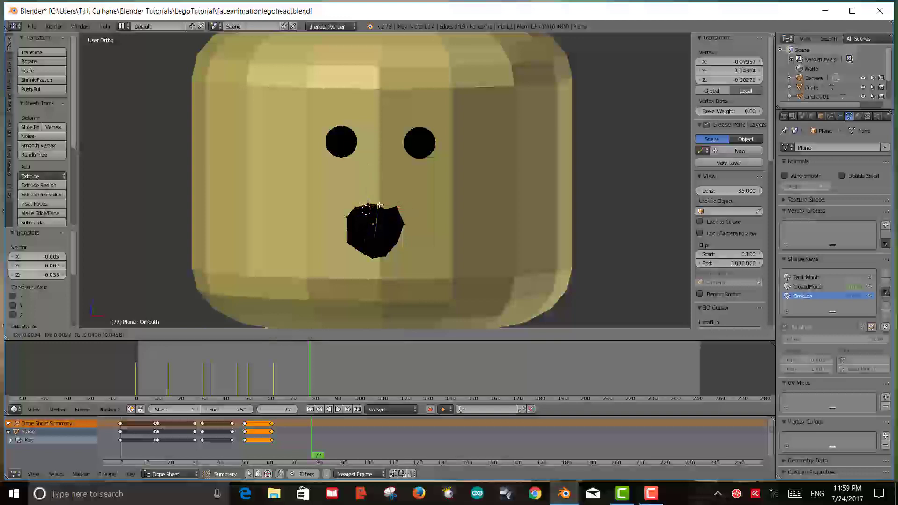
click(379, 203)
right_click(384, 208)
key(g)
click(389, 203)
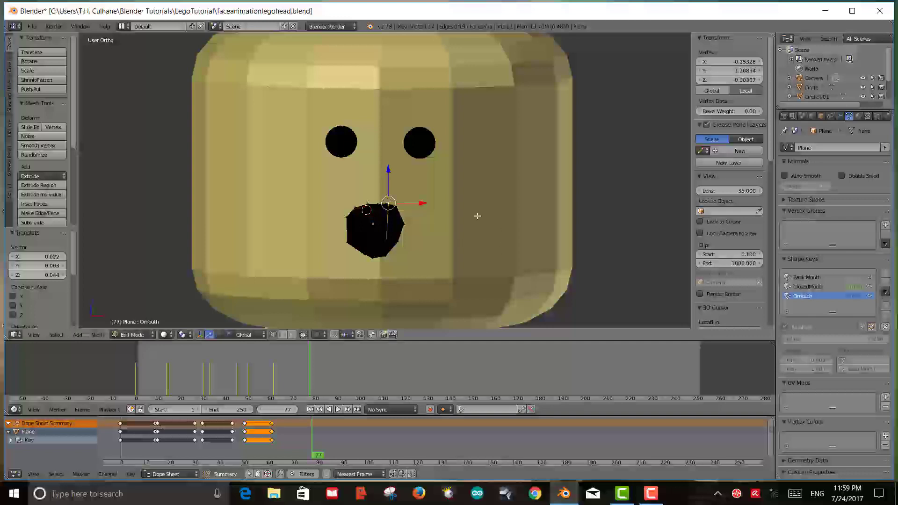
scroll(477, 215, down, 2)
scroll(477, 218, up, 3)
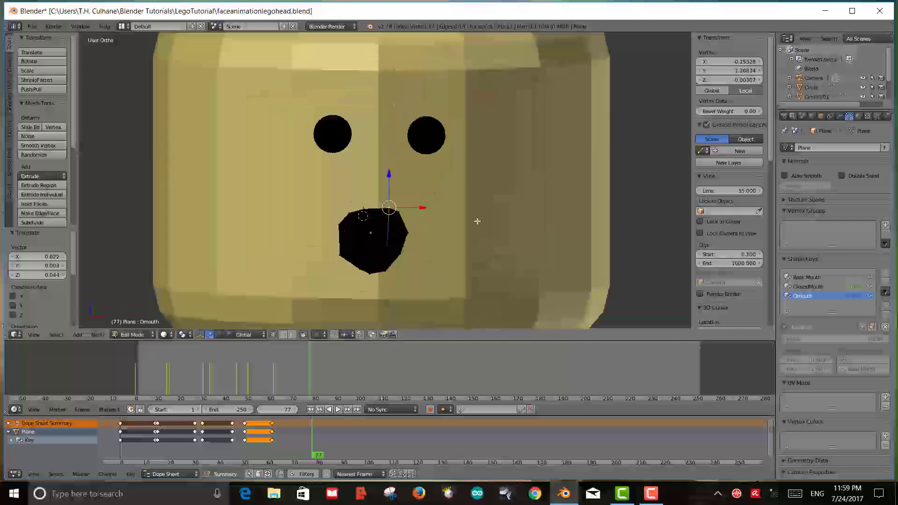
Step: Round out the mouth's right edge, deselect everything and return to Object Mode
right_click(407, 234)
key(g)
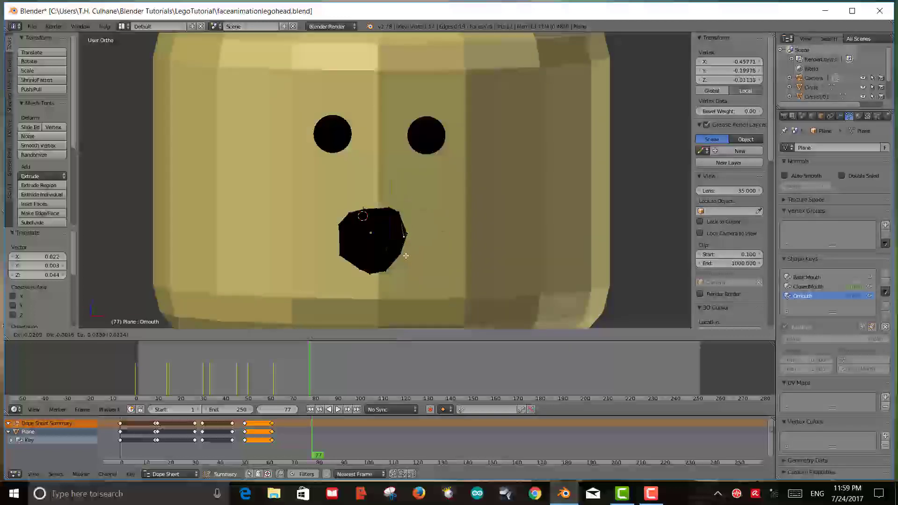
click(411, 252)
scroll(437, 234, down, 2)
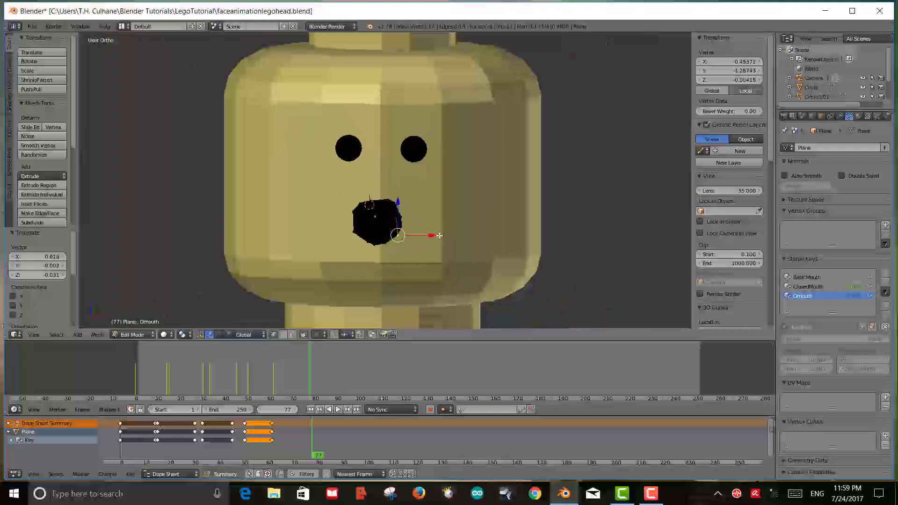
key(a)
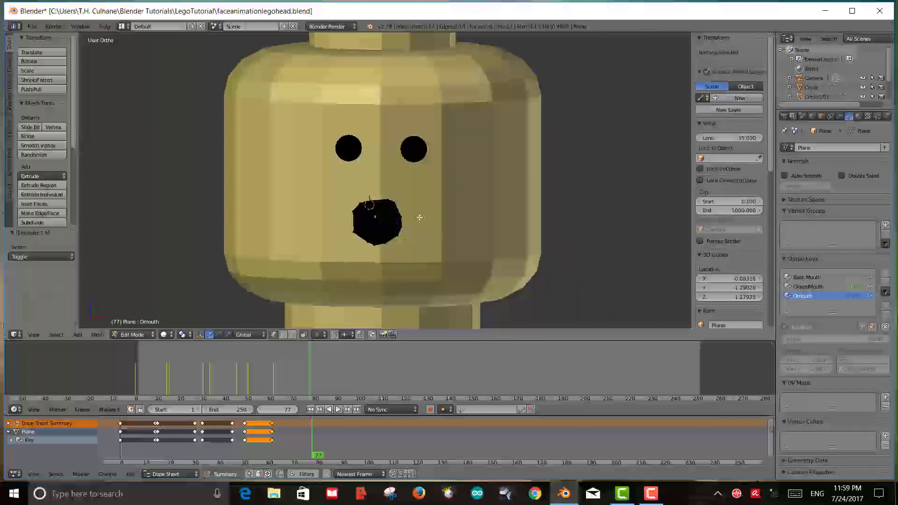
key(Tab)
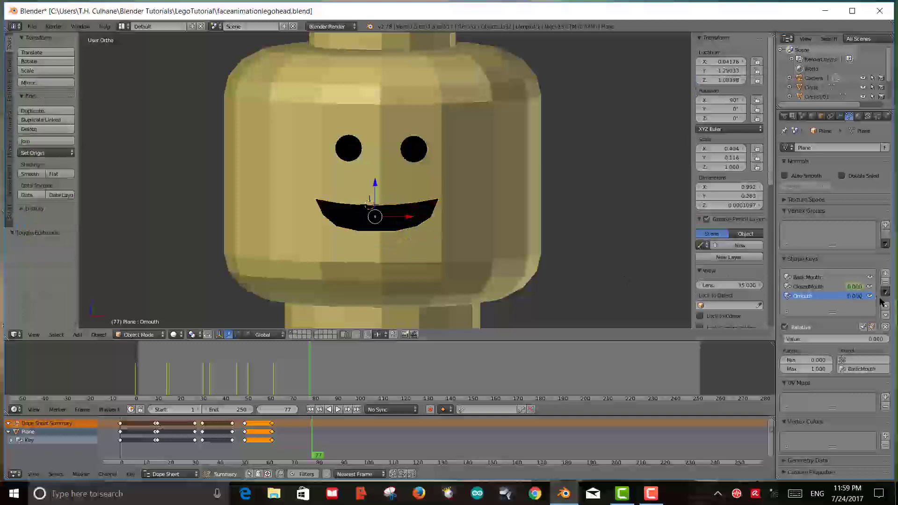
Step: Preview the smile-to-O morph and shift the selected keys to around frame 54
mouse_move(862, 299)
mouse_down()
mouse_move(888, 299)
mouse_move(861, 299)
mouse_up()
mouse_move(795, 338)
mouse_down()
mouse_move(883, 338)
mouse_move(794, 339)
mouse_up()
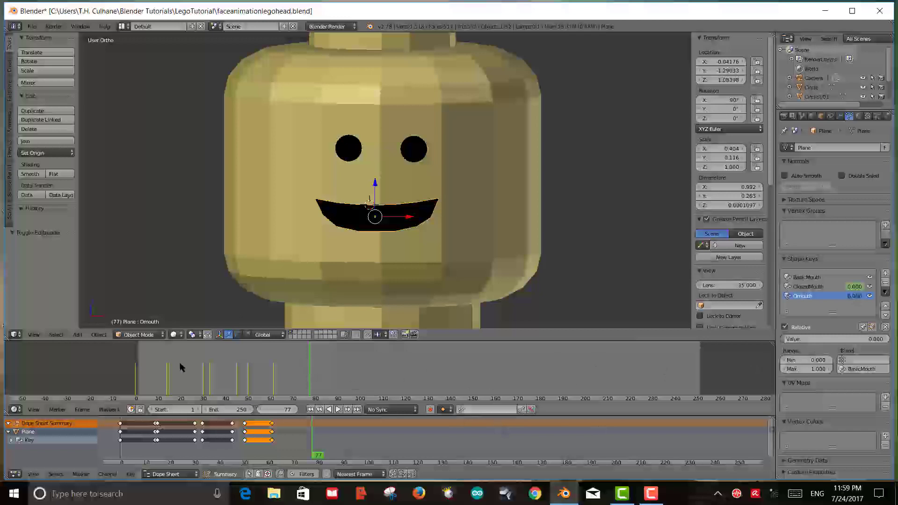
drag(157, 370, 260, 368)
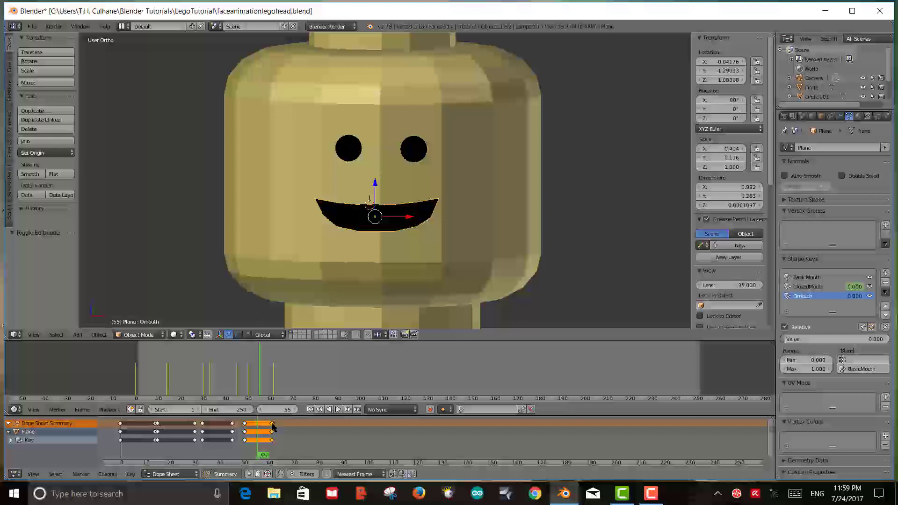
key(g)
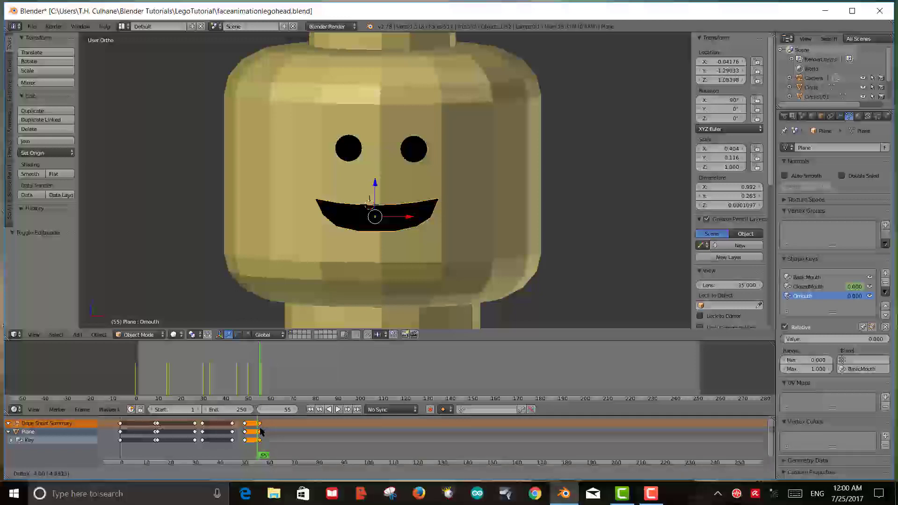
click(257, 431)
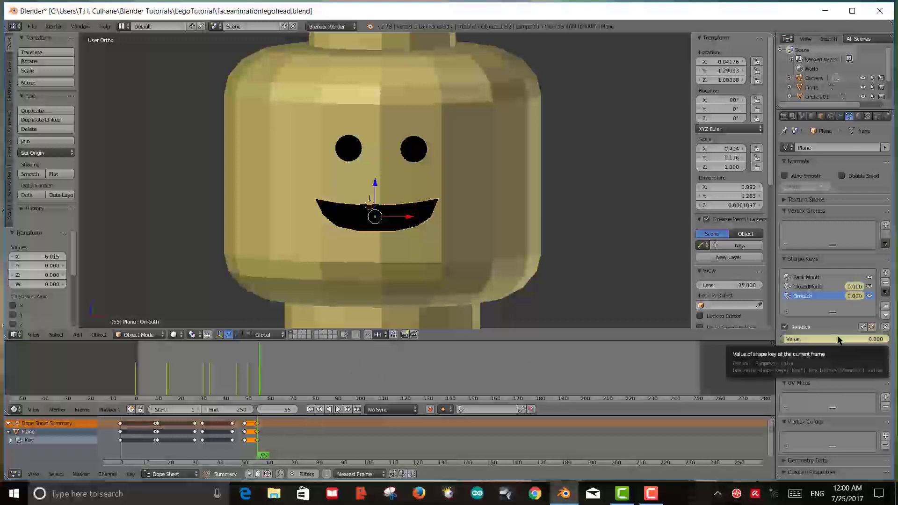
Step: Keyframe Omouth at 0.000, then a few frames later at 1.000 for the O shape
key(i)
mouse_move(265, 428)
mouse_down()
mouse_move(274, 430)
mouse_move(147, 429)
mouse_move(265, 432)
mouse_up()
drag(857, 338, 889, 339)
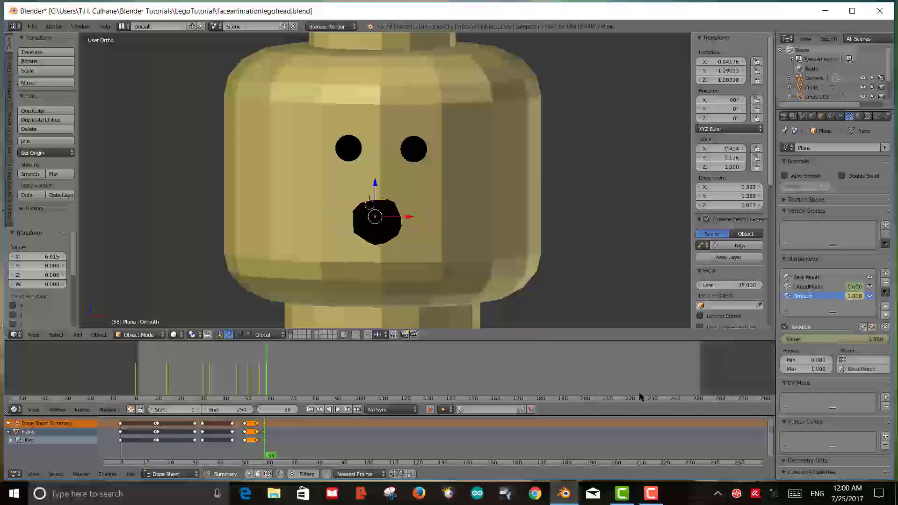
drag(183, 434, 288, 424)
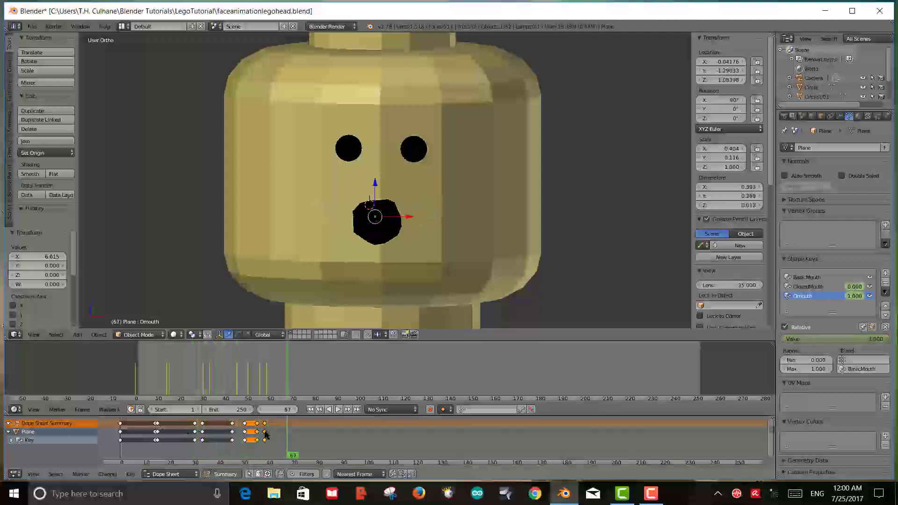
Step: Duplicate the mouth keyframes to around frame 67 and play the animation
key(shift+d)
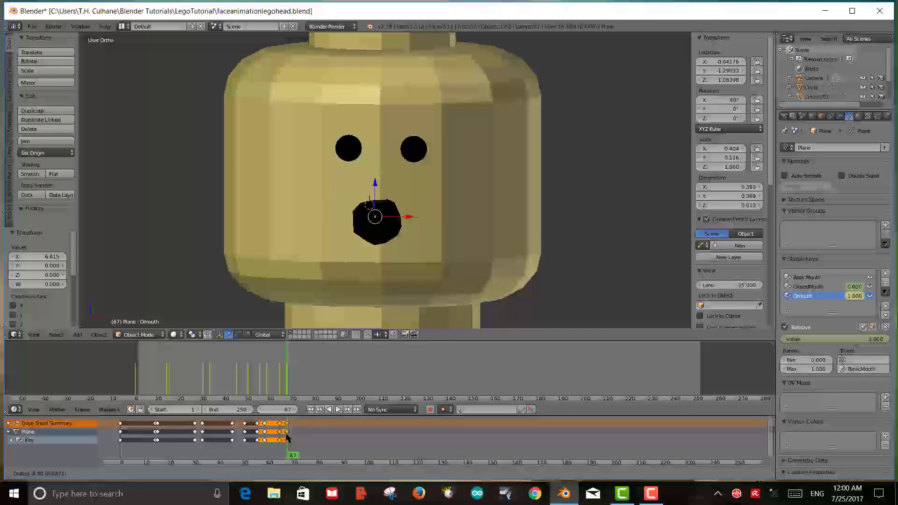
click(281, 437)
key(alt+shift+a)
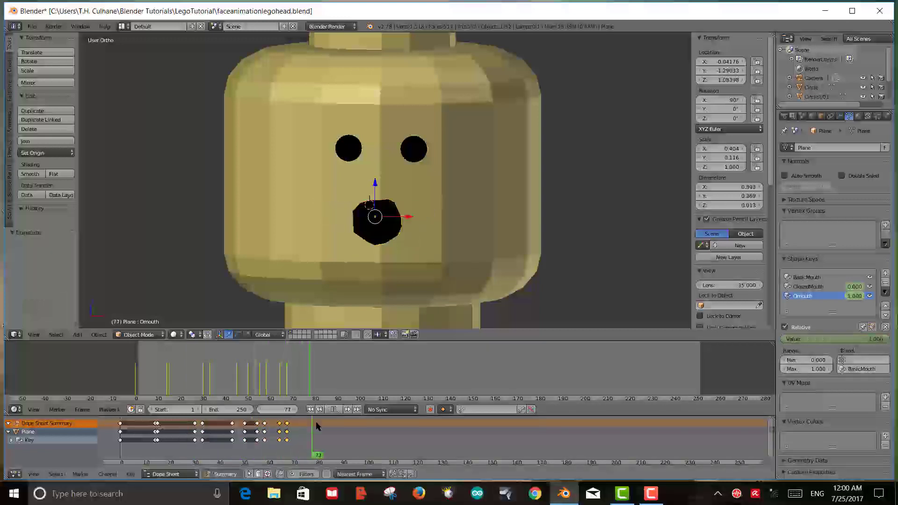
Step: Replay the animation from frame 67 and duplicate the mouth keys slightly earlier
key(alt+shift+a)
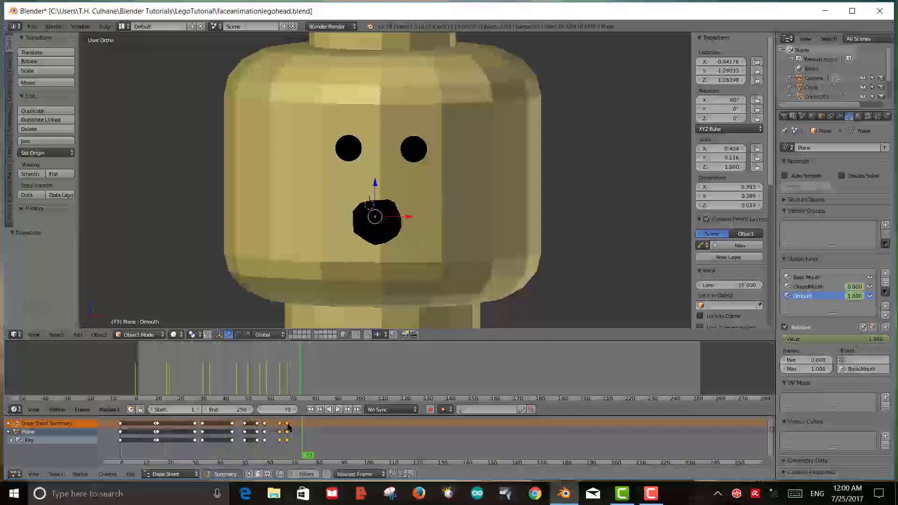
key(alt+shift+a)
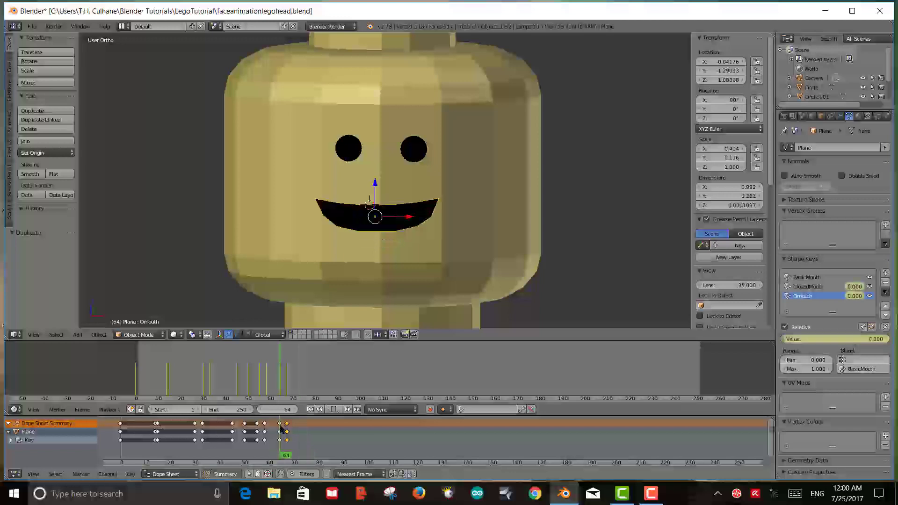
click(287, 429)
drag(287, 429, 277, 435)
key(shift+d)
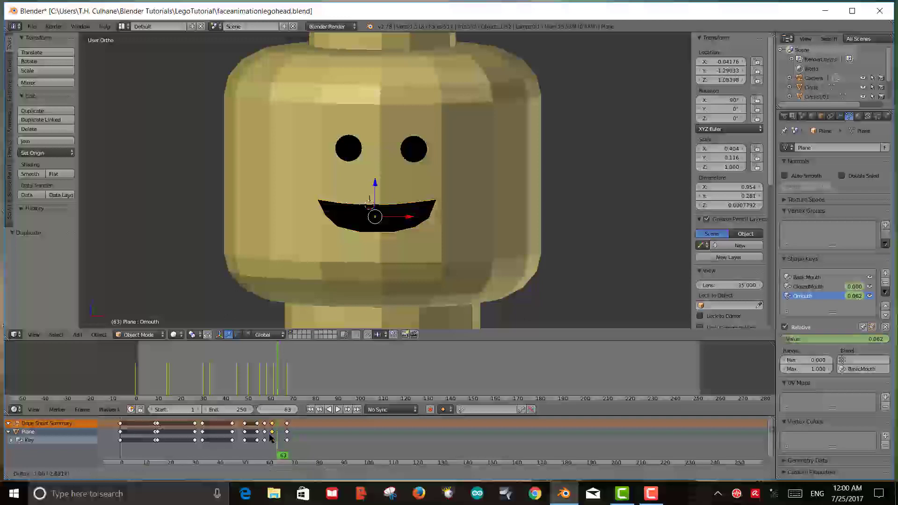
click(270, 435)
Step: Move the O-mouth keys to frame 71 and duplicate them near frame 79
drag(268, 422, 302, 449)
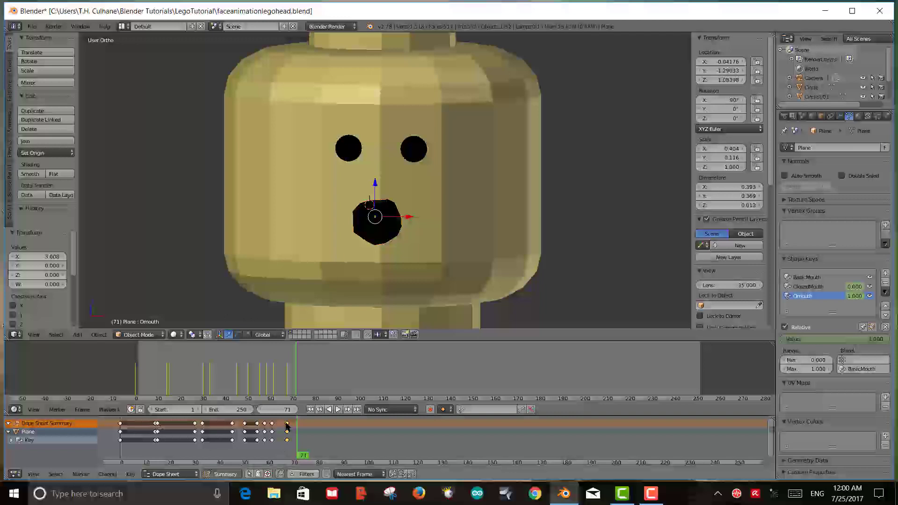
key(g)
click(292, 426)
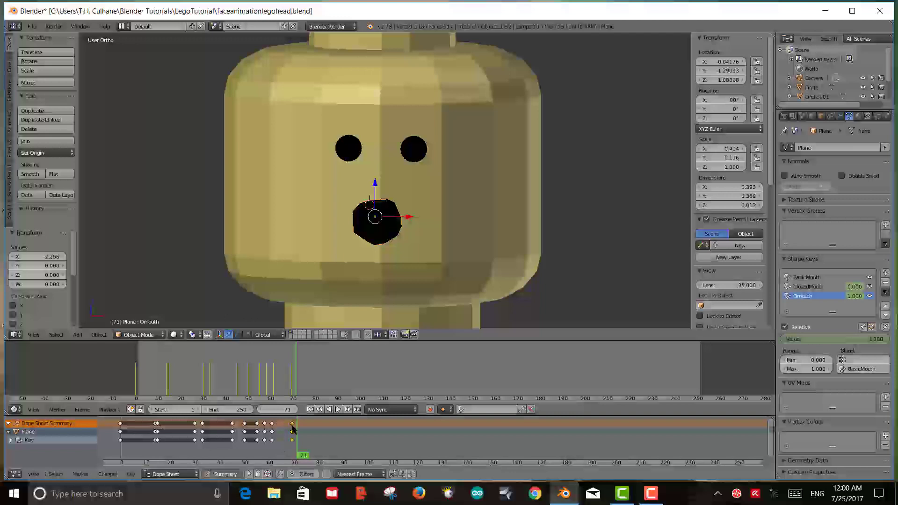
key(shift+d)
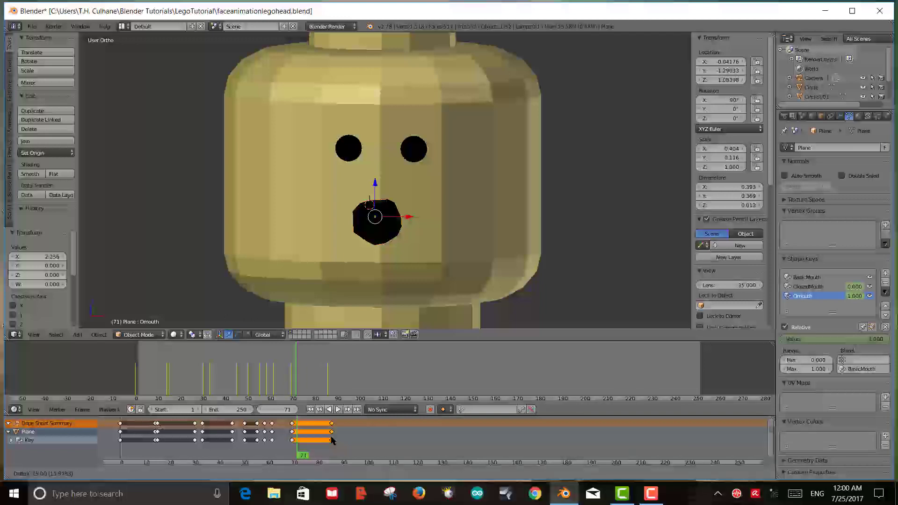
click(317, 444)
Step: Play back to check timing, then duplicate the last mouth keys to about frame 88
key(alt+a)
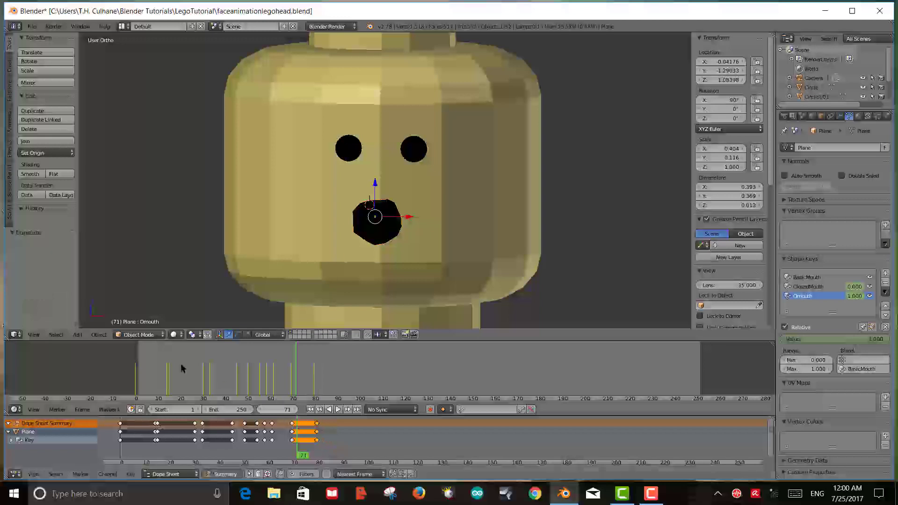
drag(230, 366, 335, 370)
click(333, 409)
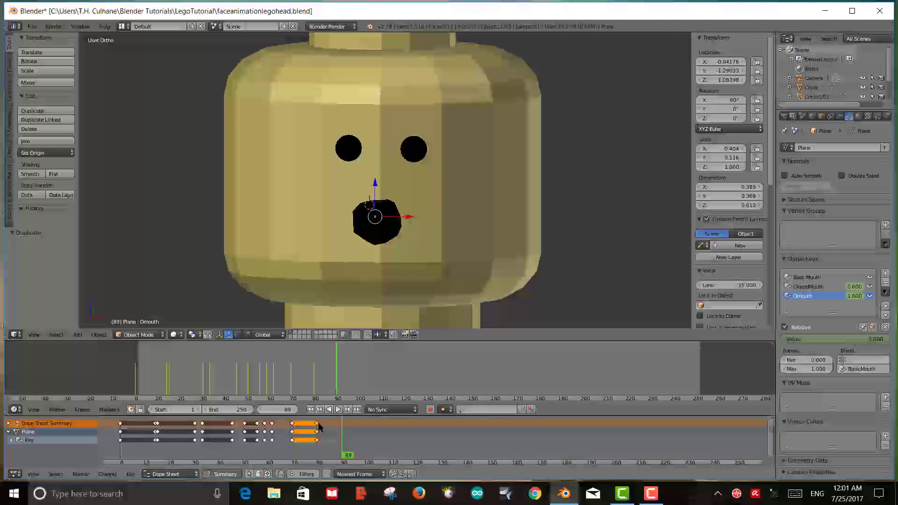
key(shift+d)
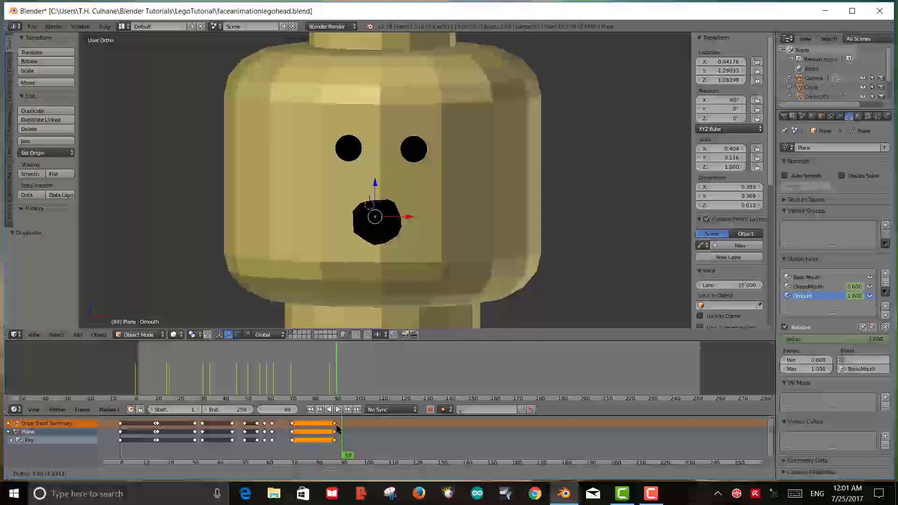
click(346, 434)
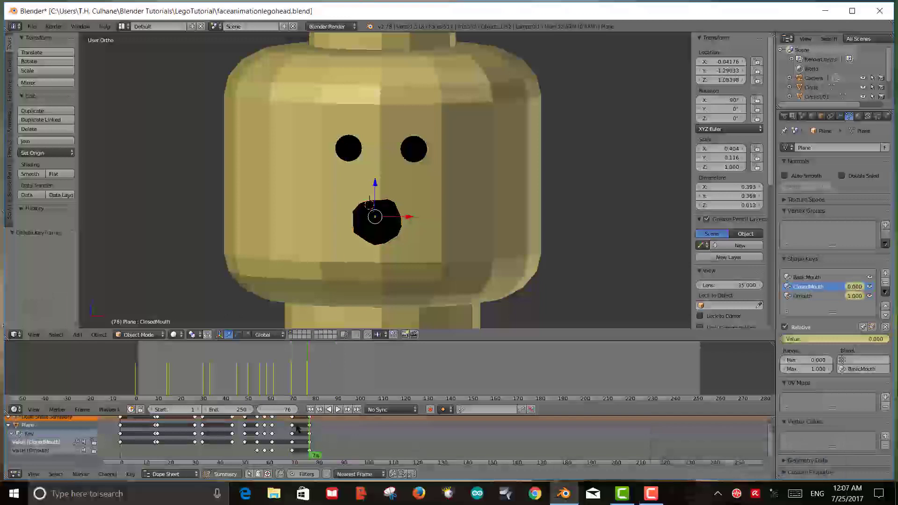
drag(137, 435, 262, 468)
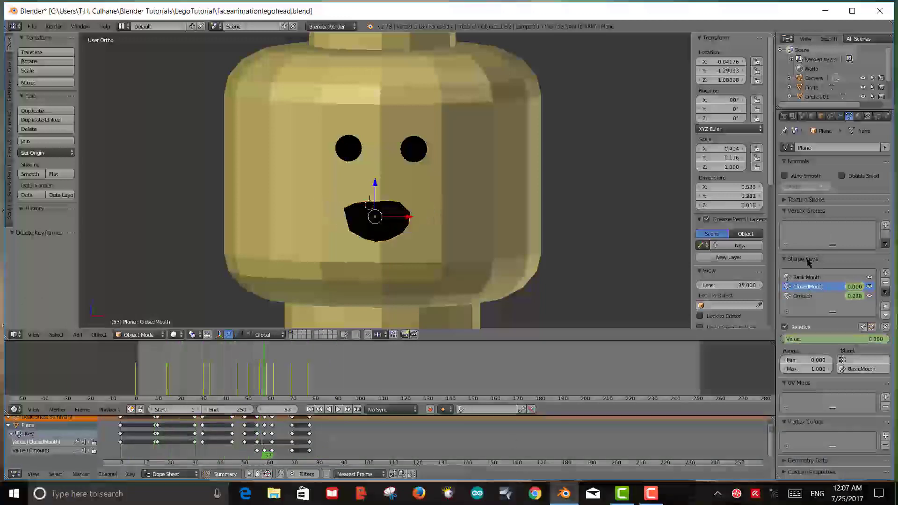
key(alt+a)
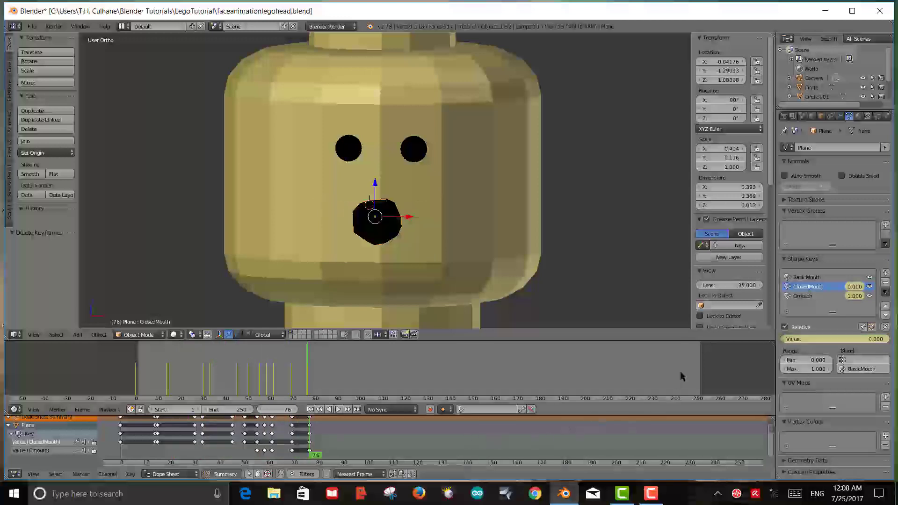
key(alt+a)
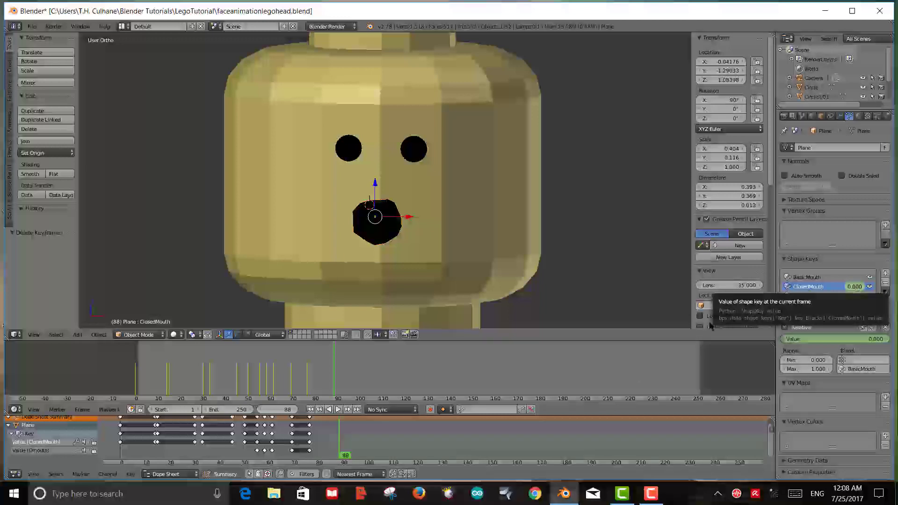
key(shift+alt+a)
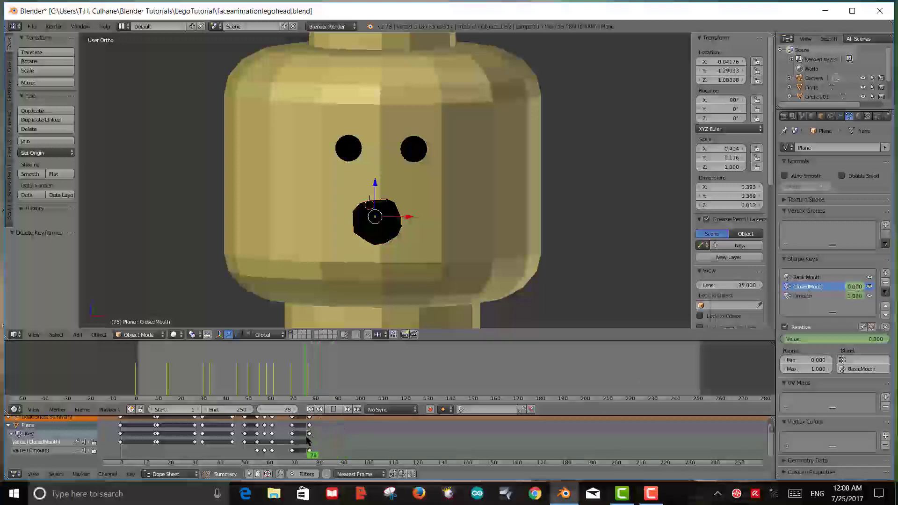
drag(307, 440, 310, 438)
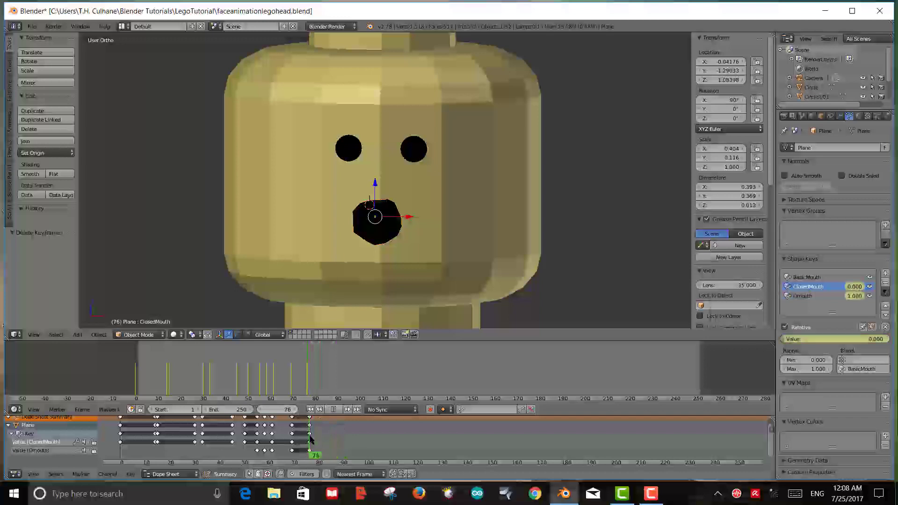
key(shift+alt+a)
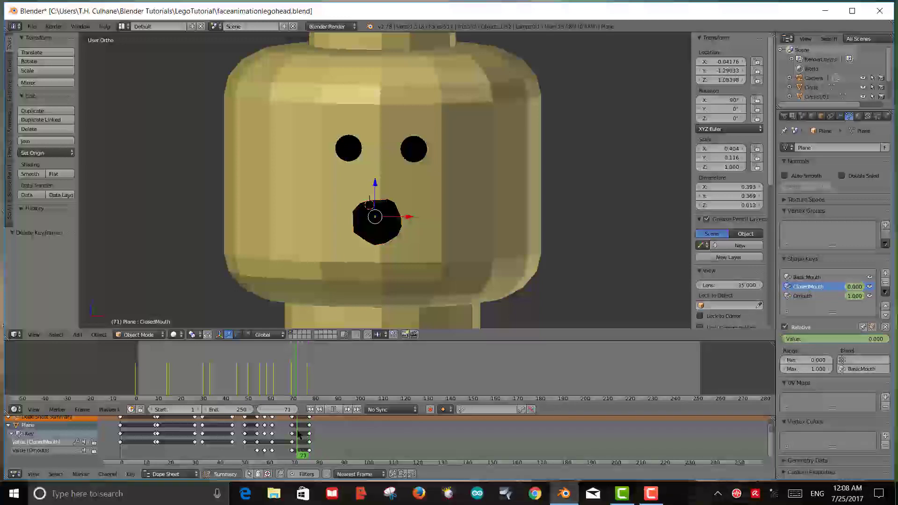
mouse_move(307, 434)
mouse_down()
mouse_move(321, 430)
mouse_move(294, 438)
mouse_up()
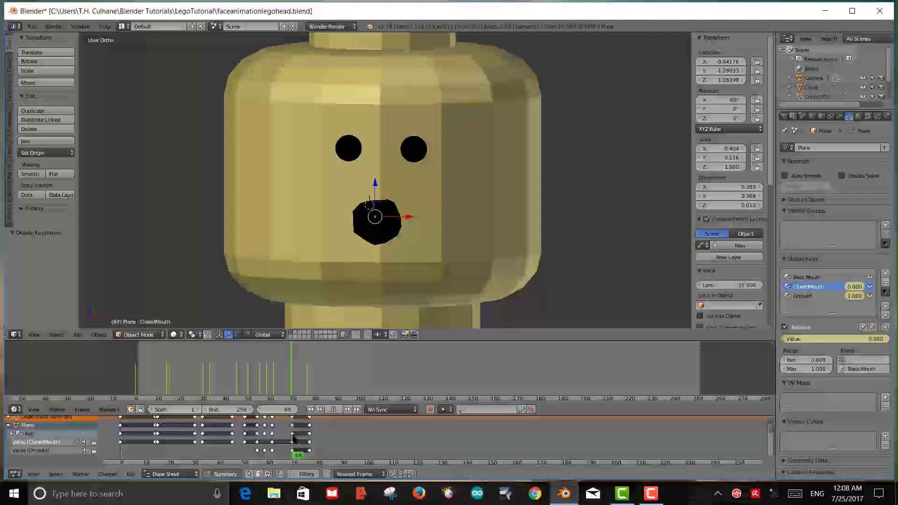
key(alt+a)
drag(295, 434, 316, 435)
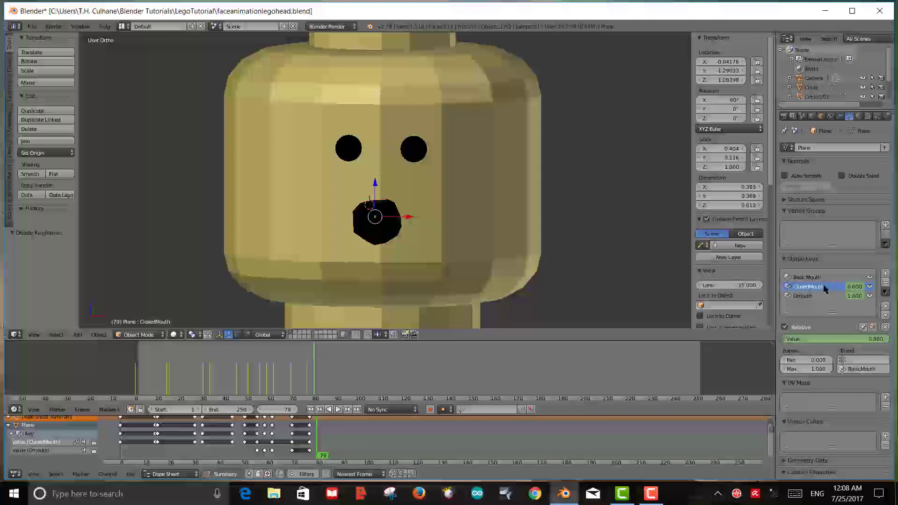
Step: Key ClosedMouth at 1.000 and Omouth at 0.000 at frame 79
drag(857, 340, 874, 339)
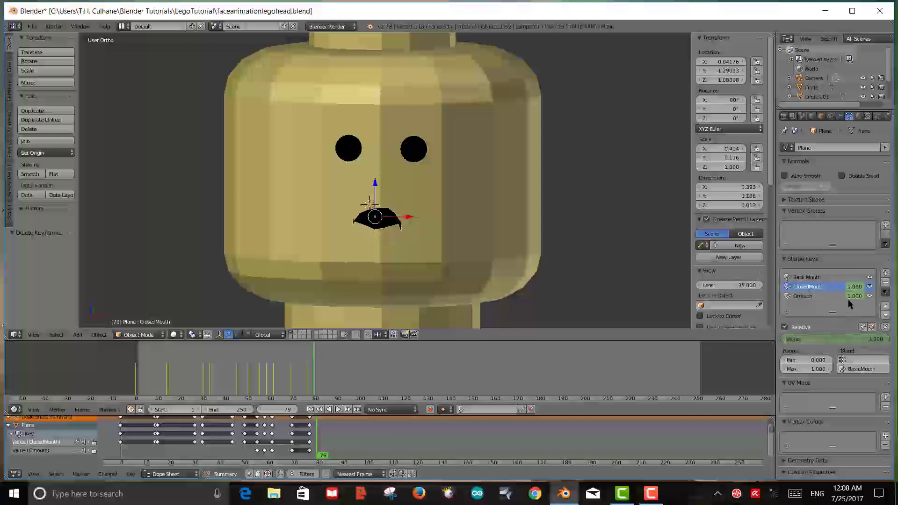
drag(855, 296, 837, 296)
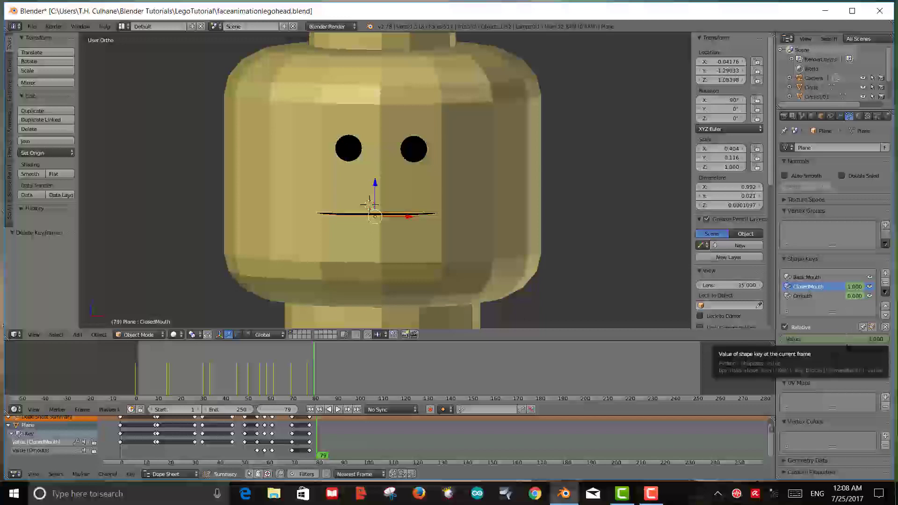
key(i)
click(854, 296)
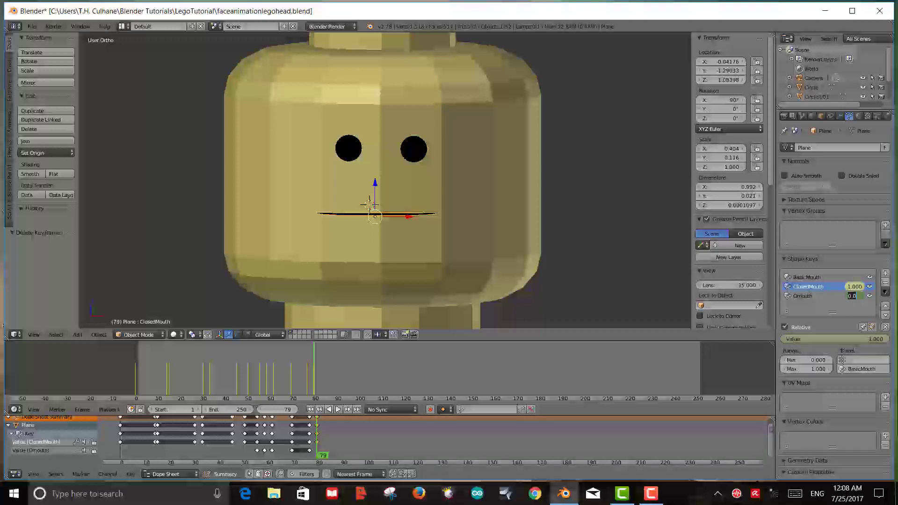
key(Return)
click(812, 297)
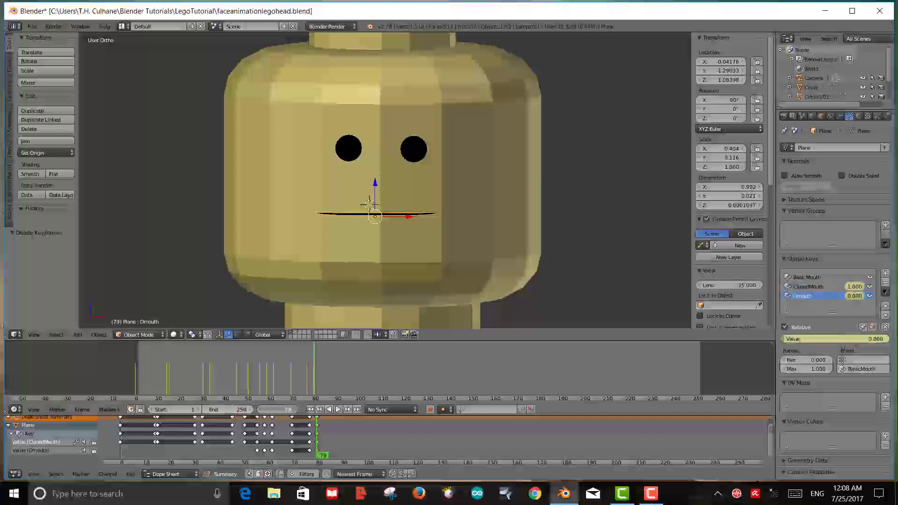
Step: Scrub past frame 79 and back to review the mouth closing
triple_click(293, 410)
drag(290, 440, 325, 441)
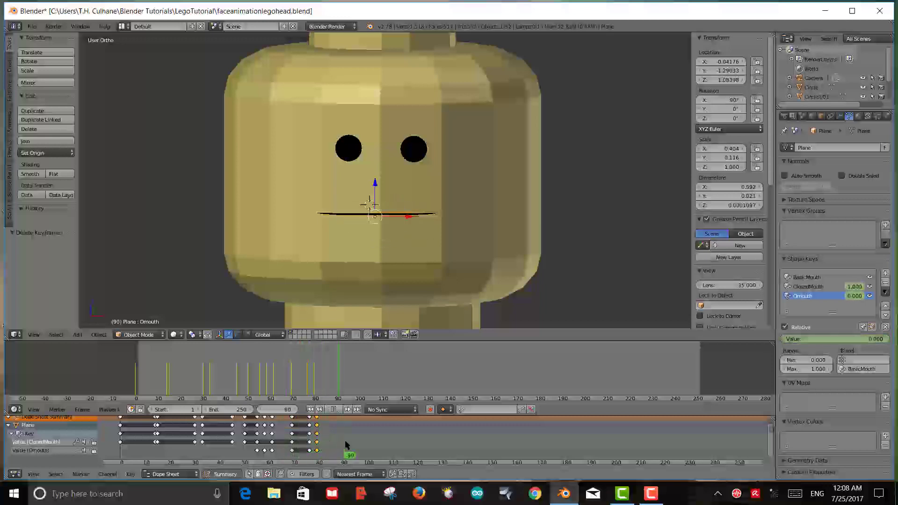
key(Escape)
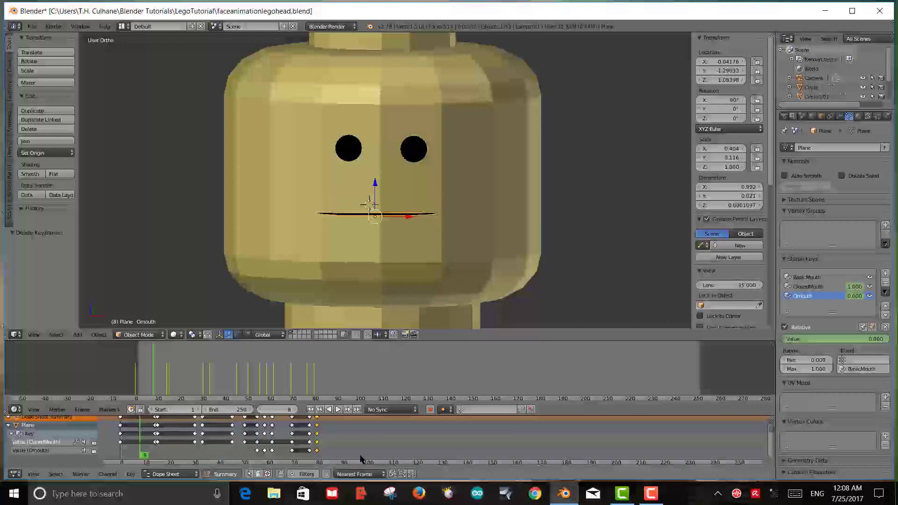
Step: Play the full mouth animation and jump the playhead back to frame 62
click(338, 410)
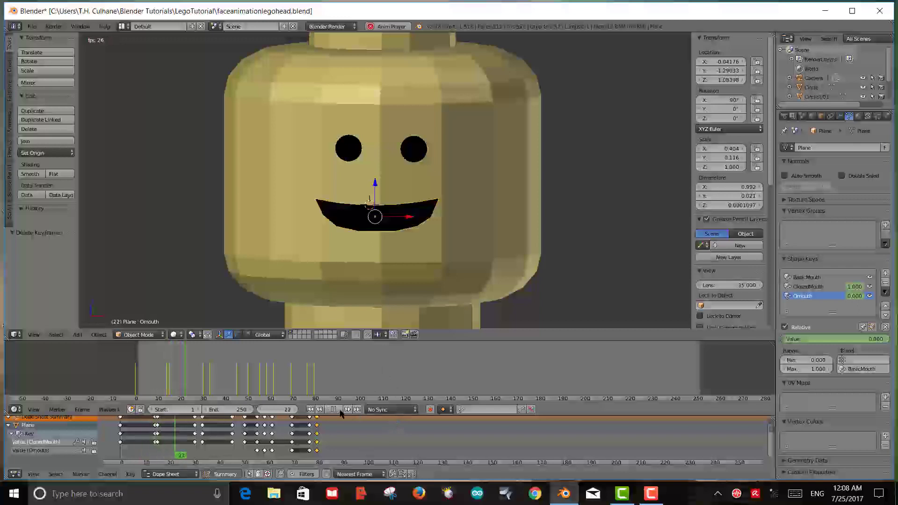
click(160, 366)
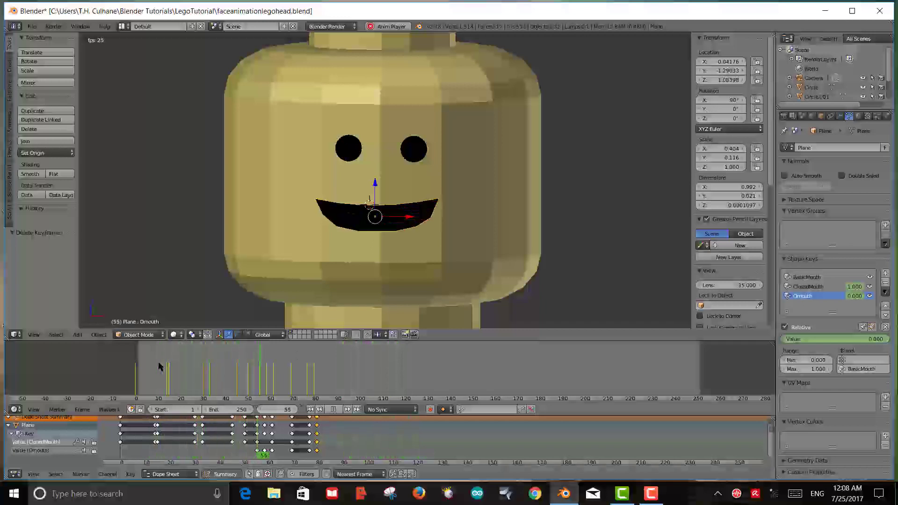
key(space)
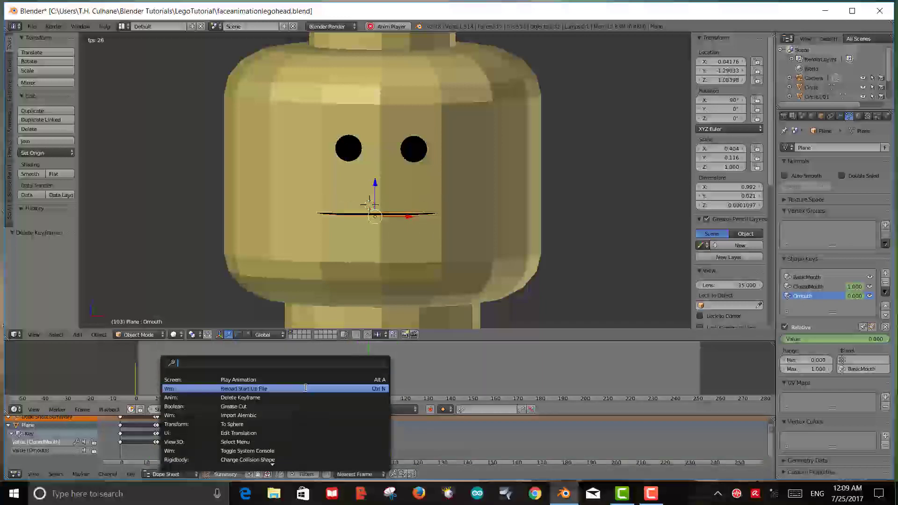
key(Escape)
click(270, 373)
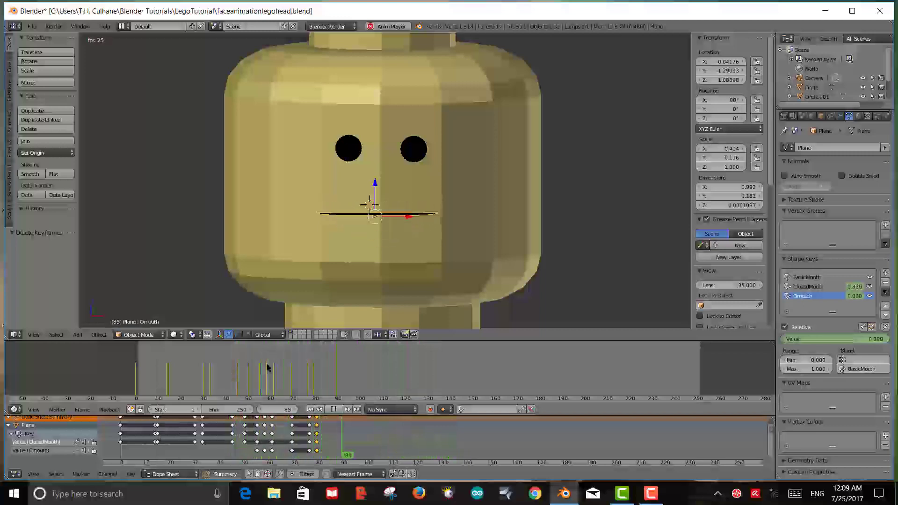
key(Escape)
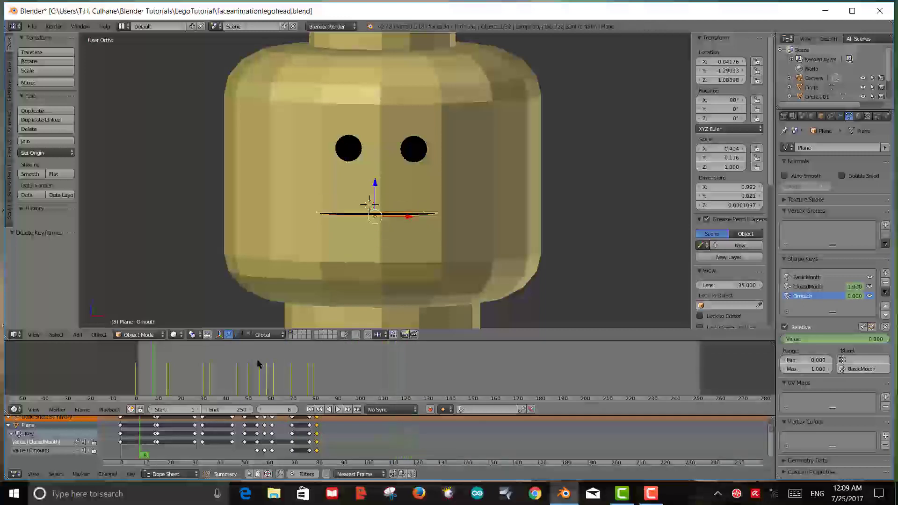
Step: Enlarge the Dope Sheet by dragging its border up over the timeline
drag(204, 376, 159, 375)
scroll(206, 390, up, 2)
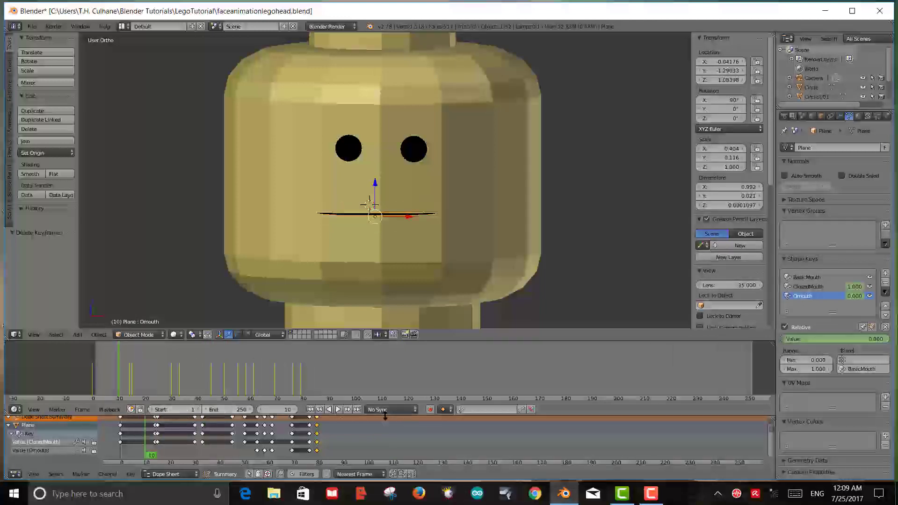
drag(414, 415, 415, 369)
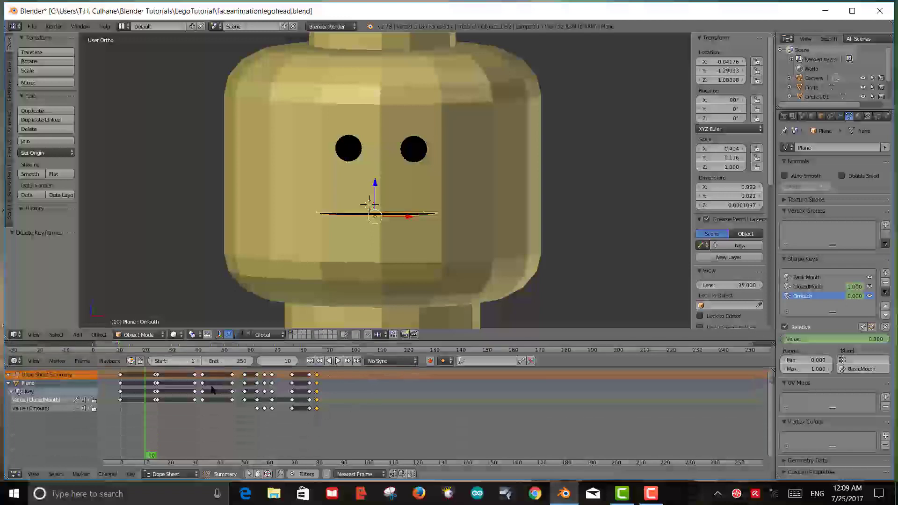
Step: Move the ClosedMouth key from about frame 30 to frame 22 and play to check
drag(155, 386, 188, 381)
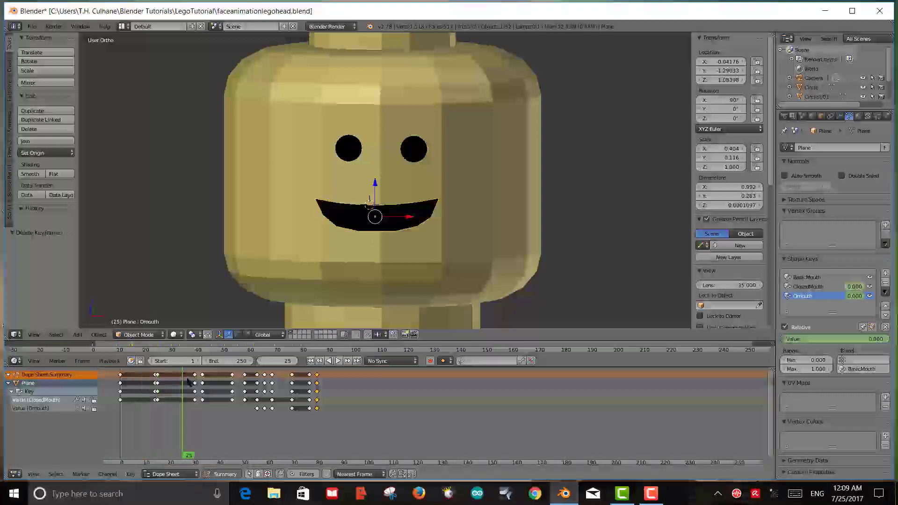
click(195, 402)
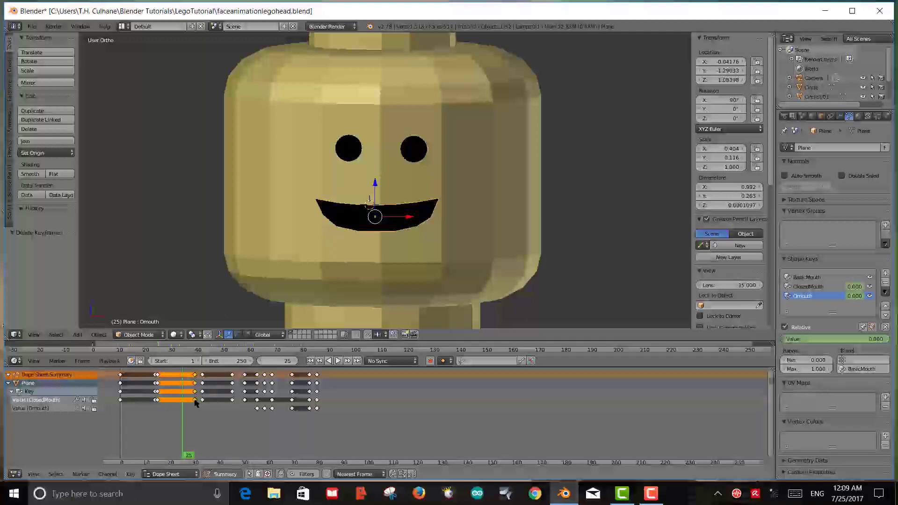
key(g)
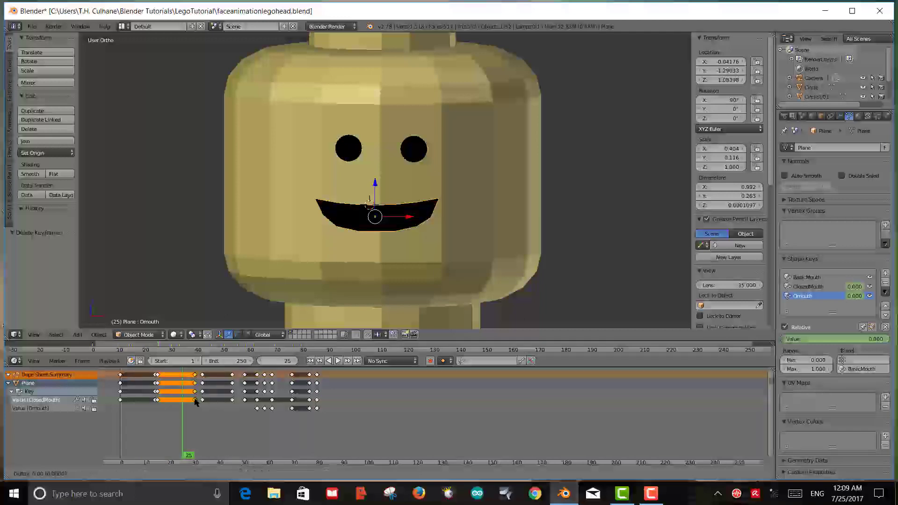
click(177, 405)
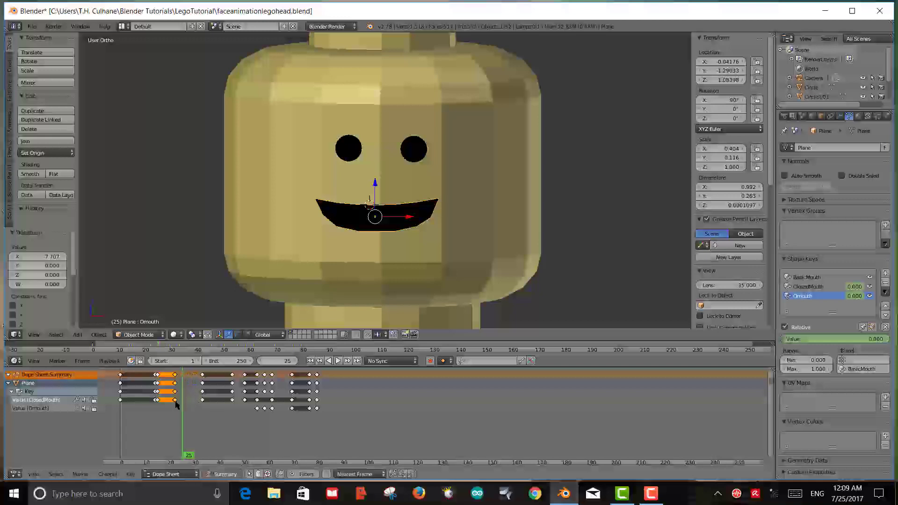
click(338, 361)
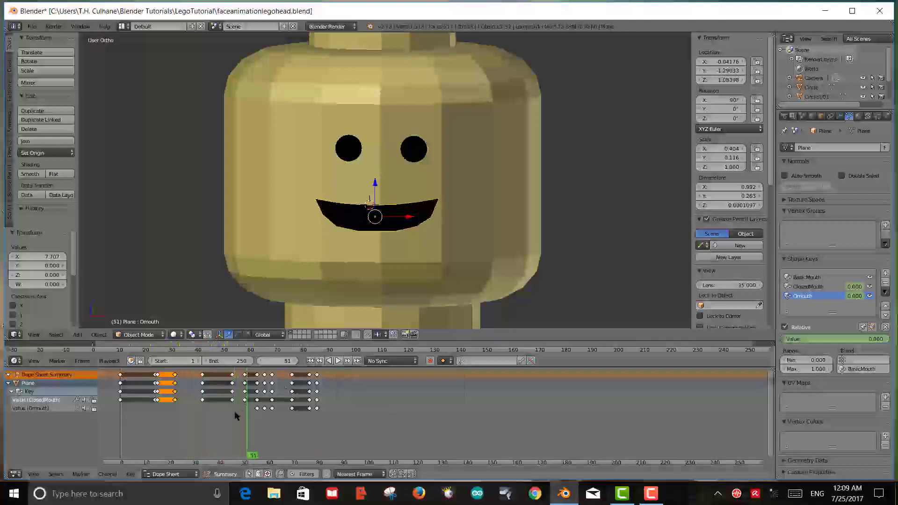
Step: Set the scene end frame to 100
click(239, 364)
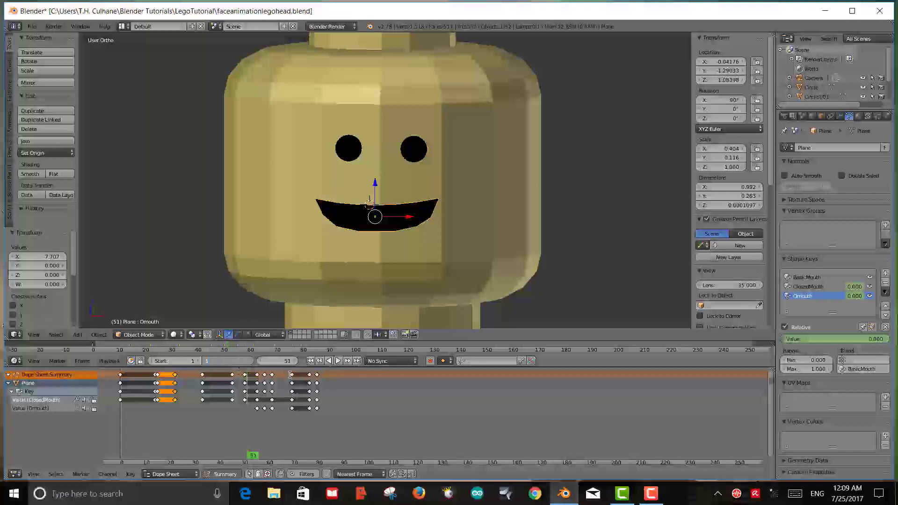
text(100)
key(Return)
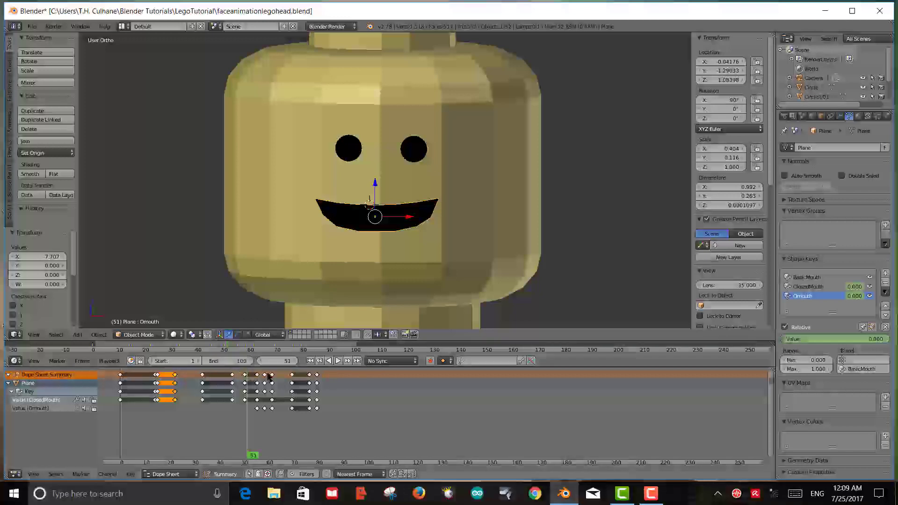
Step: Play the animation from frame 1, stopping at frame 67
click(310, 361)
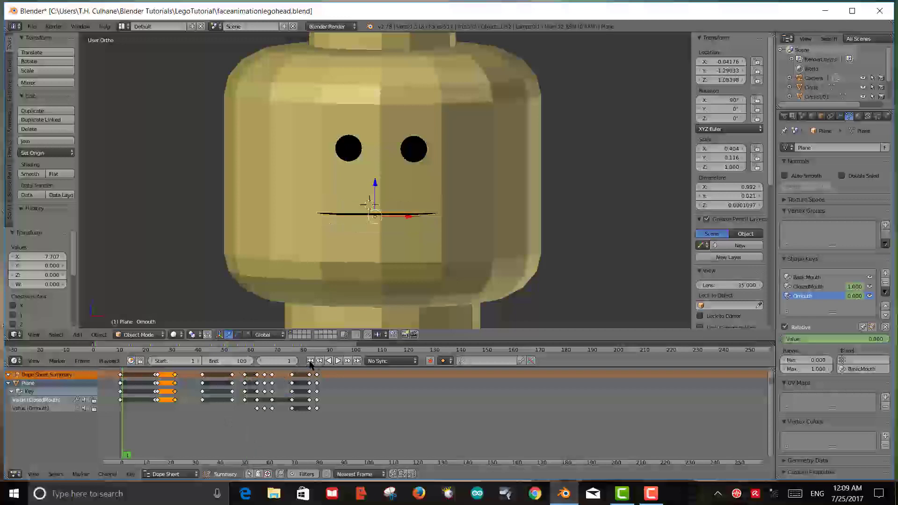
click(342, 363)
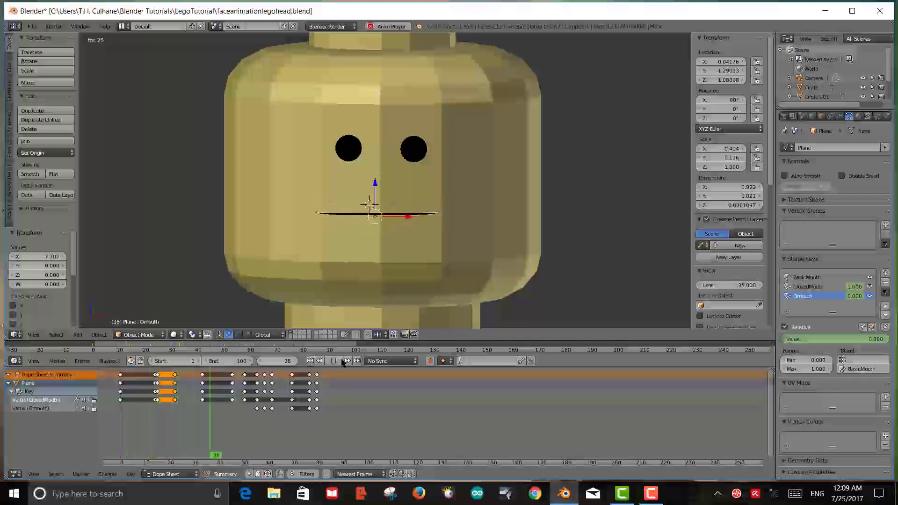
click(341, 361)
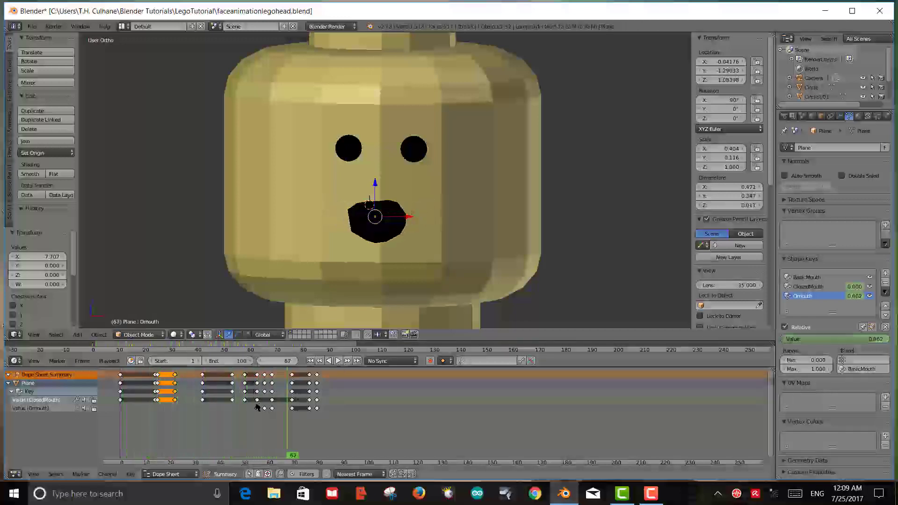
Step: Shift two mouth keyframe columns a few frames earlier, one landing near frame 27
right_click(203, 375)
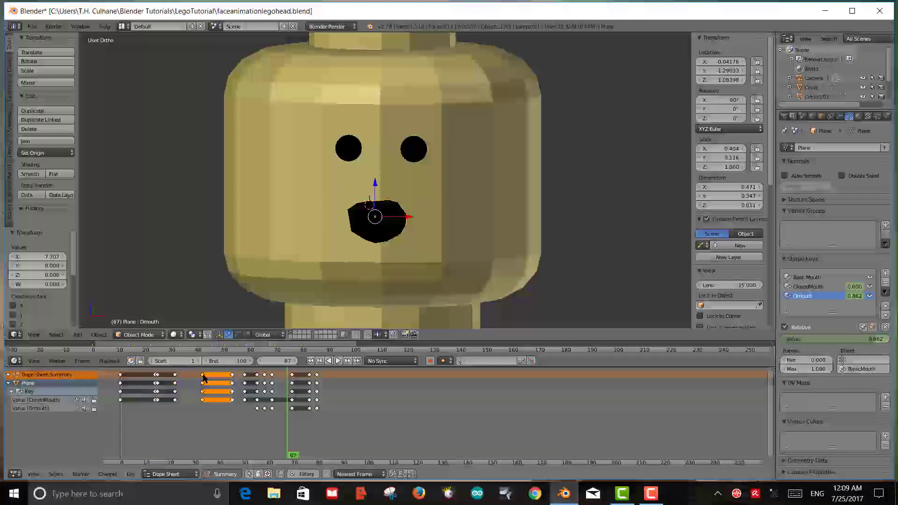
key(g)
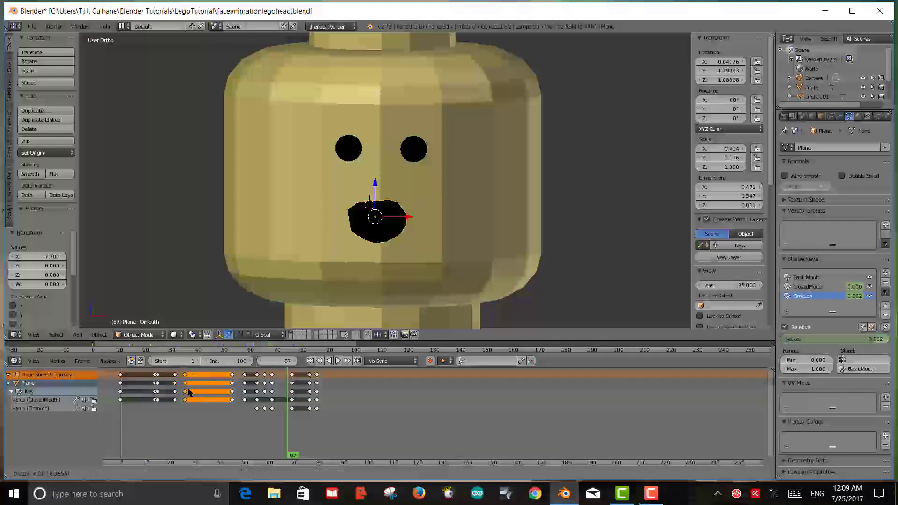
right_click(186, 384)
key(g)
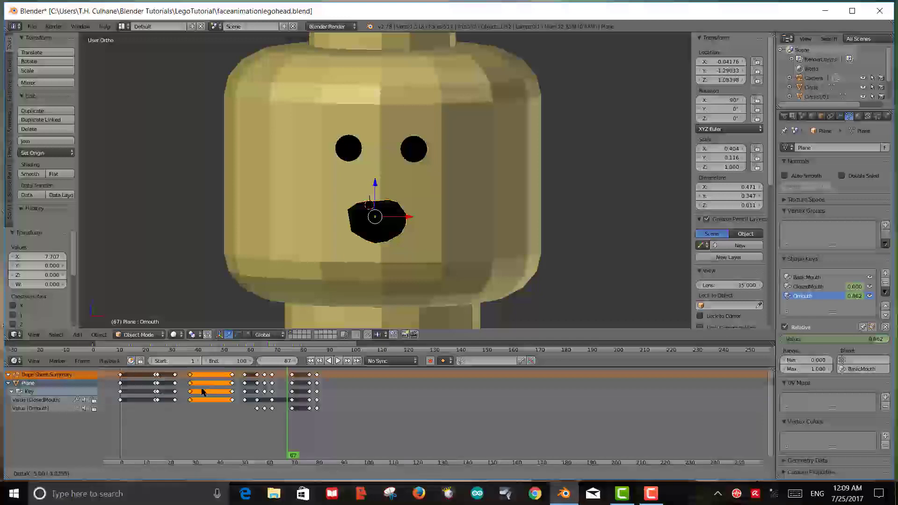
click(202, 391)
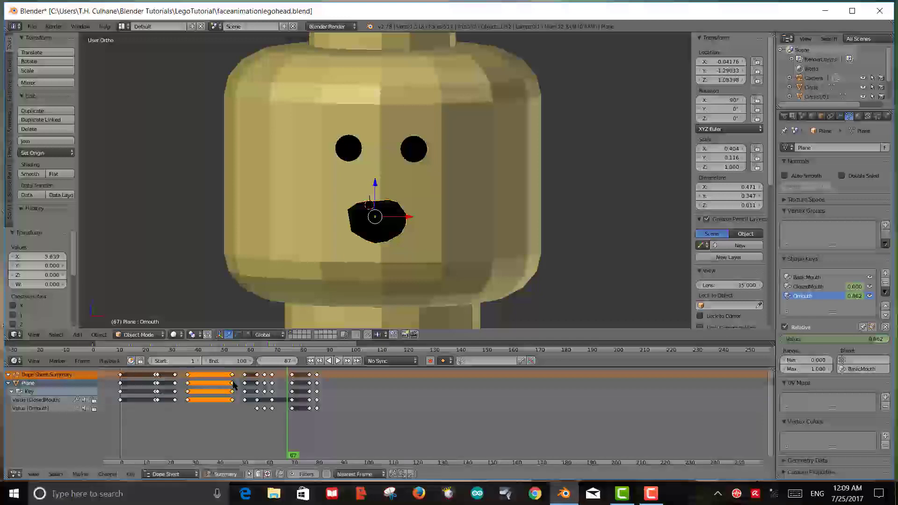
key(g)
click(220, 385)
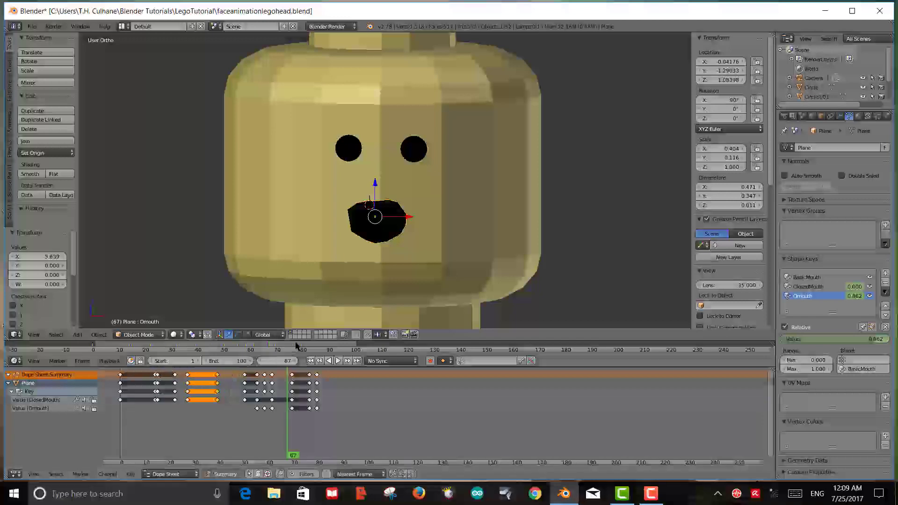
Step: Play the retimed animation forward and in reverse, then again from frame 1
click(335, 360)
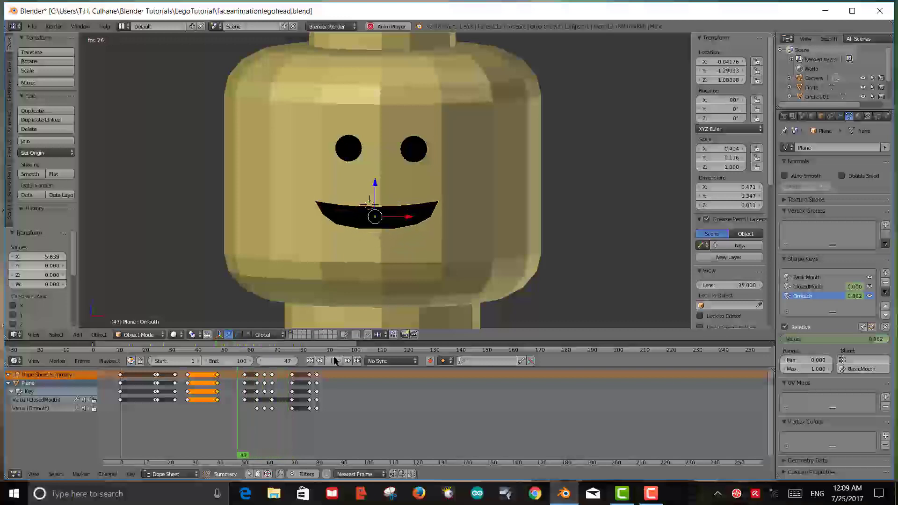
click(334, 360)
click(328, 360)
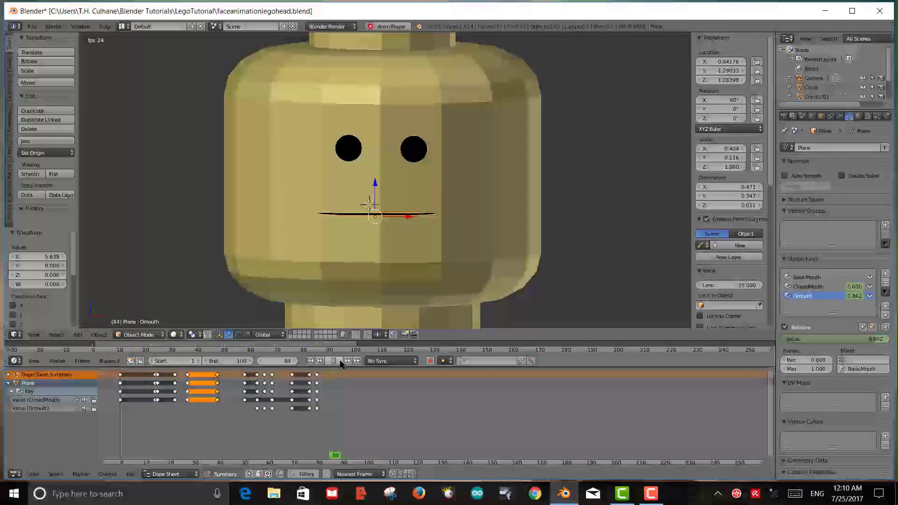
click(326, 363)
click(310, 361)
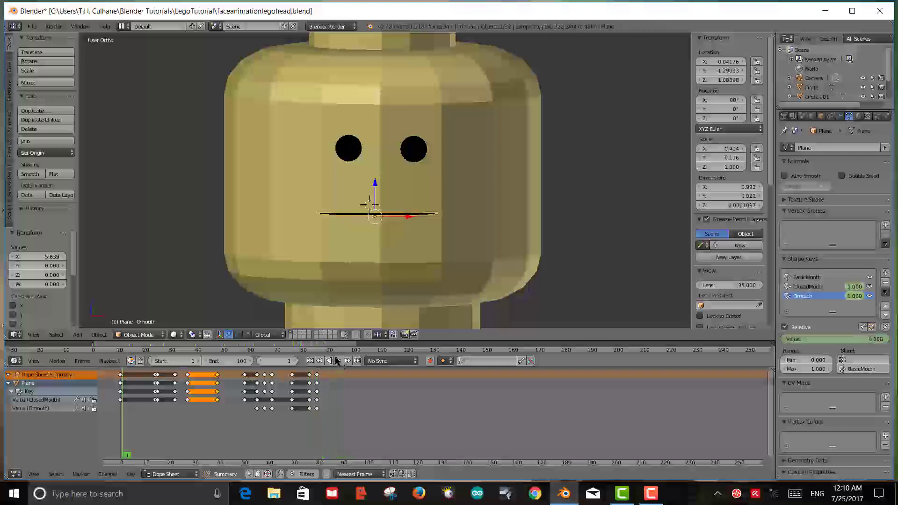
click(336, 361)
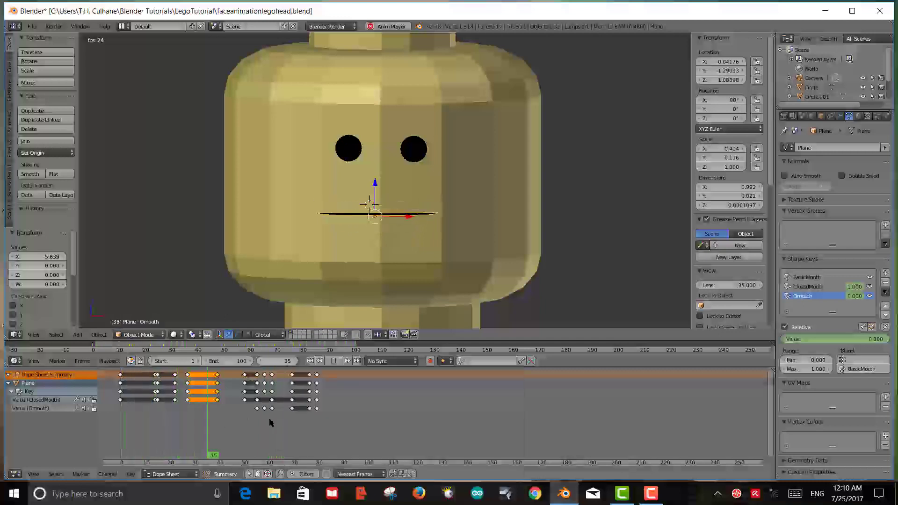
Step: Move the keyframe column at frame 50 back to about frame 42
key(alt+a)
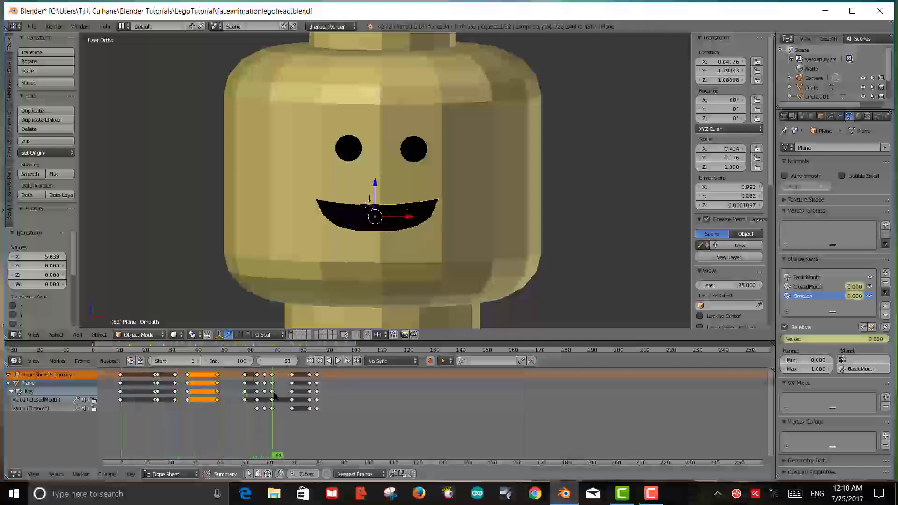
right_click(246, 376)
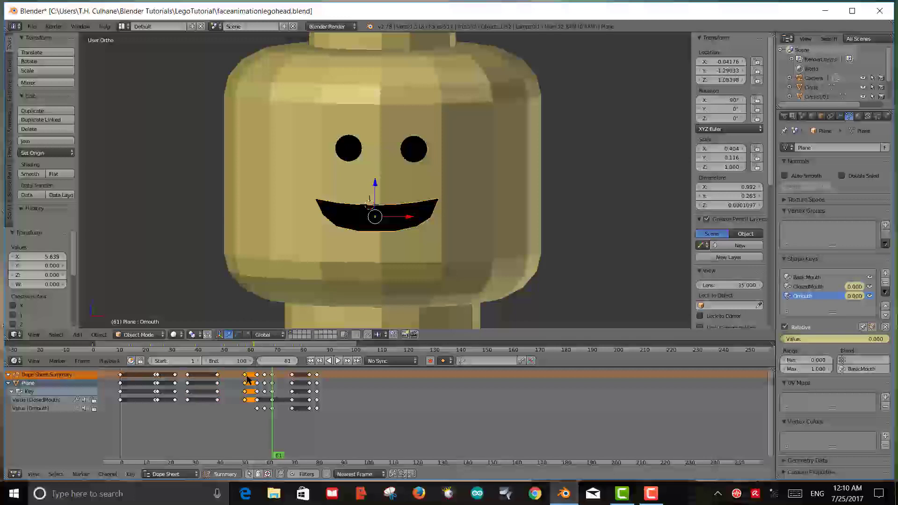
key(g)
click(228, 379)
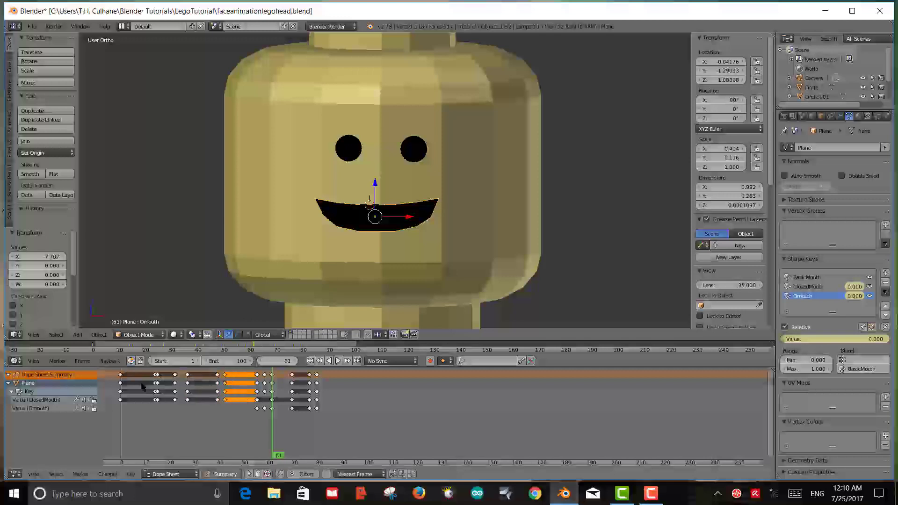
drag(143, 386, 258, 385)
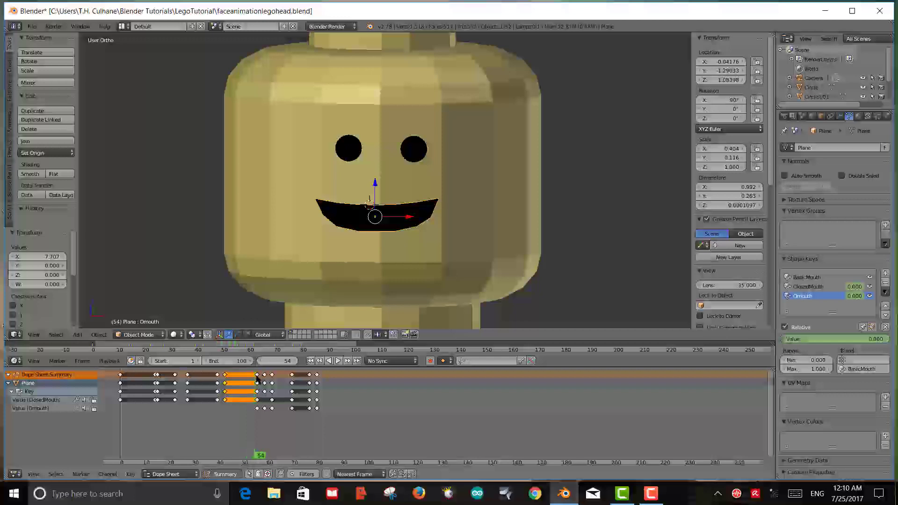
Step: Shift the column near frame 55 six frames earlier and play to review
right_click(256, 377)
key(g)
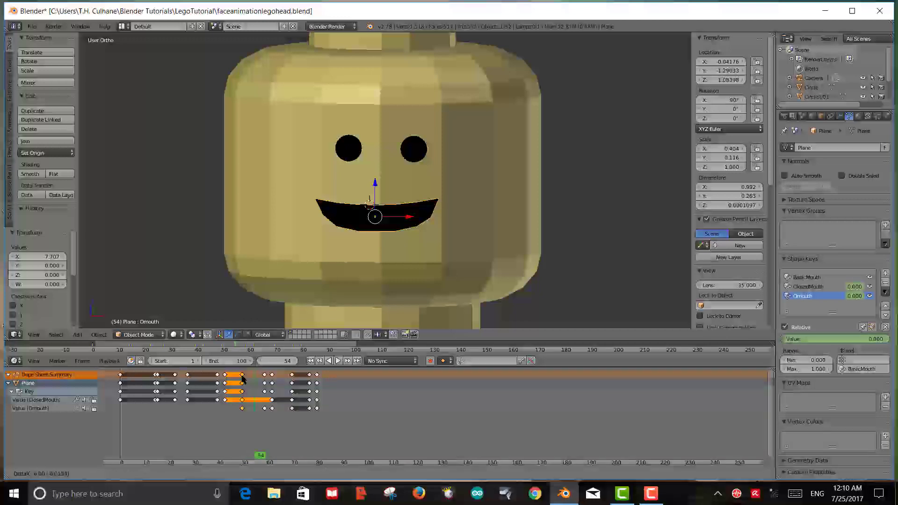
click(242, 379)
key(alt+a)
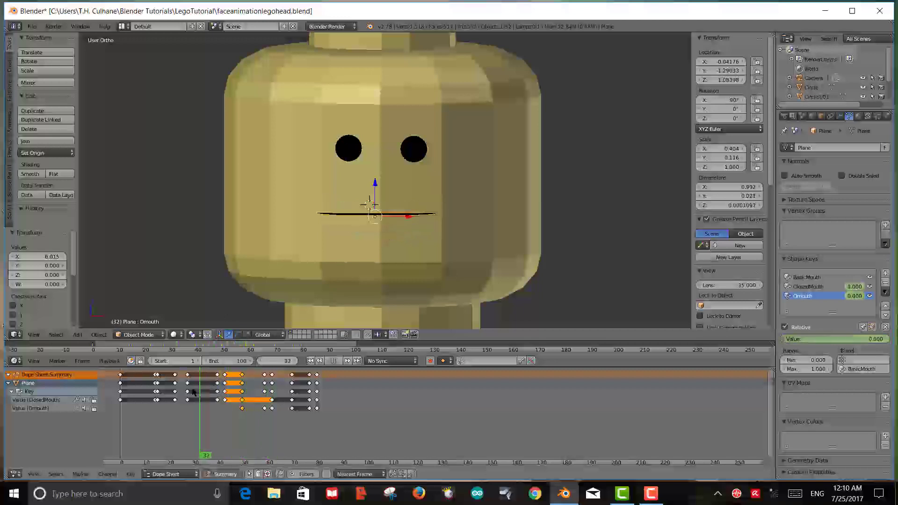
mouse_move(271, 393)
mouse_down()
mouse_move(257, 393)
mouse_move(302, 400)
mouse_move(274, 402)
mouse_up()
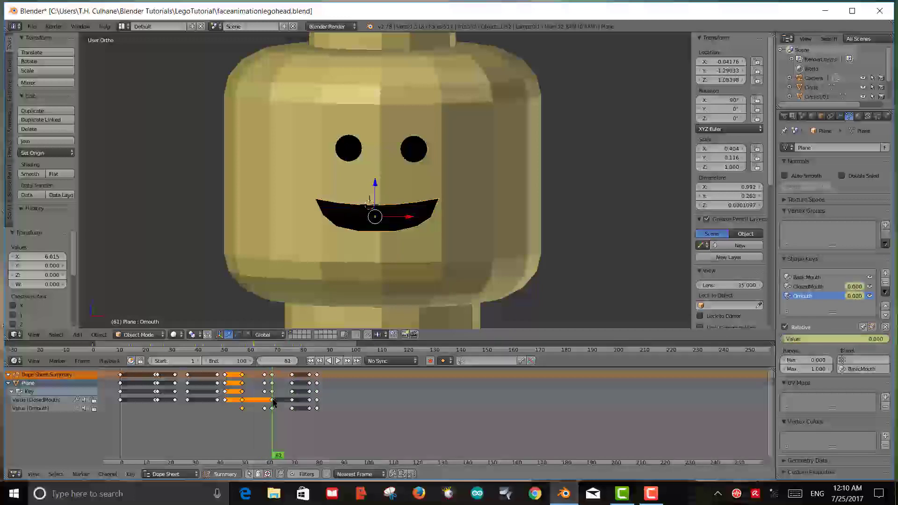
Step: Delete the ClosedMouth keys at frame 61 and check the mouth at frame 56
right_click(272, 395)
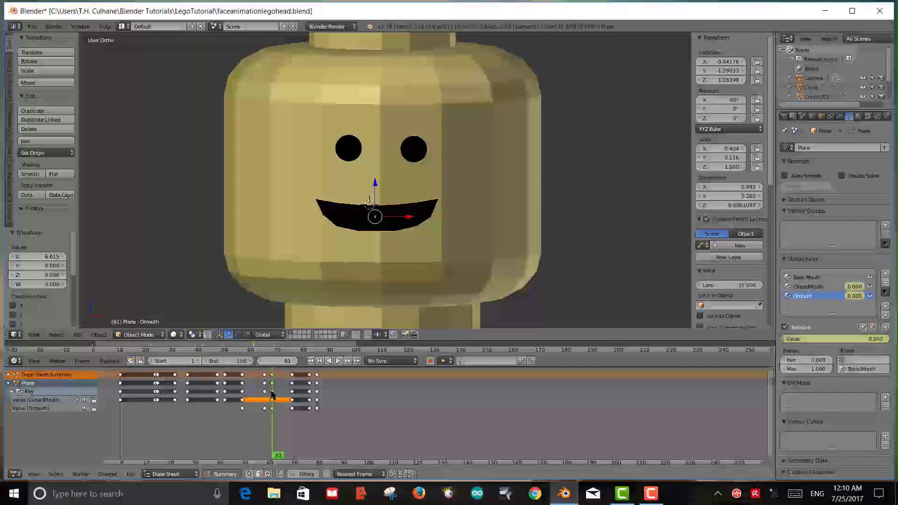
key(x)
click(272, 394)
drag(272, 393, 146, 392)
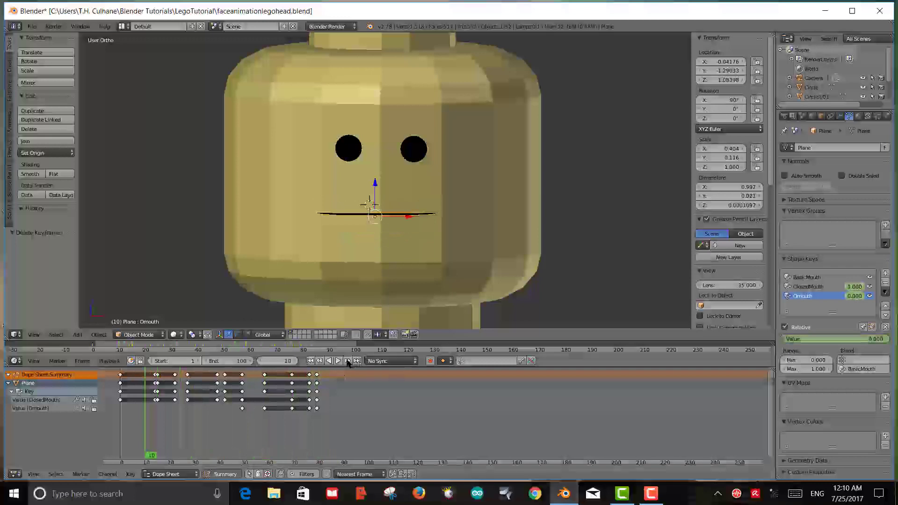
Step: Retime the keyframes around frames 36–48, ending about 3 frames later
click(337, 361)
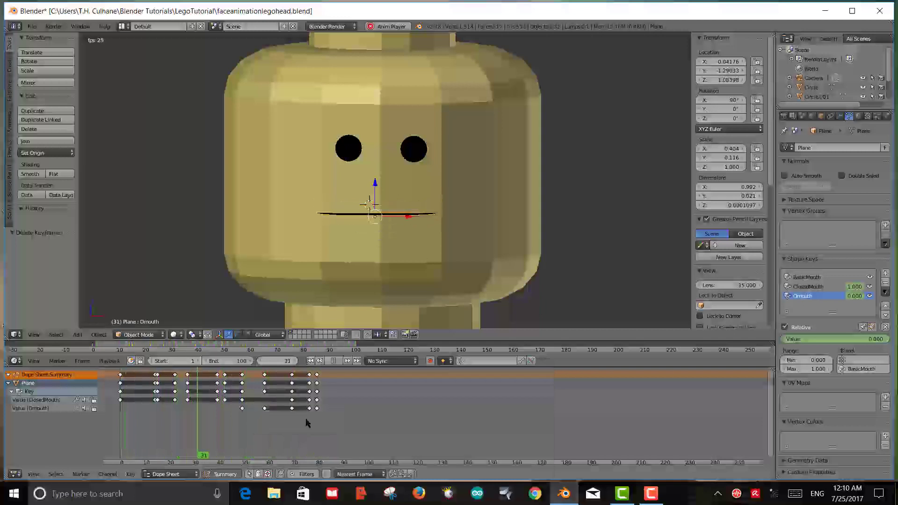
key(Escape)
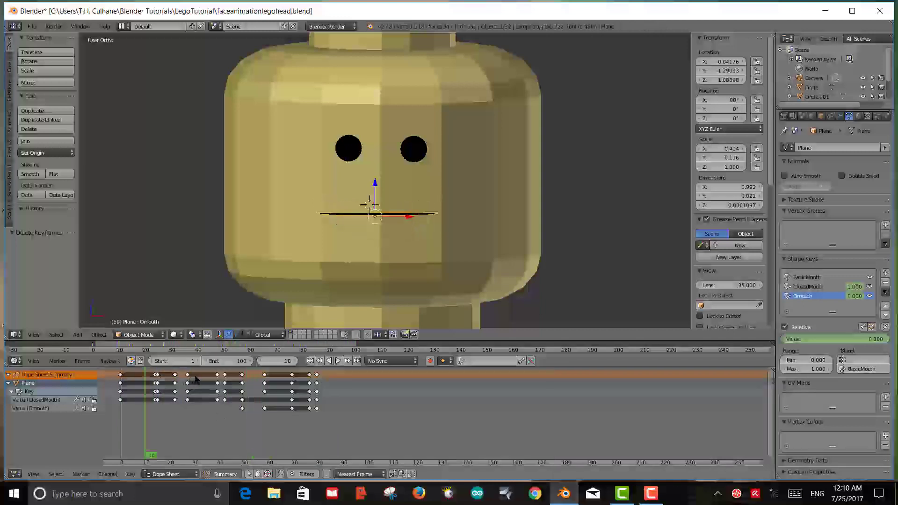
click(188, 376)
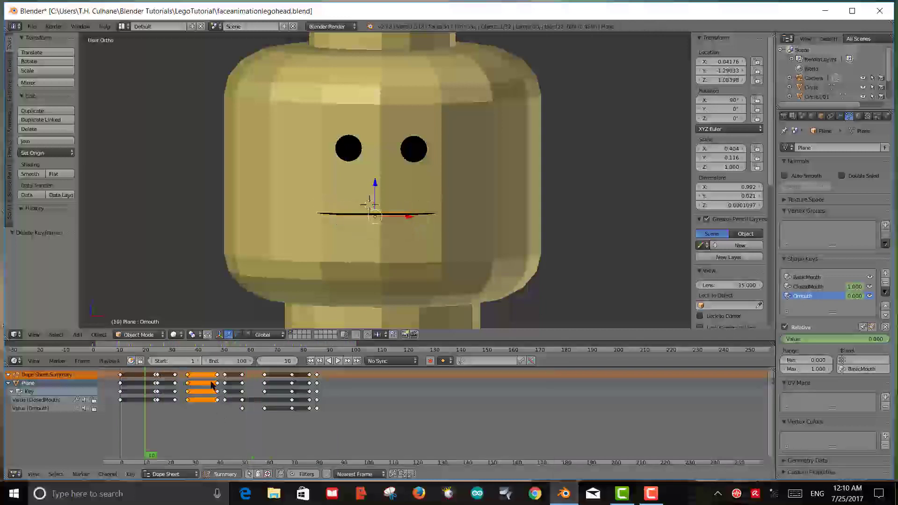
key(g)
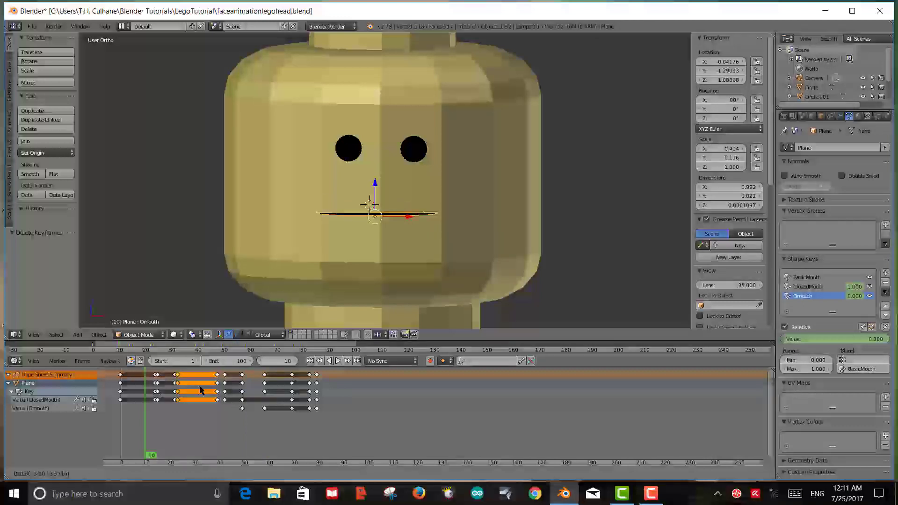
click(202, 389)
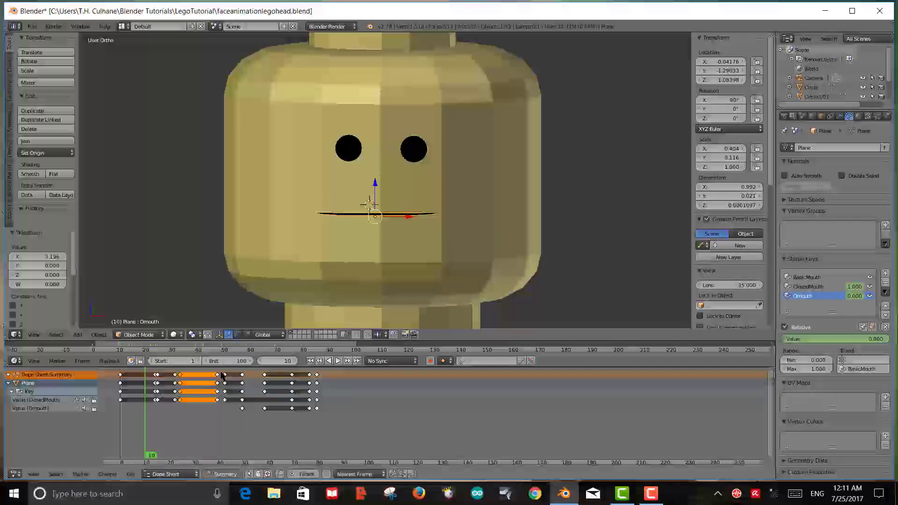
key(g)
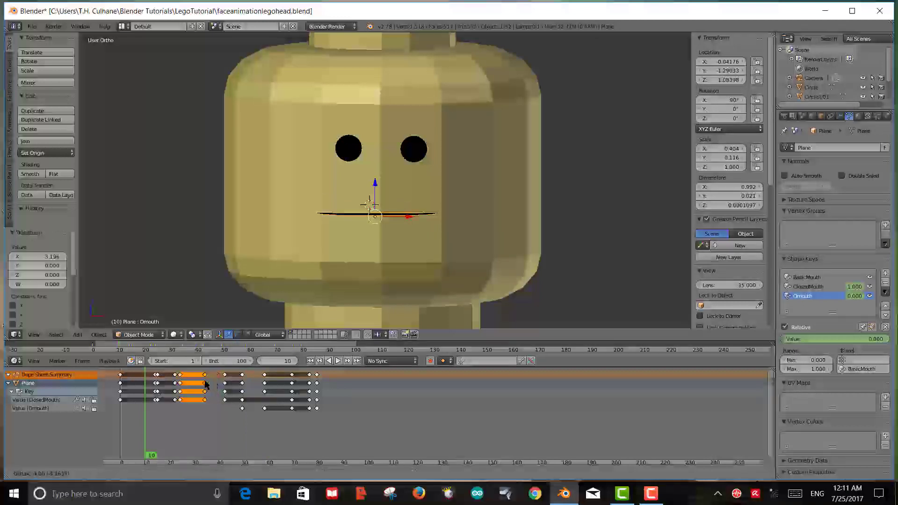
click(228, 377)
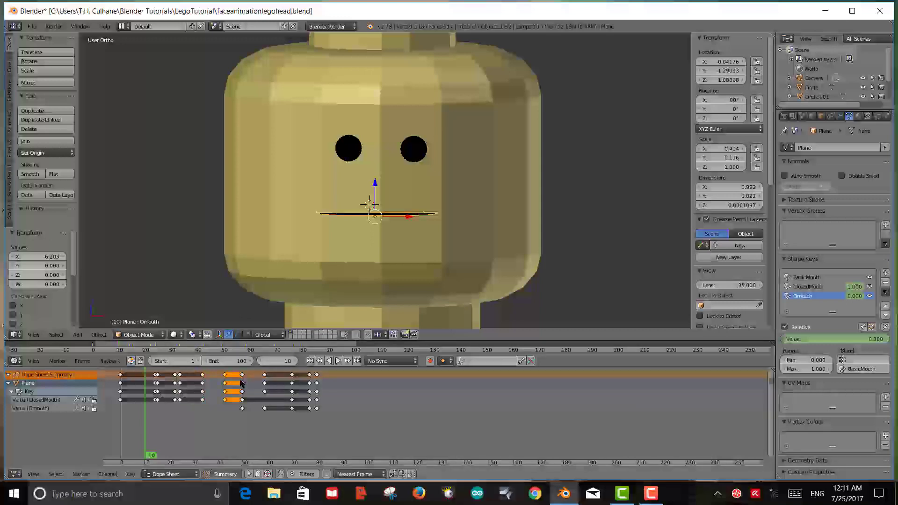
Step: Move the frame-55 keys a few frames earlier and the late keys about 11 frames earlier
shift+click(243, 382)
key(g)
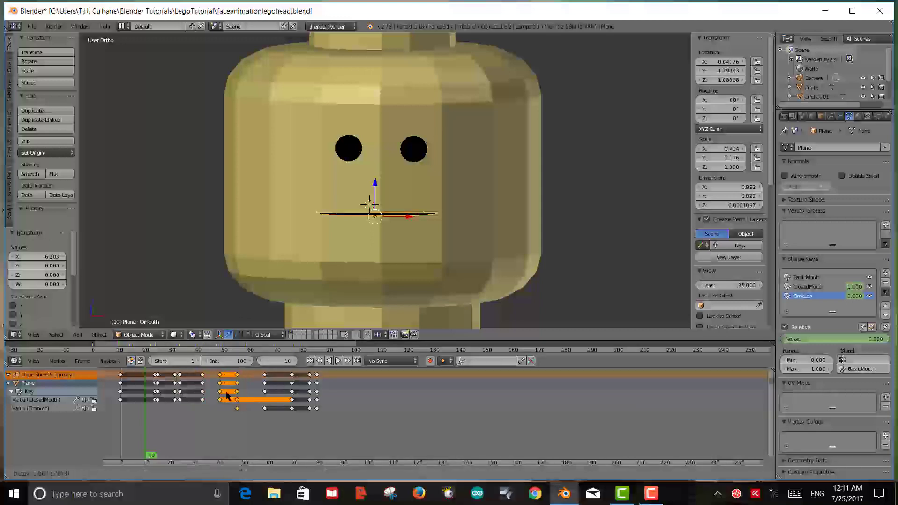
click(235, 389)
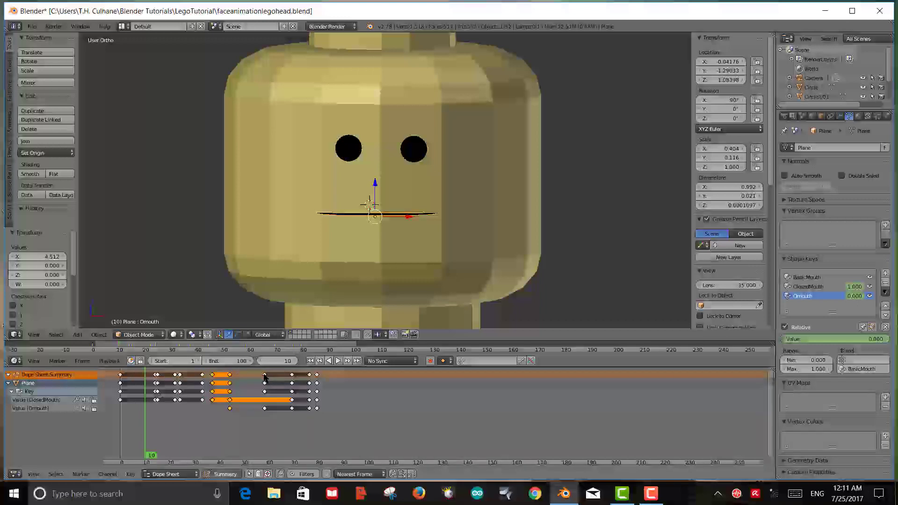
click(271, 386)
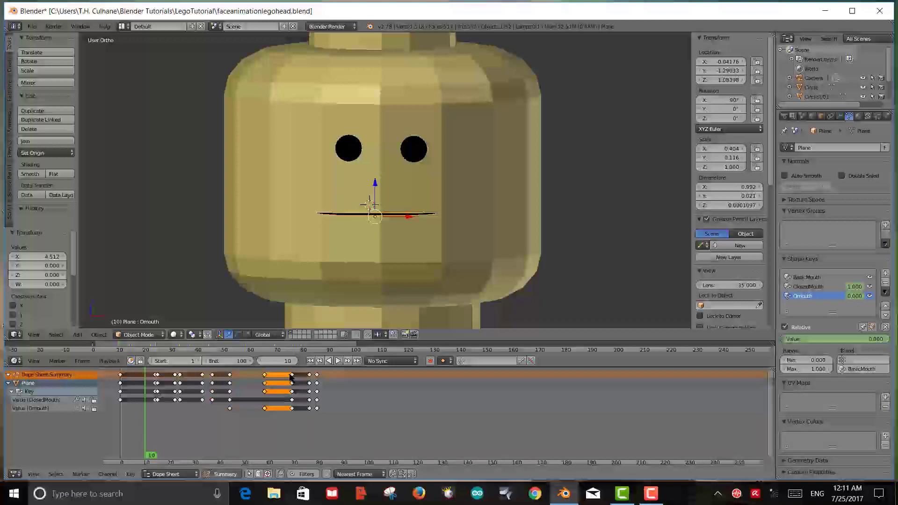
shift+click(291, 377)
shift+click(308, 383)
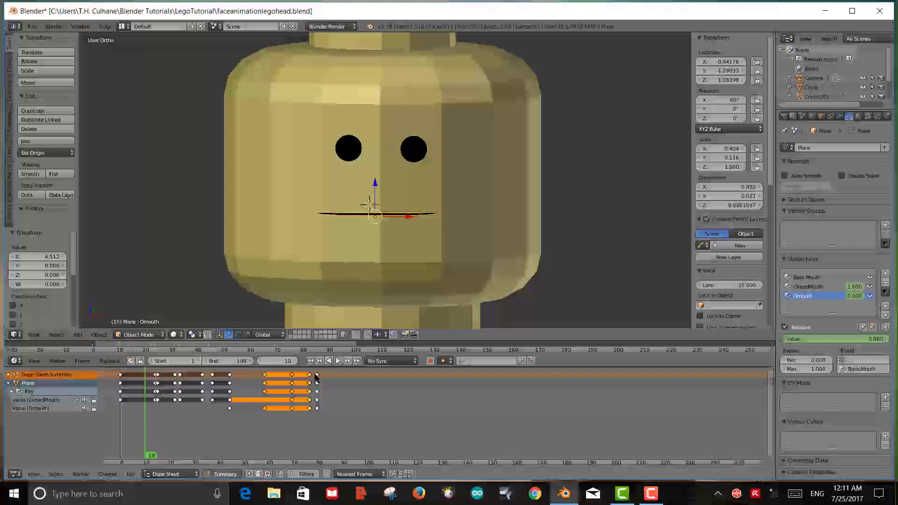
key(g)
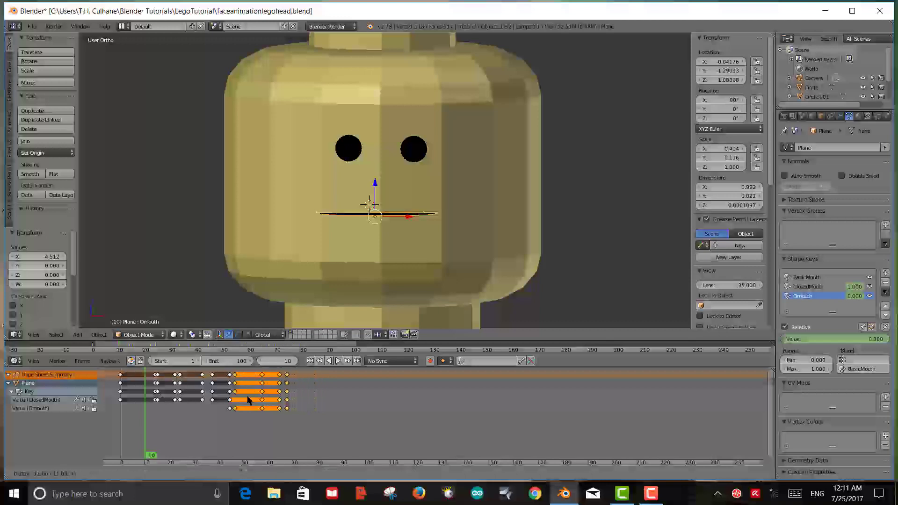
click(228, 401)
Step: Replay the mouth animation from frame 1 to check timing, then select the left eye
key(alt+a)
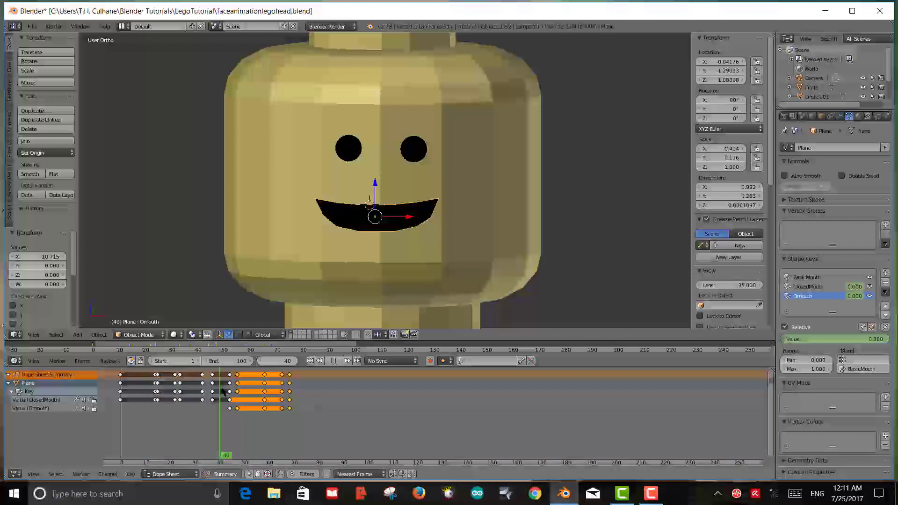
click(332, 360)
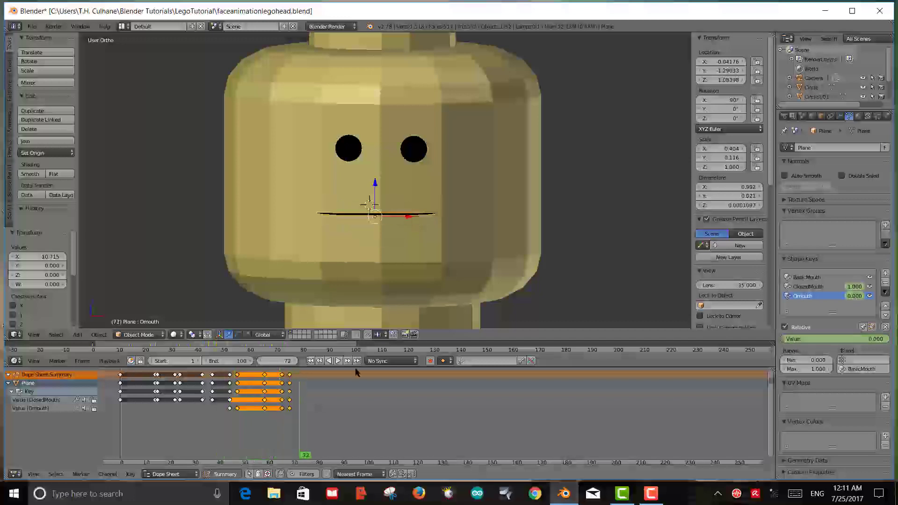
click(310, 360)
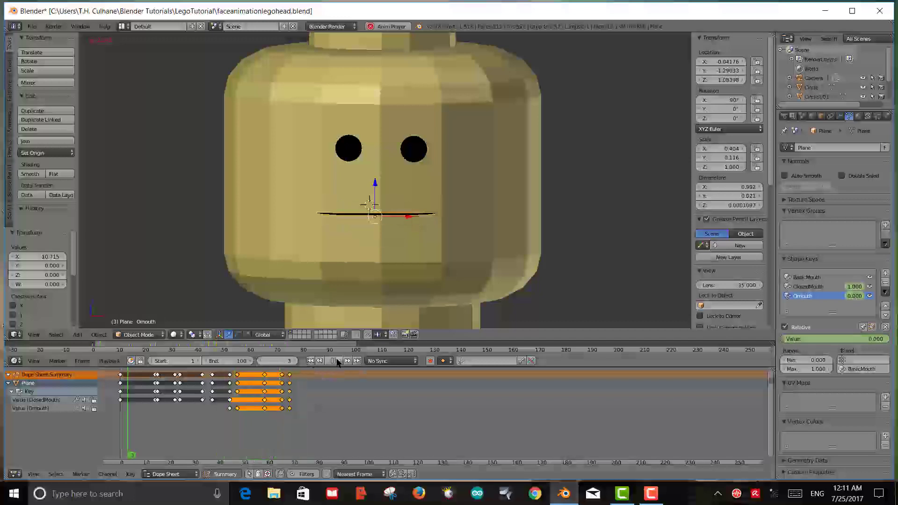
click(338, 360)
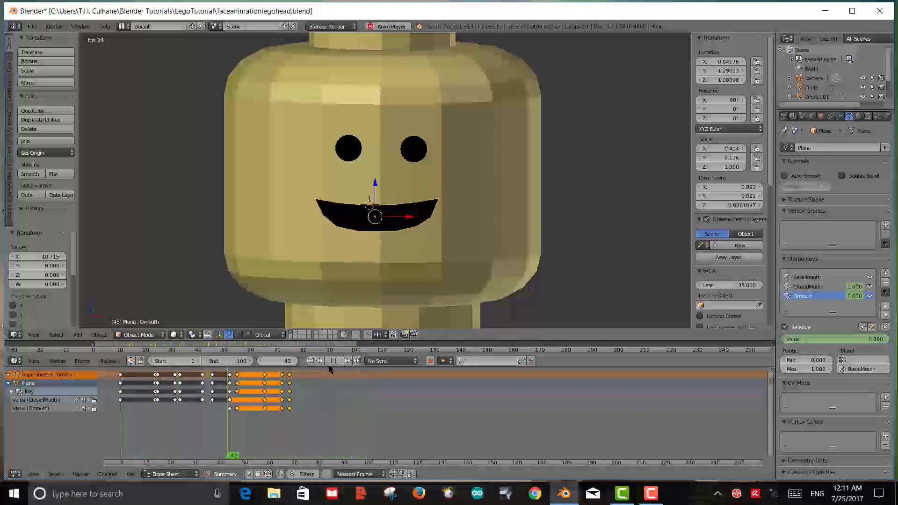
key(alt+a)
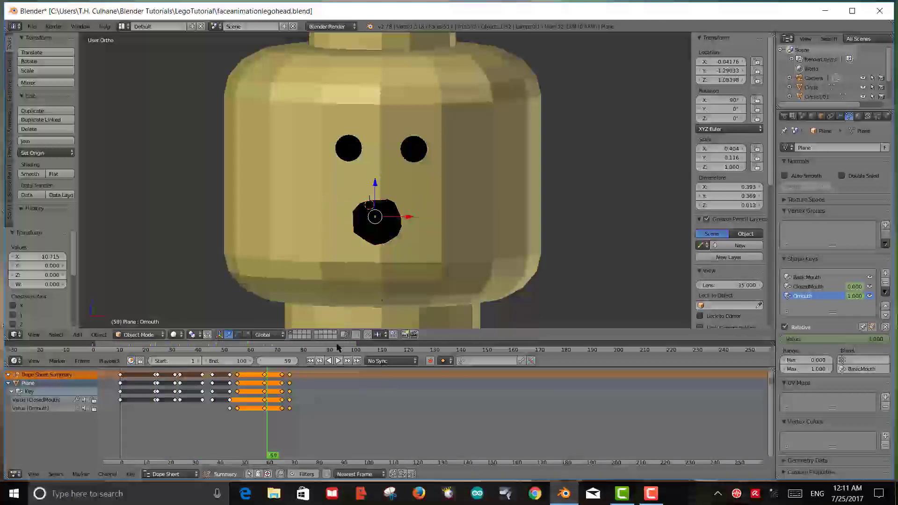
right_click(349, 149)
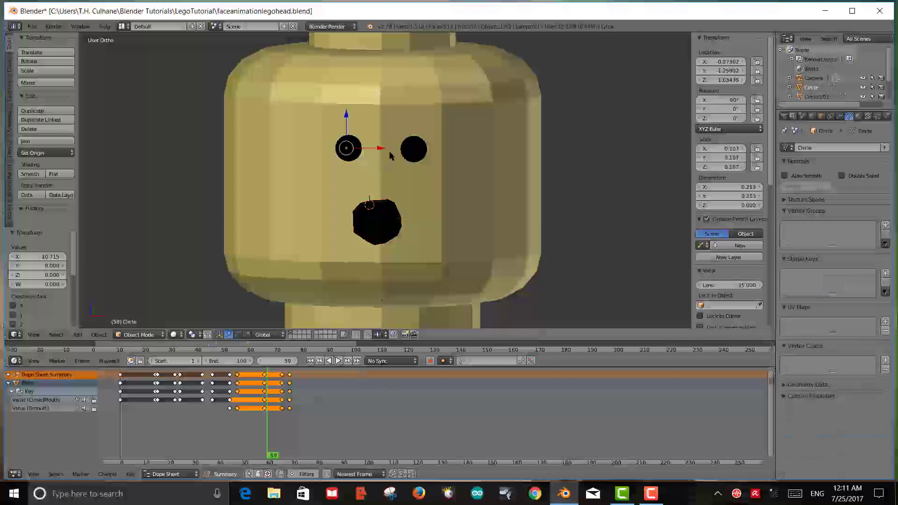
Step: Select the right eye alone and rename its mesh data from Circle.001 to eyeleft
shift+right_click(414, 149)
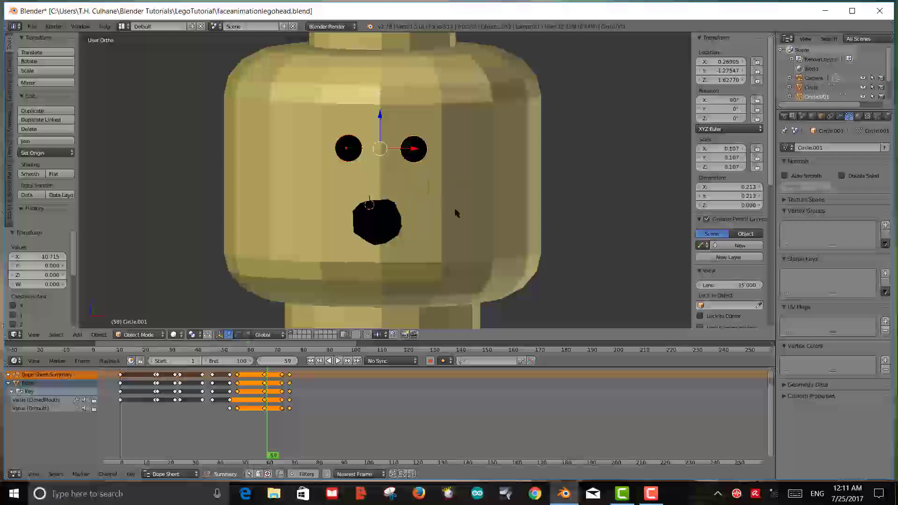
scroll(456, 213, up, 2)
shift+middle_drag(465, 220, 462, 253)
right_click(463, 253)
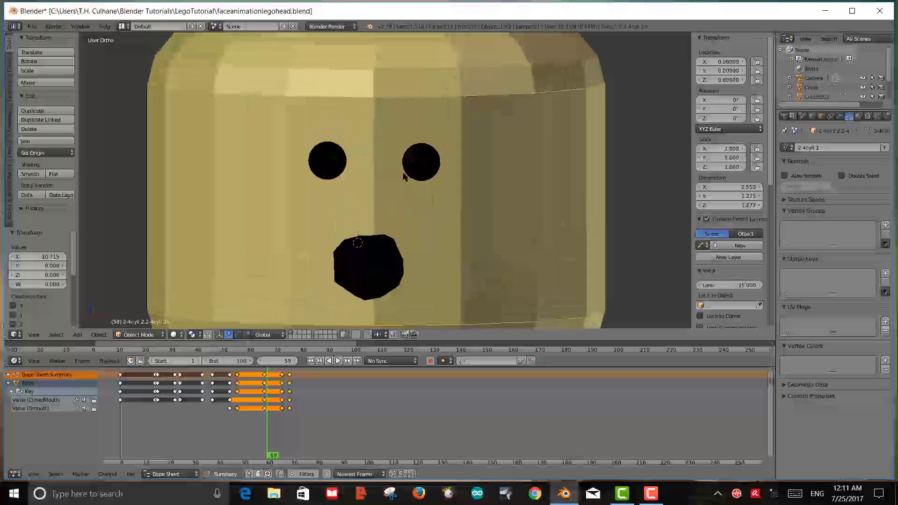
right_click(405, 176)
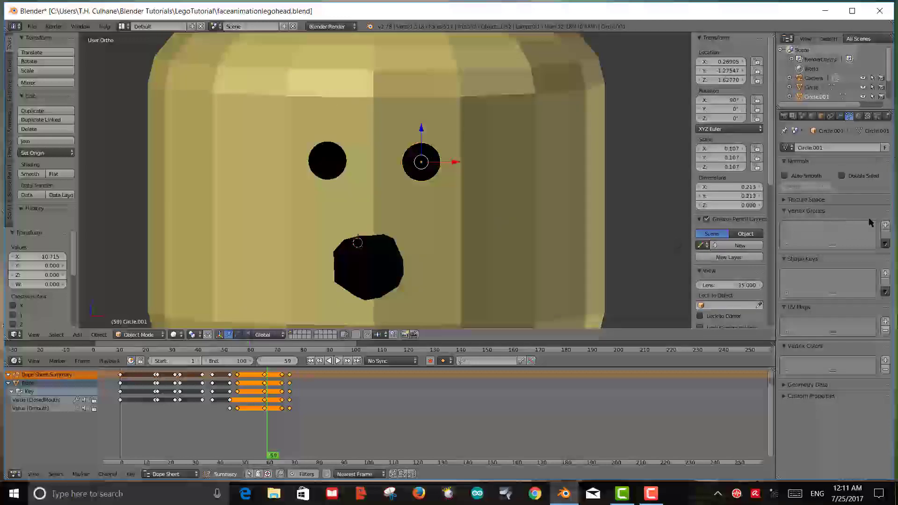
click(820, 147)
key(BackSpace)
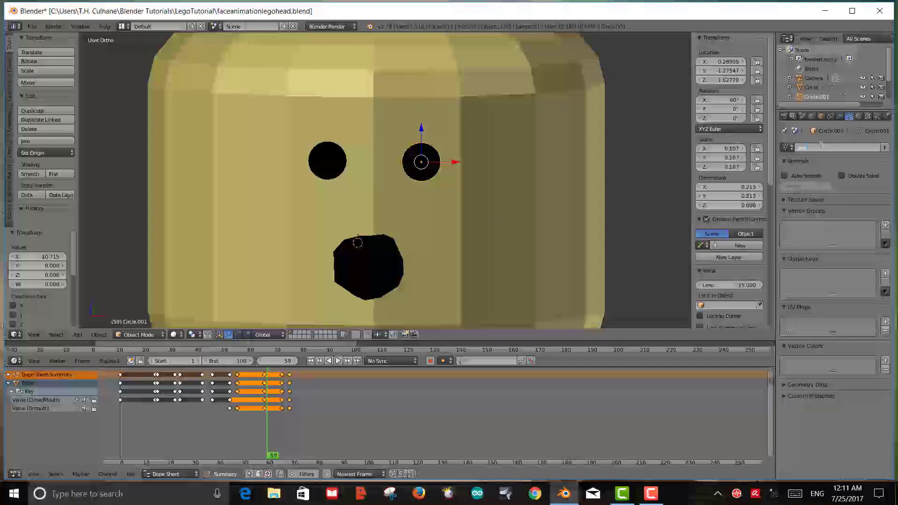
key(Return)
Step: Begin renaming the left eye's mesh, cancel it, and reselect the right eye
click(811, 87)
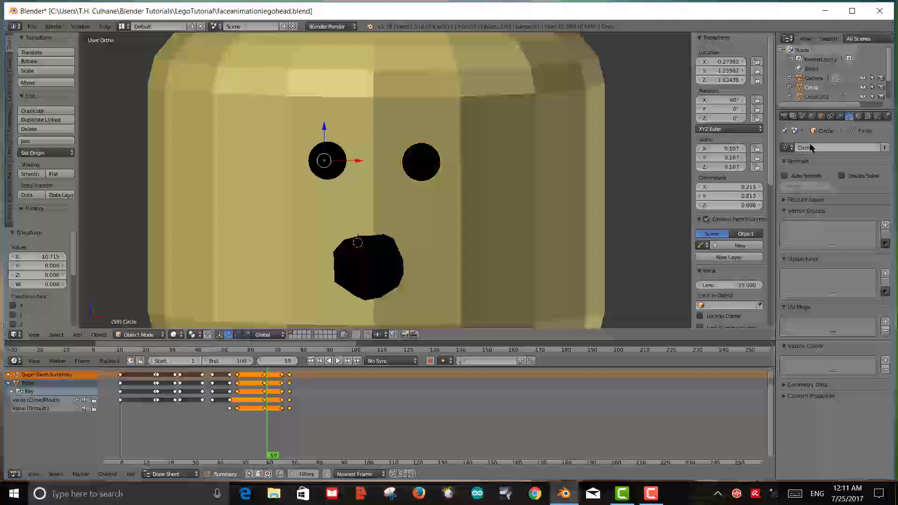
click(810, 147)
key(Escape)
right_click(422, 162)
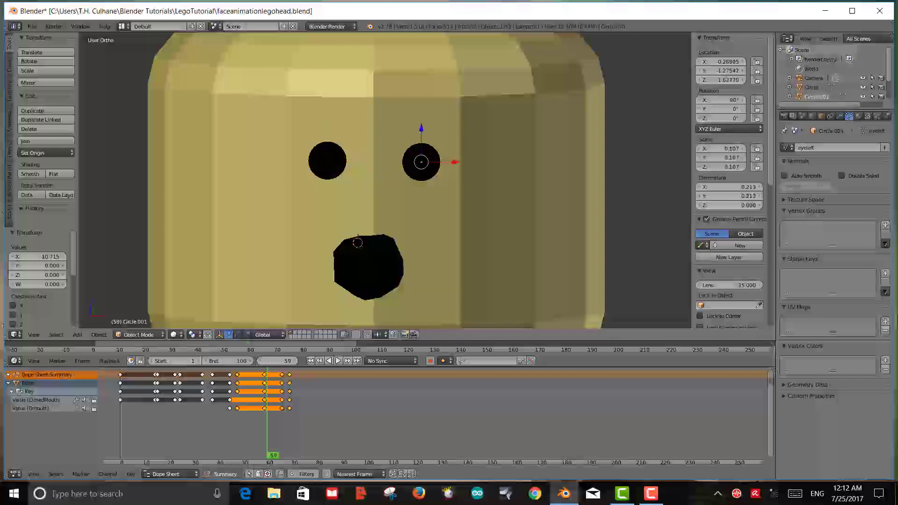
Step: Add Basis and closed shape keys, then flatten the eye along Z and widen it along X
click(884, 274)
click(885, 274)
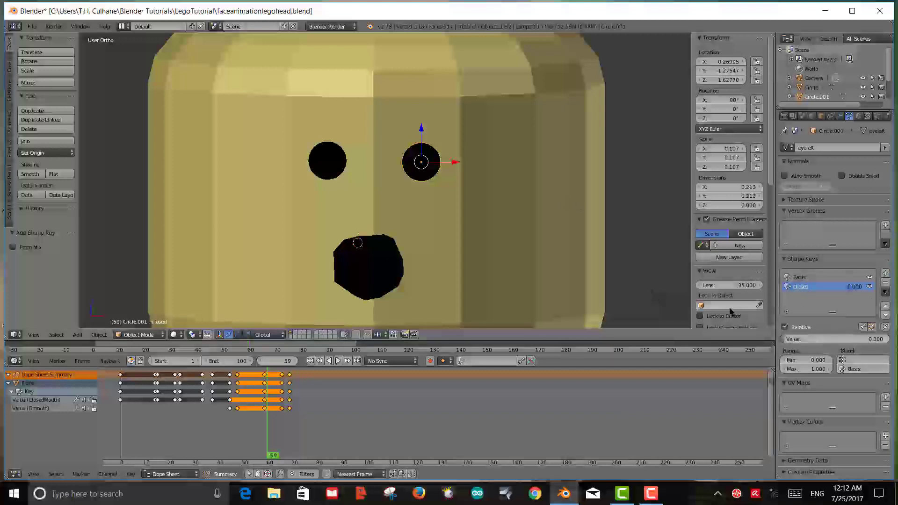
key(Tab)
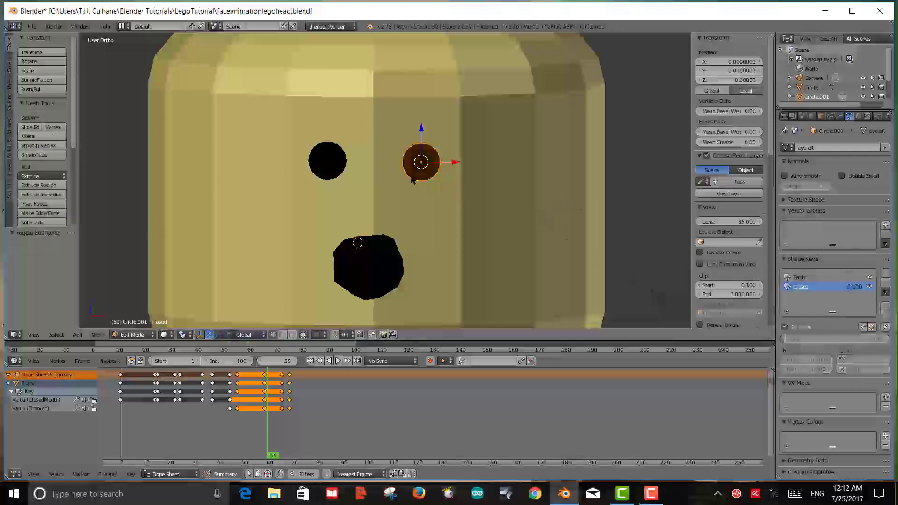
key(s)
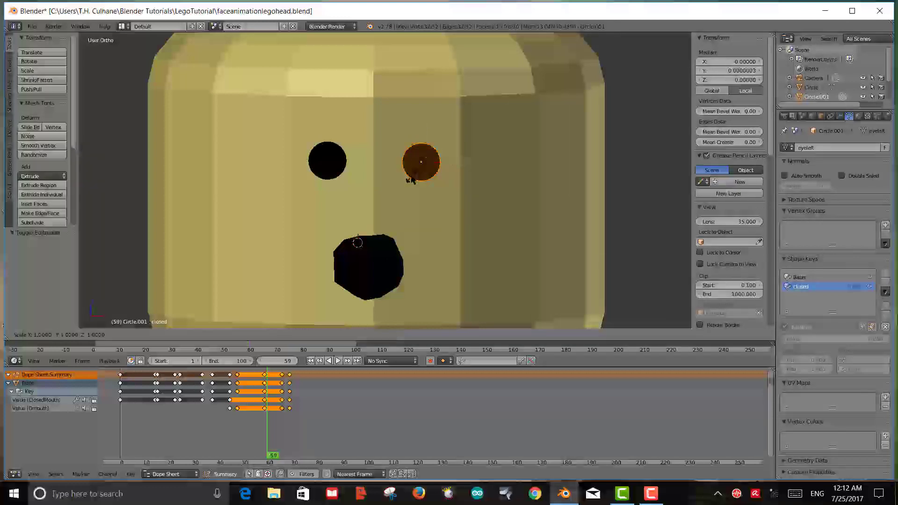
key(z)
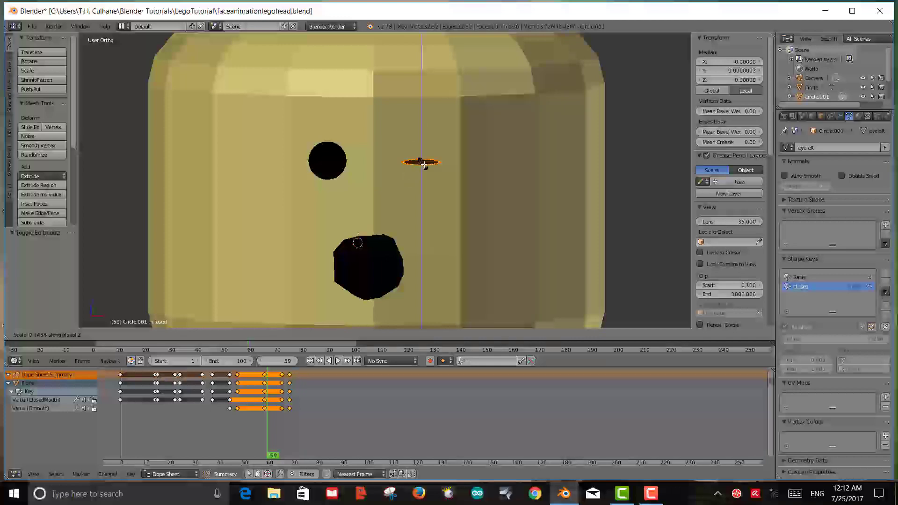
click(420, 161)
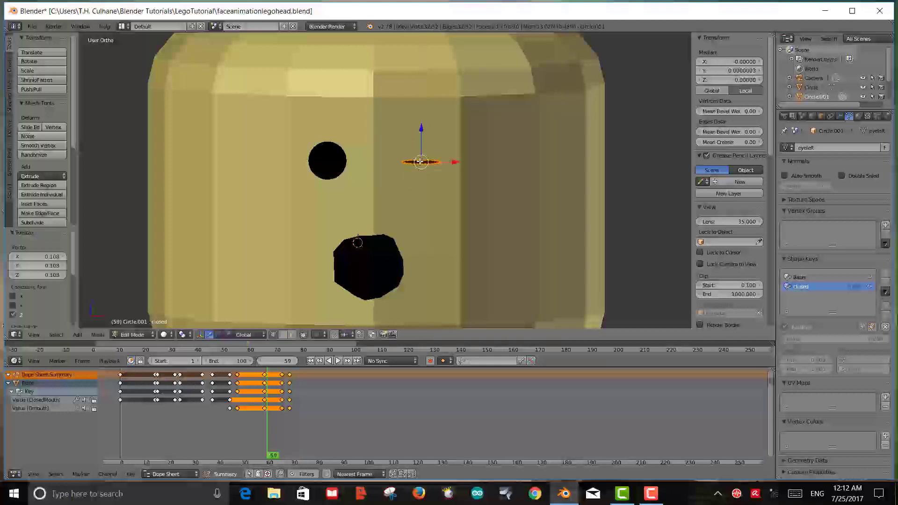
key(s)
key(x)
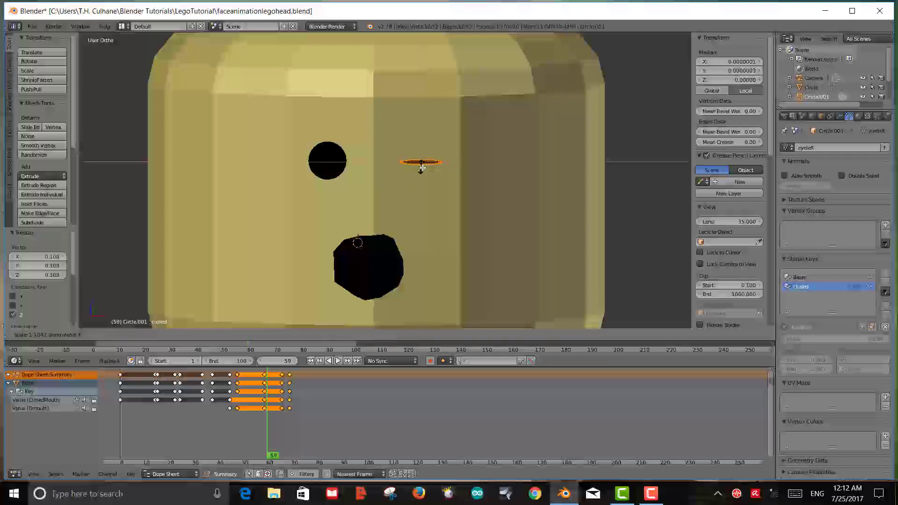
click(426, 167)
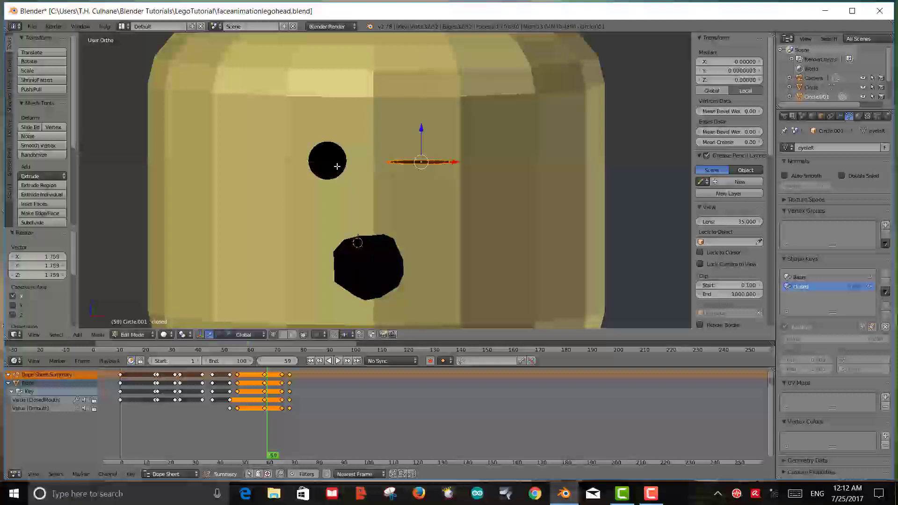
key(Tab)
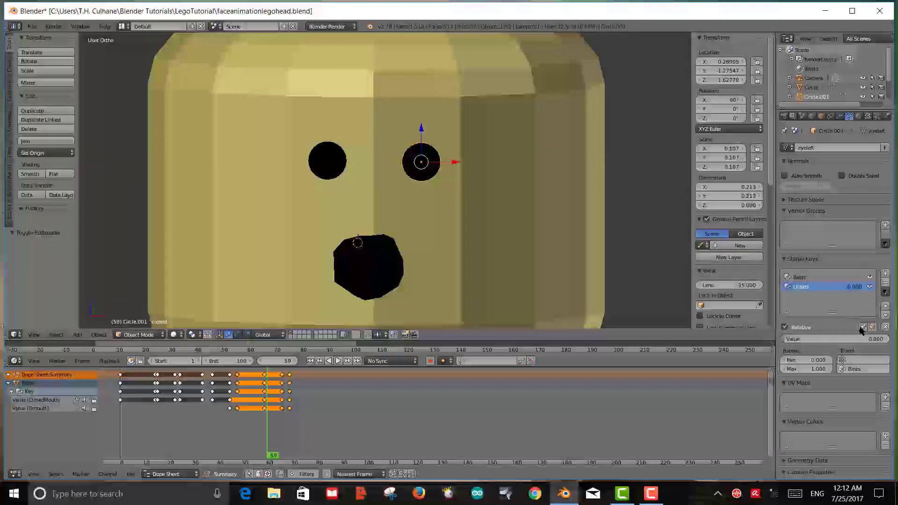
Step: Test the closed key, then shrink and flatten the eye further and retest the Value slider
mouse_move(835, 339)
mouse_down()
mouse_move(889, 338)
mouse_move(849, 345)
mouse_up()
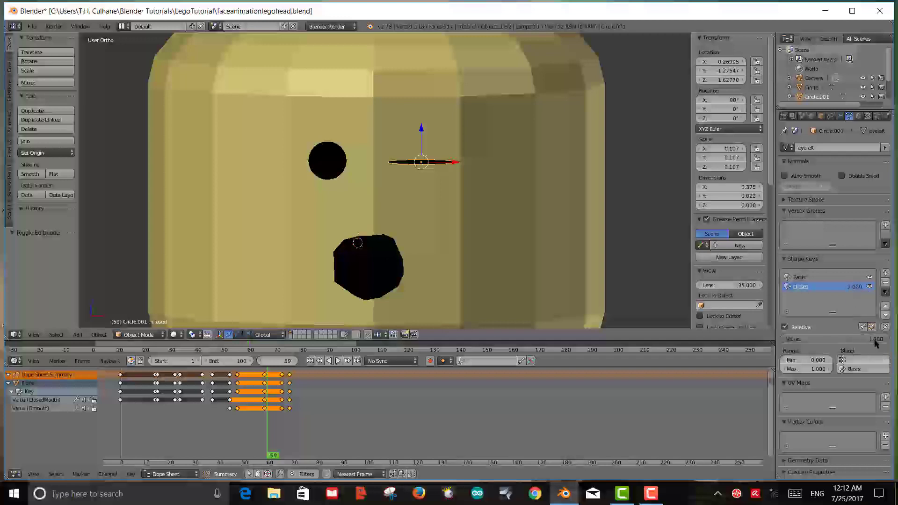
drag(874, 339, 794, 339)
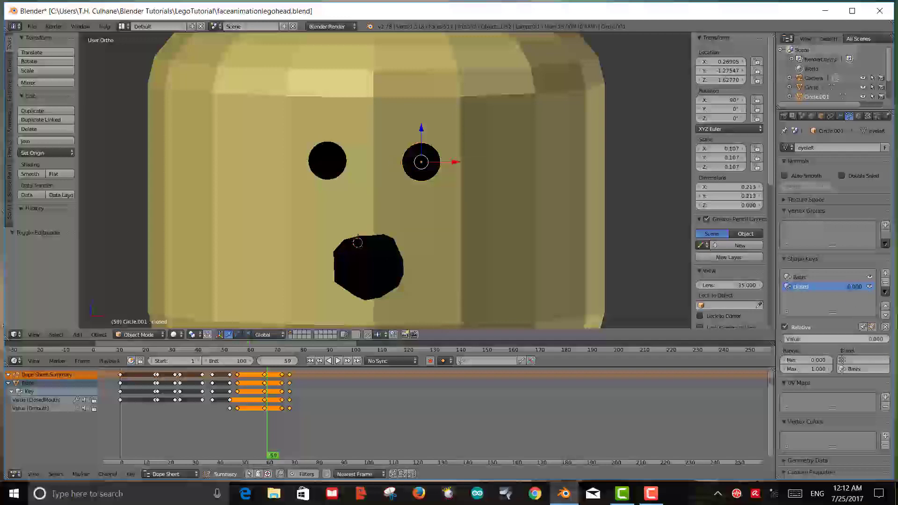
key(Tab)
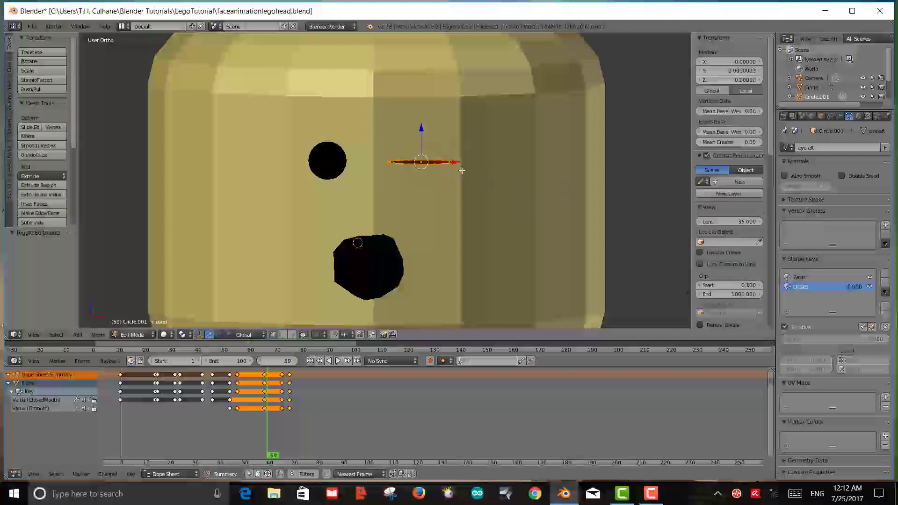
key(s)
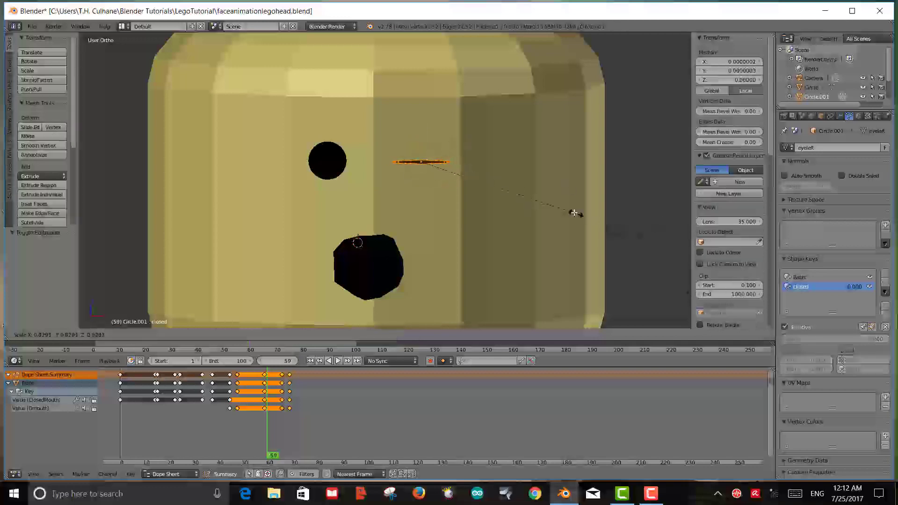
click(593, 203)
key(s)
key(z)
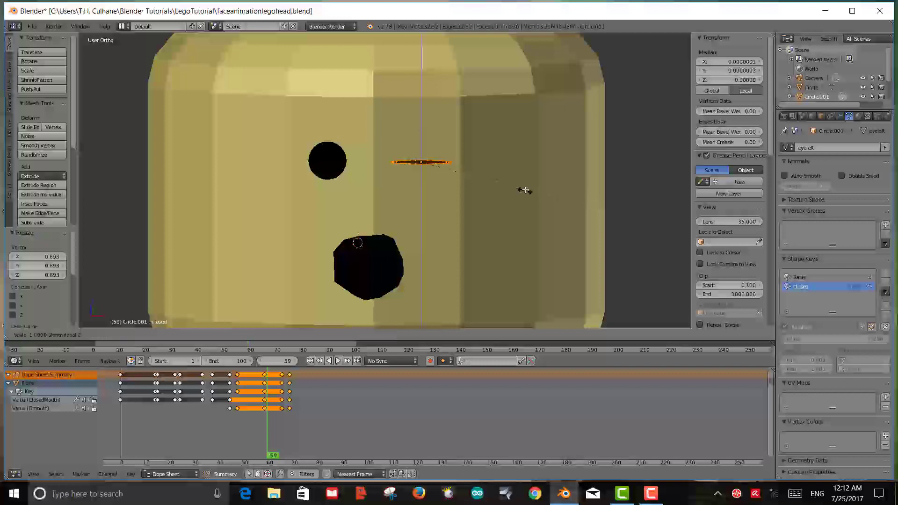
click(488, 173)
key(Tab)
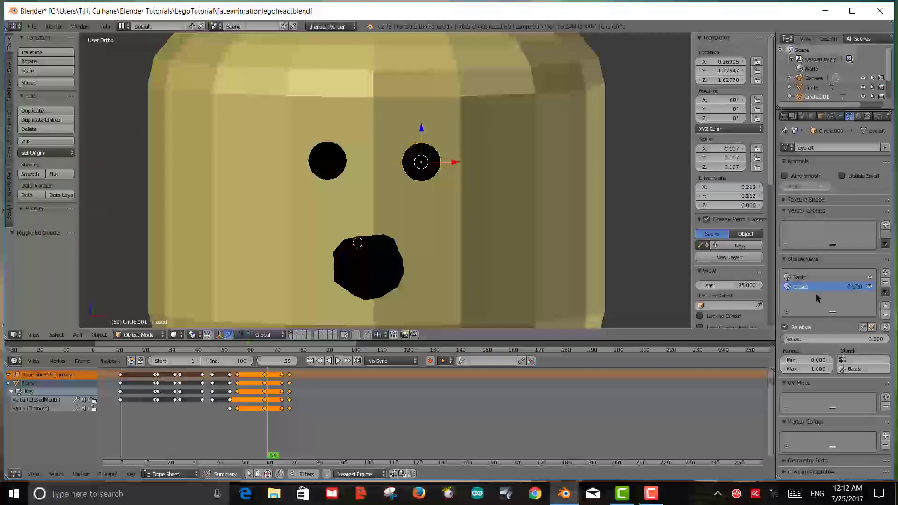
drag(826, 338, 795, 338)
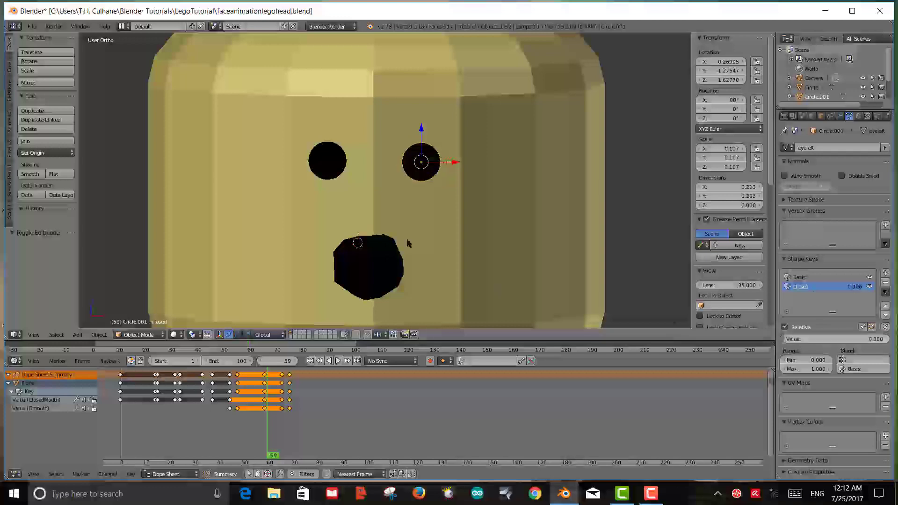
Step: Give the left eye a Basis shape key plus a second shape key named 'closed'
right_click(338, 179)
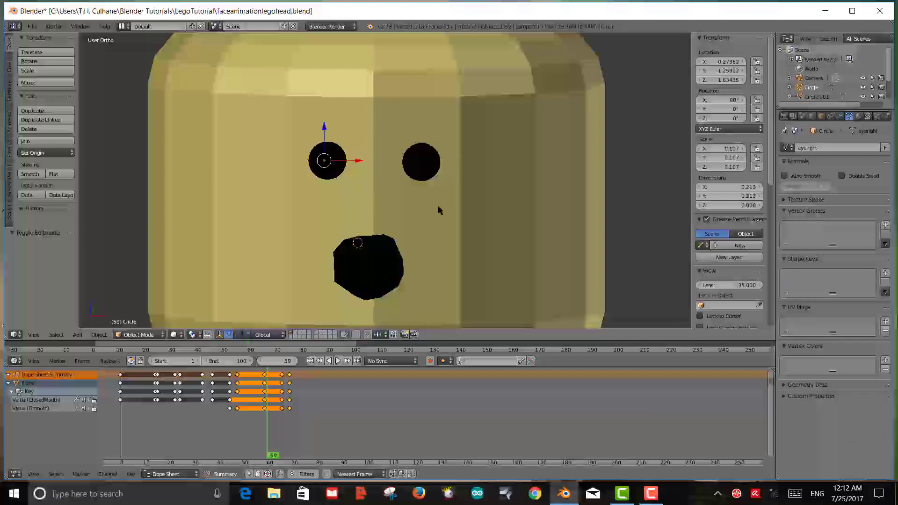
click(884, 274)
click(884, 273)
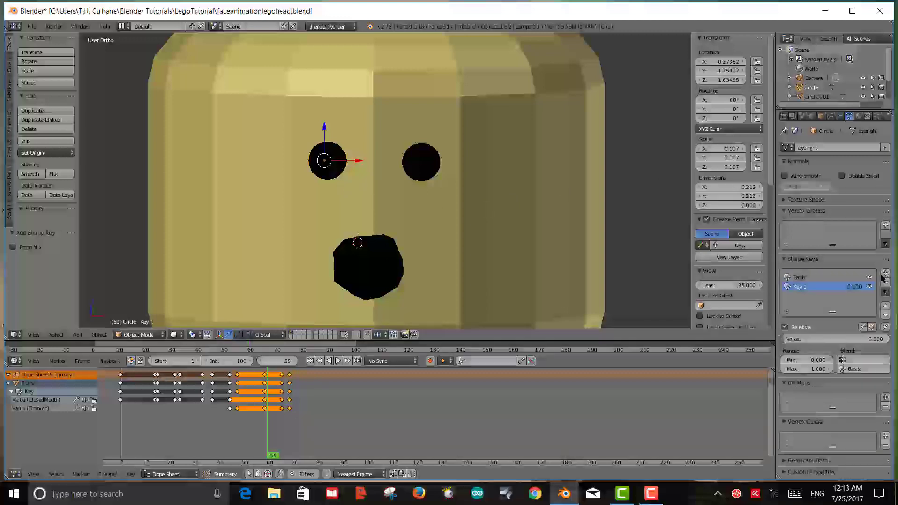
double_click(800, 286)
text(closed)
key(Return)
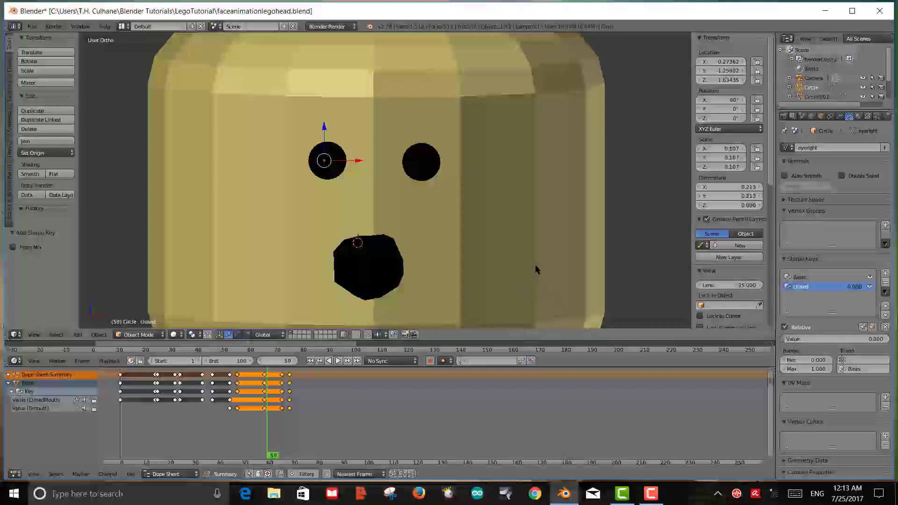
Step: In the closed shape, flatten the left eye vertically and widen it 1.5 times, then test it
key(Tab)
key(s)
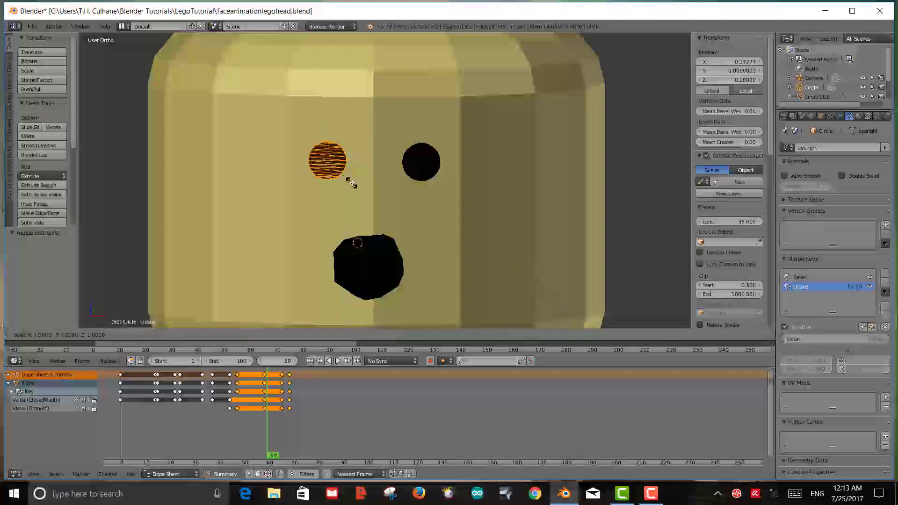
key(z)
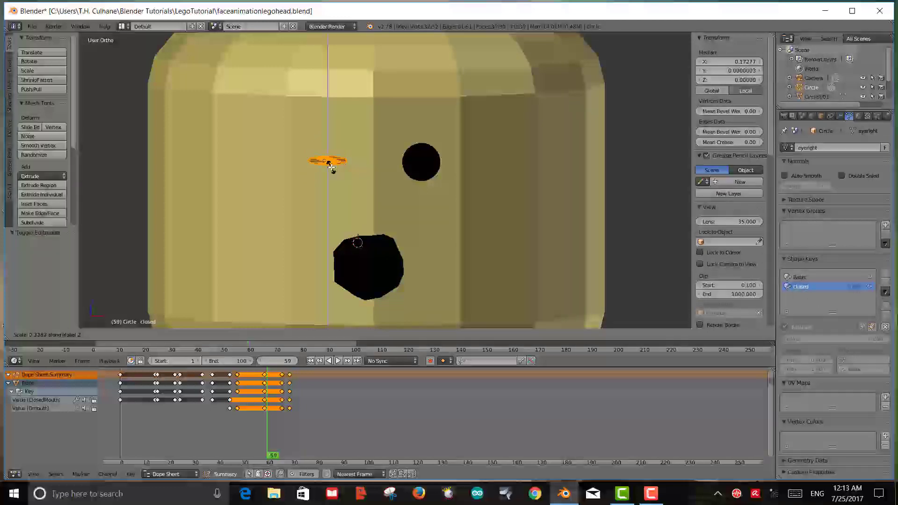
click(326, 161)
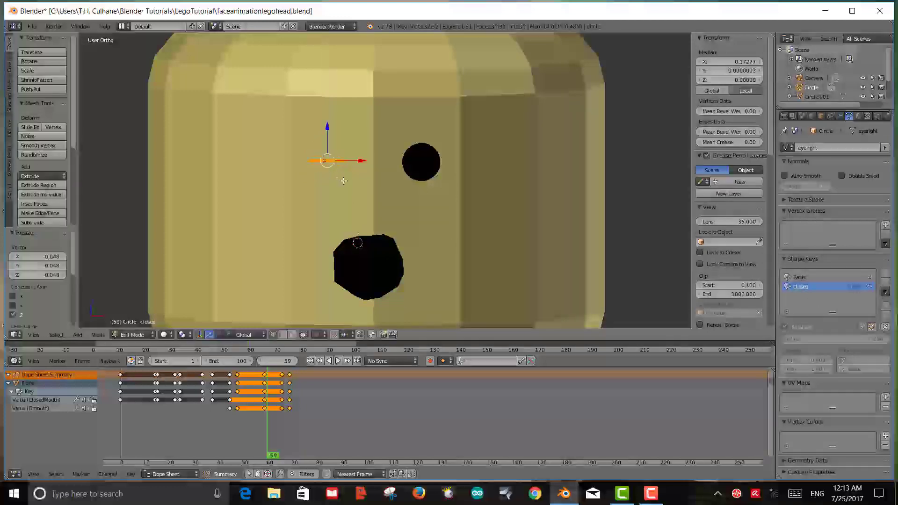
key(s)
key(x)
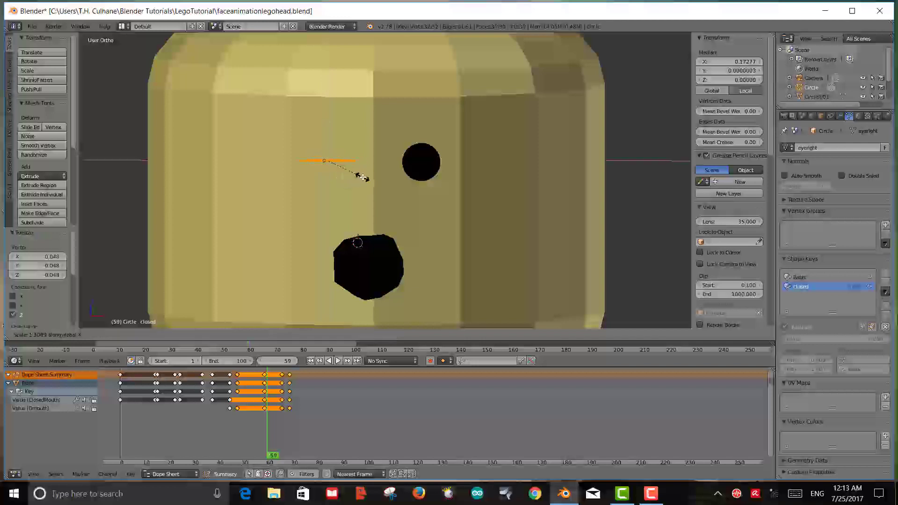
click(375, 188)
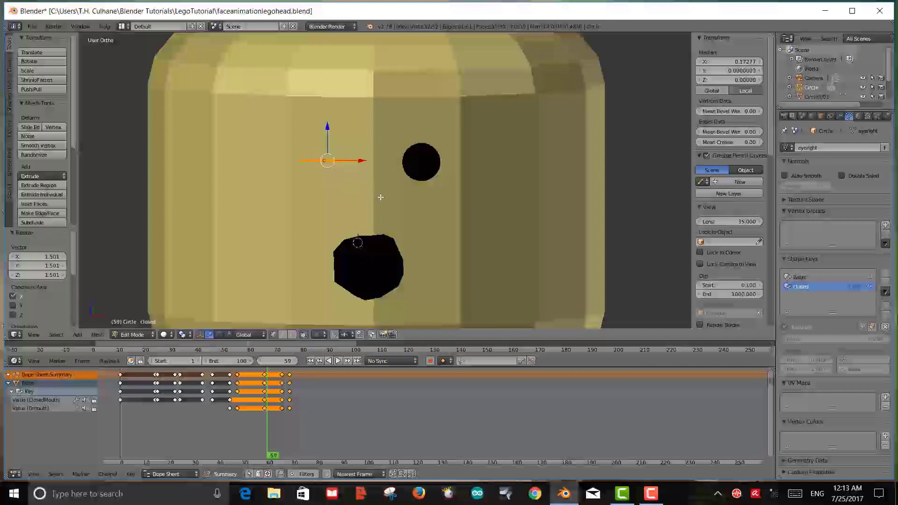
key(Tab)
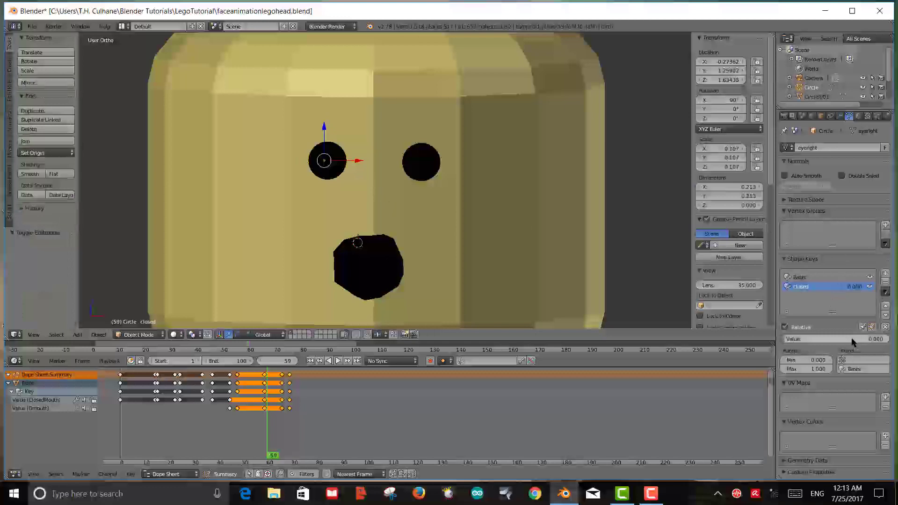
mouse_move(852, 342)
mouse_down()
mouse_move(886, 342)
mouse_move(852, 342)
mouse_up()
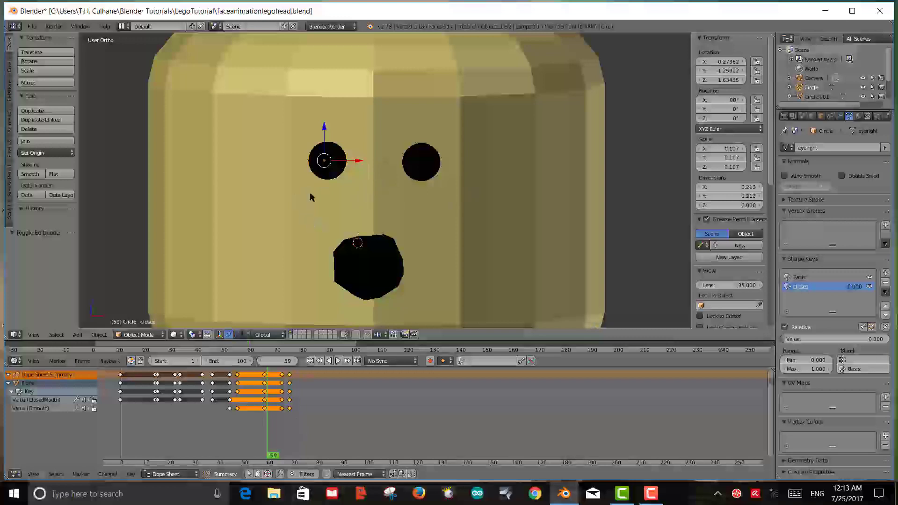
Step: Keyframe the left eye's closed value at 0 on frame 24 and 1 on frame 26
drag(244, 410, 181, 395)
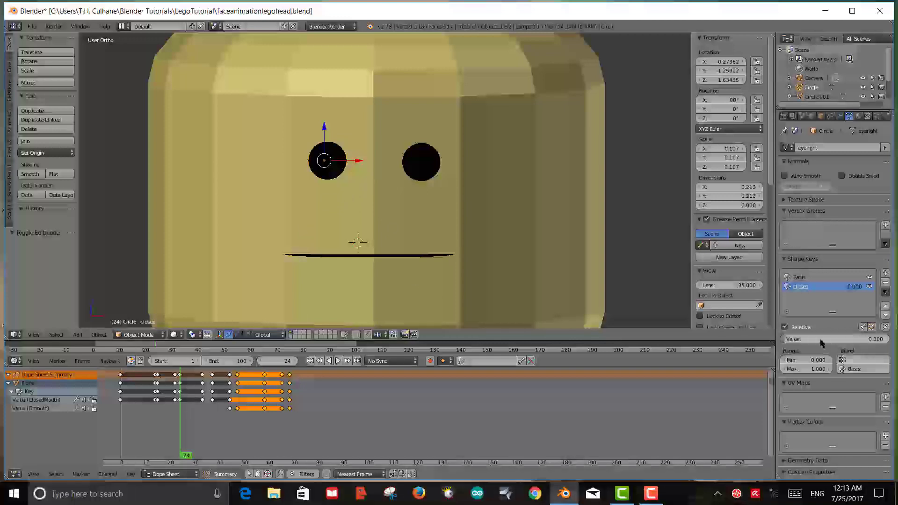
mouse_move(821, 343)
mouse_down()
mouse_move(870, 344)
mouse_move(816, 344)
mouse_up()
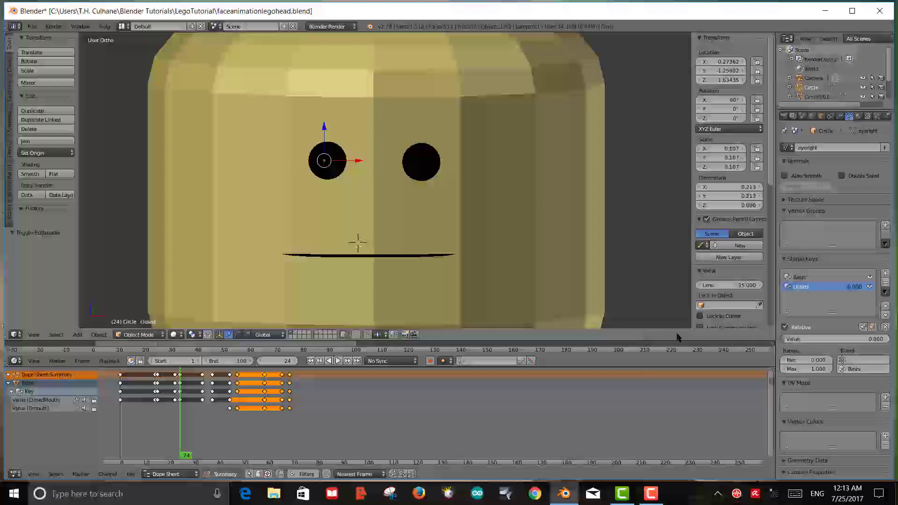
key(i)
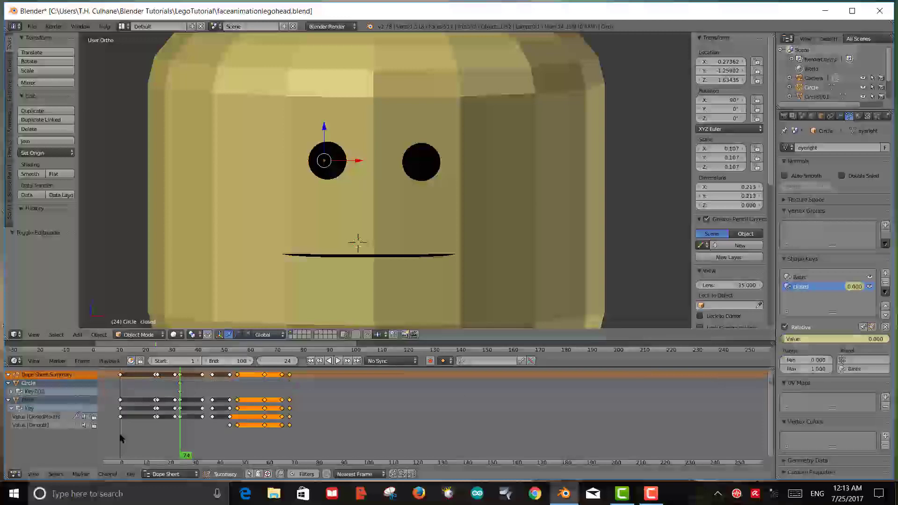
click(186, 442)
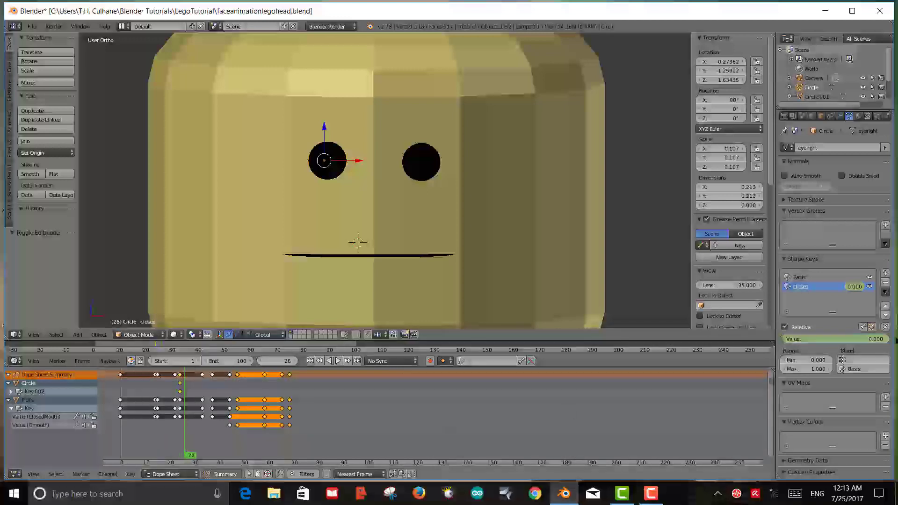
drag(856, 346, 886, 346)
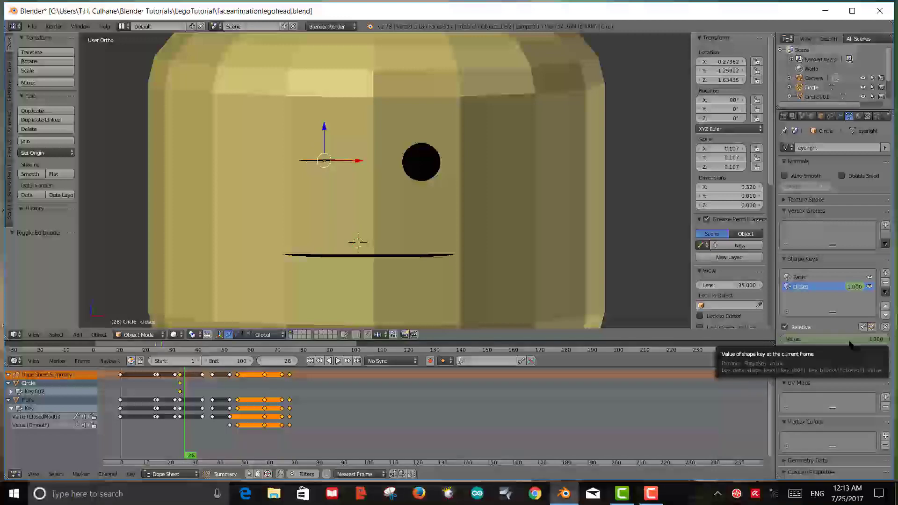
key(i)
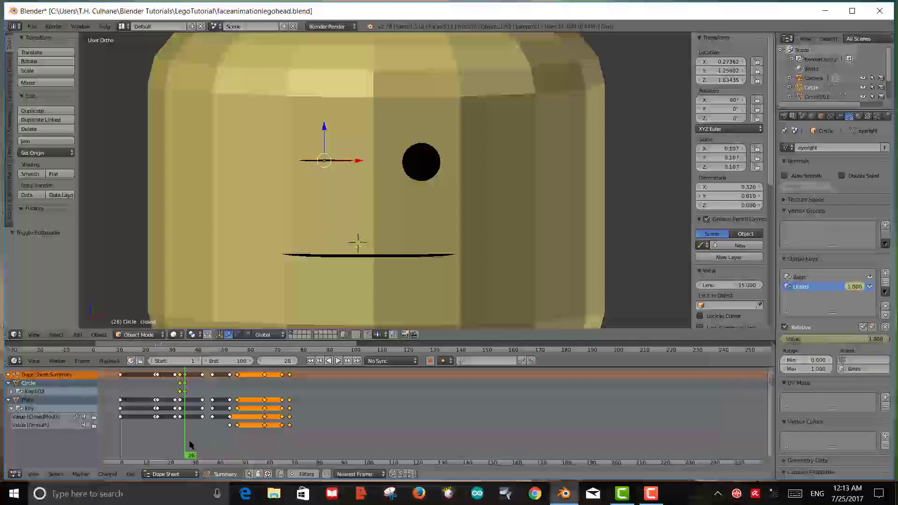
Step: Key the left eye reopened (0) at frame 28, preview, and key the right eye open at 24
key(alt+a)
key(alt+a)
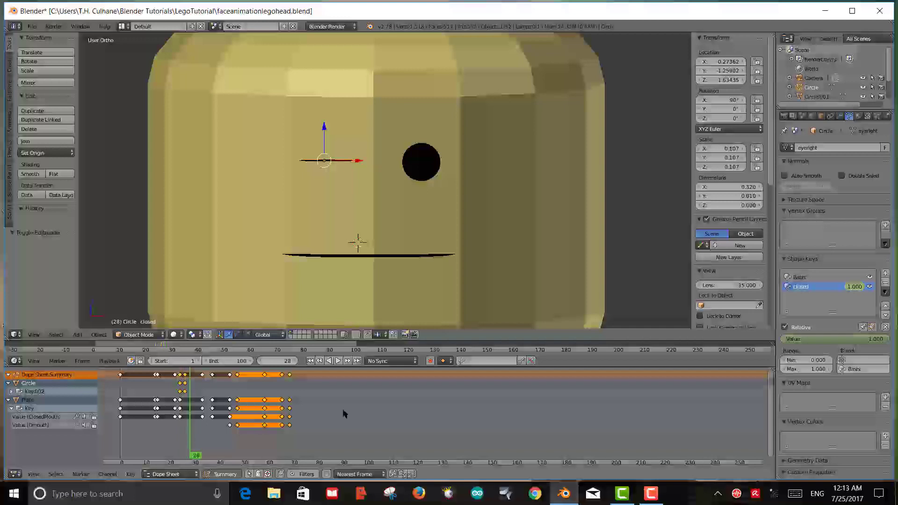
click(812, 338)
text(0)
key(Return)
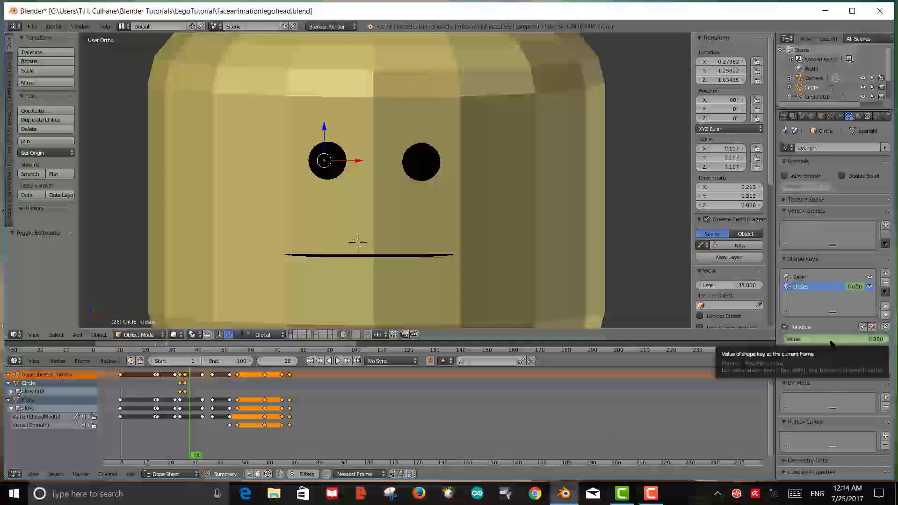
key(i)
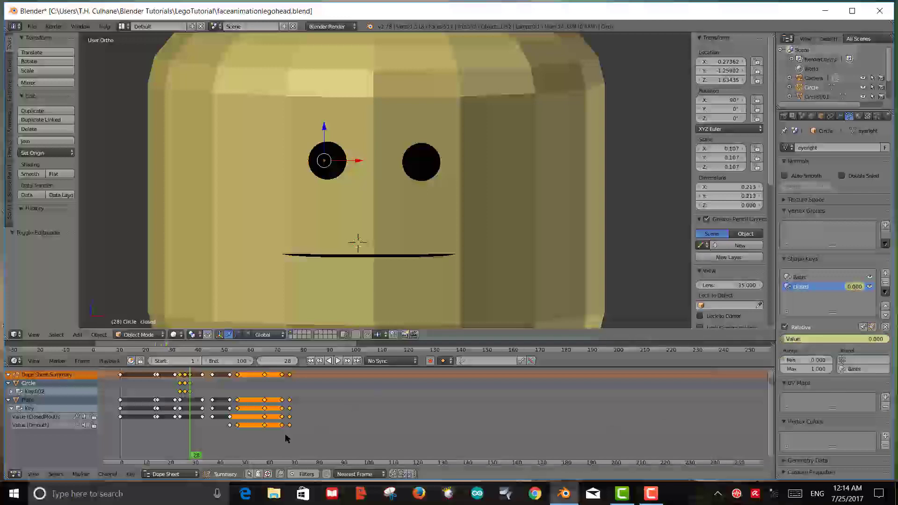
drag(229, 440, 180, 441)
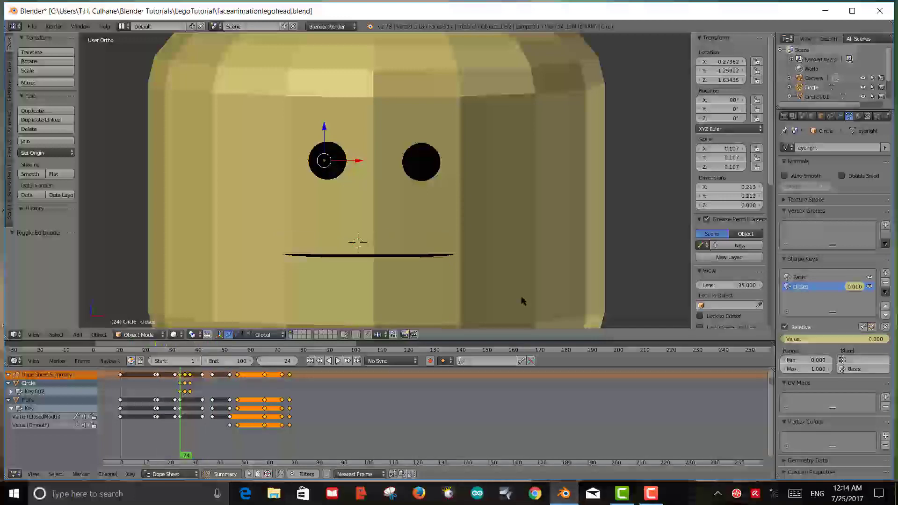
right_click(411, 180)
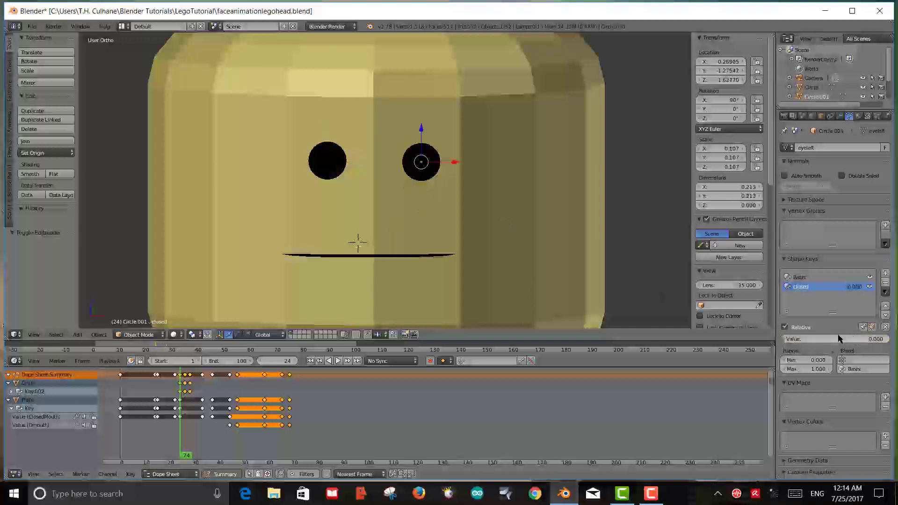
key(i)
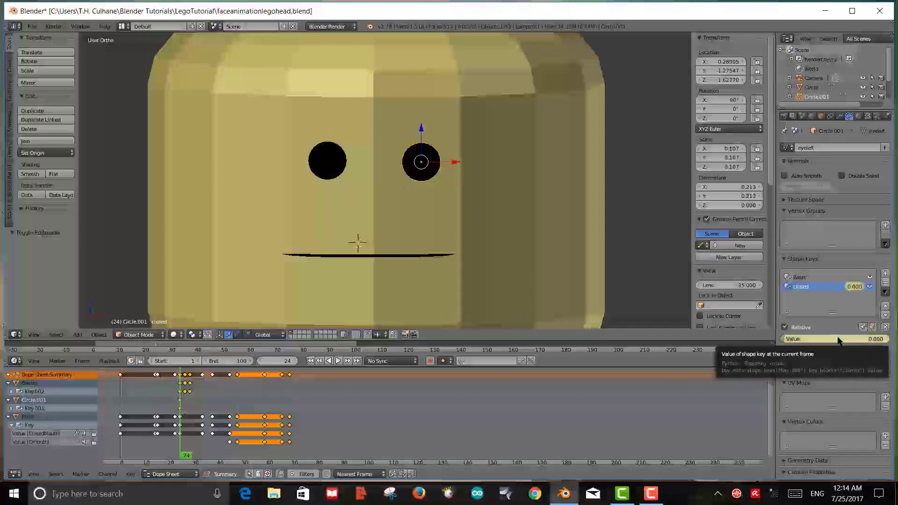
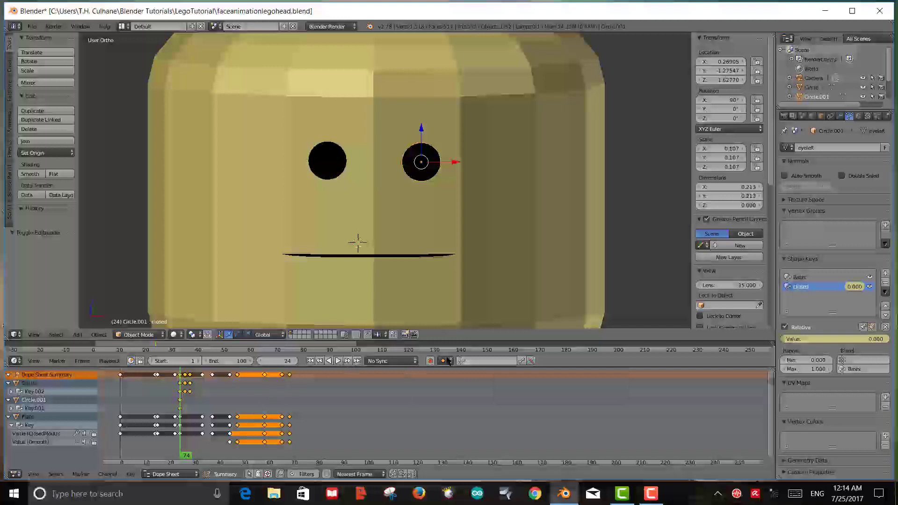
Step: Key the second eye's closed shape key to 1 at frame 26 and 0 at frame 28
click(507, 360)
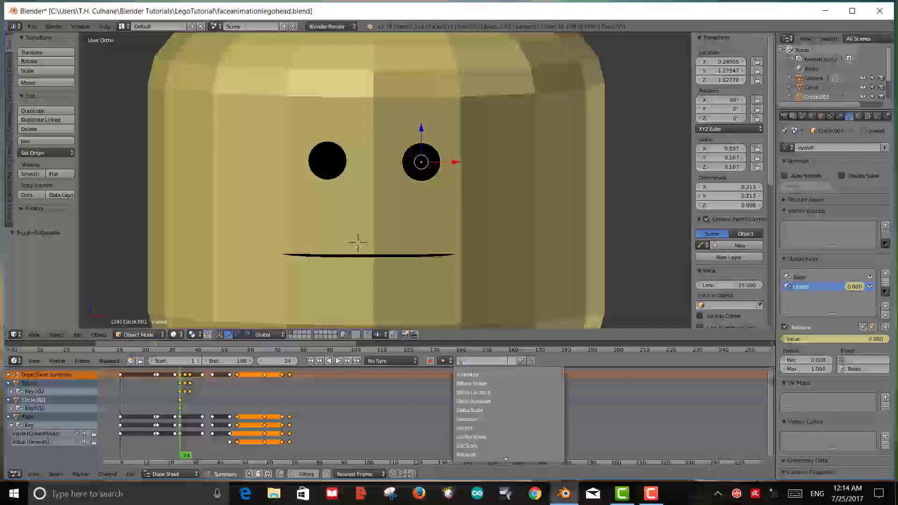
click(556, 360)
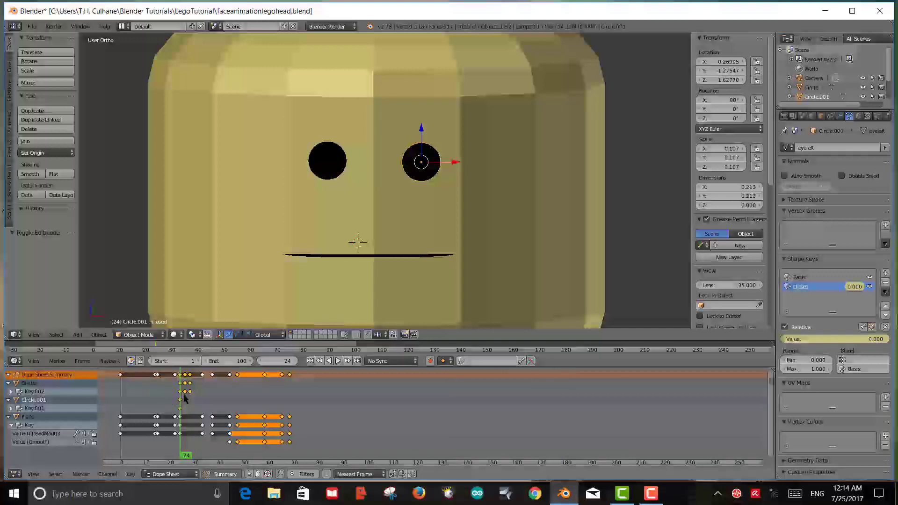
key(Right)
key(Right)
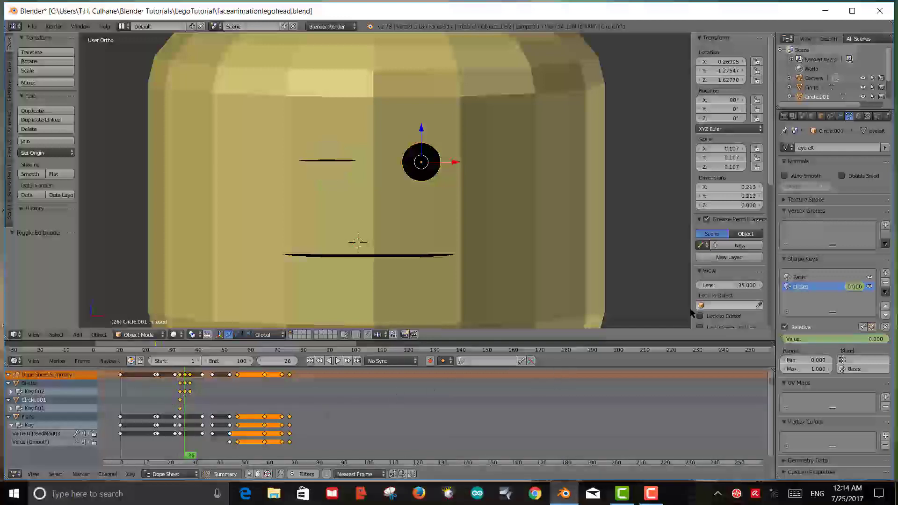
drag(835, 340, 875, 341)
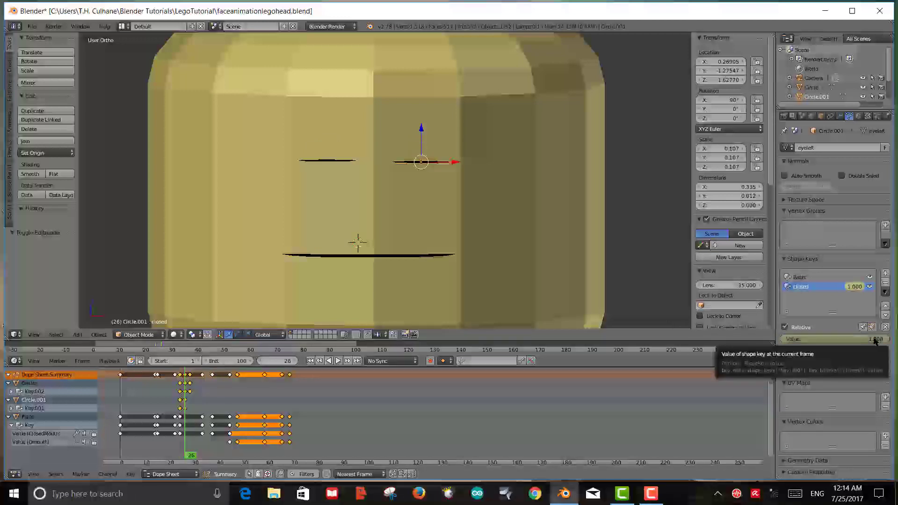
key(i)
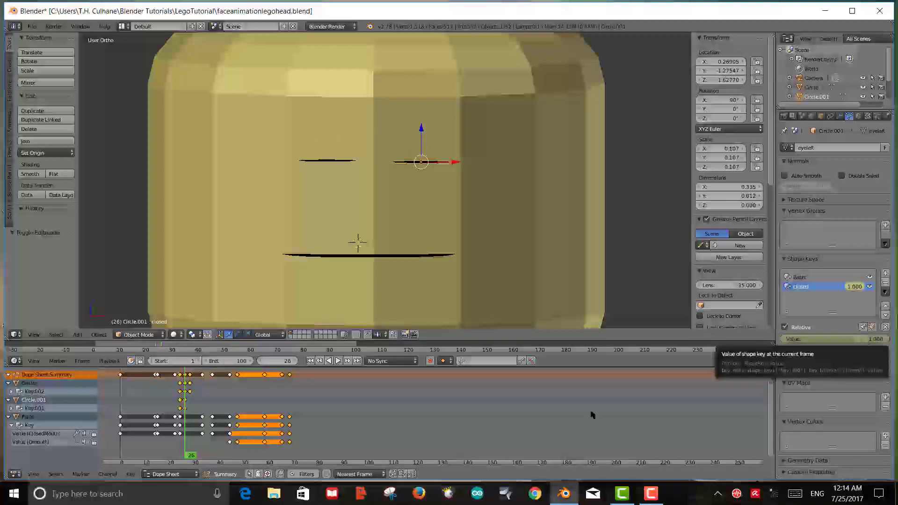
click(190, 404)
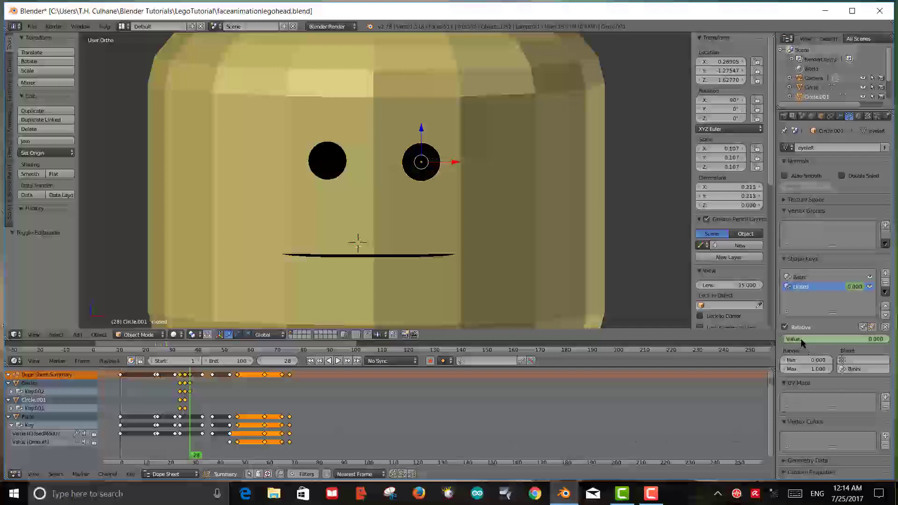
key(i)
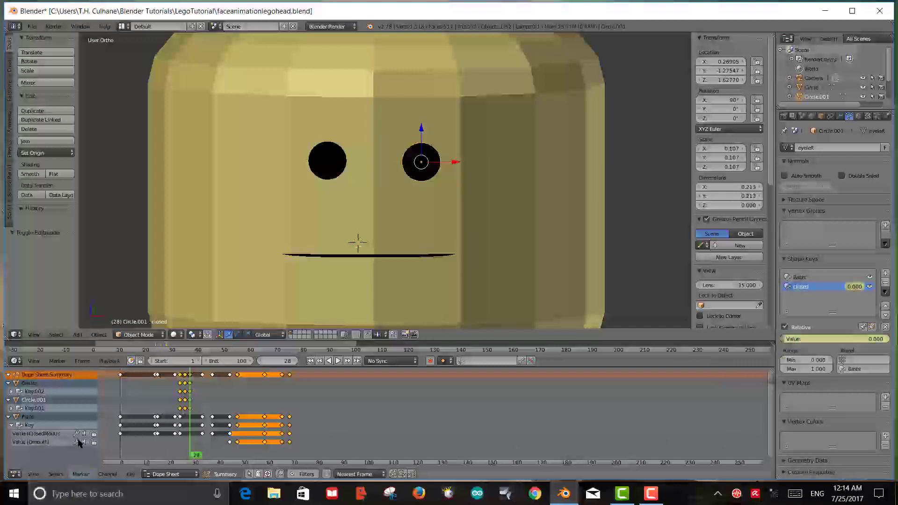
Step: Play the animation to preview both eyes blinking together
key(alt+a)
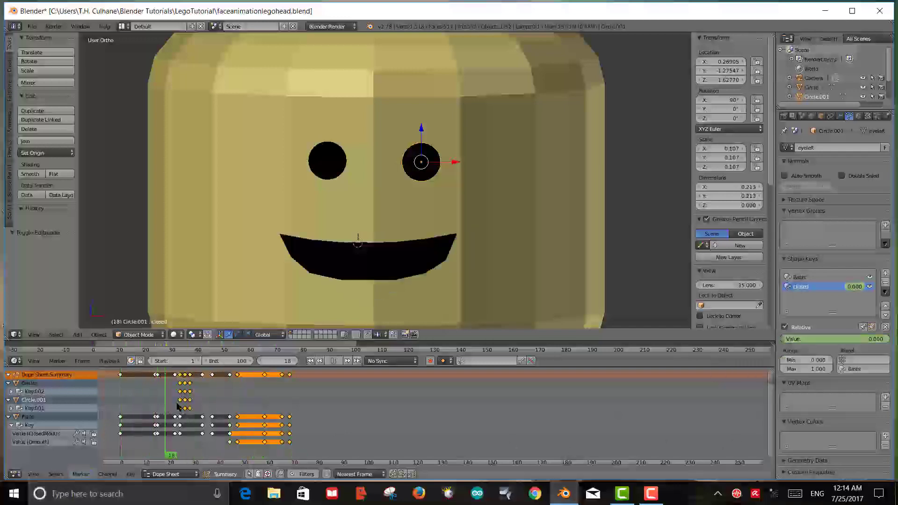
drag(182, 414, 193, 411)
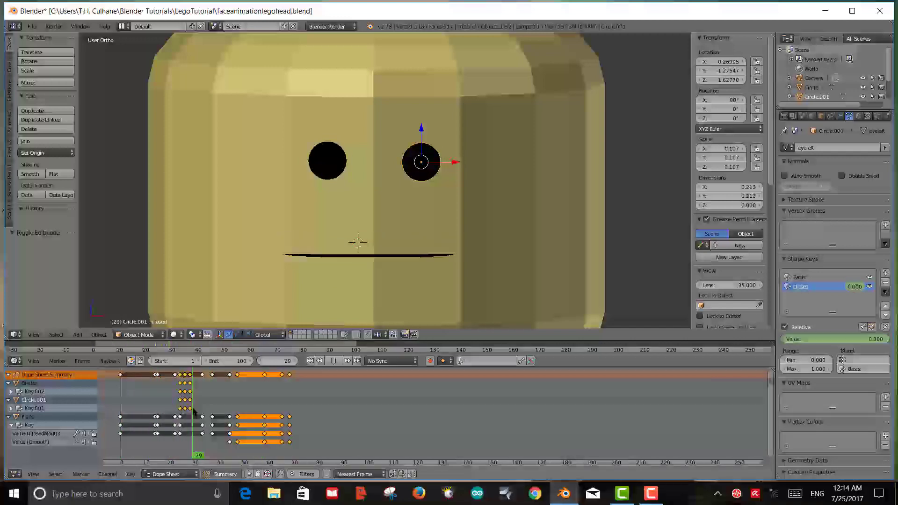
key(alt+a)
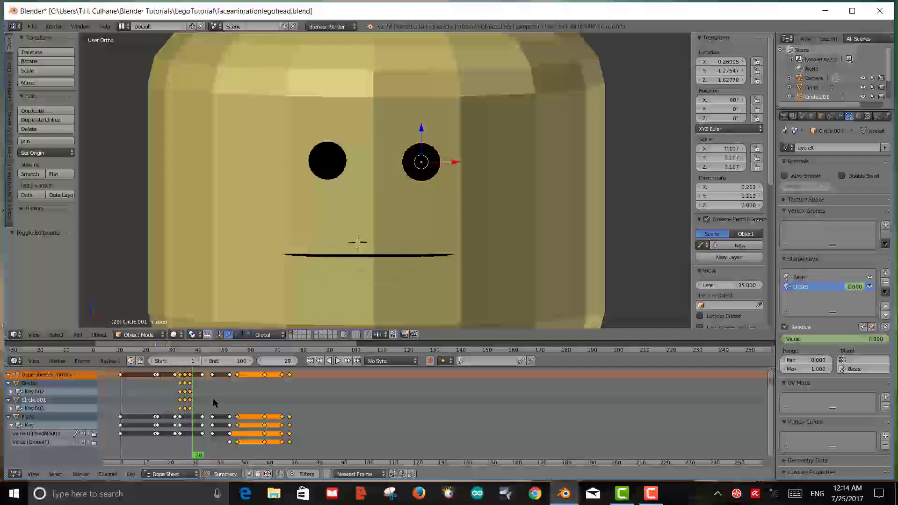
Step: Duplicate the Circle and Circle.001 blink keyframes, place the copies later, and play it back
key(a)
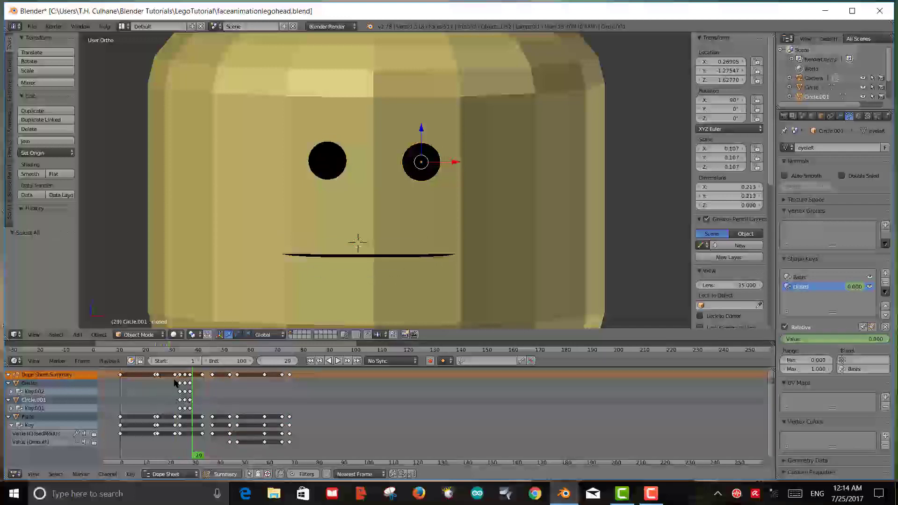
key(Right)
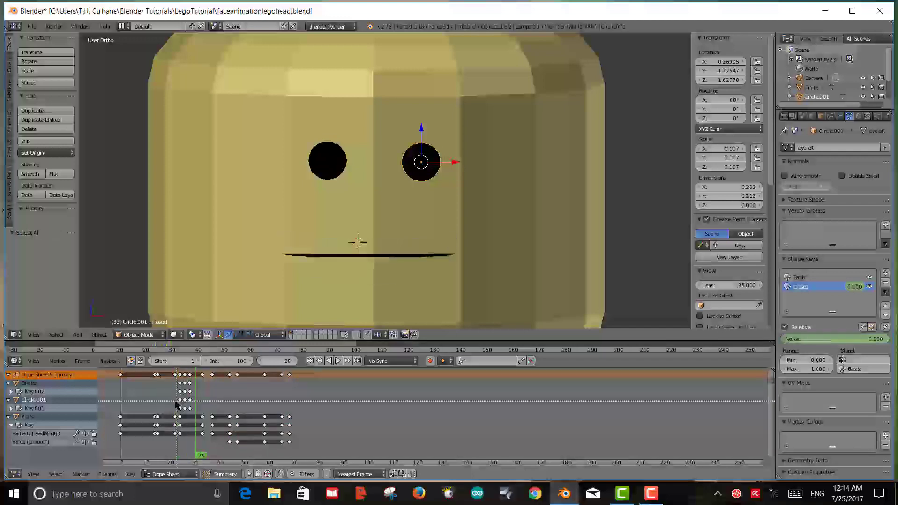
key(b)
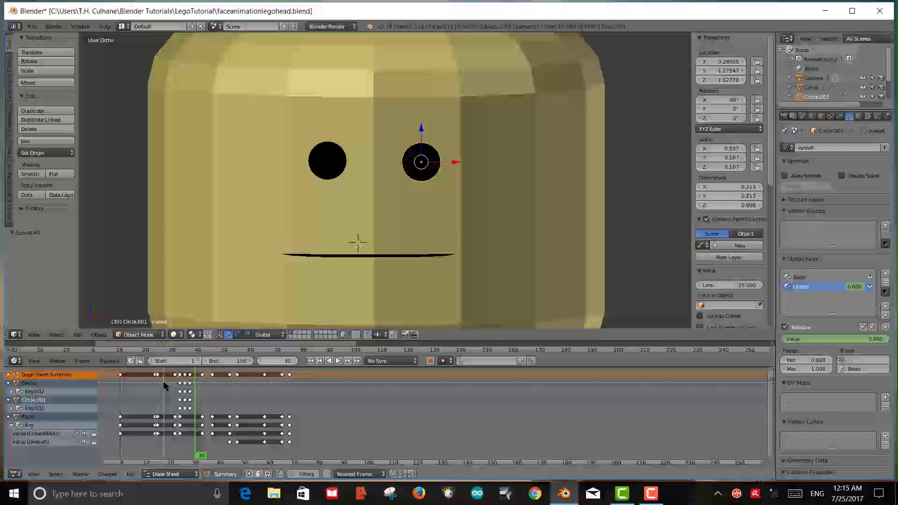
drag(164, 384, 215, 415)
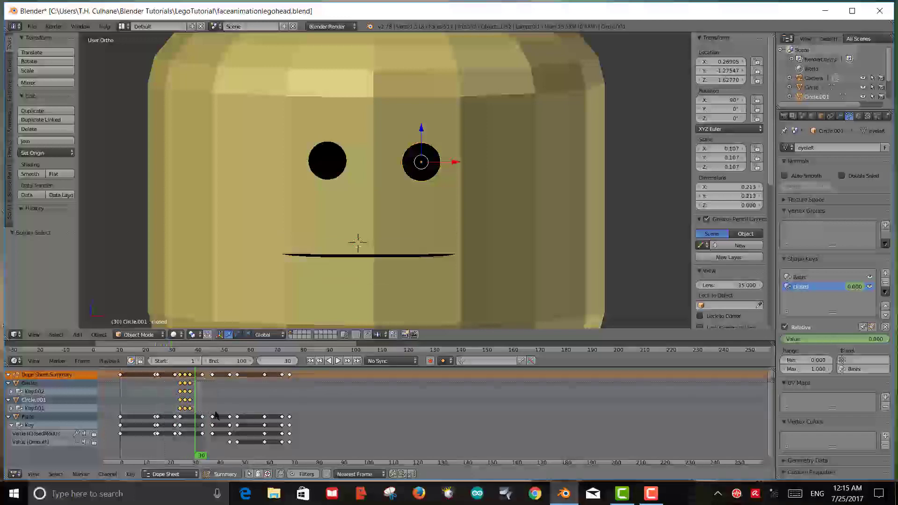
key(shift+d)
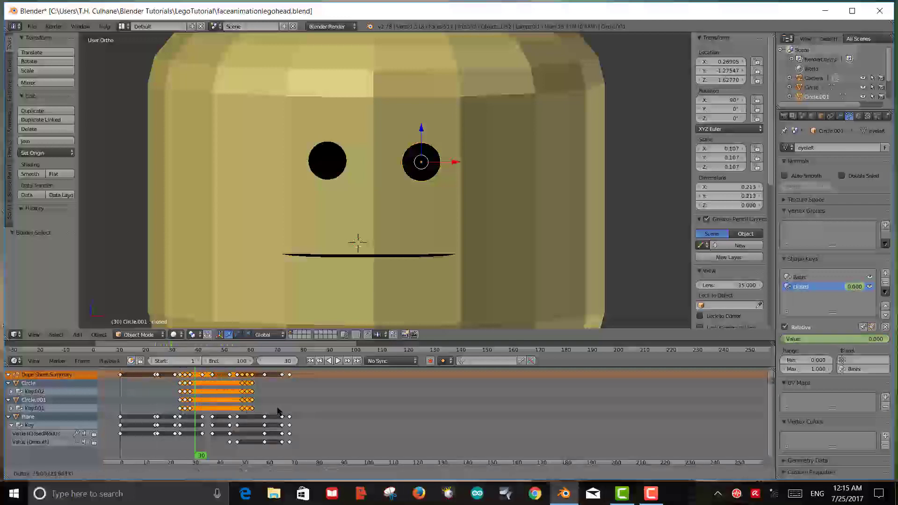
click(260, 408)
key(g)
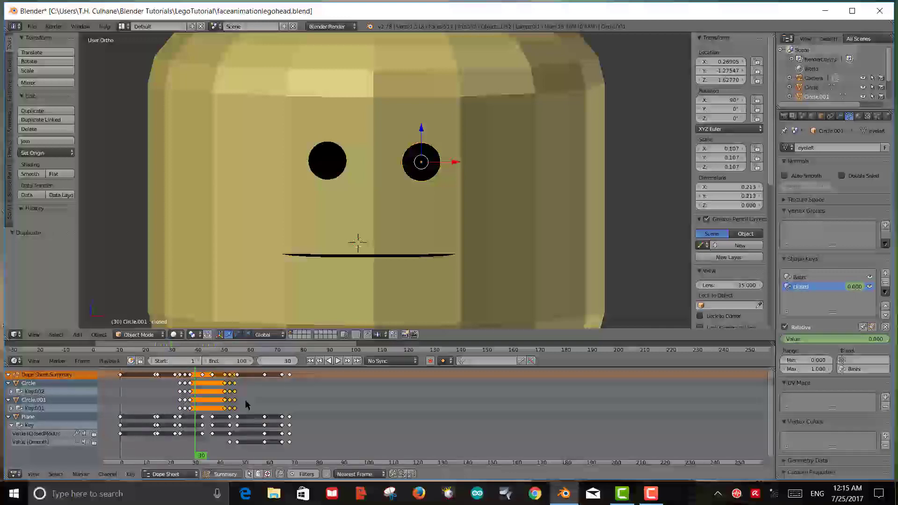
click(293, 408)
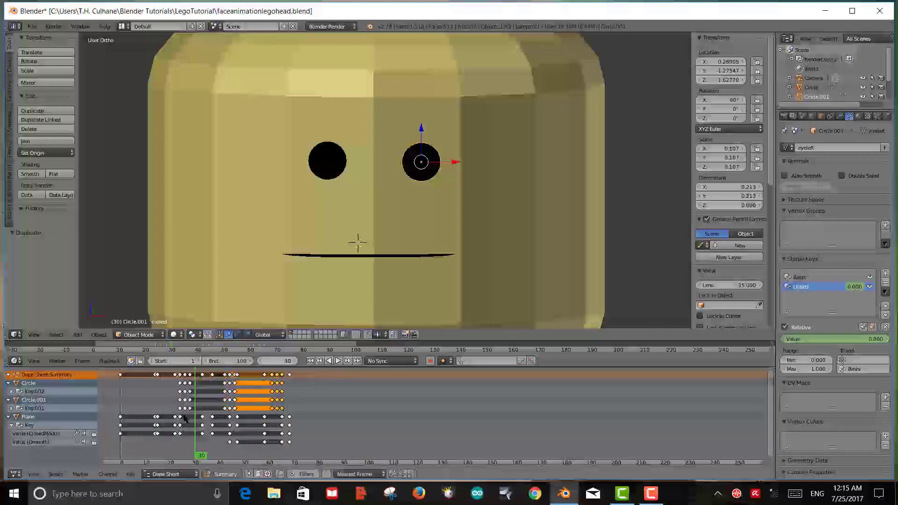
key(alt+a)
click(133, 380)
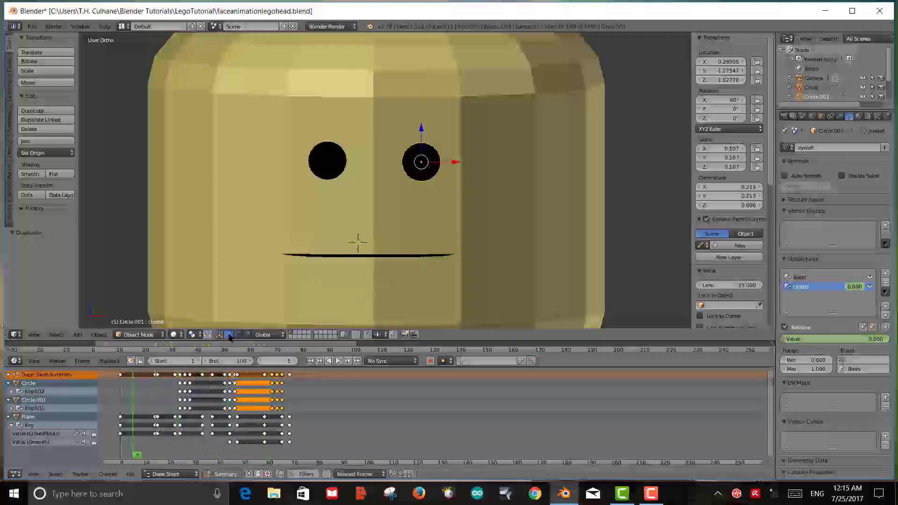
click(334, 361)
click(336, 361)
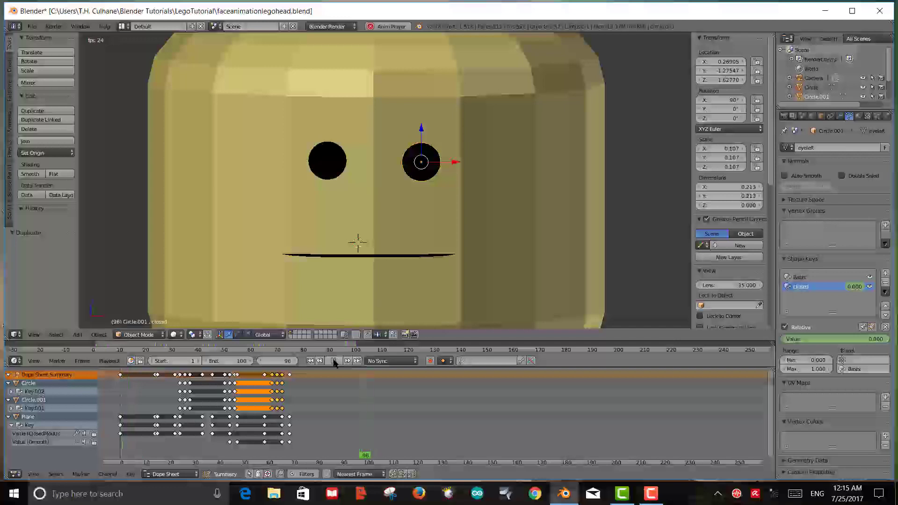
click(334, 362)
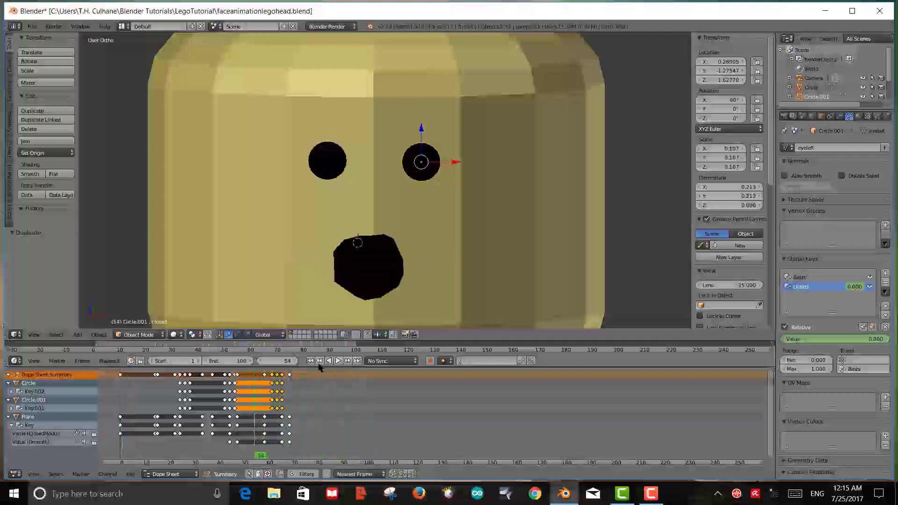
click(310, 360)
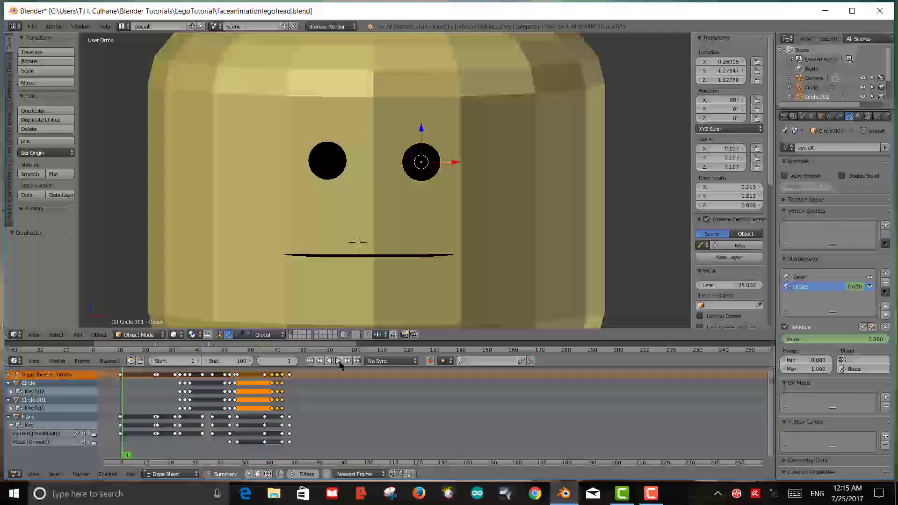
click(340, 364)
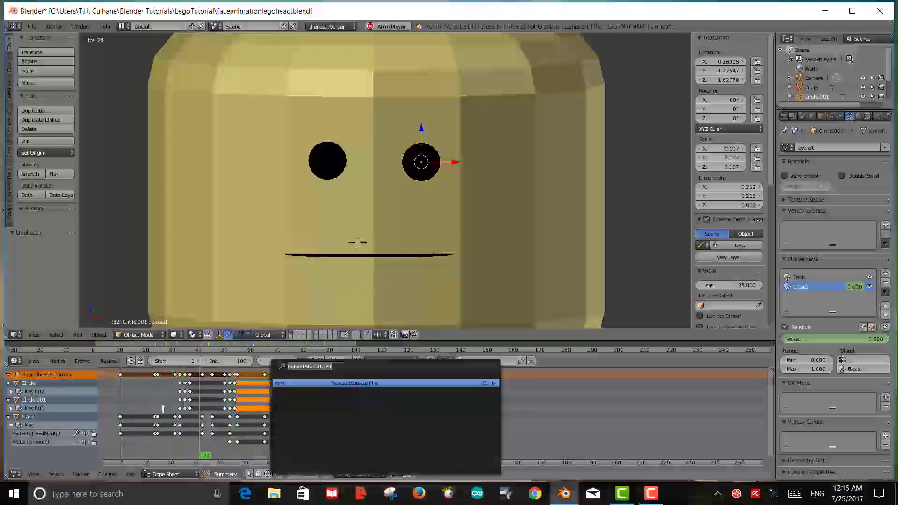
key(Escape)
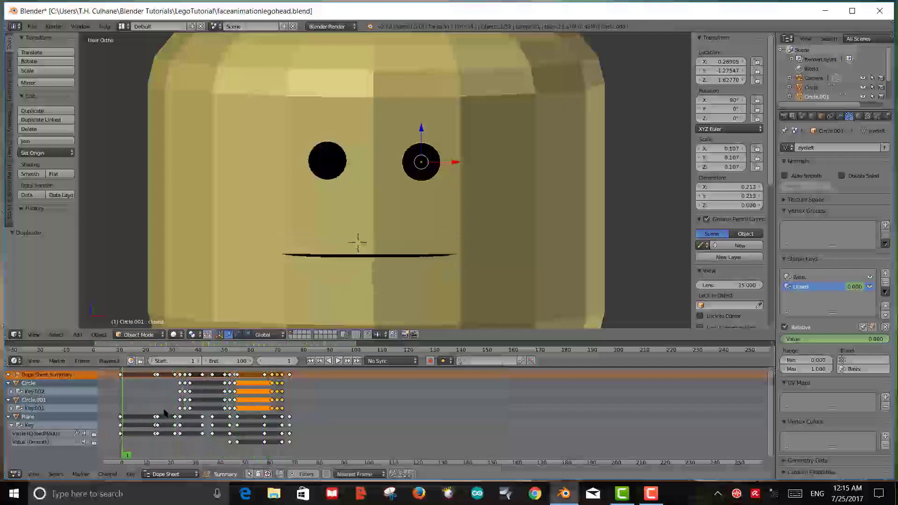
Step: Shift the frame-28 blink keyframe column 4 frames later
right_click(186, 388)
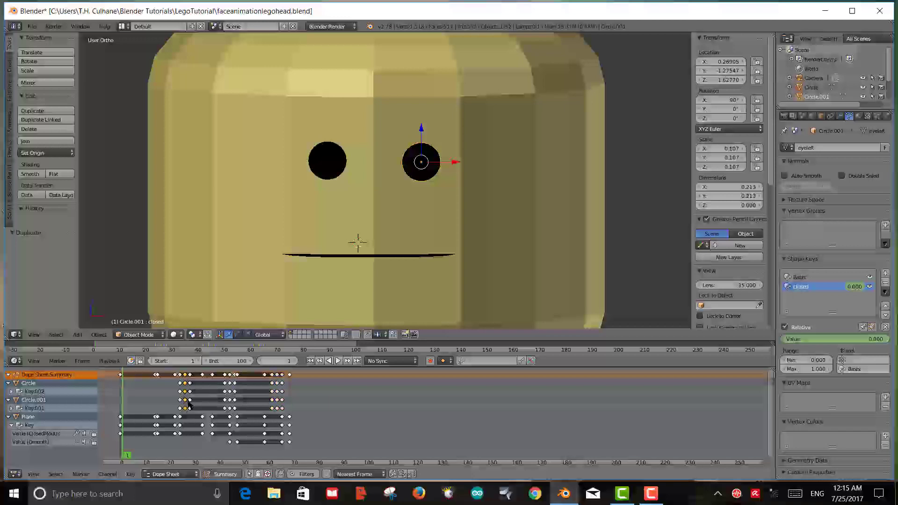
key(g)
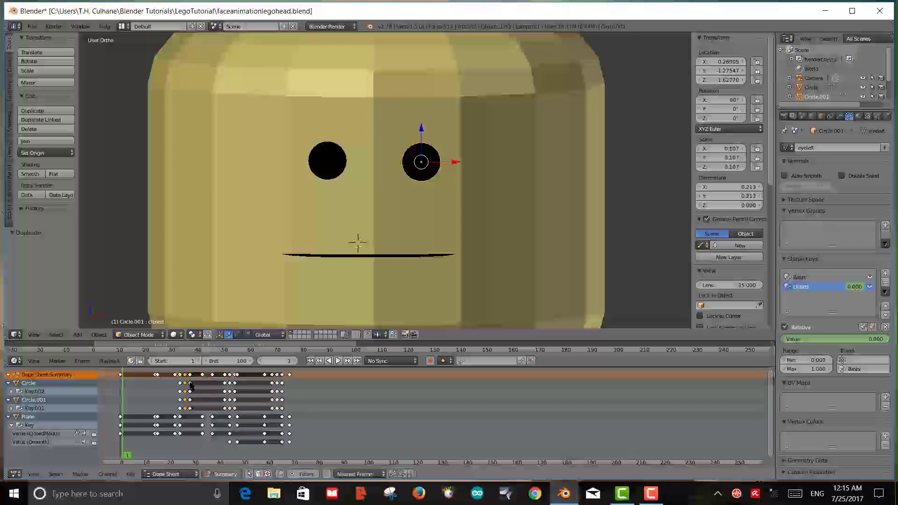
key(b)
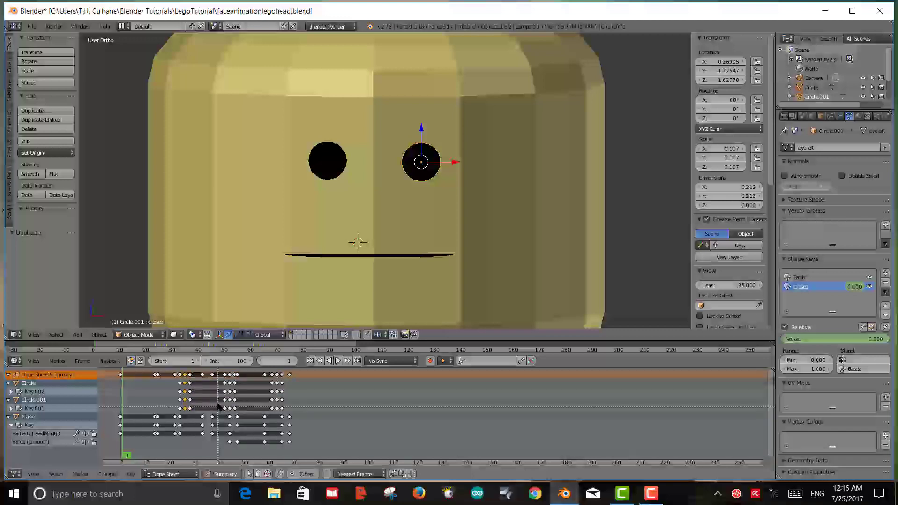
click(190, 376)
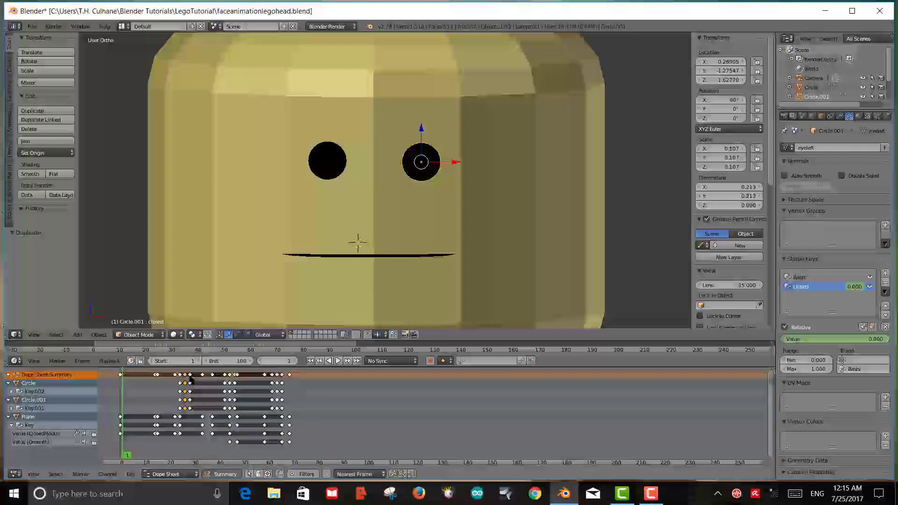
click(190, 383)
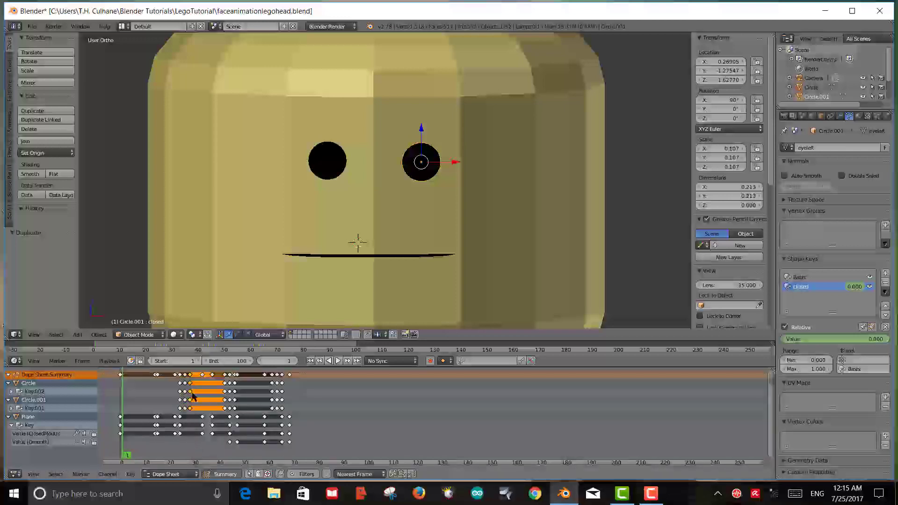
key(g)
click(209, 397)
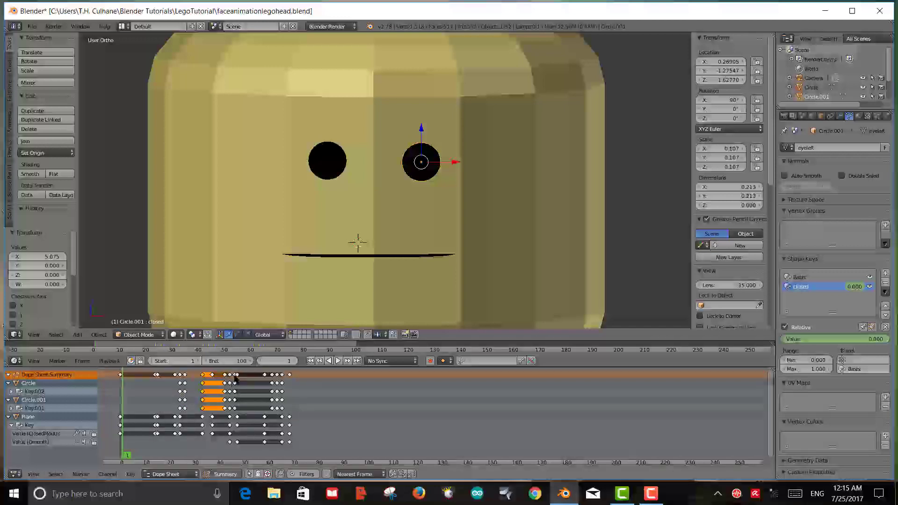
Step: Move both eyes' next blink keys 5 frames later and the final keys to frame 70
click(236, 383)
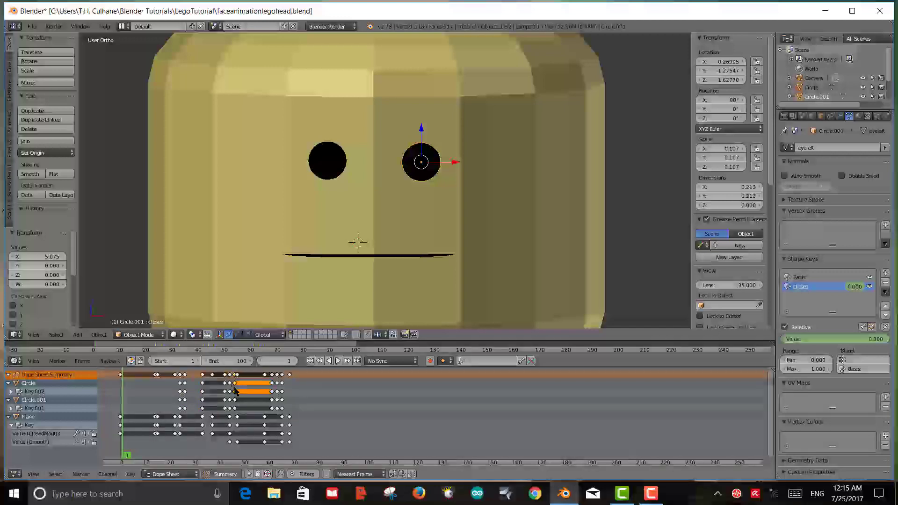
shift+click(235, 400)
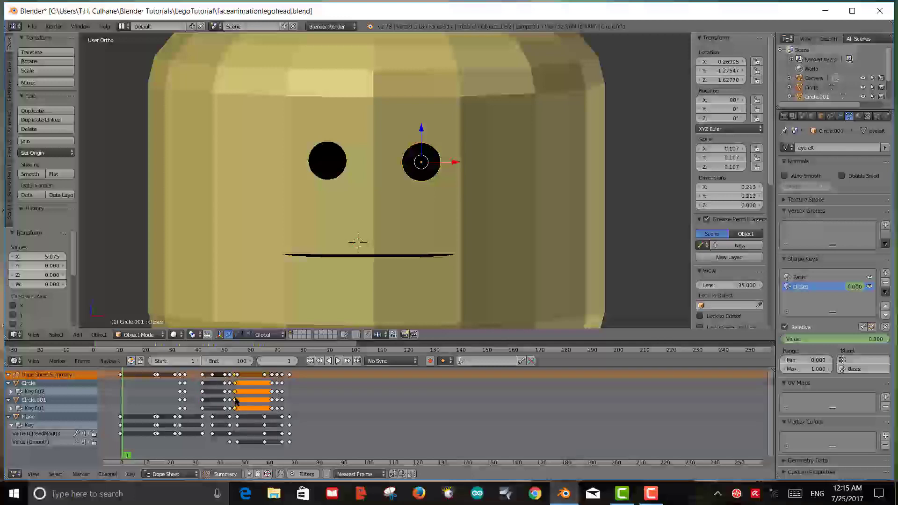
key(g)
click(251, 398)
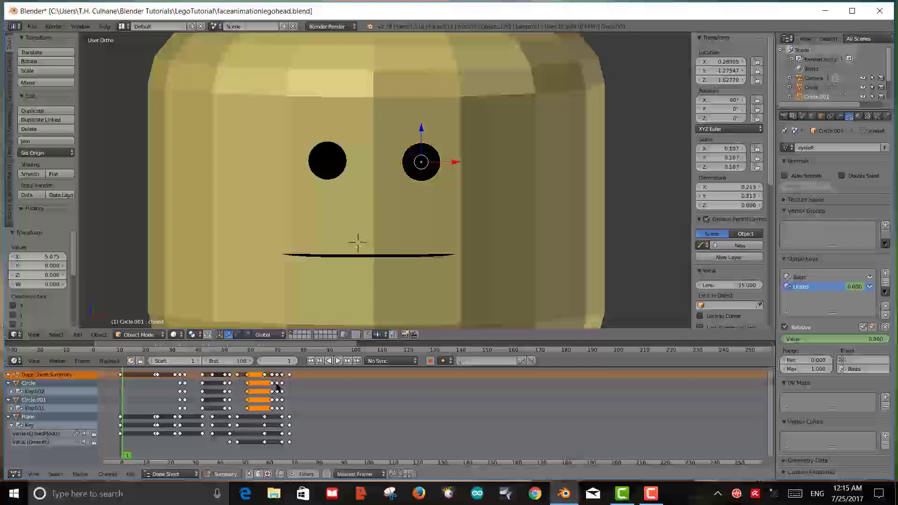
right_click(277, 385)
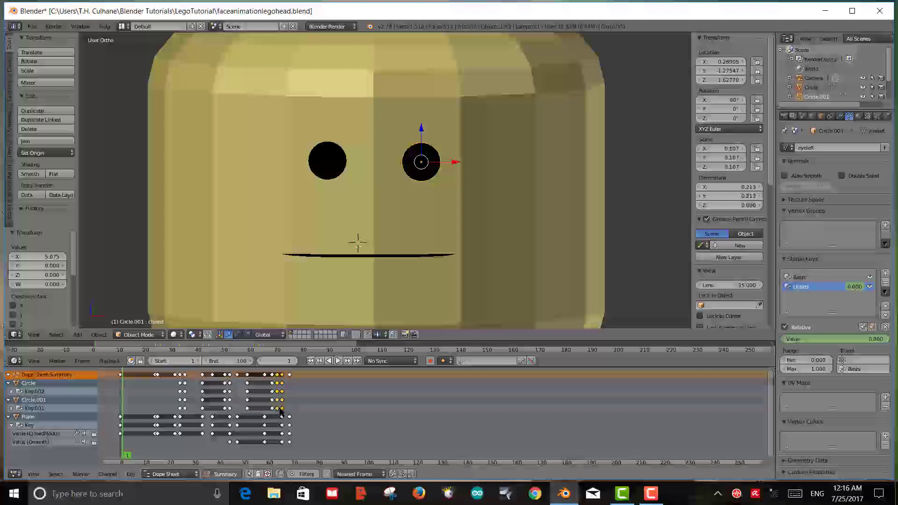
key(g)
click(279, 400)
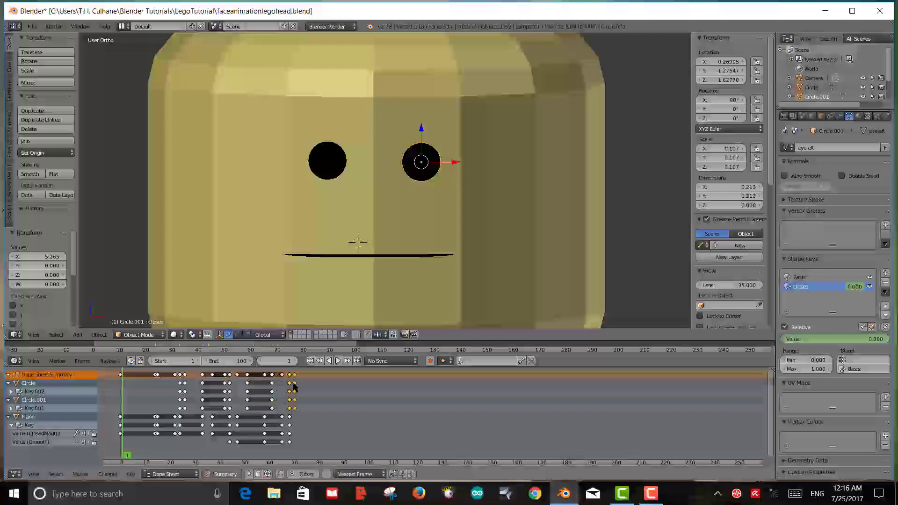
click(294, 383)
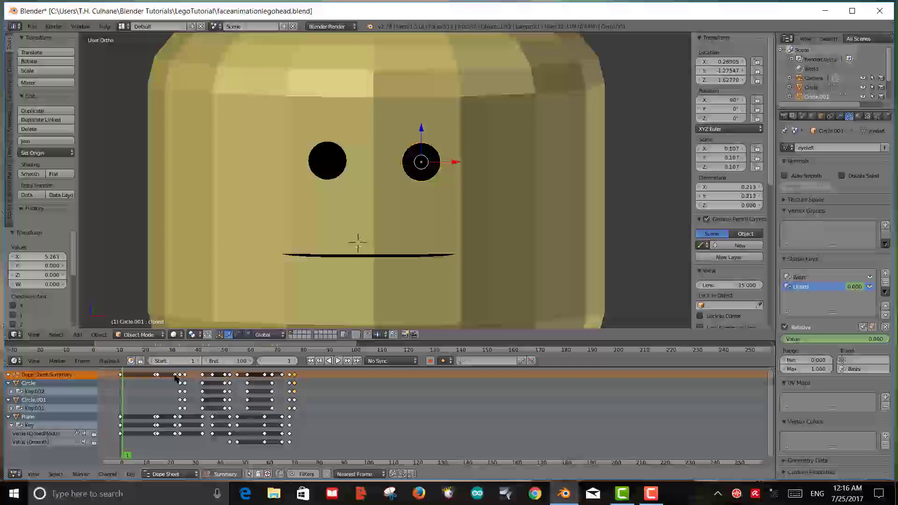
Step: Play the blink and mouth animation and deselect everything
click(339, 361)
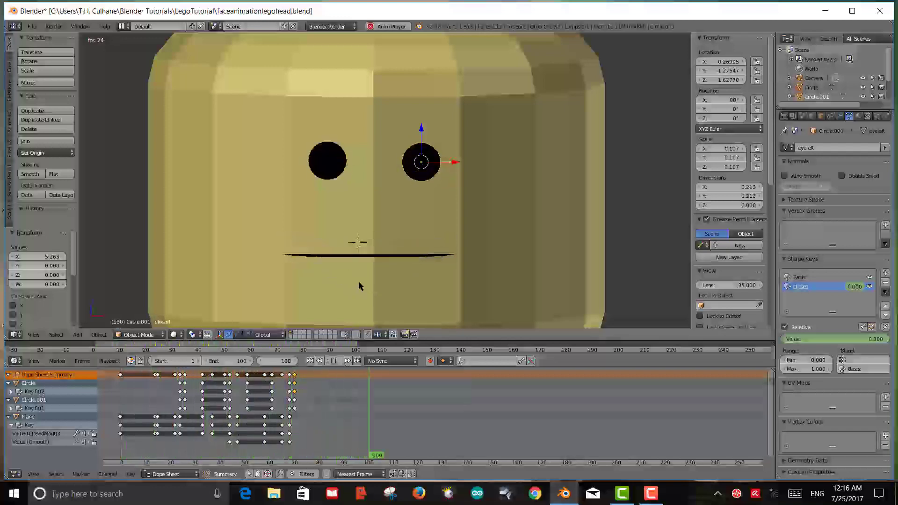
scroll(358, 281, down, 4)
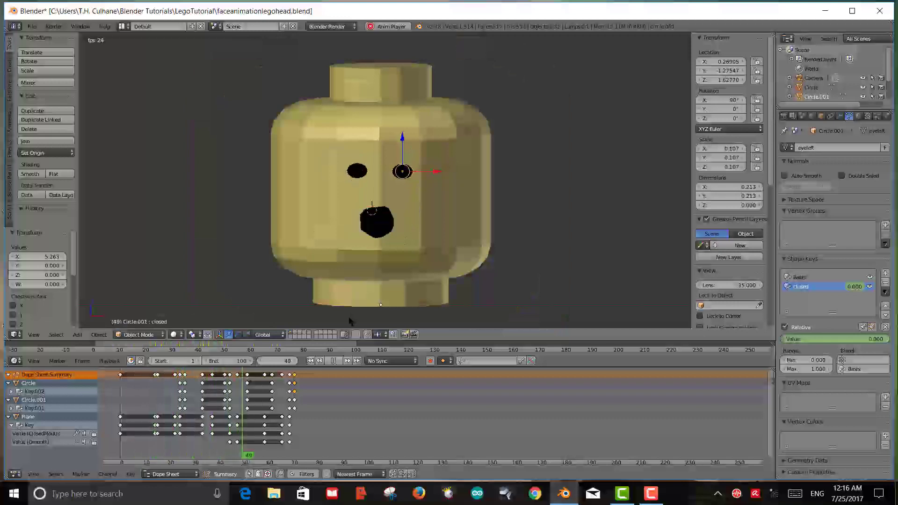
key(Tab)
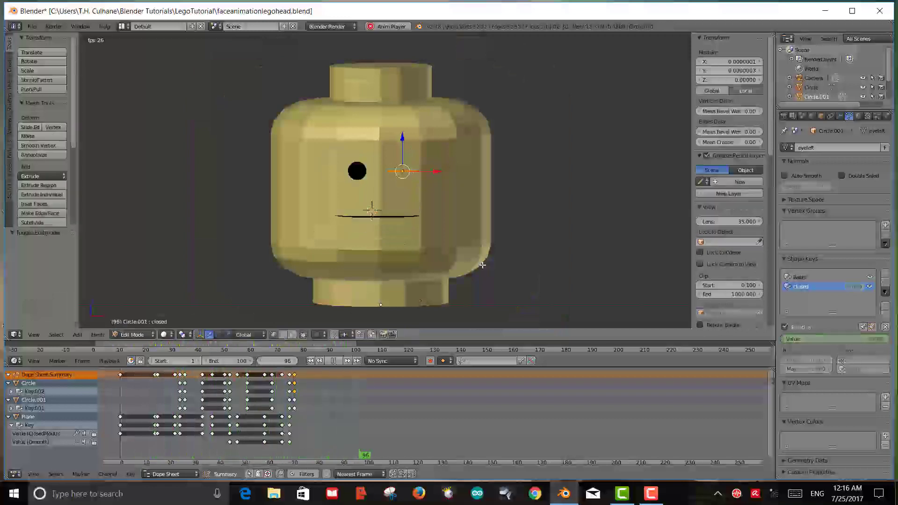
key(Tab)
click(535, 263)
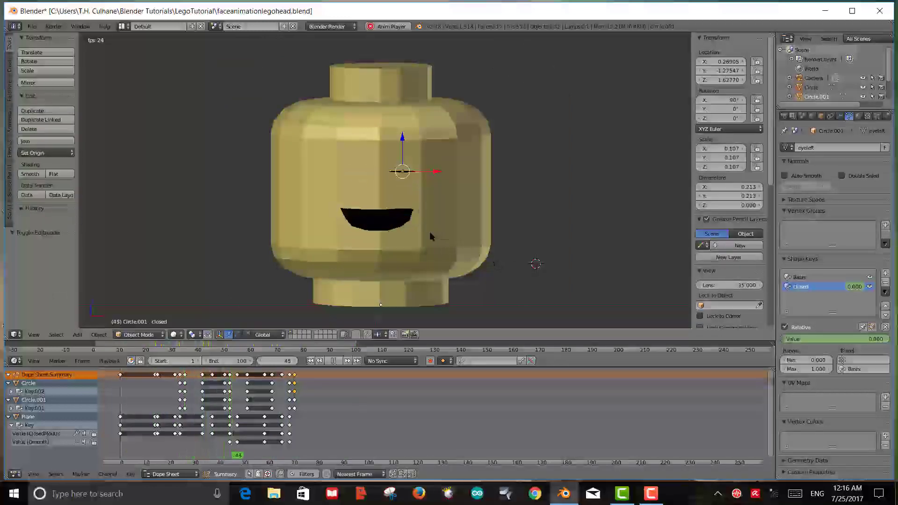
key(a)
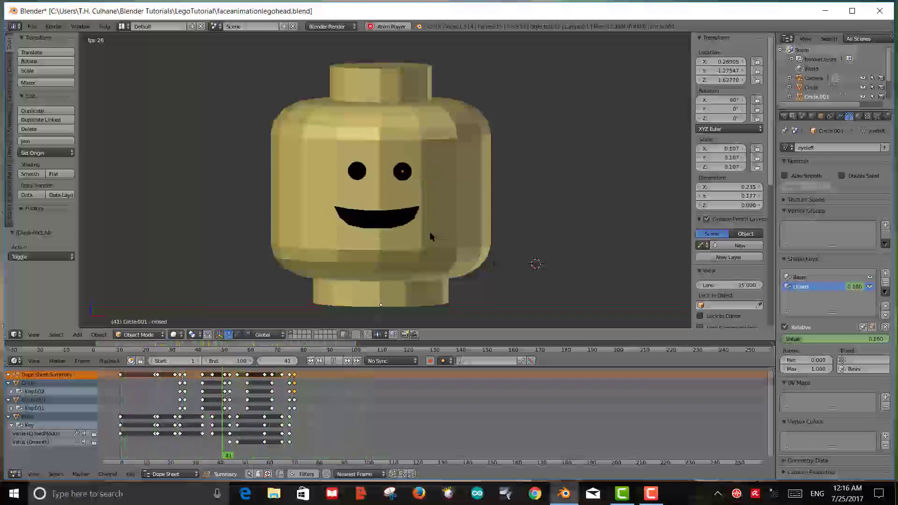
Step: Select the mouth plane and nudge it slightly along Y
middle_drag(475, 242, 429, 236)
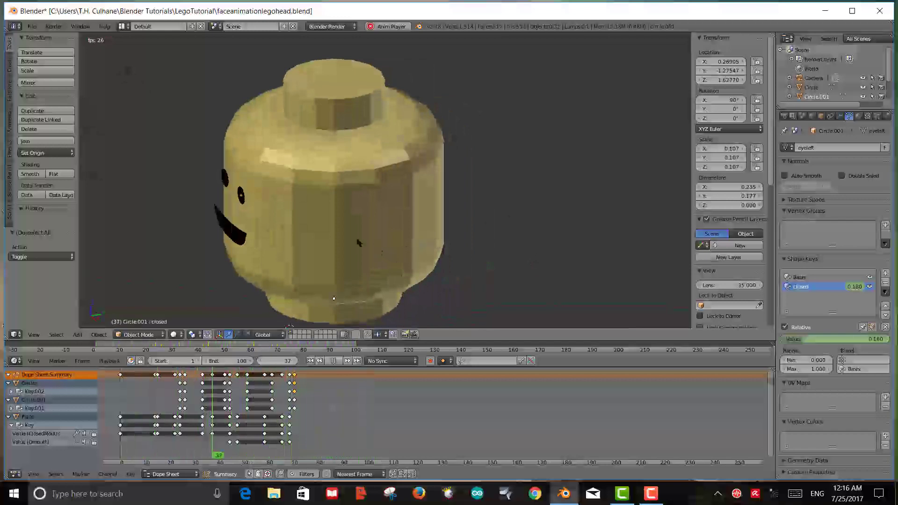
middle_drag(360, 242, 239, 268)
right_click(203, 256)
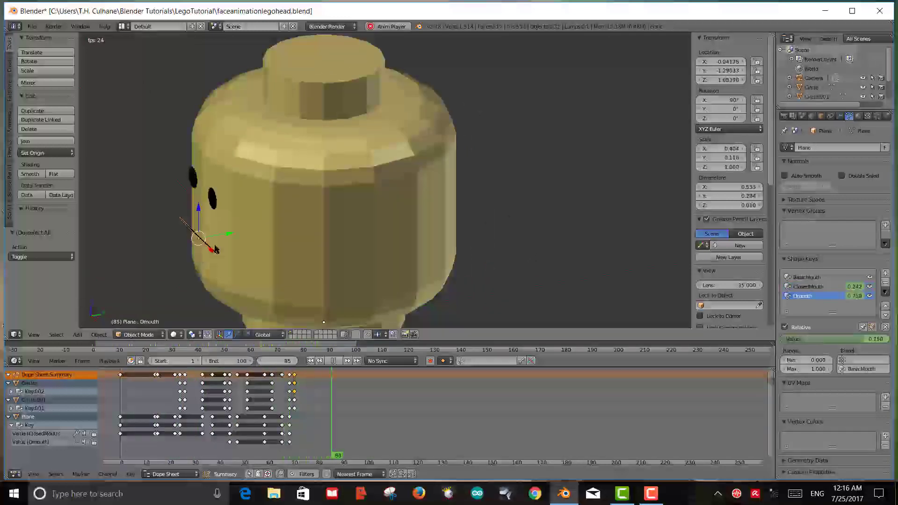
drag(226, 231, 248, 252)
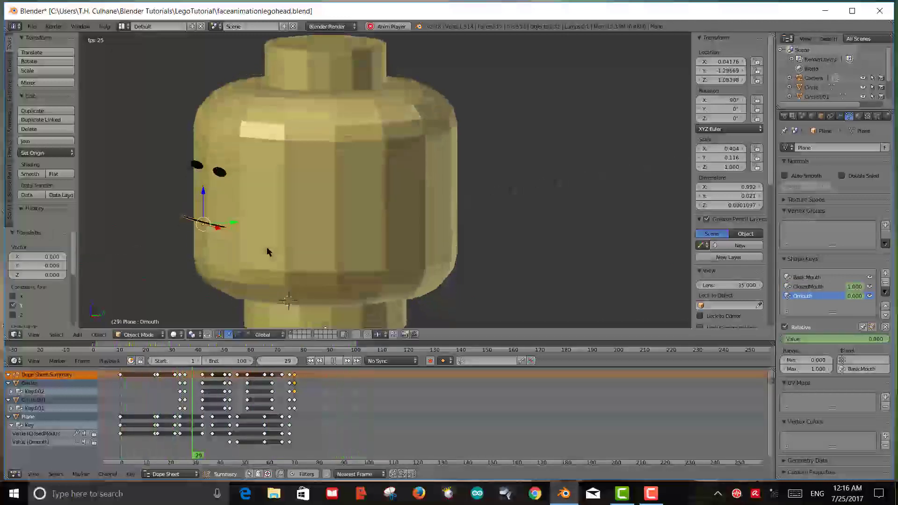
Step: Check the mouth from front and top views, then stop playback at frame 1
key(KP_1)
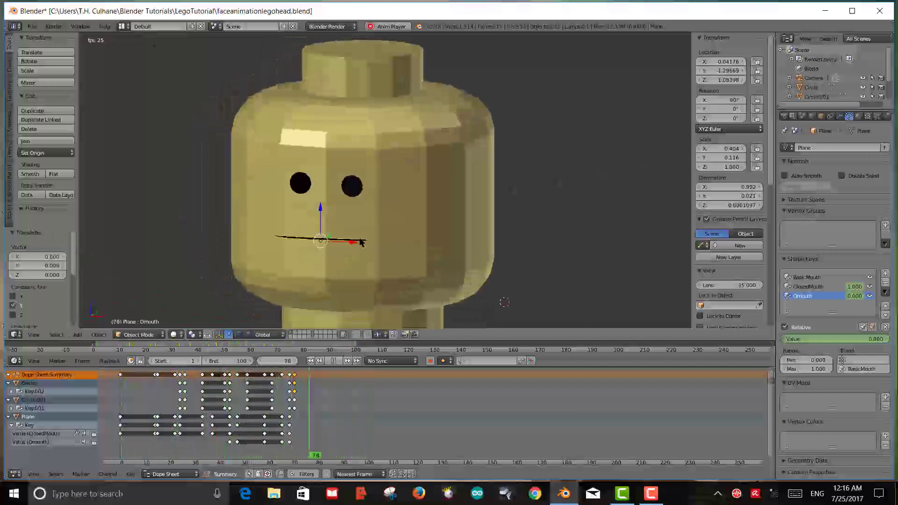
scroll(360, 253, up, 2)
key(KP_8)
scroll(374, 252, down, 2)
scroll(385, 245, up, 2)
scroll(388, 242, down, 1)
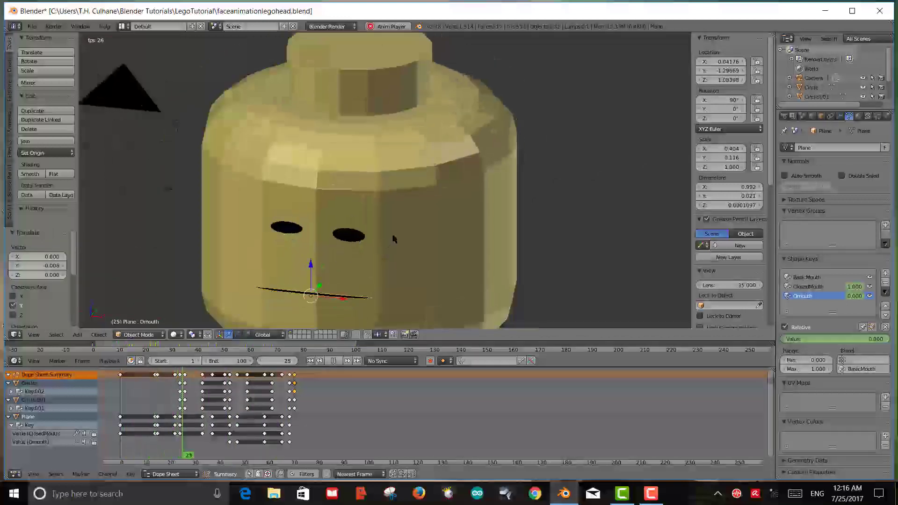
scroll(393, 240, up, 1)
scroll(408, 203, down, 2)
key(KP_2)
scroll(416, 202, up, 2)
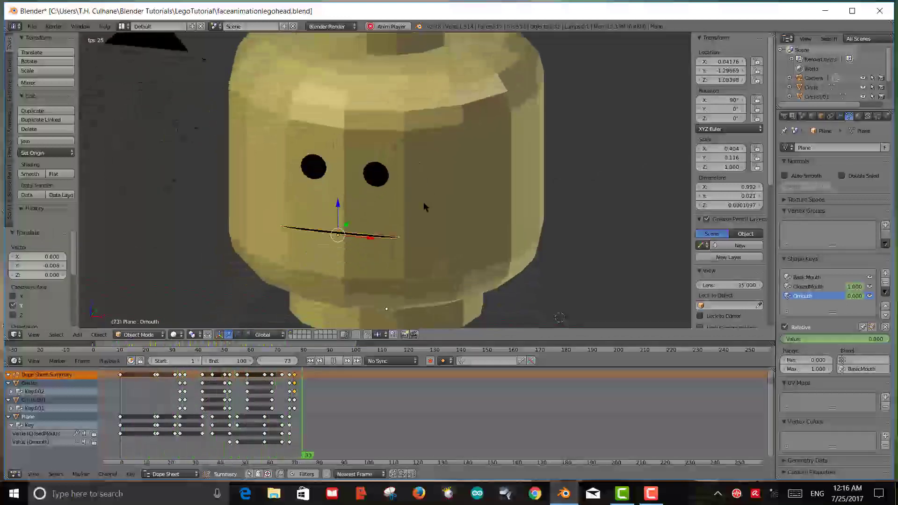
key(Tab)
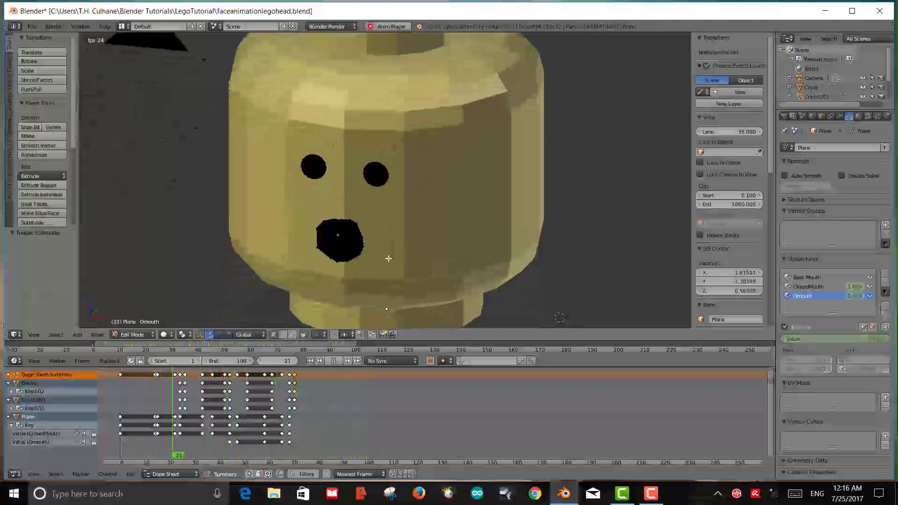
key(Tab)
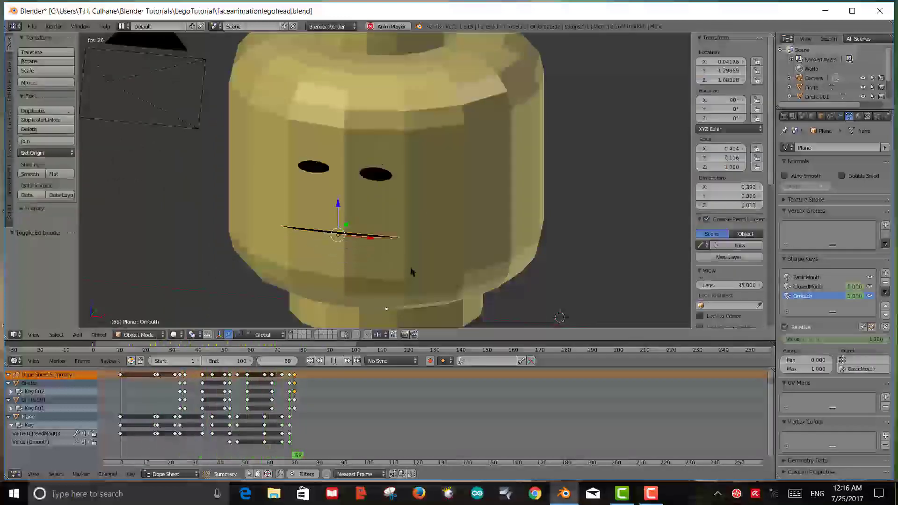
key(Escape)
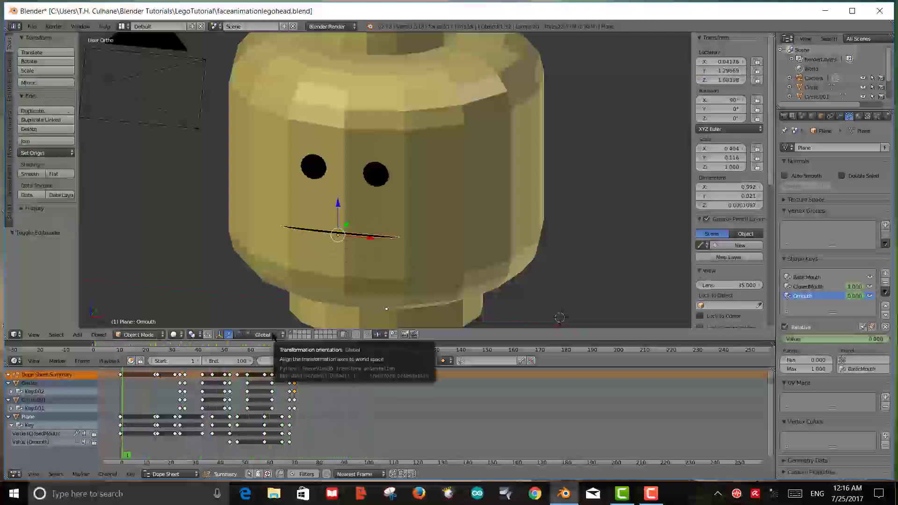
Step: Bring the mouth plane into an angled close-up in wireframe shading
middle_drag(376, 288, 296, 255)
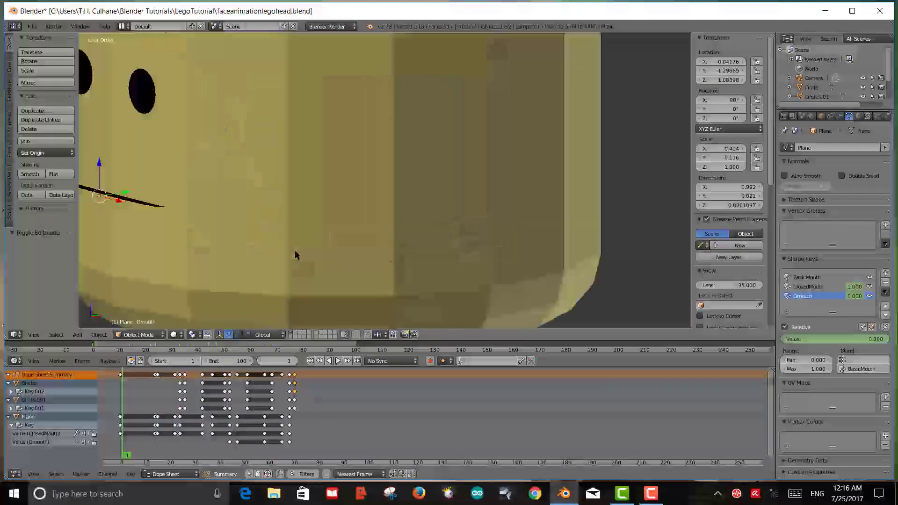
middle_drag(255, 208, 339, 251)
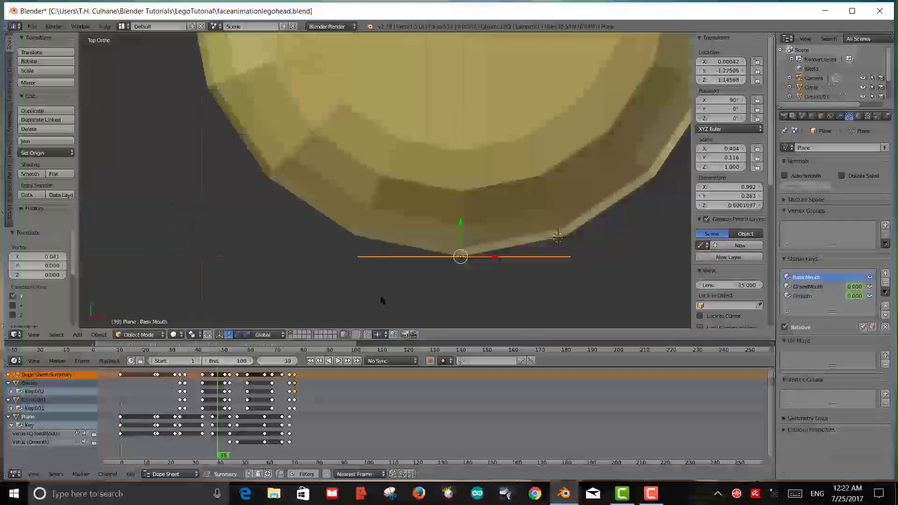
key(z)
mouse_move(407, 280)
middle_down()
mouse_move(405, 254)
mouse_move(421, 281)
mouse_move(423, 230)
mouse_move(420, 238)
mouse_move(476, 233)
middle_up()
Step: In Edit Mode, extend an edge from a mouth vertex and nudge it vertically
key(Tab)
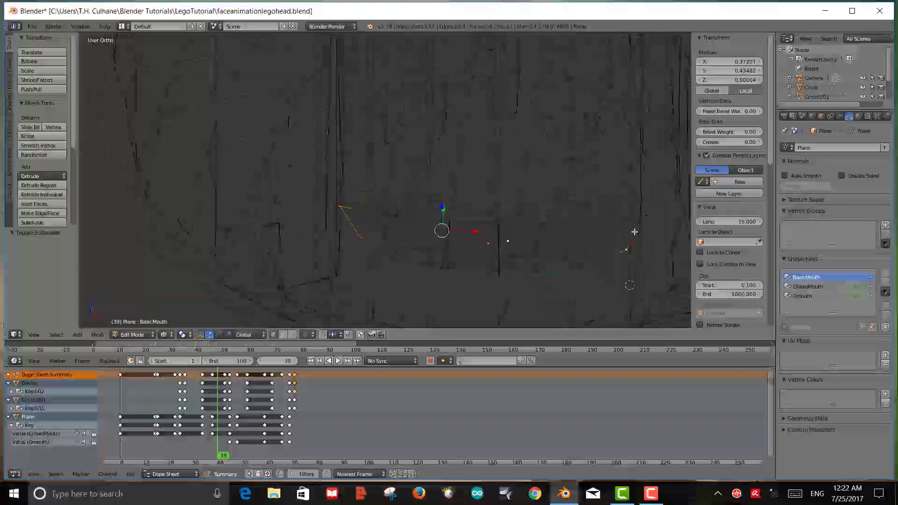
ctrl+click(644, 214)
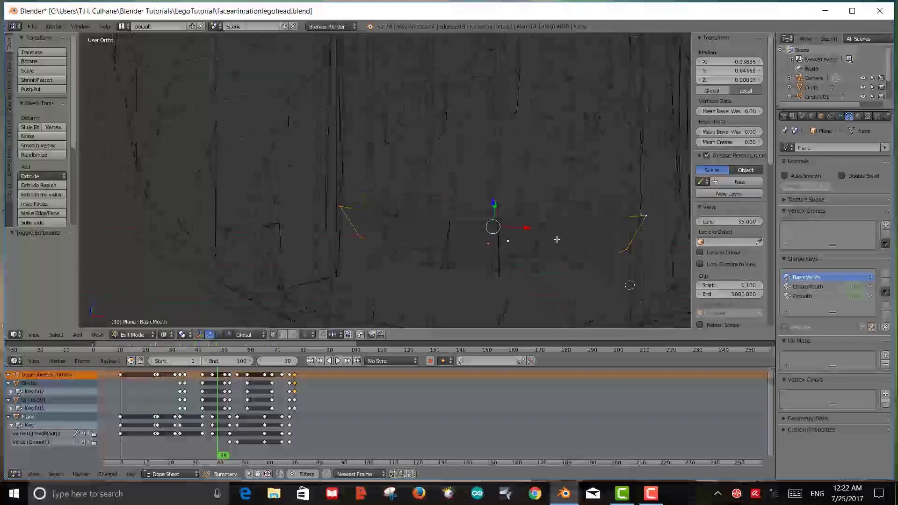
middle_drag(556, 239, 558, 296)
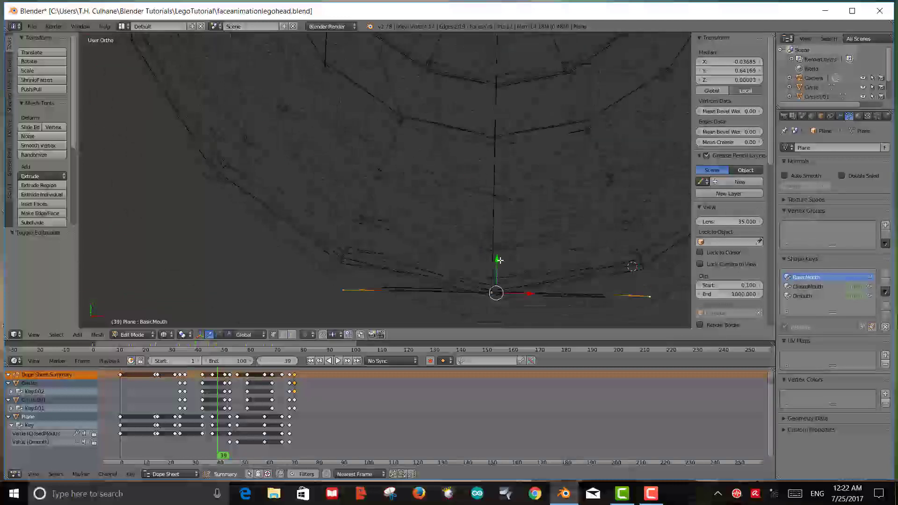
drag(496, 260, 501, 236)
middle_drag(571, 293, 548, 234)
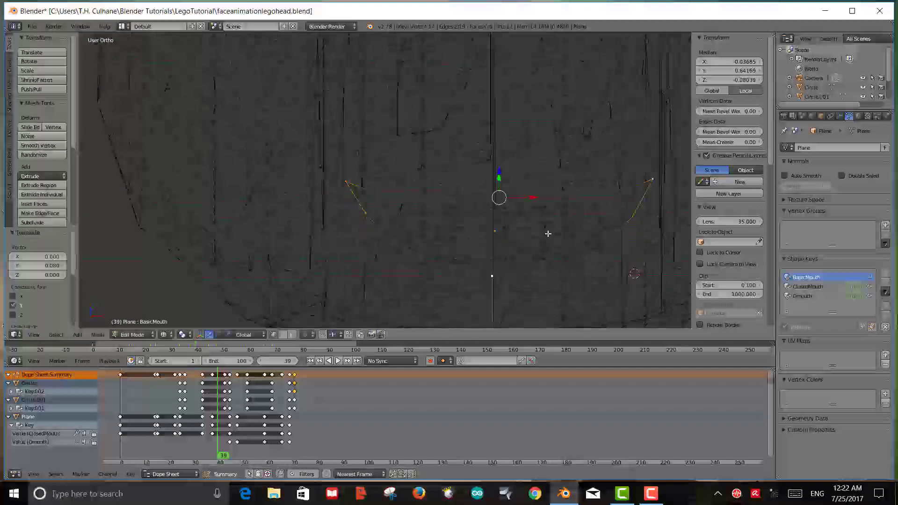
Step: Select three mouth vertices and move them with proportional falloff in solid shading
right_click(598, 201)
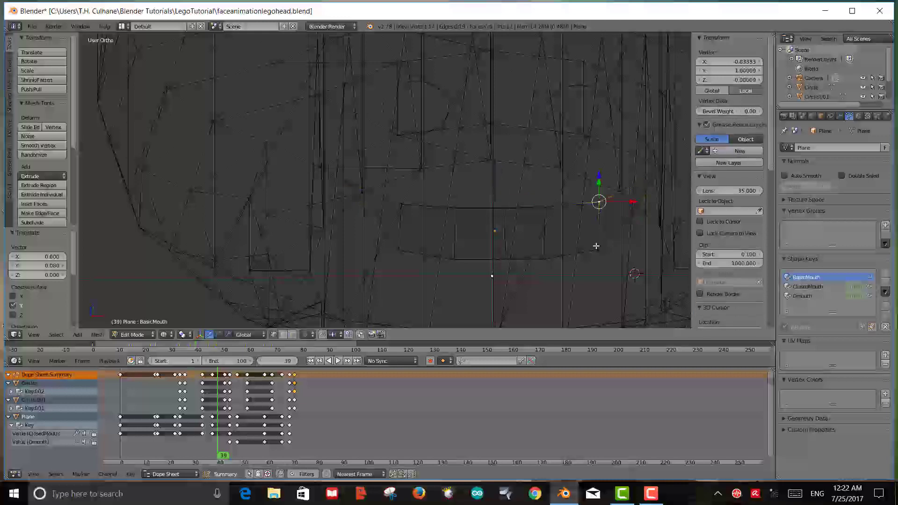
shift+right_click(597, 246)
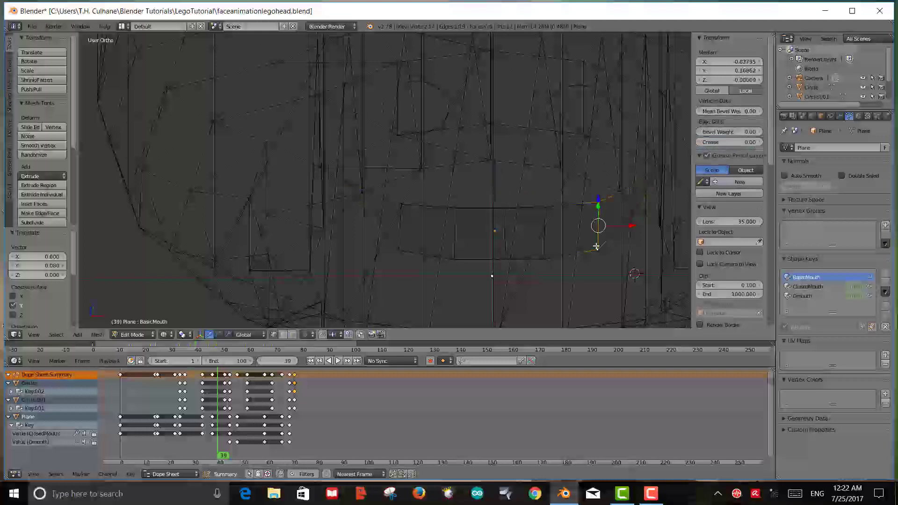
shift+right_click(395, 249)
middle_drag(561, 212, 561, 264)
key(z)
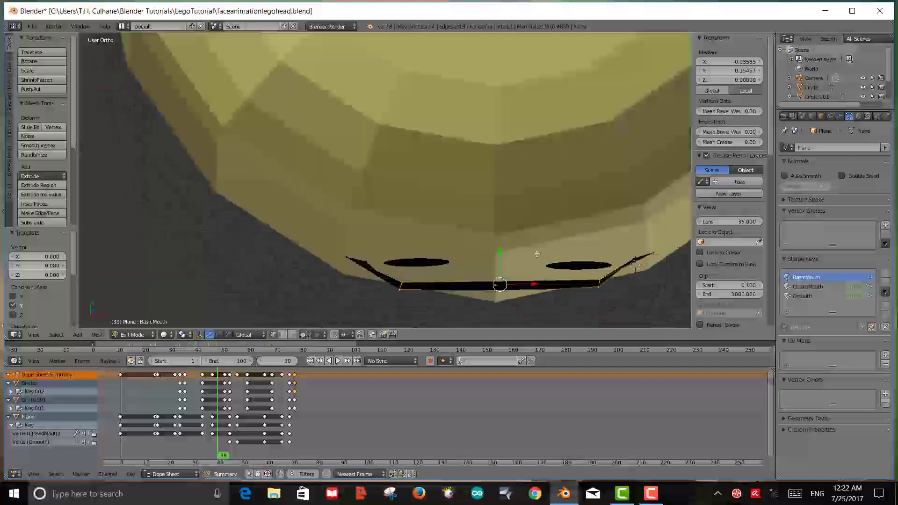
drag(500, 251, 505, 243)
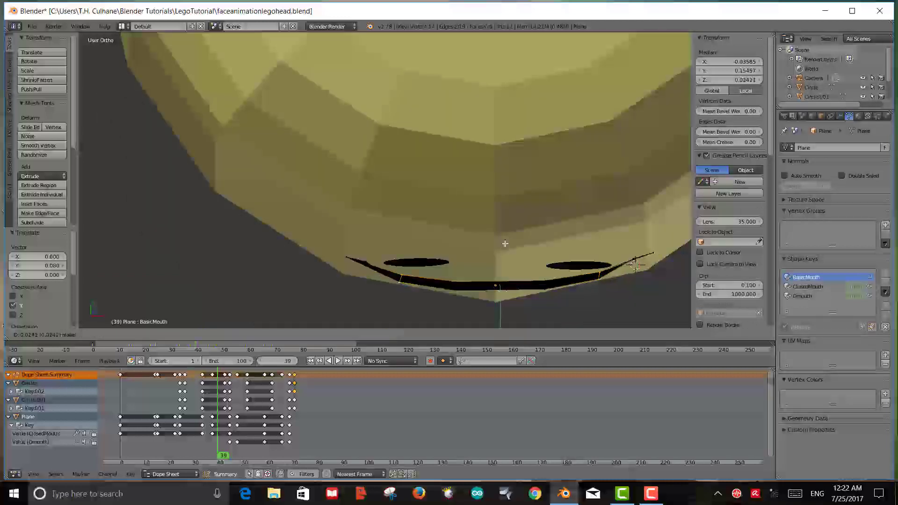
click(505, 242)
Step: Move the selected mouth vertices along Y twice to follow the curved head
middle_drag(505, 242, 398, 184)
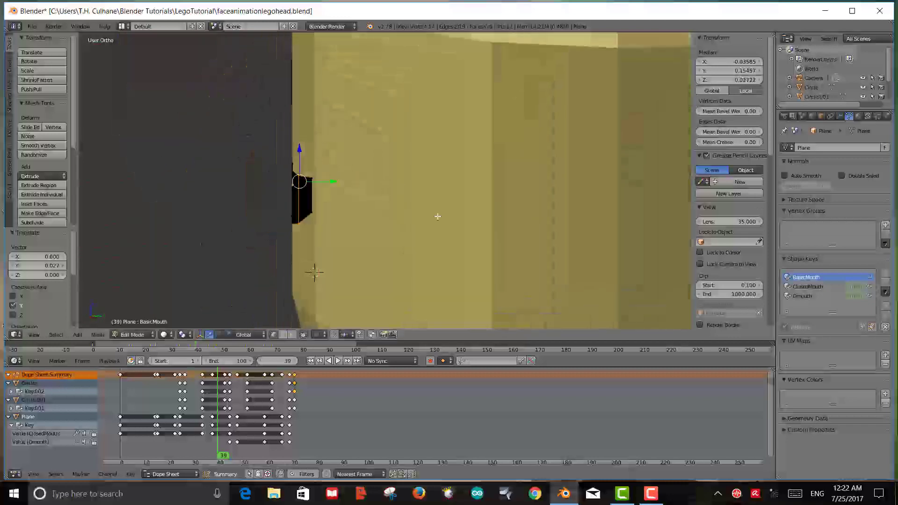
mouse_move(437, 216)
middle_down()
mouse_move(416, 224)
mouse_move(434, 217)
middle_up()
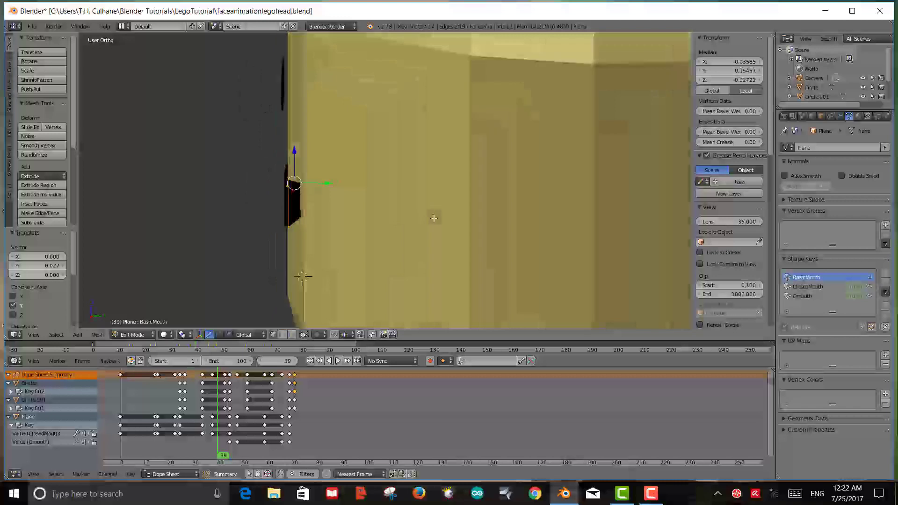
key(g)
key(y)
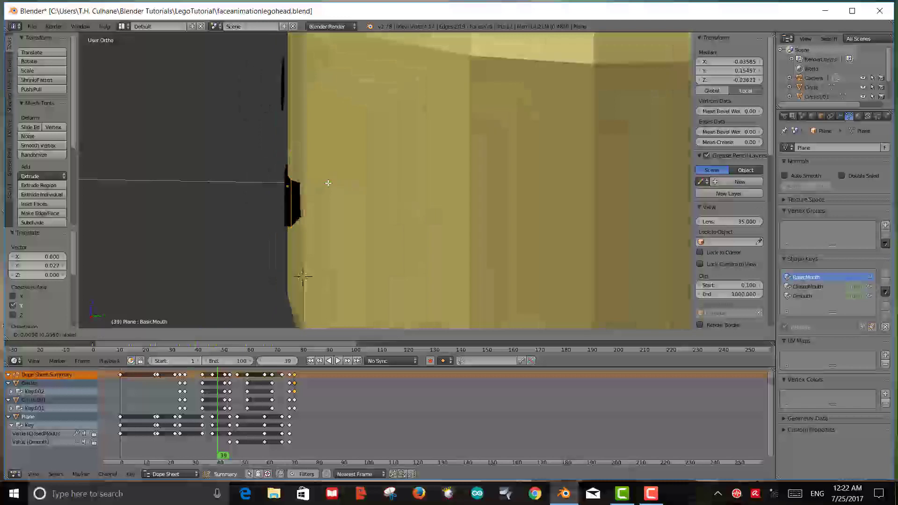
click(328, 183)
middle_drag(341, 190, 448, 218)
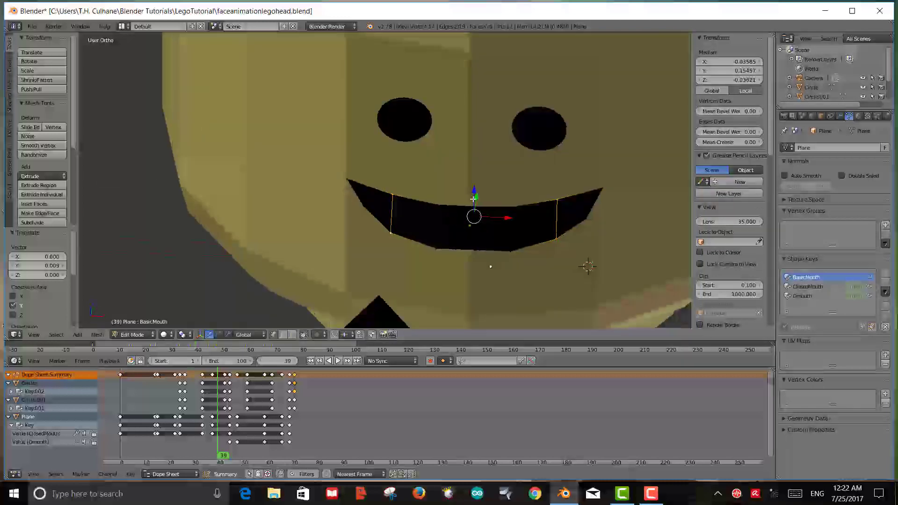
key(g)
key(y)
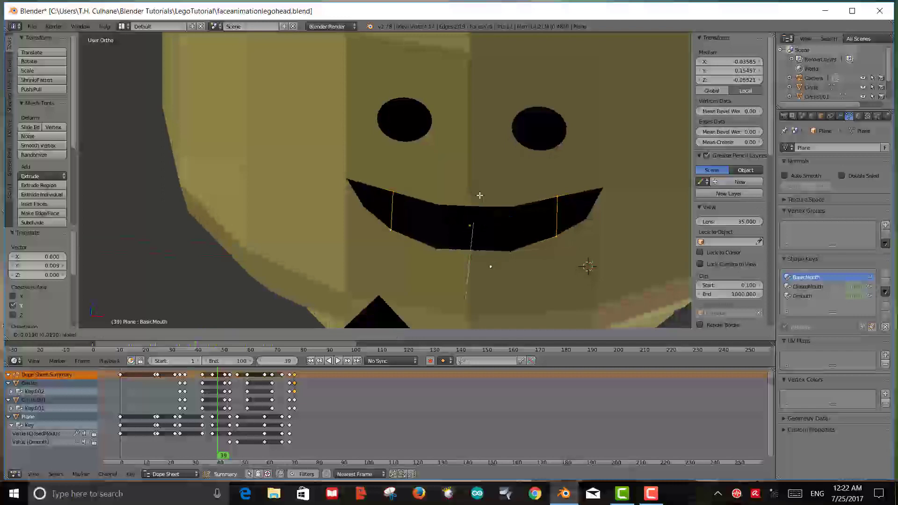
click(623, 207)
Step: Select the mouth corner vertices and raise them into a smile
right_click(604, 188)
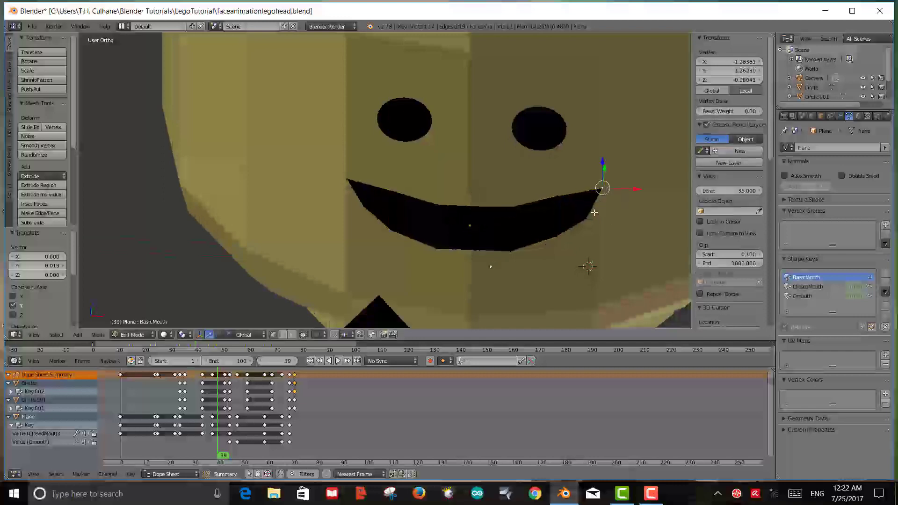
shift+right_click(586, 218)
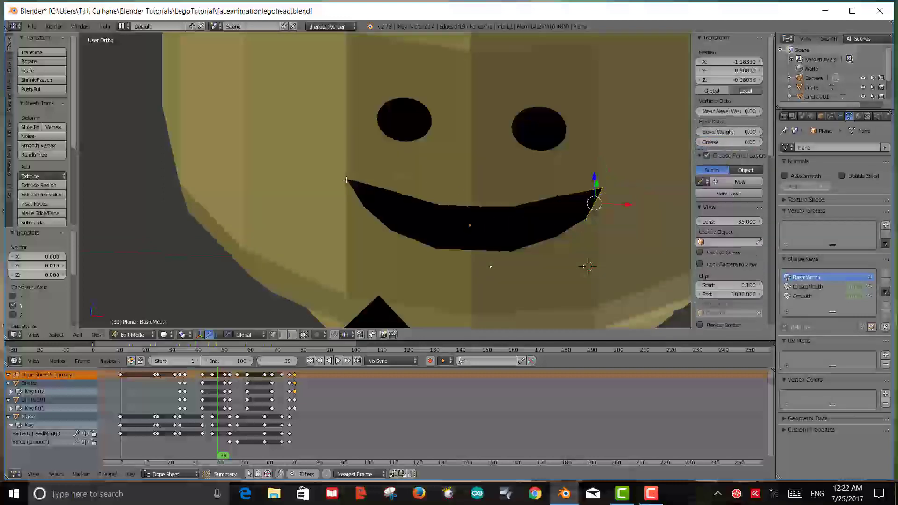
shift+right_click(361, 207)
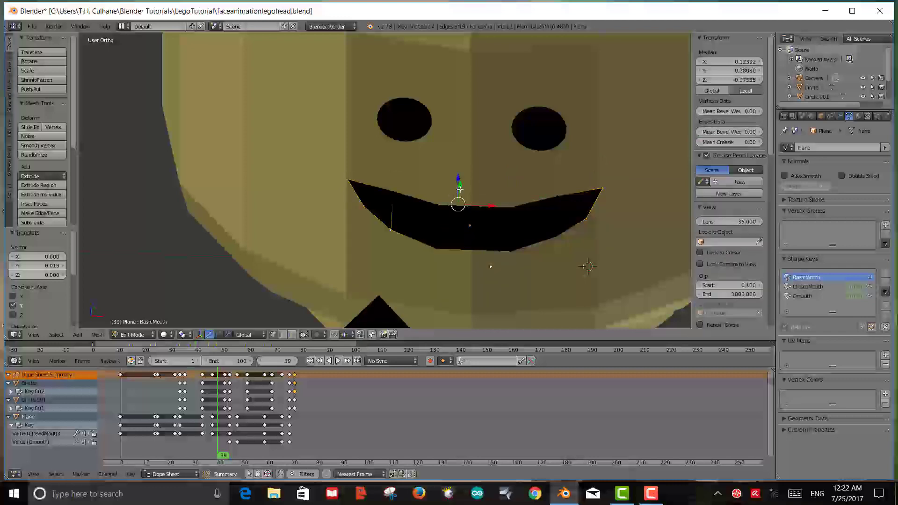
drag(459, 188, 464, 182)
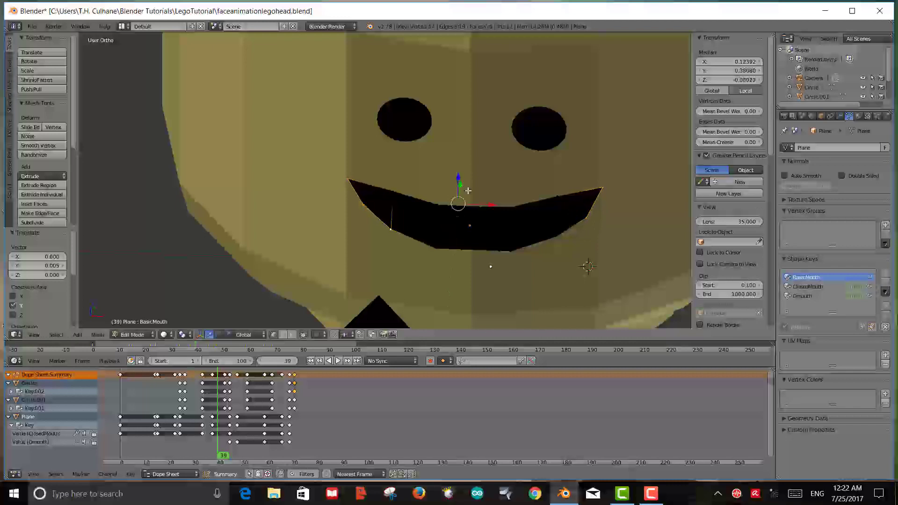
middle_drag(465, 182, 541, 214)
scroll(500, 211, down, 3)
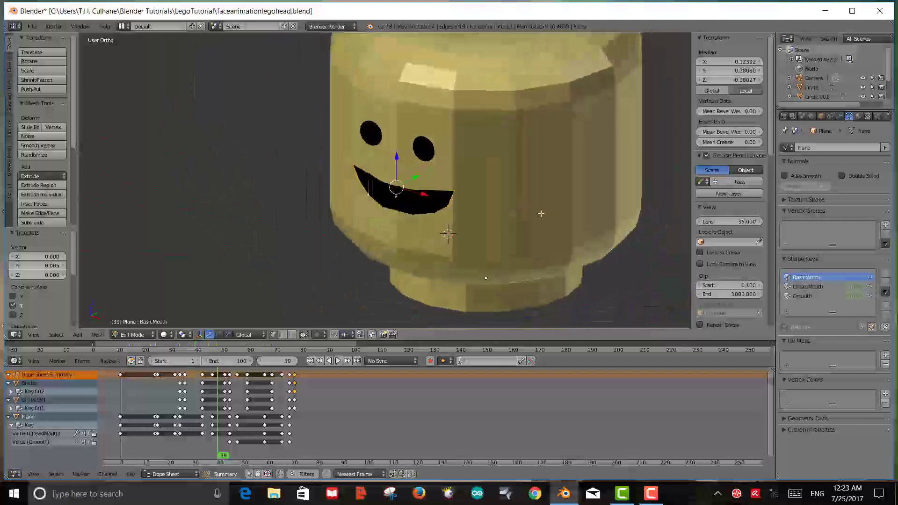
Step: Return to Object Mode, scrub the dope sheet, and replay the reshaped smile and O mouth
key(Tab)
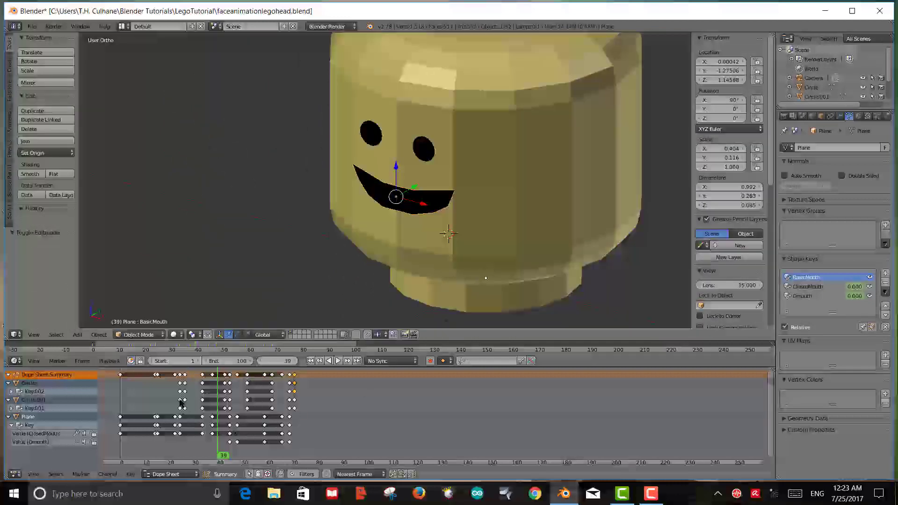
key(alt+a)
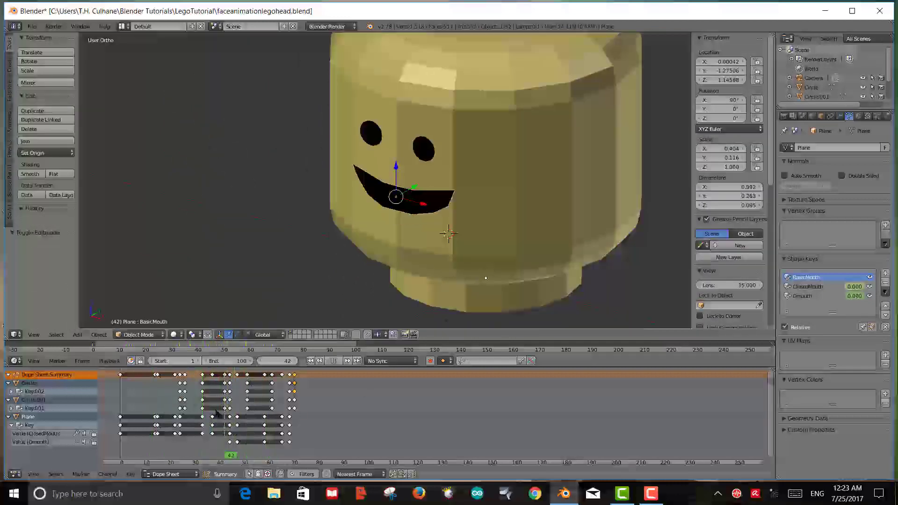
key(alt+a)
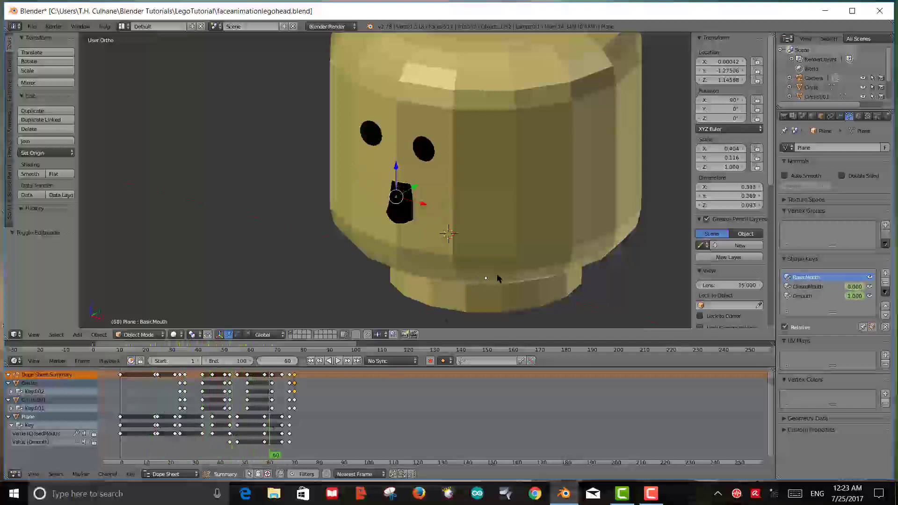
mouse_move(496, 273)
middle_down()
mouse_move(455, 281)
mouse_move(433, 266)
mouse_move(481, 264)
middle_up()
drag(160, 414, 240, 402)
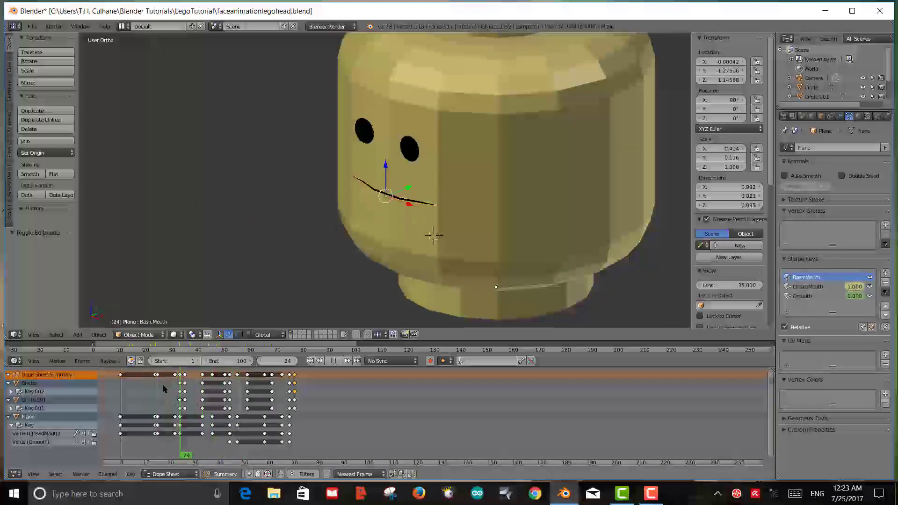
key(Escape)
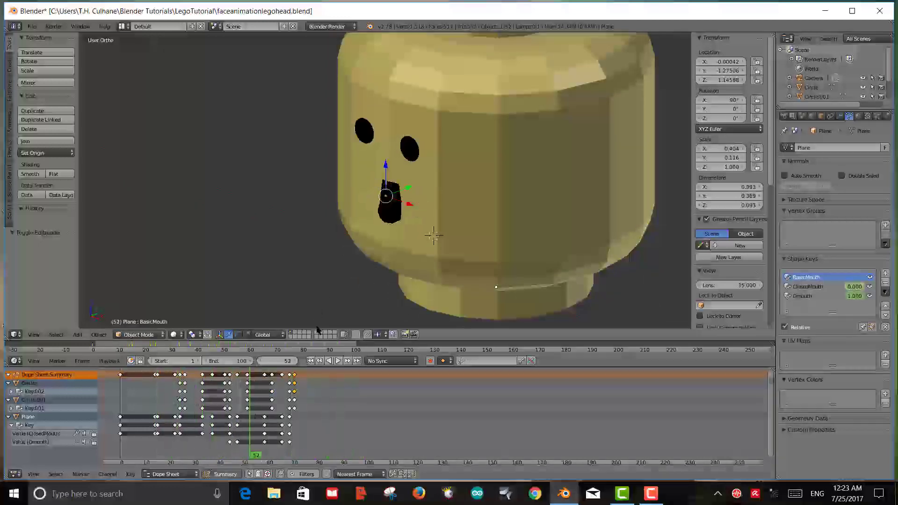
click(338, 361)
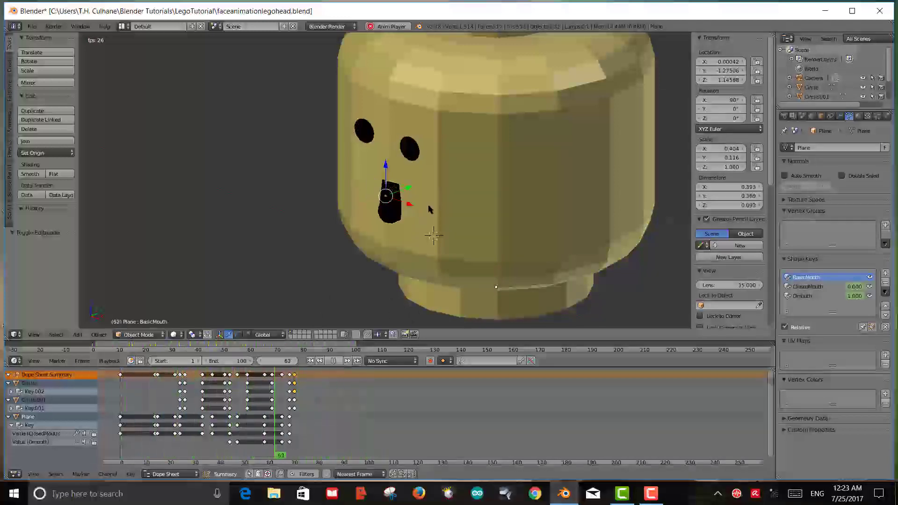
scroll(435, 199, down, 3)
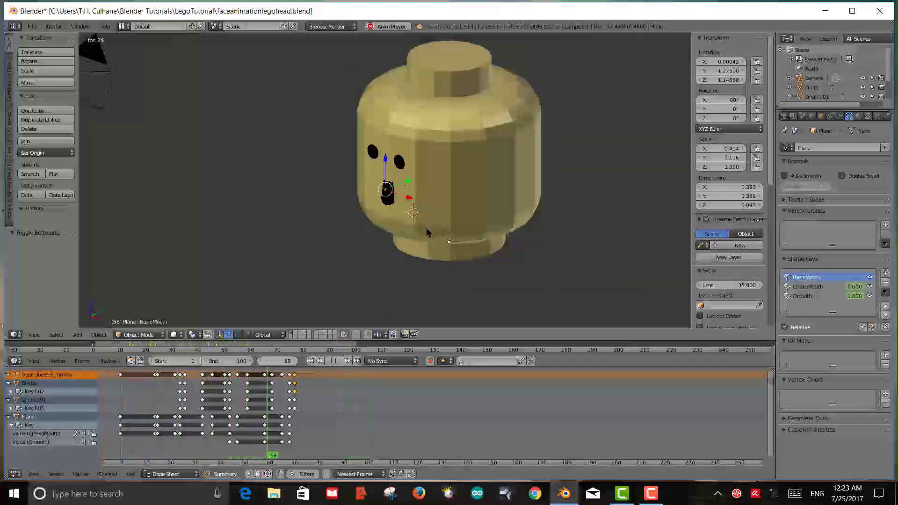
Step: During playback, nudge both eye circles slightly sideways, then view the face from the front
drag(385, 160, 424, 174)
right_click(396, 164)
click(425, 174)
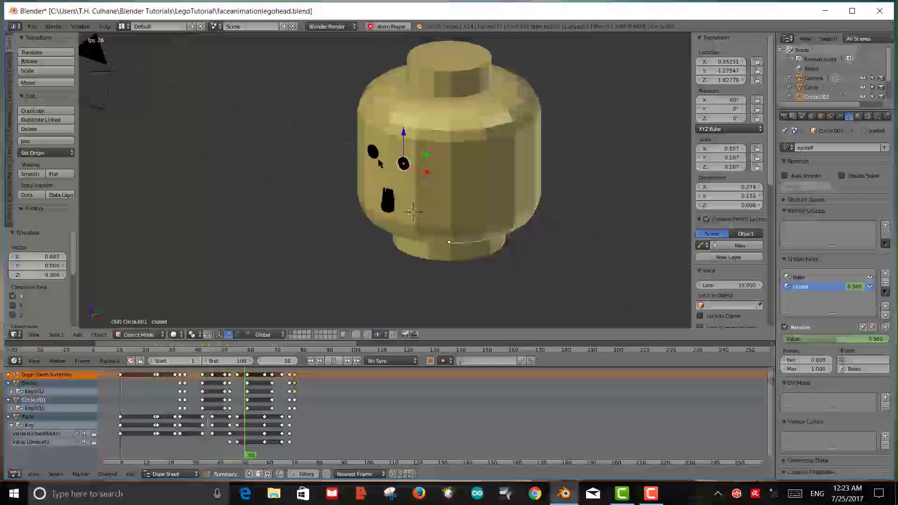
right_click(424, 174)
right_click(373, 152)
drag(395, 159, 392, 158)
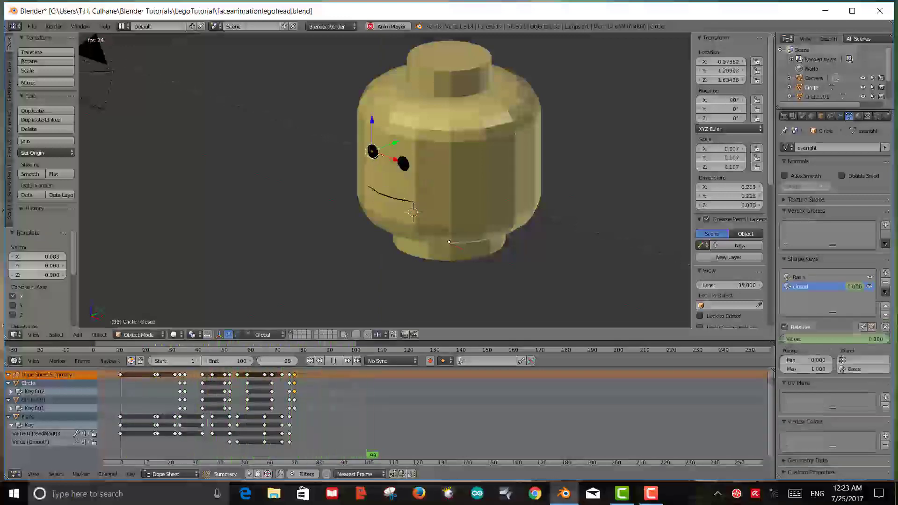
middle_drag(412, 179, 517, 241)
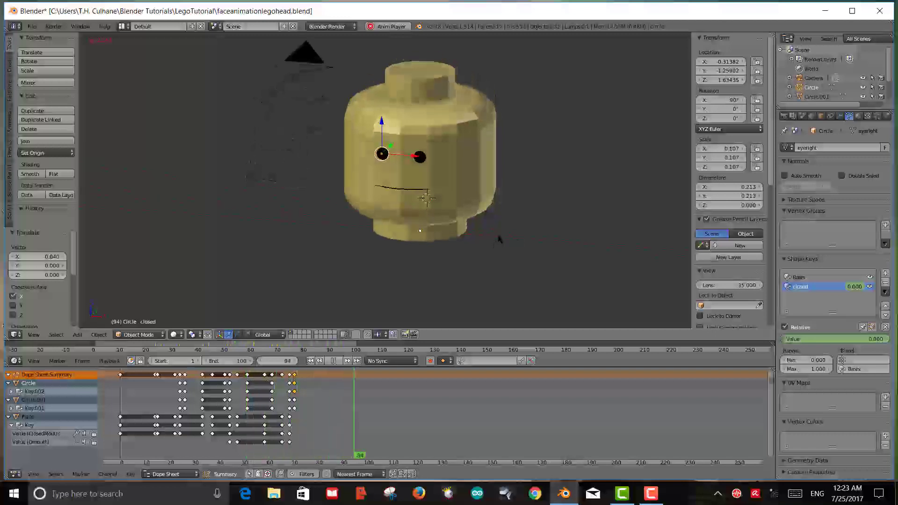
scroll(498, 237, up, 2)
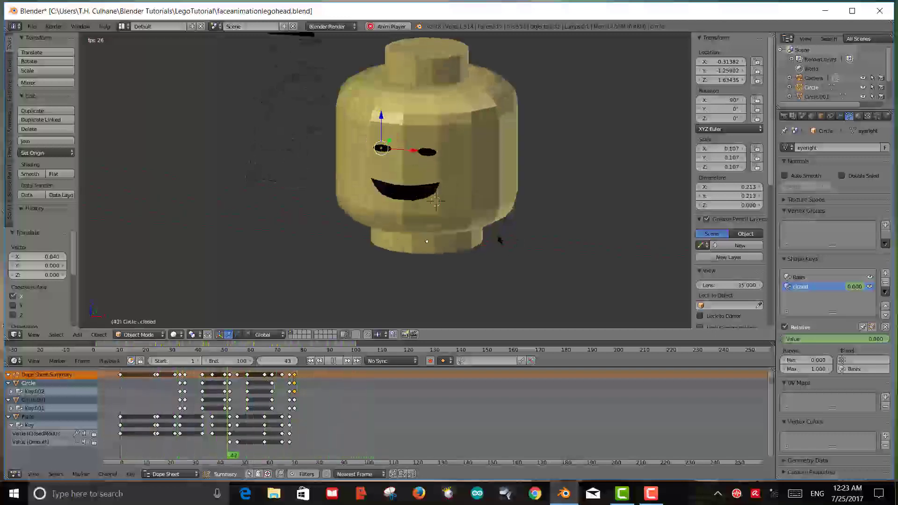